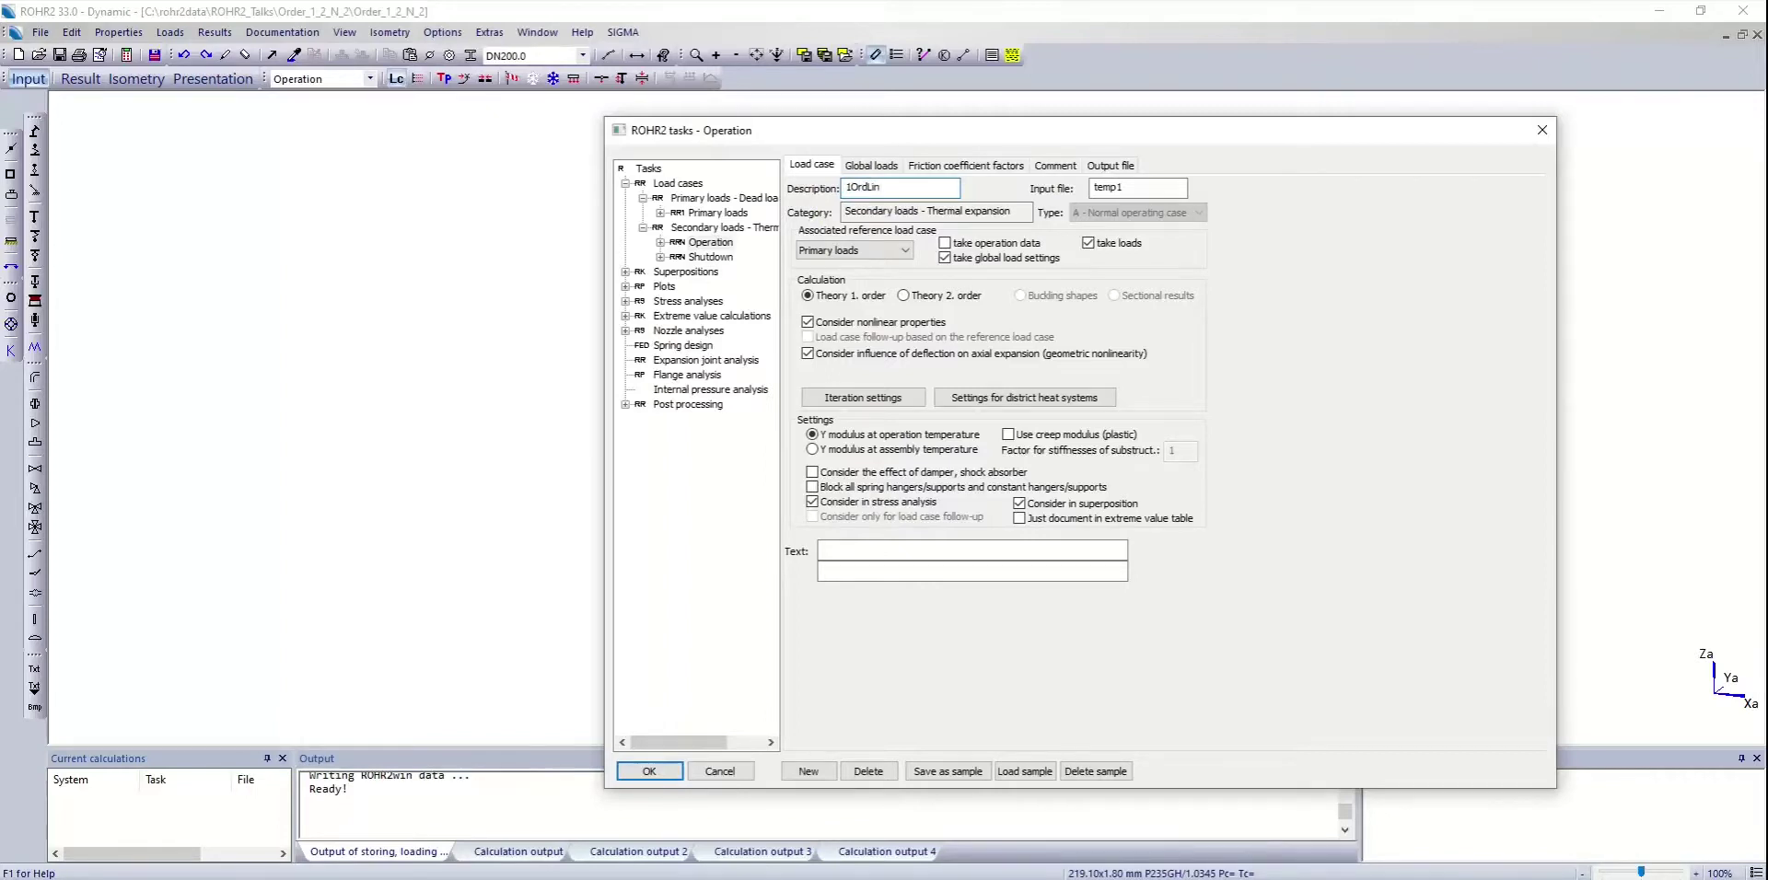
- Turn off nonlinear properties for the 1OrdLin Operation load case
click(807, 322)
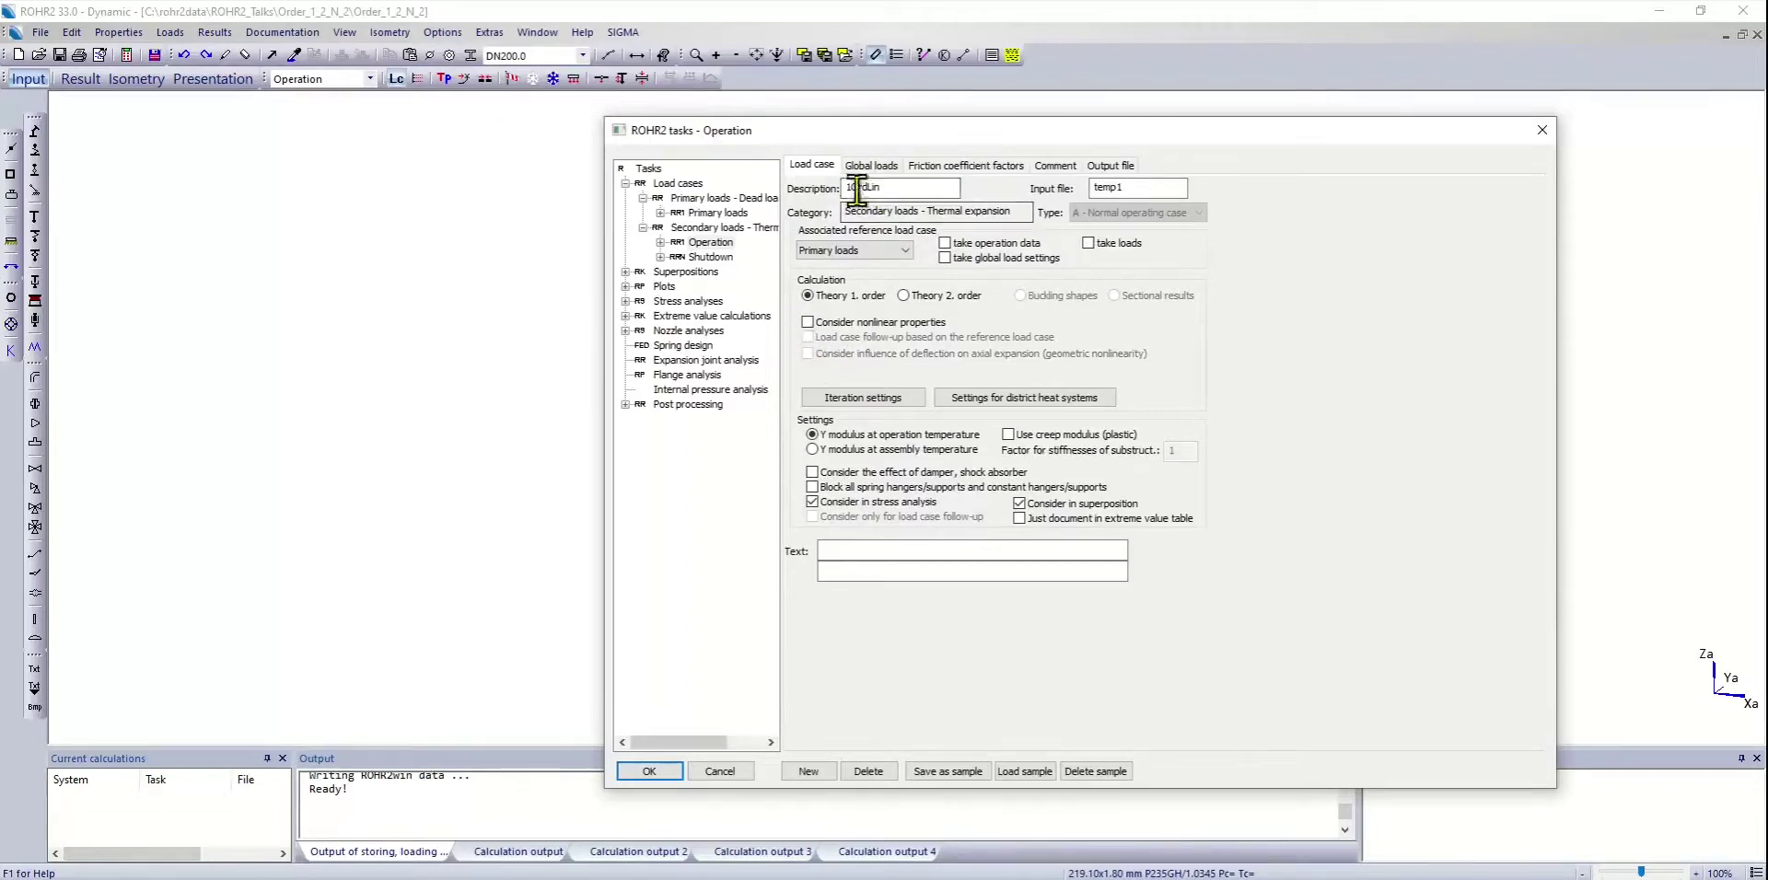
- Rename Shutdown to BucklingShapes with 2nd-order theory, no nonlinear properties, computing buckling shapes
click(711, 257)
double_click(908, 190)
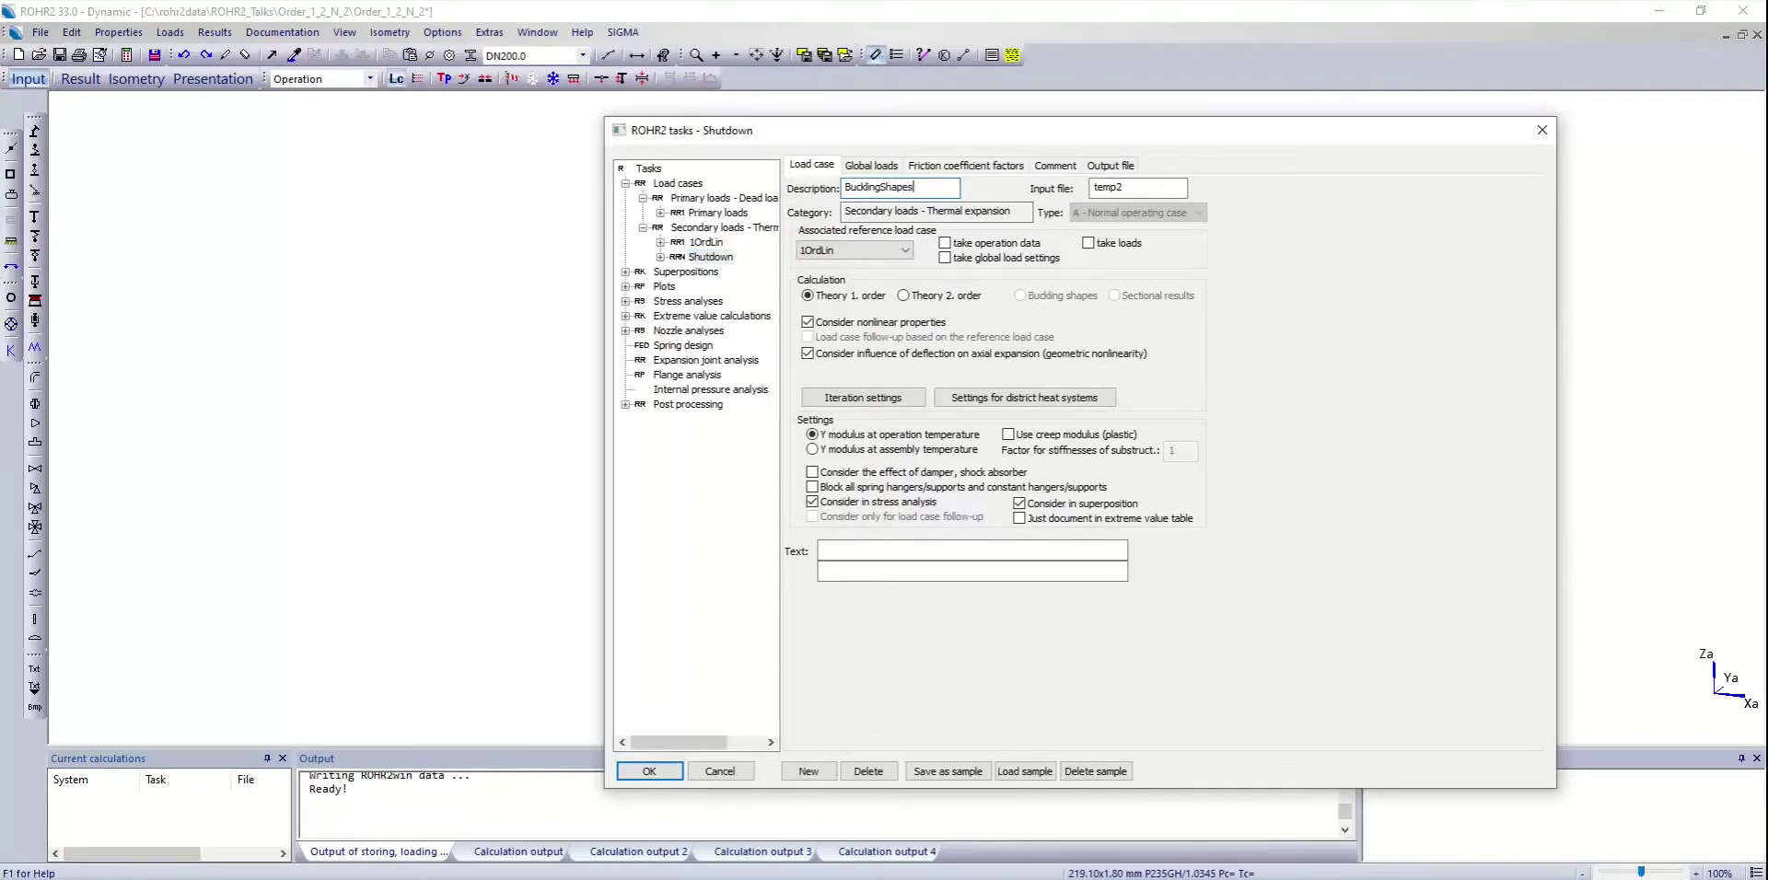
click(904, 296)
click(809, 321)
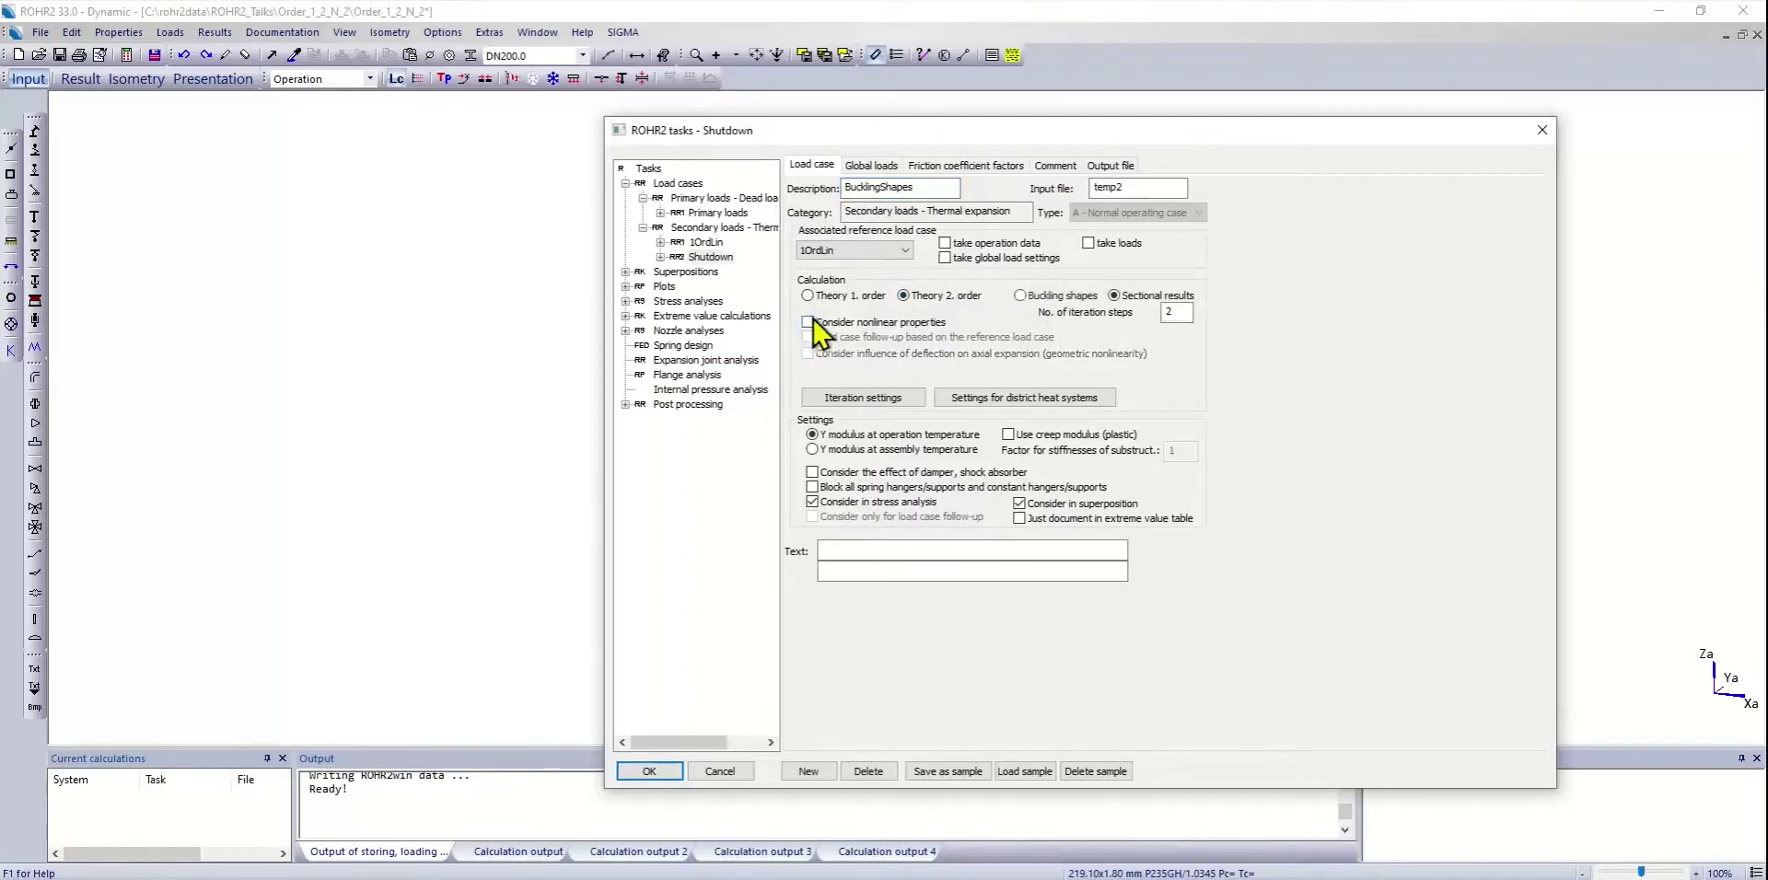
click(1019, 296)
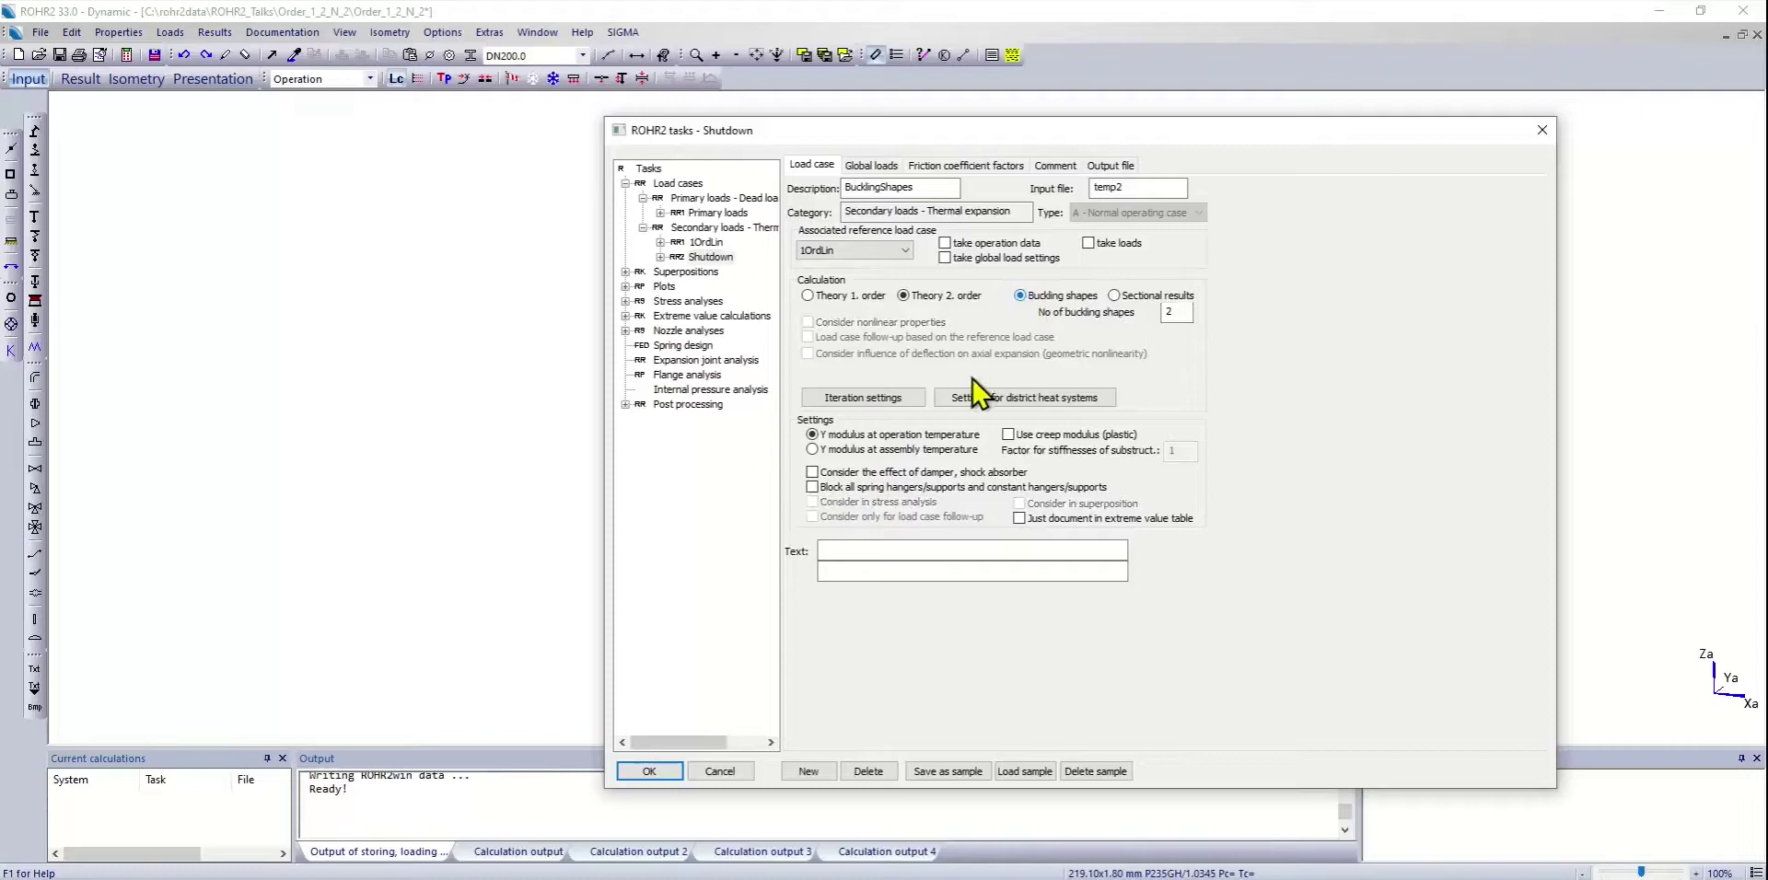
- Add a new load case 2Ord using 2nd-order theory
click(809, 770)
double_click(1056, 352)
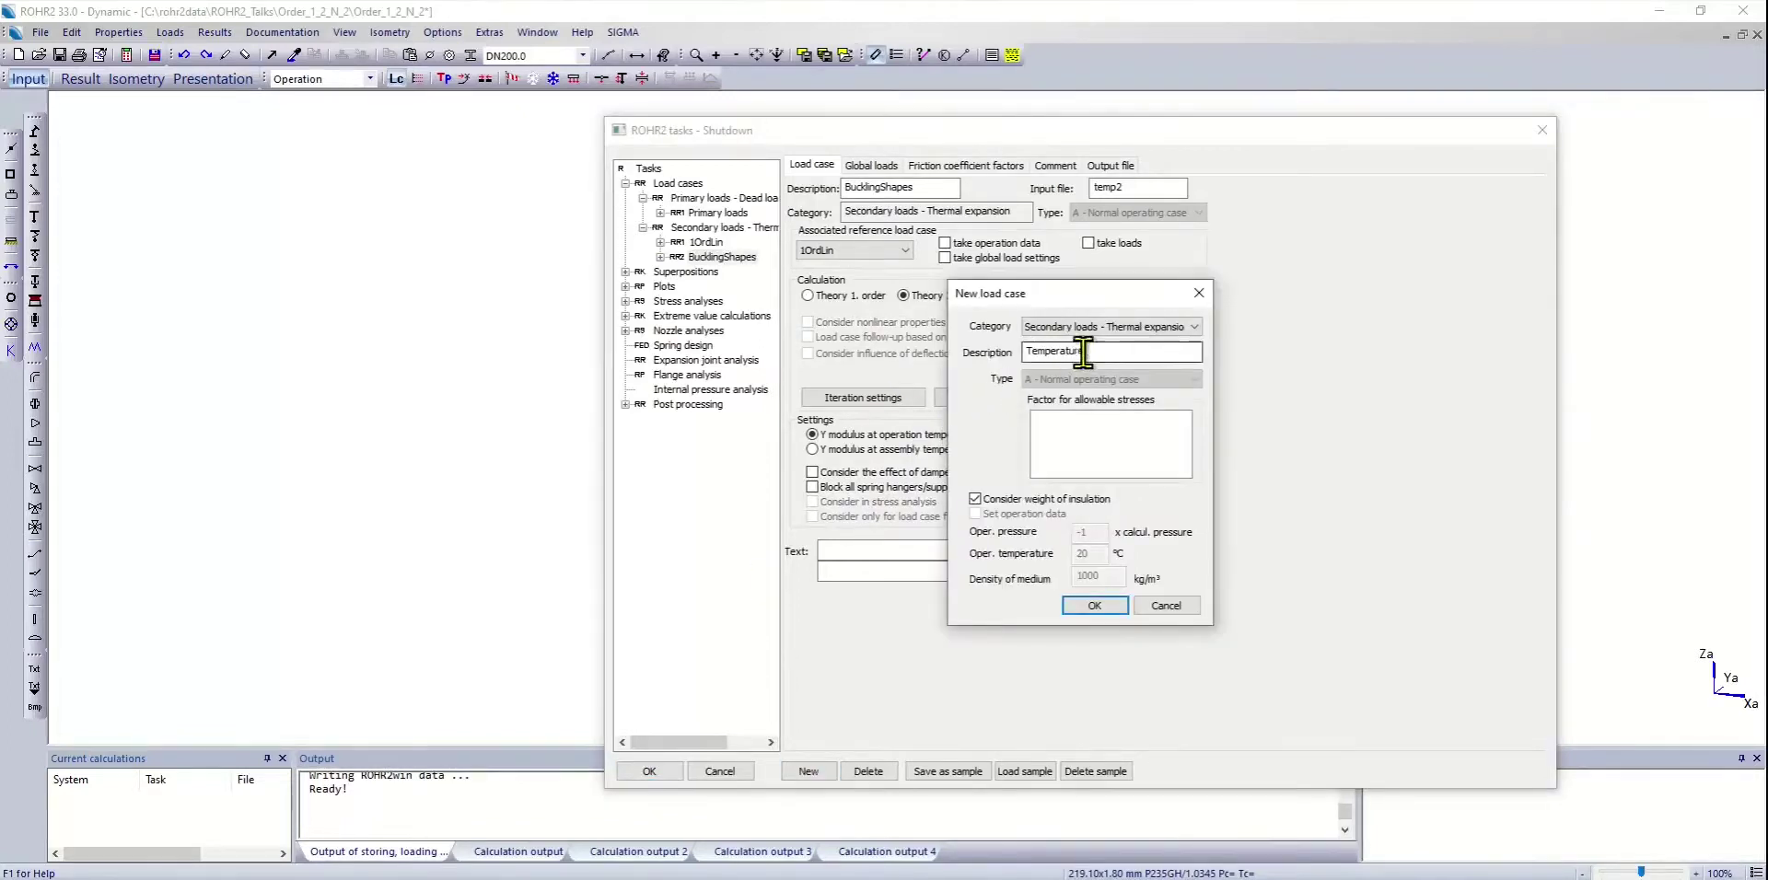
text(20)
text(rd)
click(1094, 605)
click(903, 296)
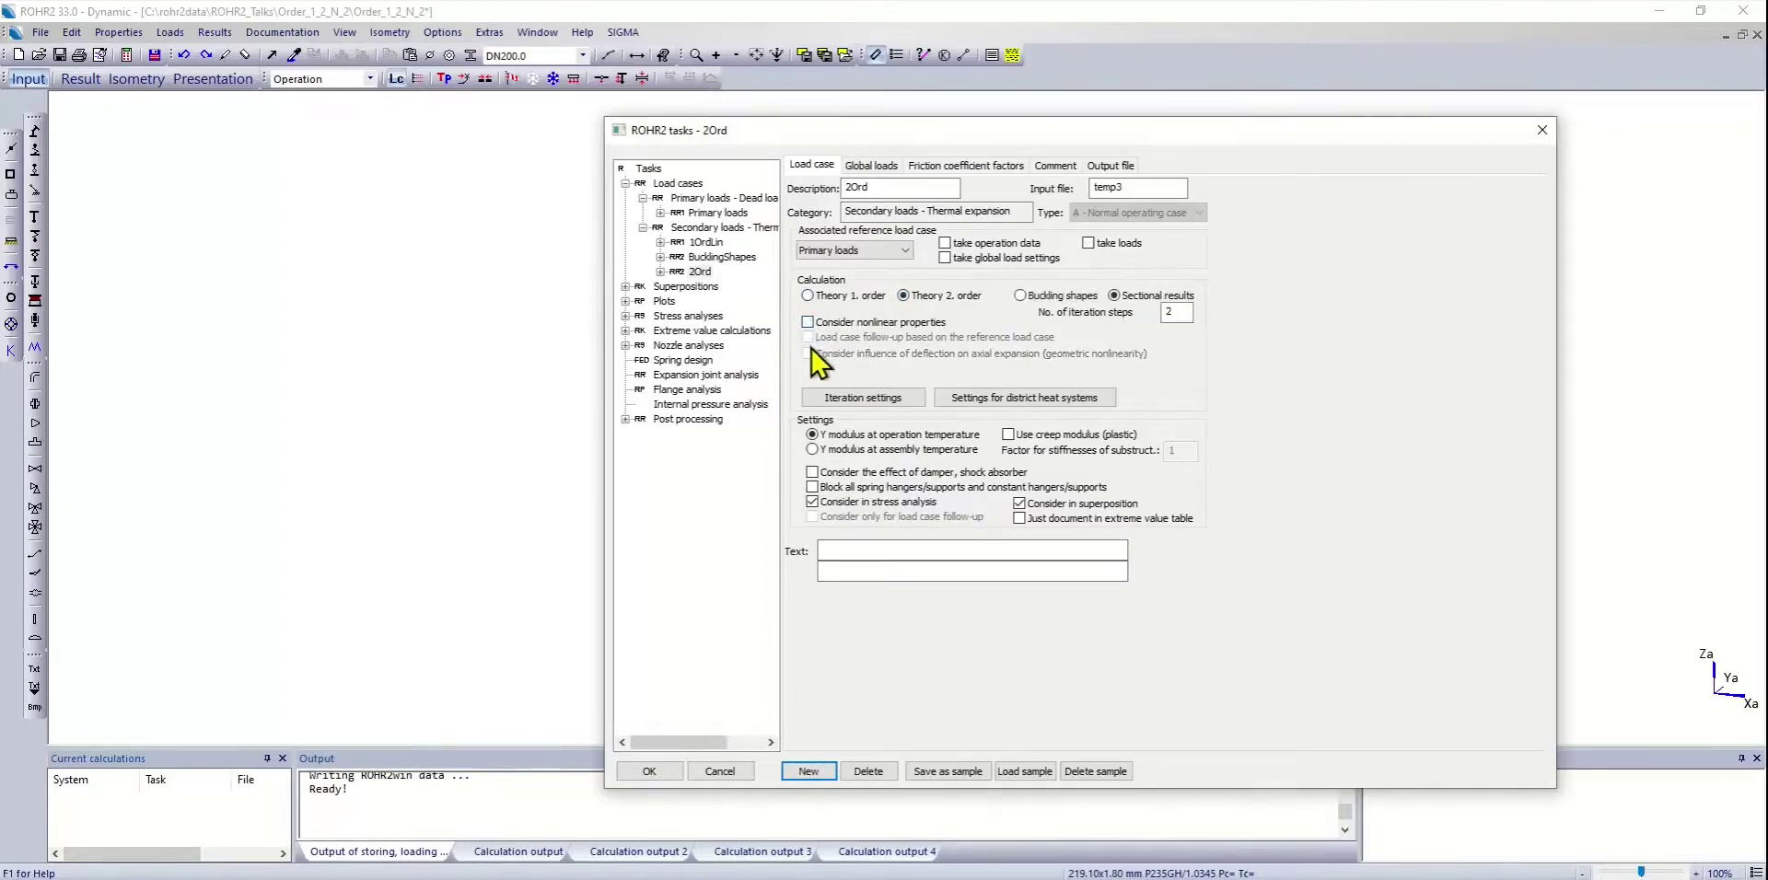
click(702, 272)
- Add another load case 2OrdGeNL using 2nd-order theory
click(810, 772)
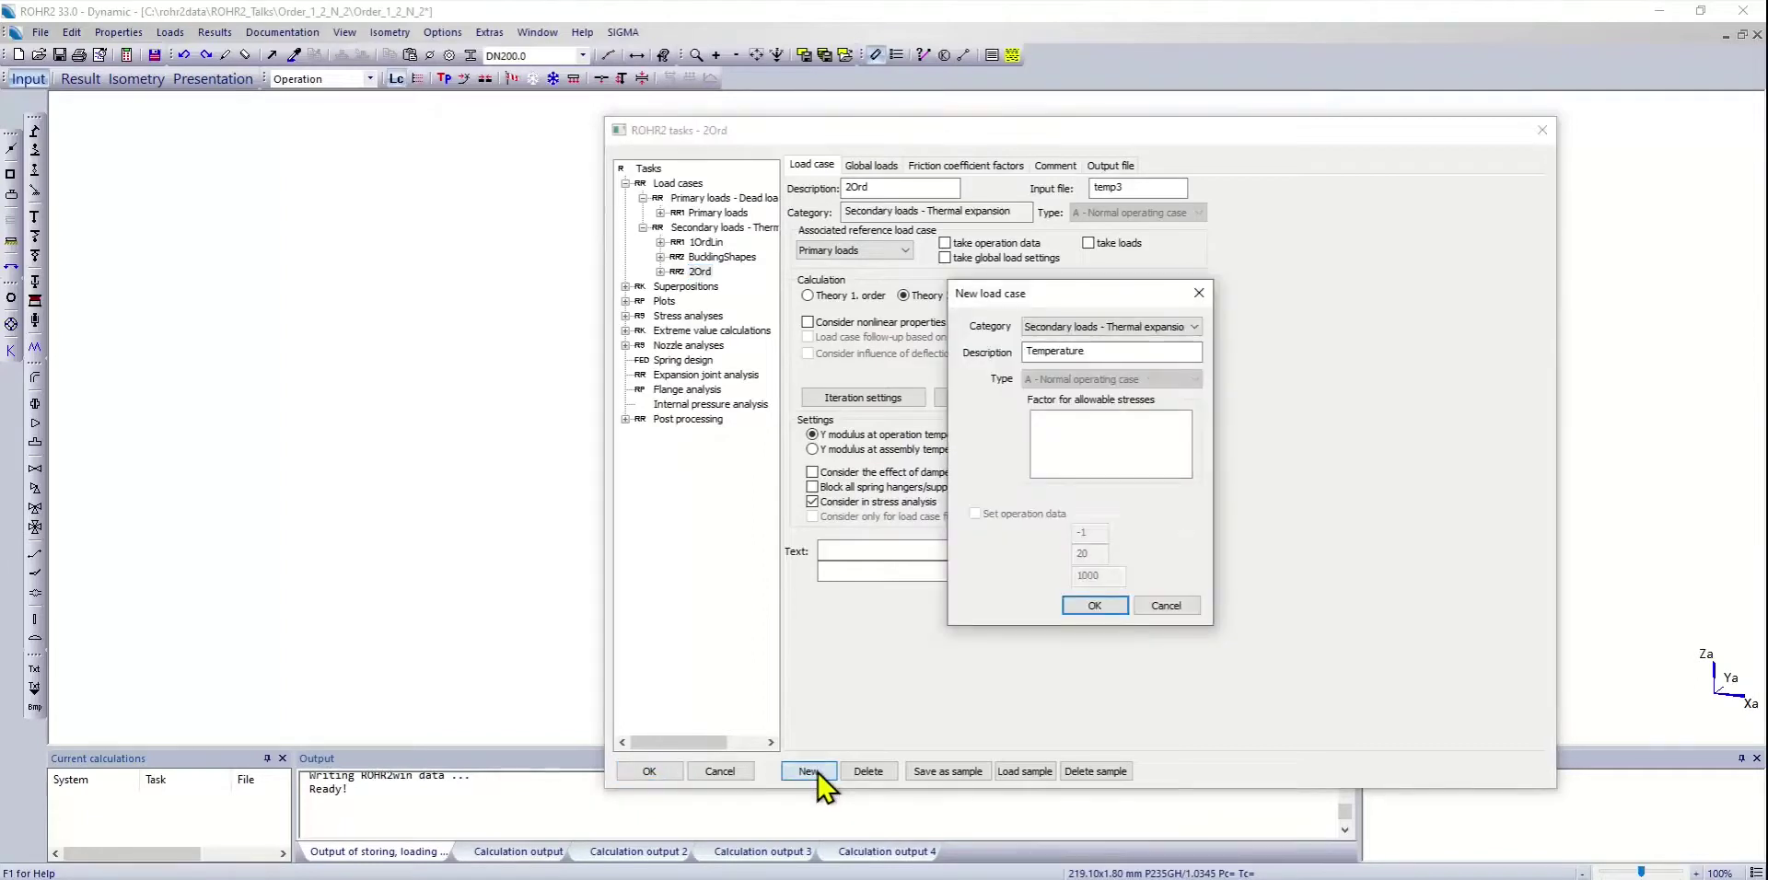
drag(1102, 345, 963, 345)
text(2OrdGeNL)
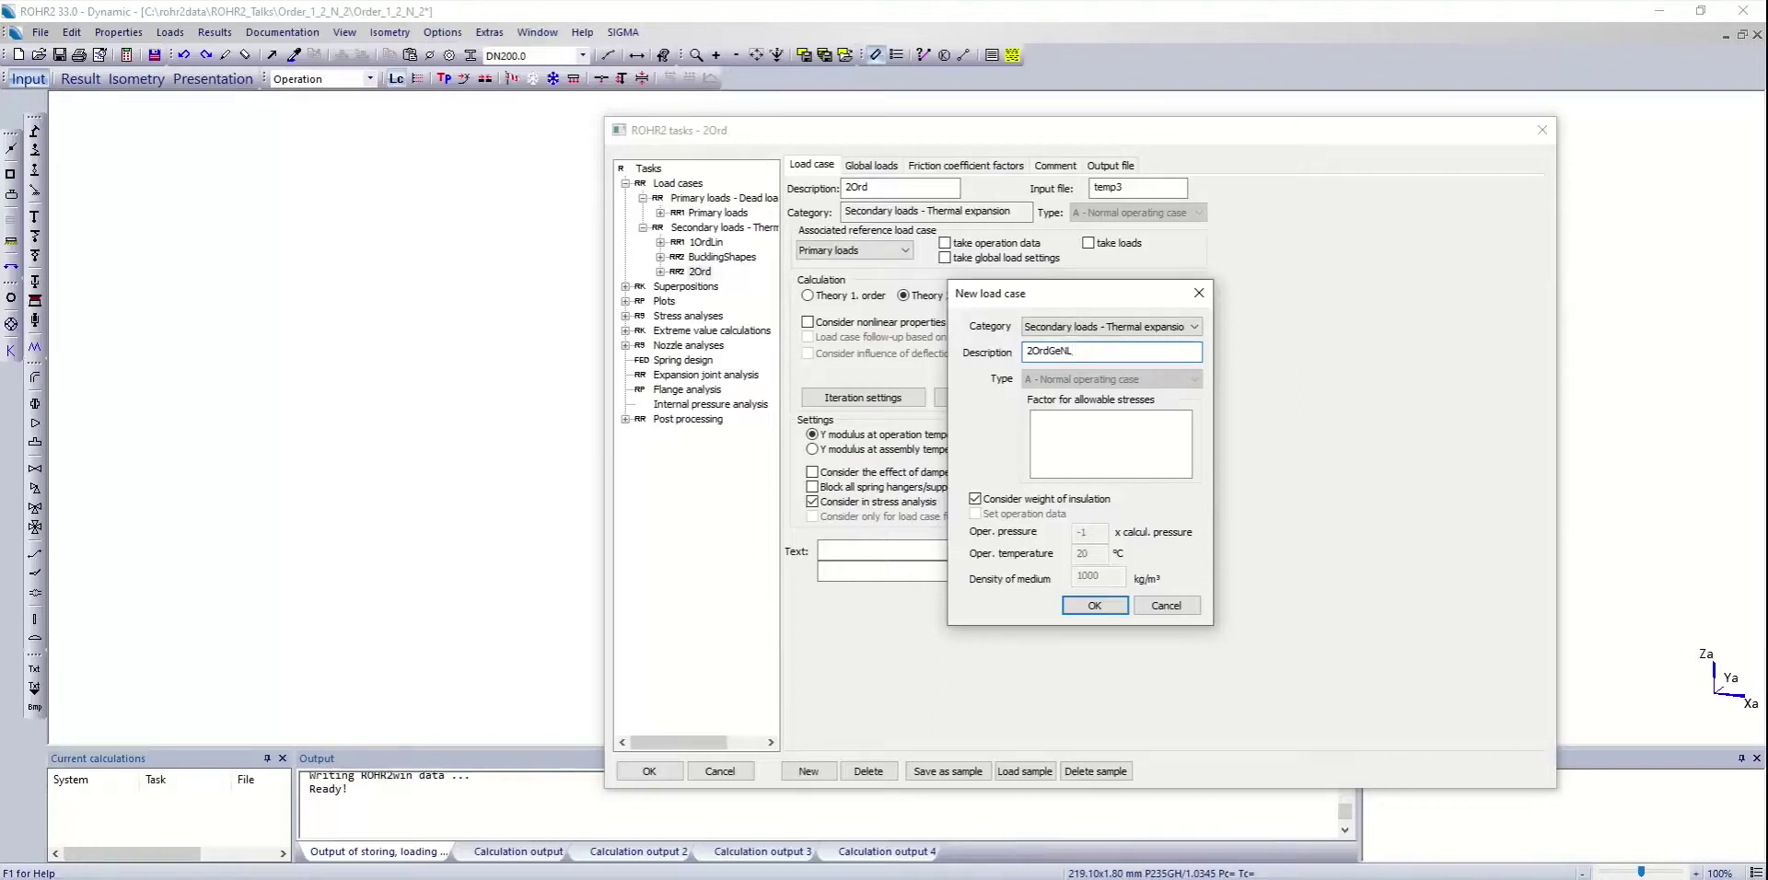
click(1089, 606)
click(902, 295)
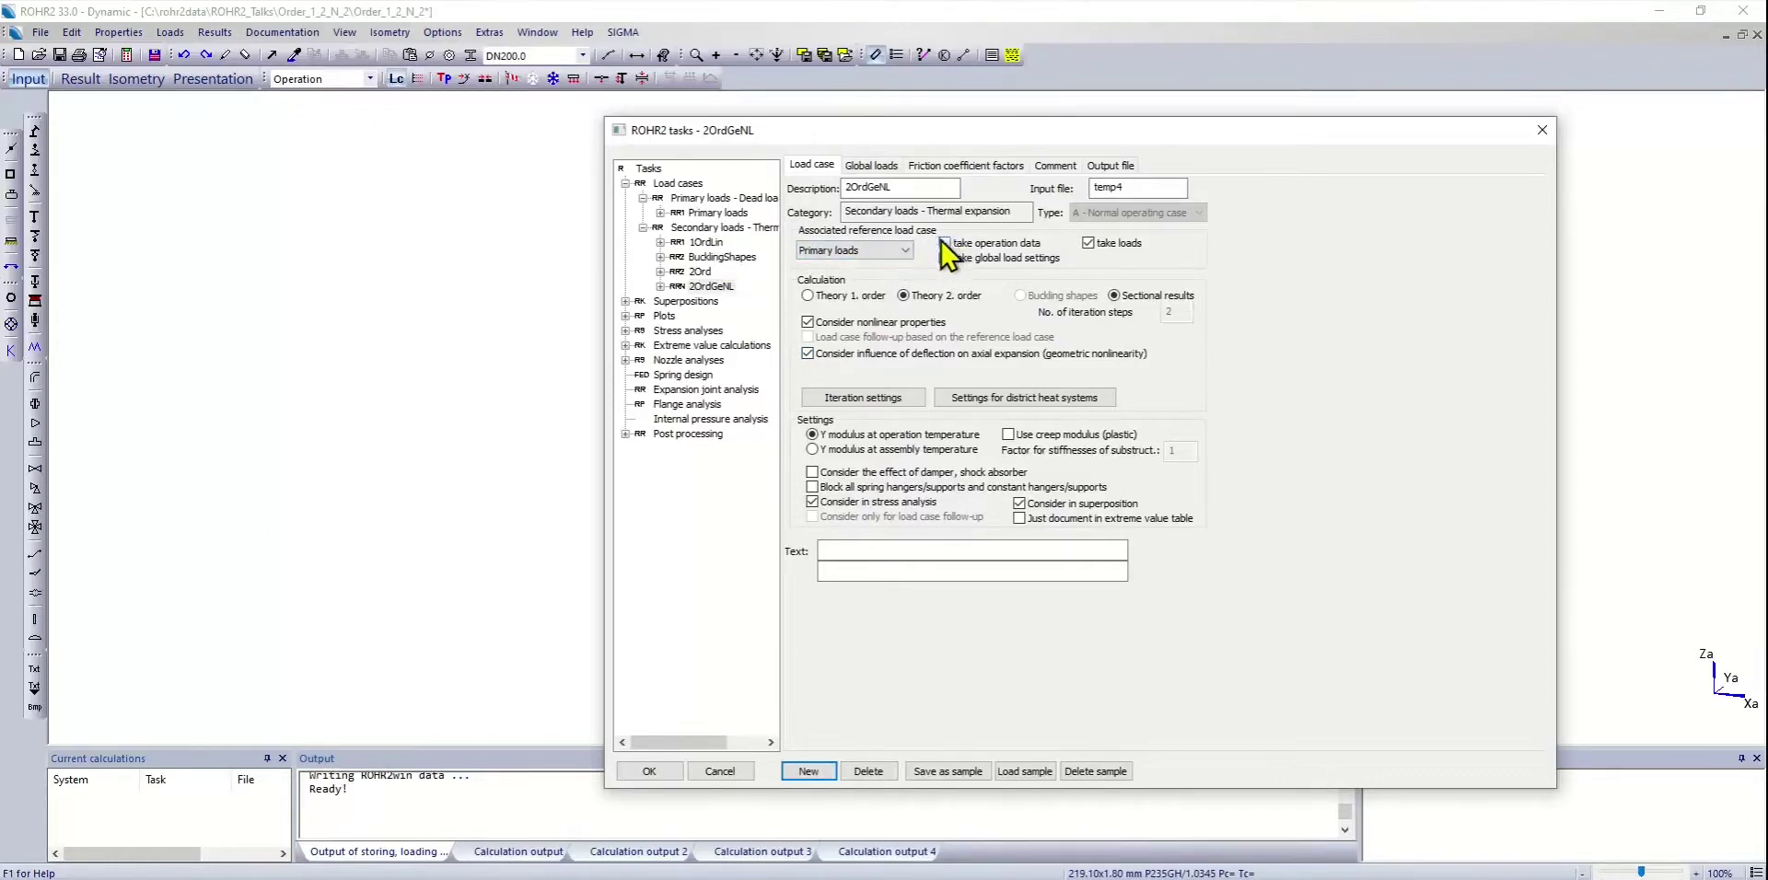
- Make BucklingShapes take operation data, then close the tasks with 1OrdLin current
click(704, 272)
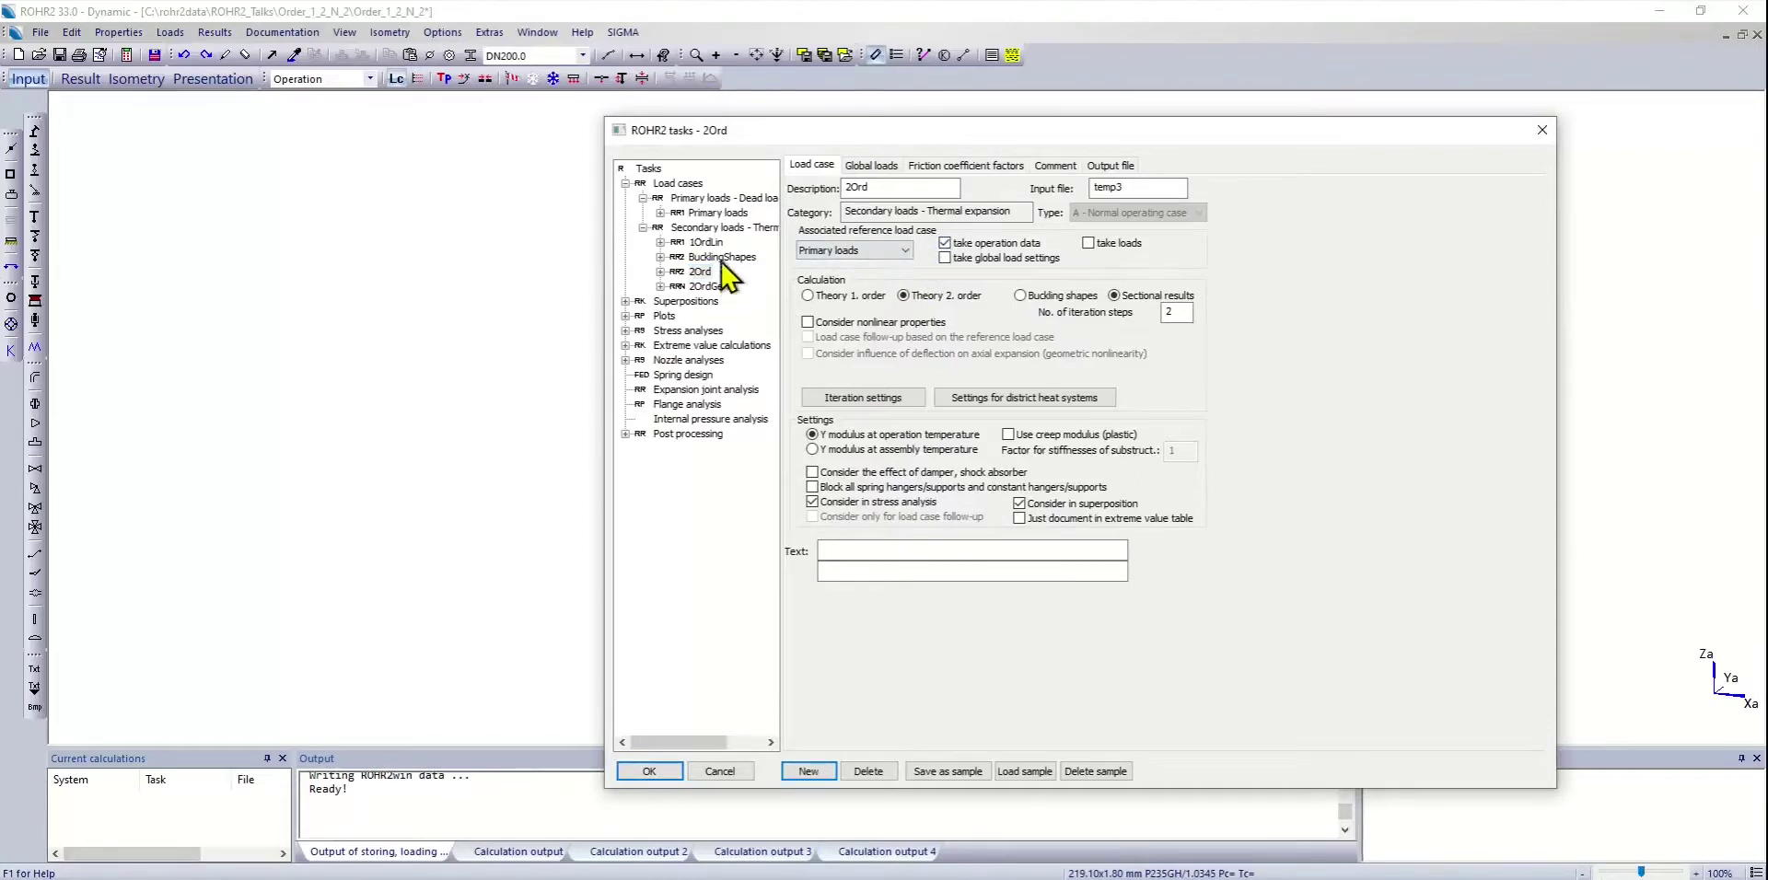
click(722, 258)
click(944, 243)
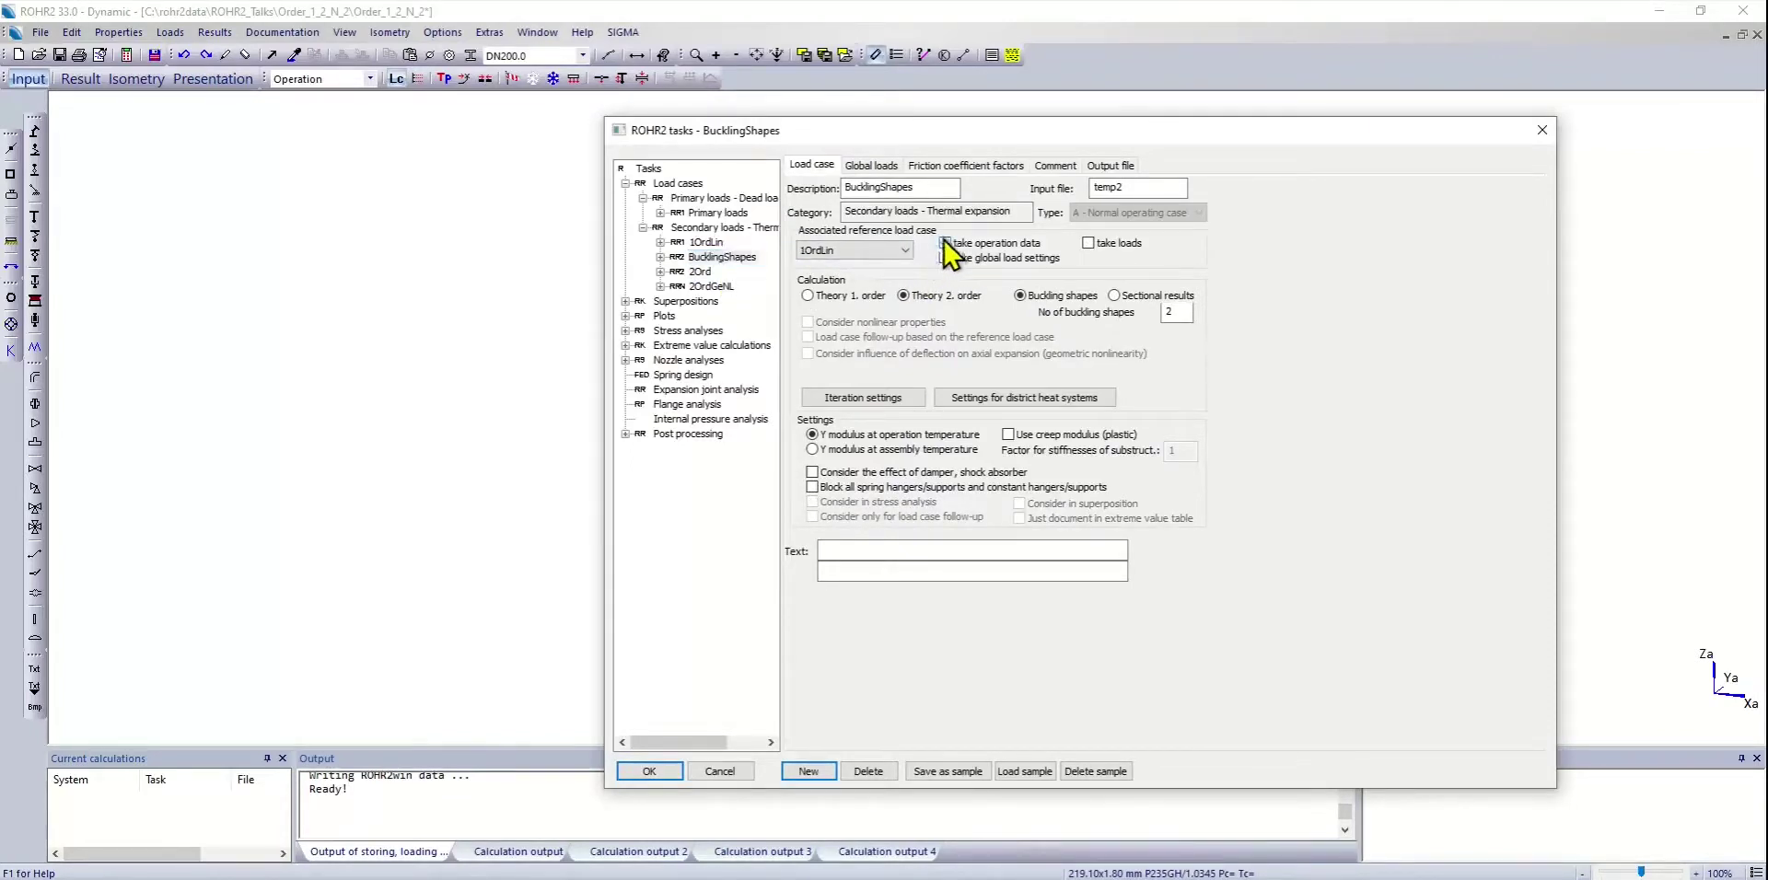
click(705, 242)
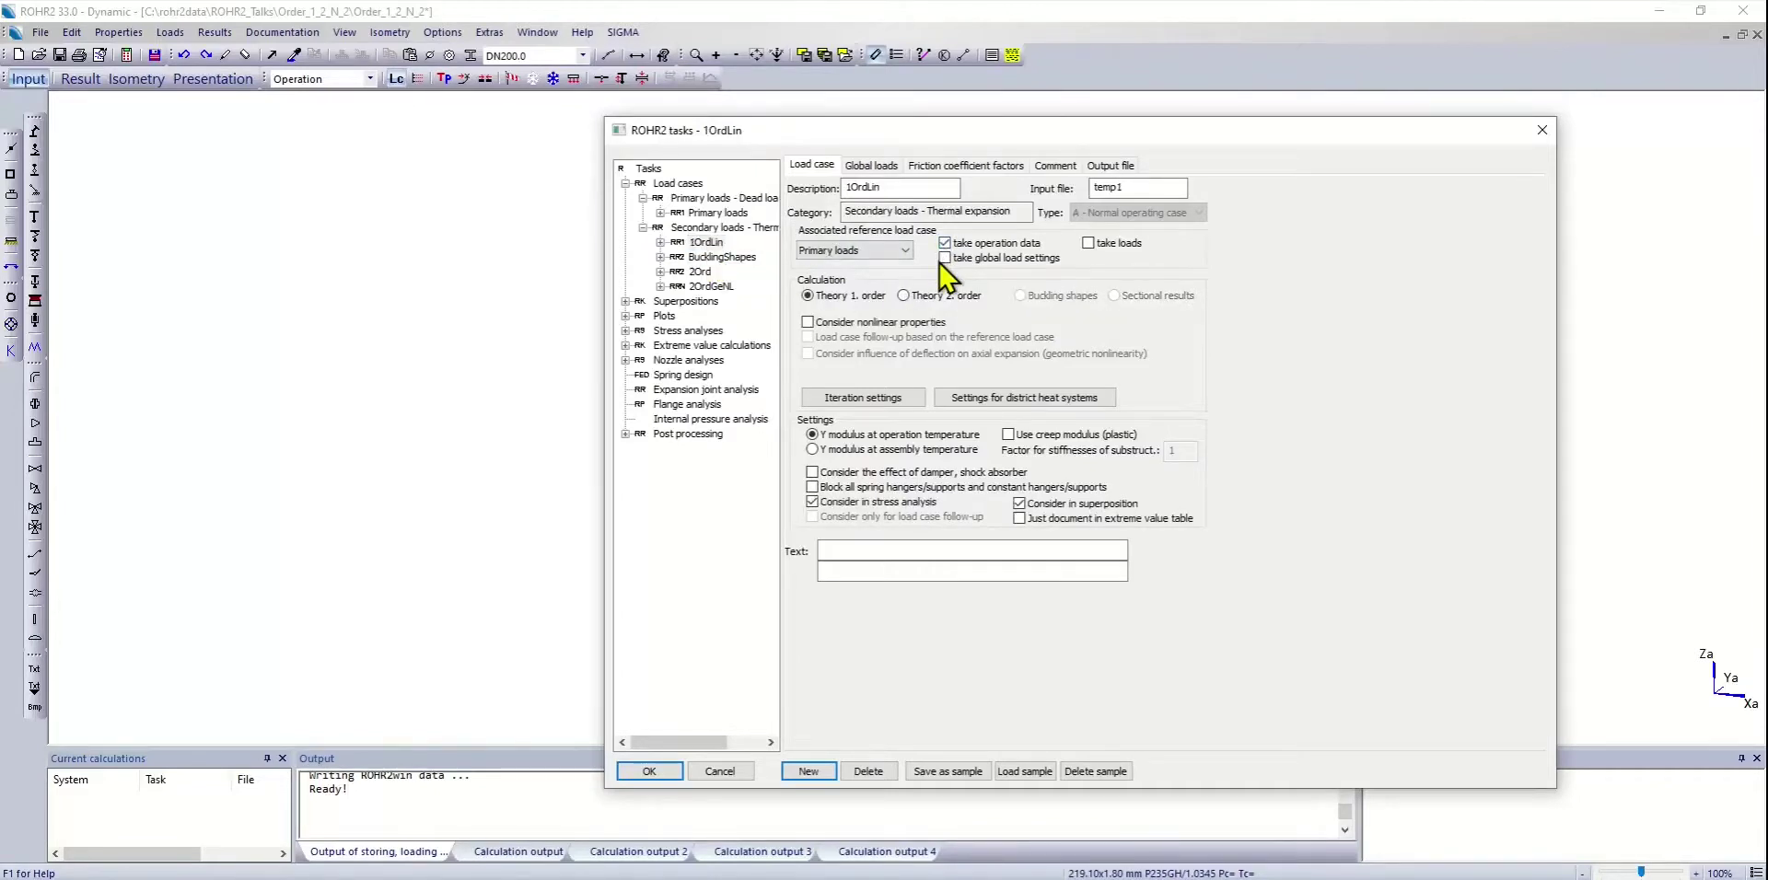
click(673, 772)
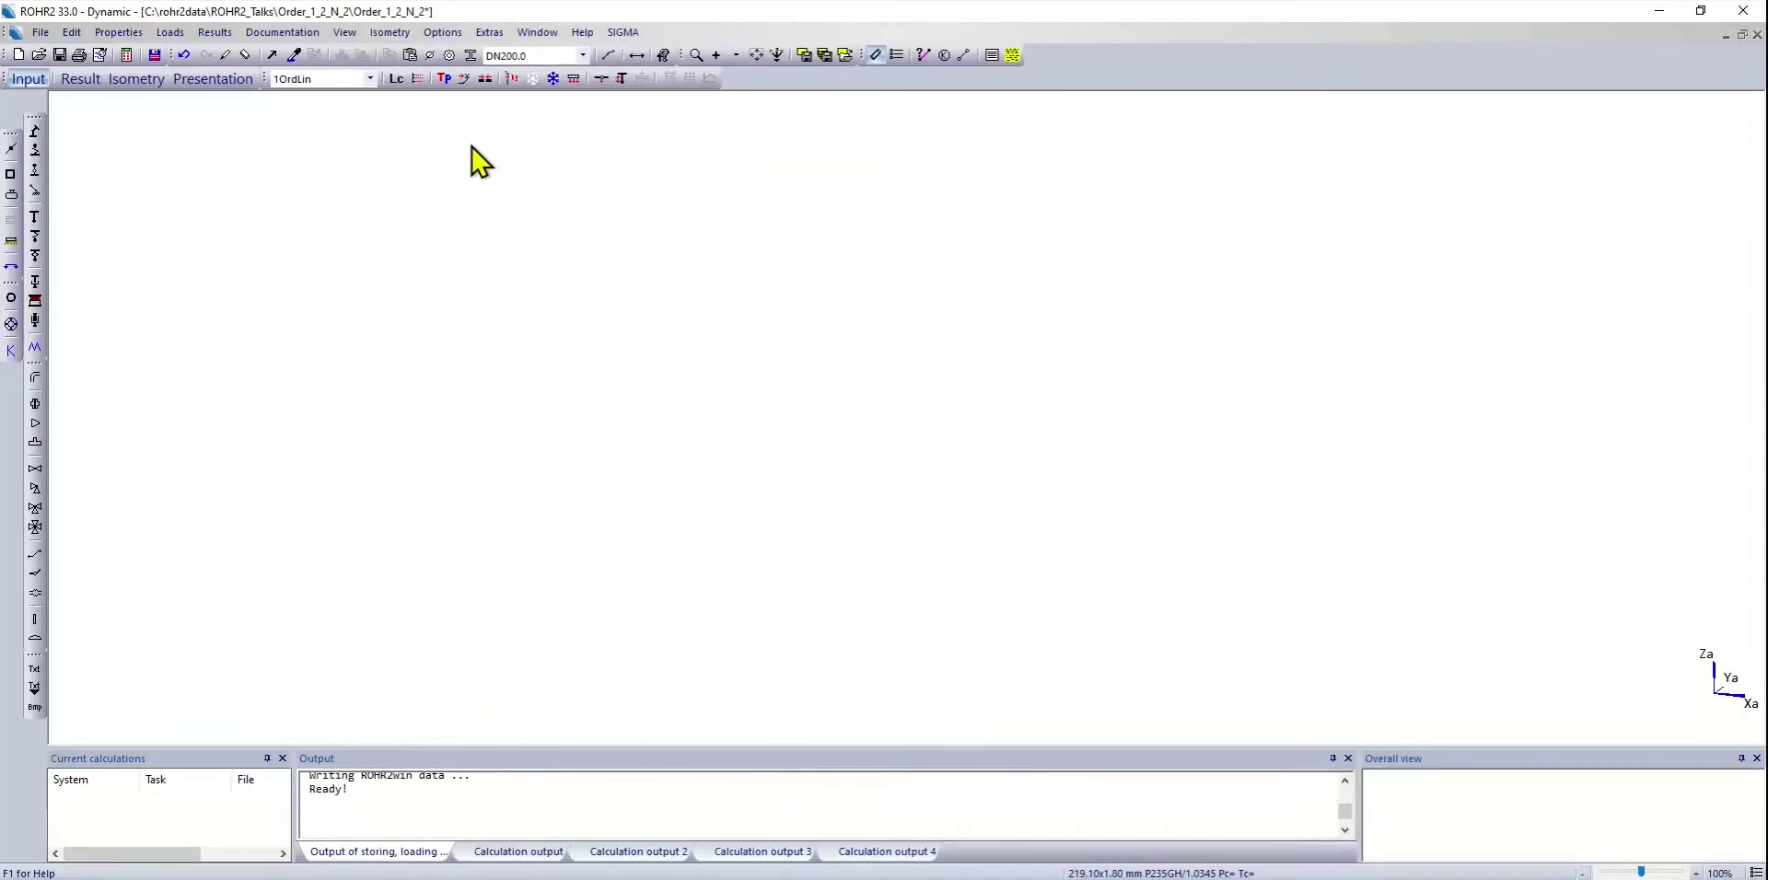
- Create the plate section BL100x10 with H 100 mm and s 10 mm
click(470, 57)
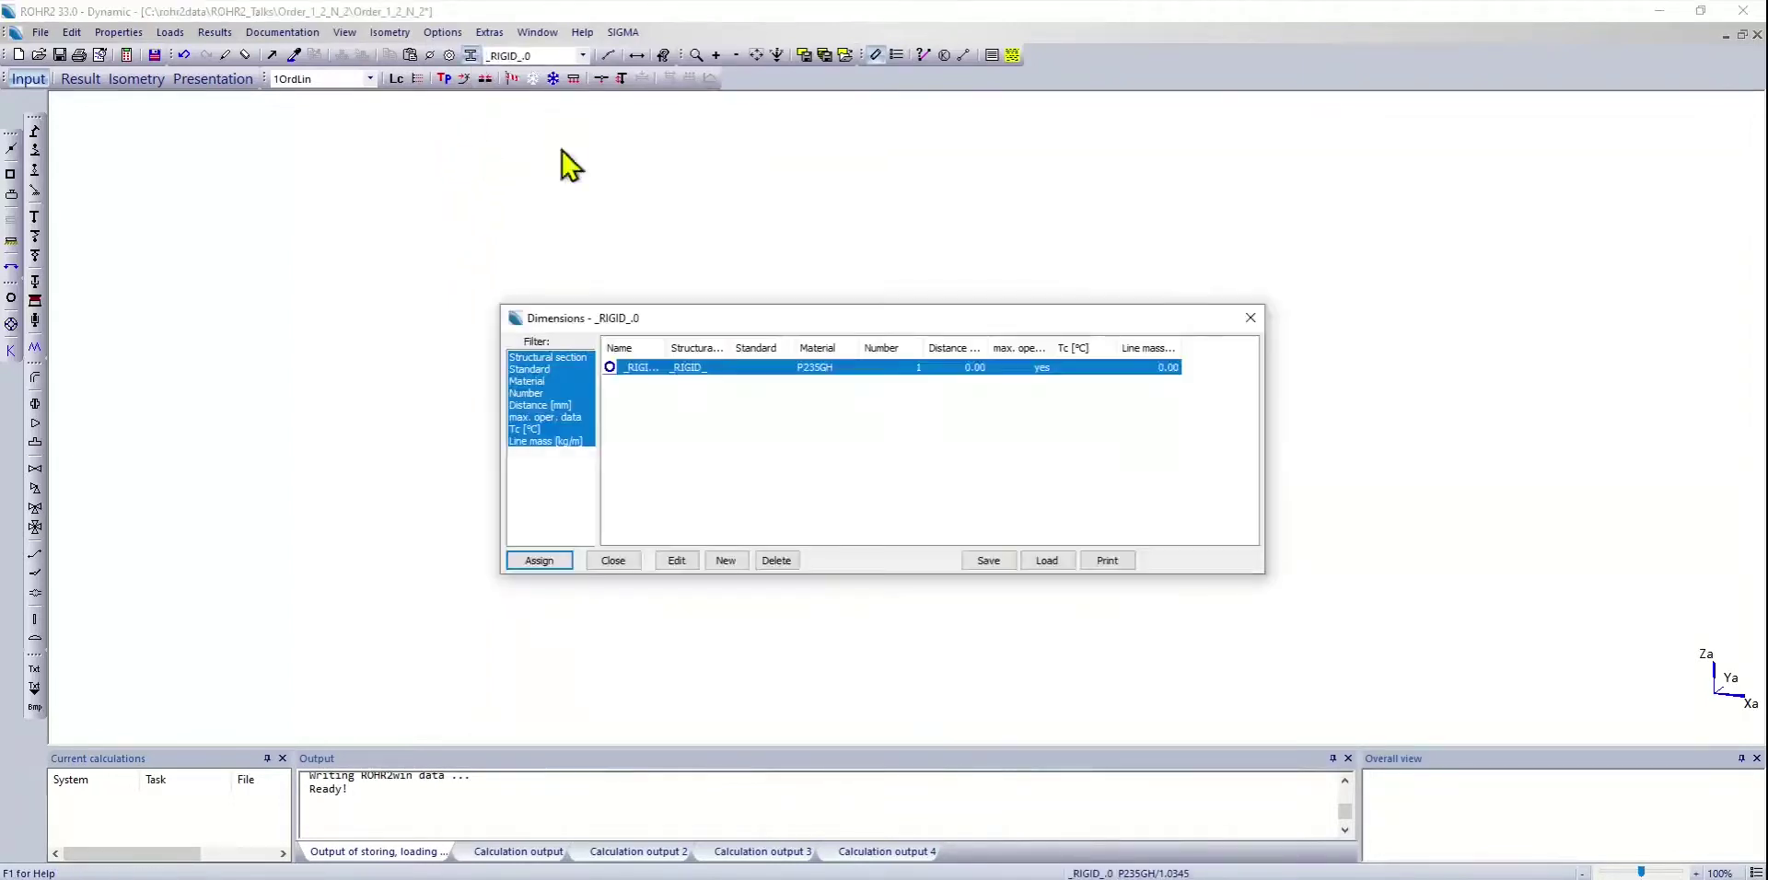
click(727, 561)
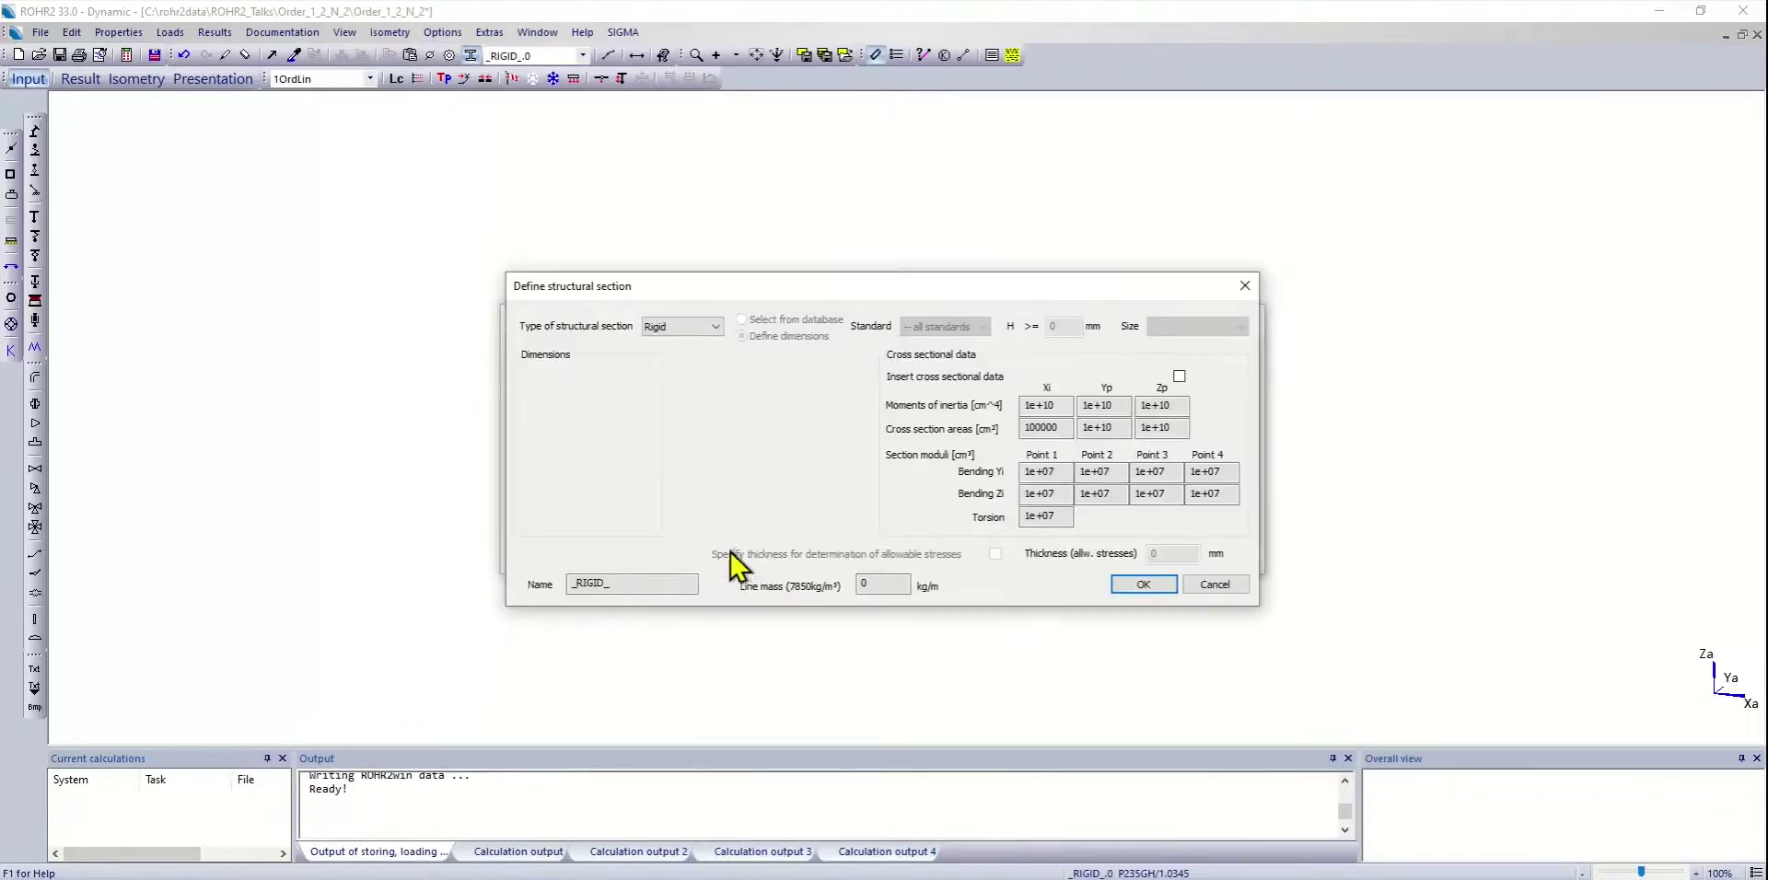
click(678, 328)
click(679, 387)
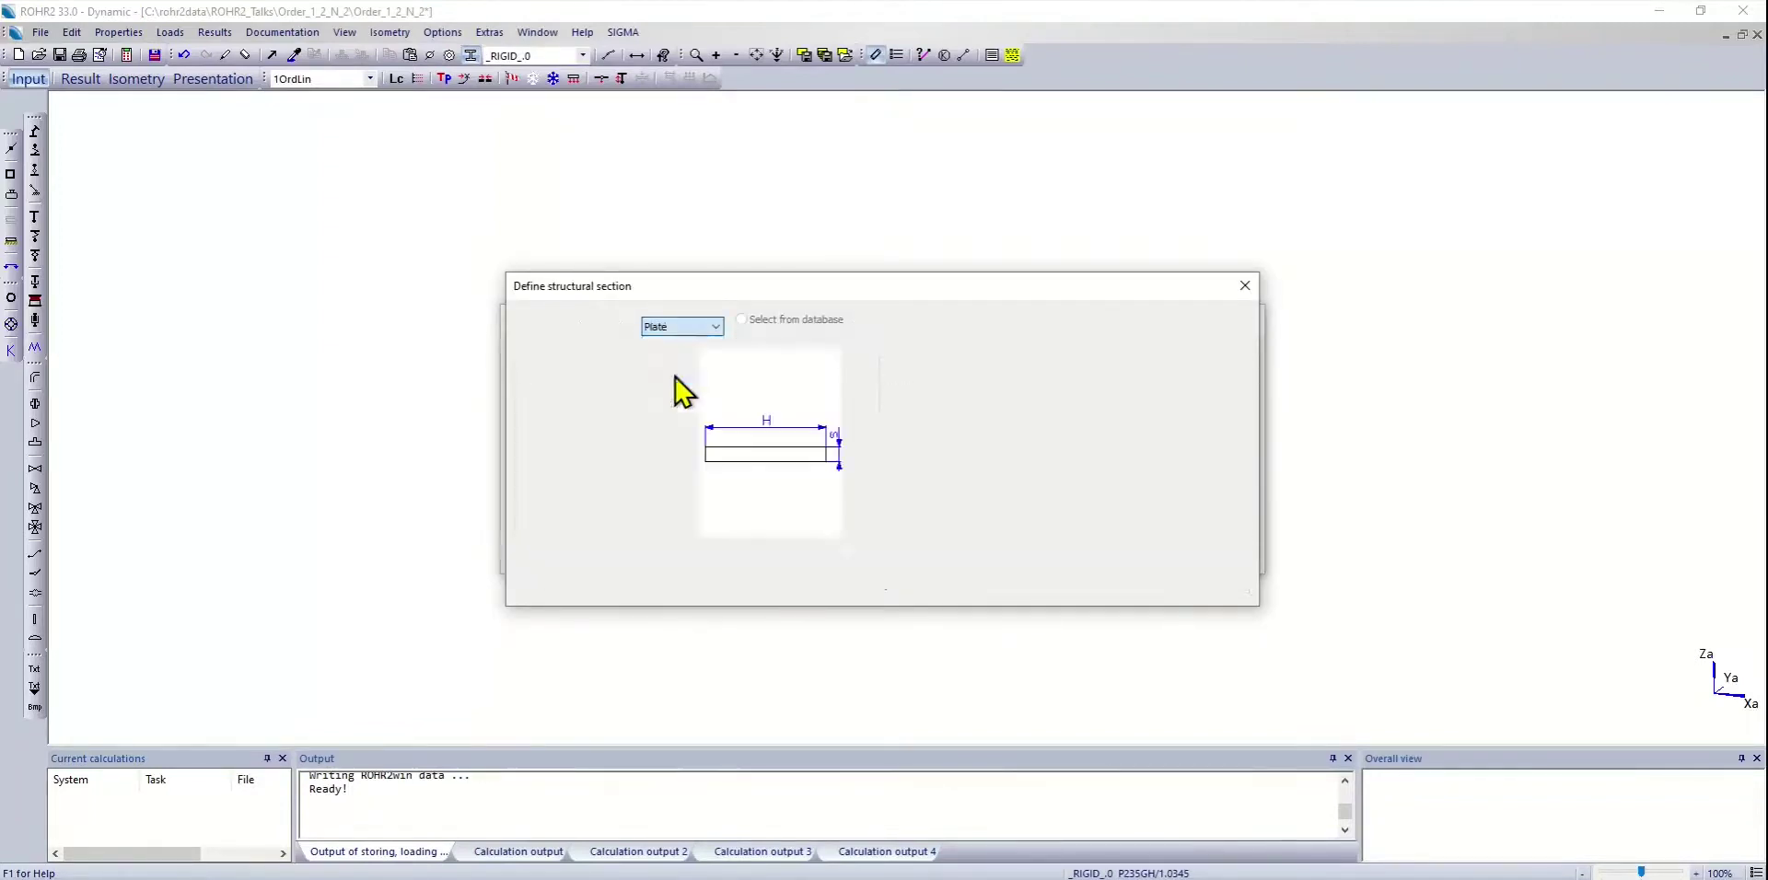
double_click(594, 375)
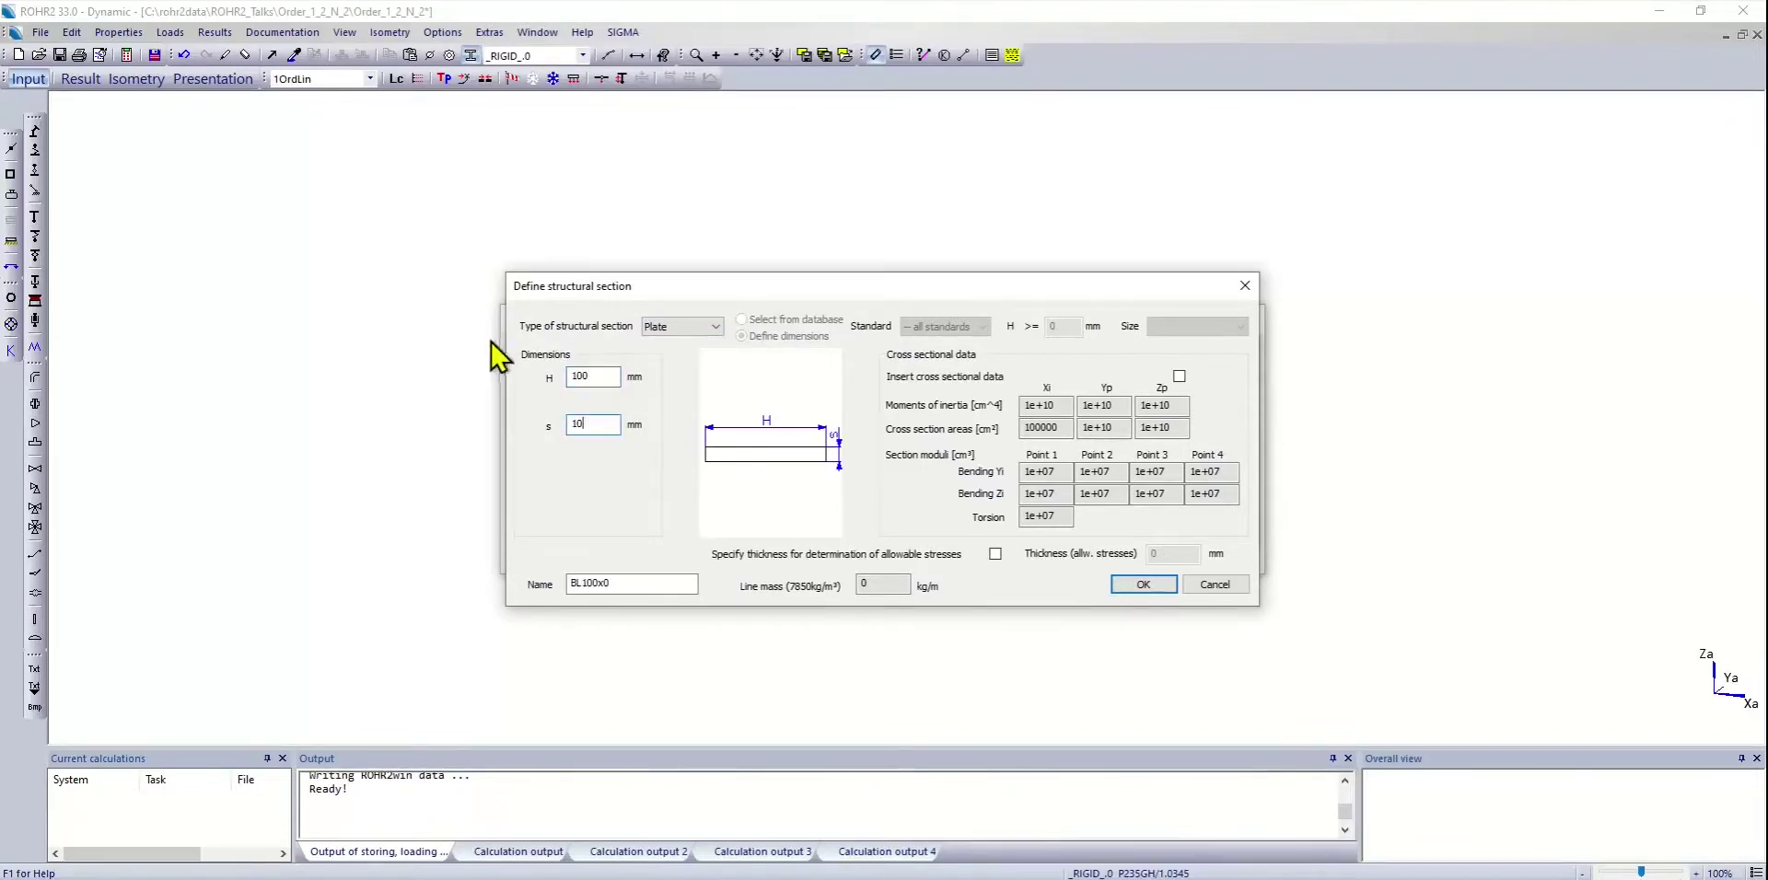
click(1129, 586)
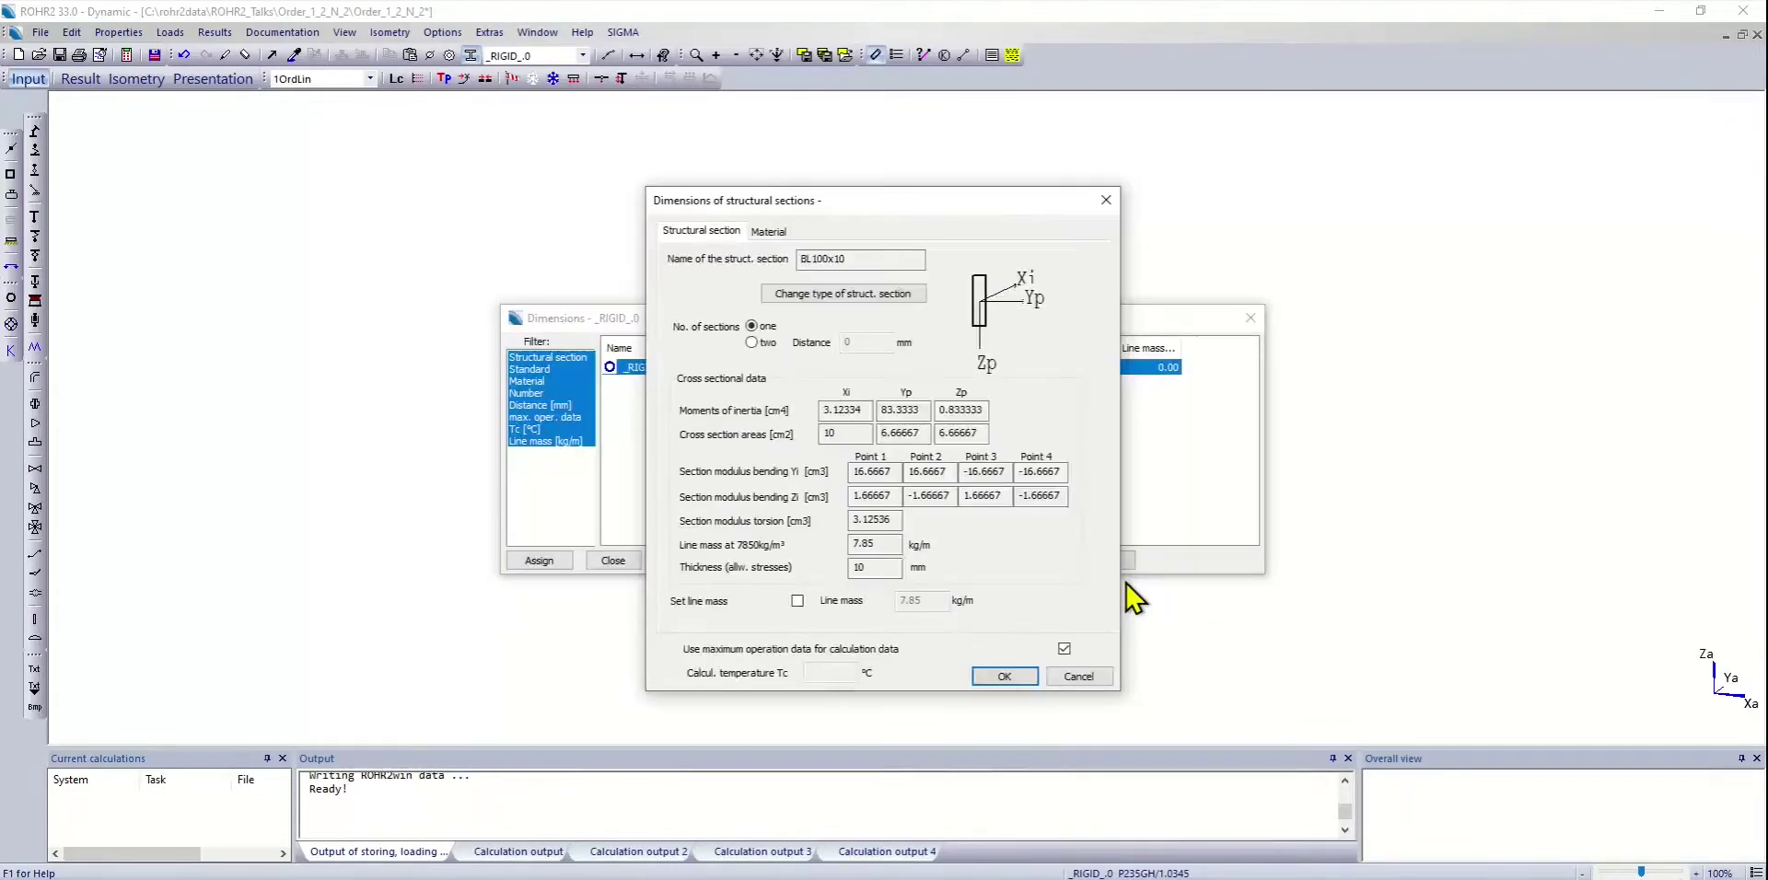
click(986, 678)
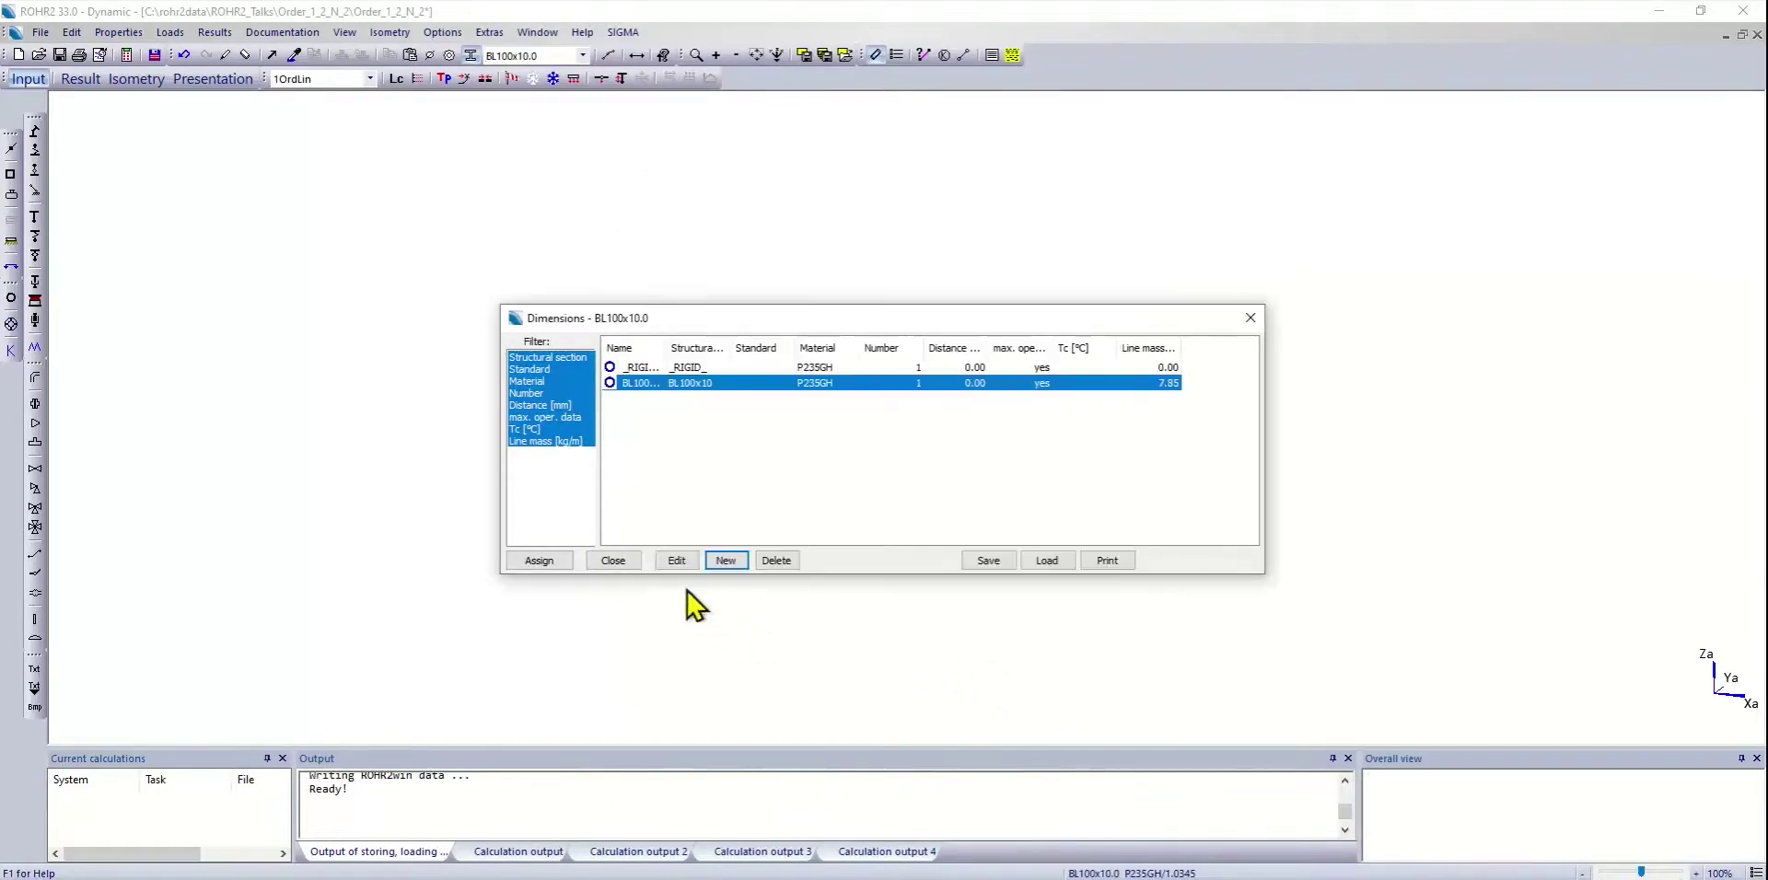
click(610, 560)
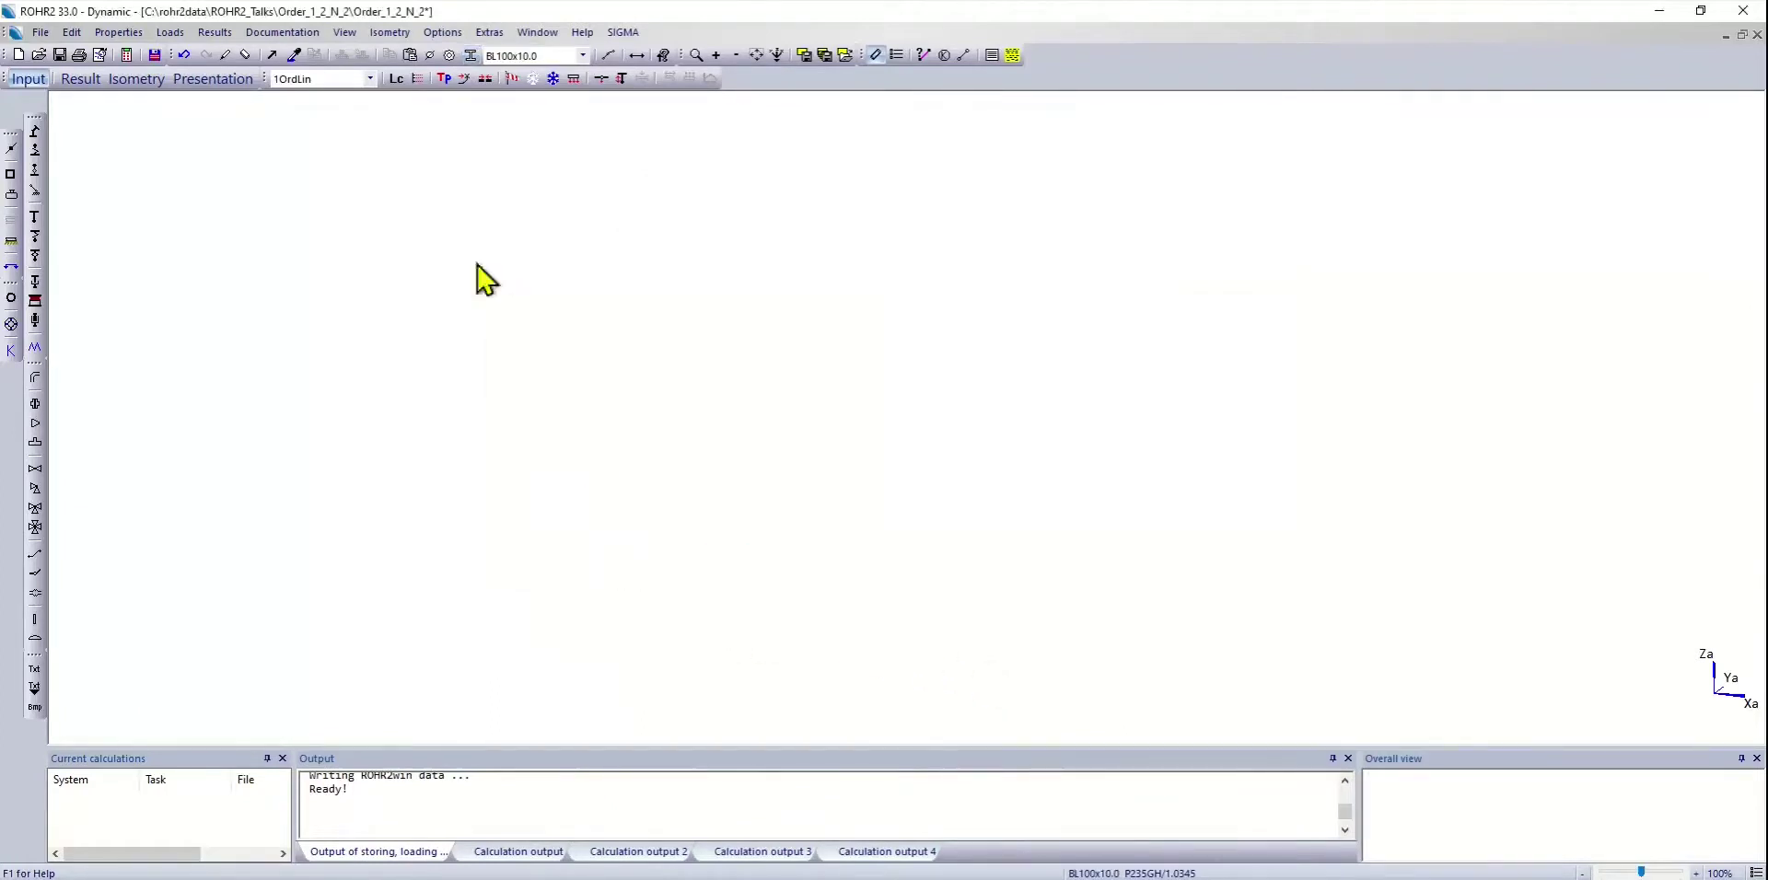
- Draw a vertical plate member from node 1 at the origin up to node 3
click(227, 56)
click(827, 600)
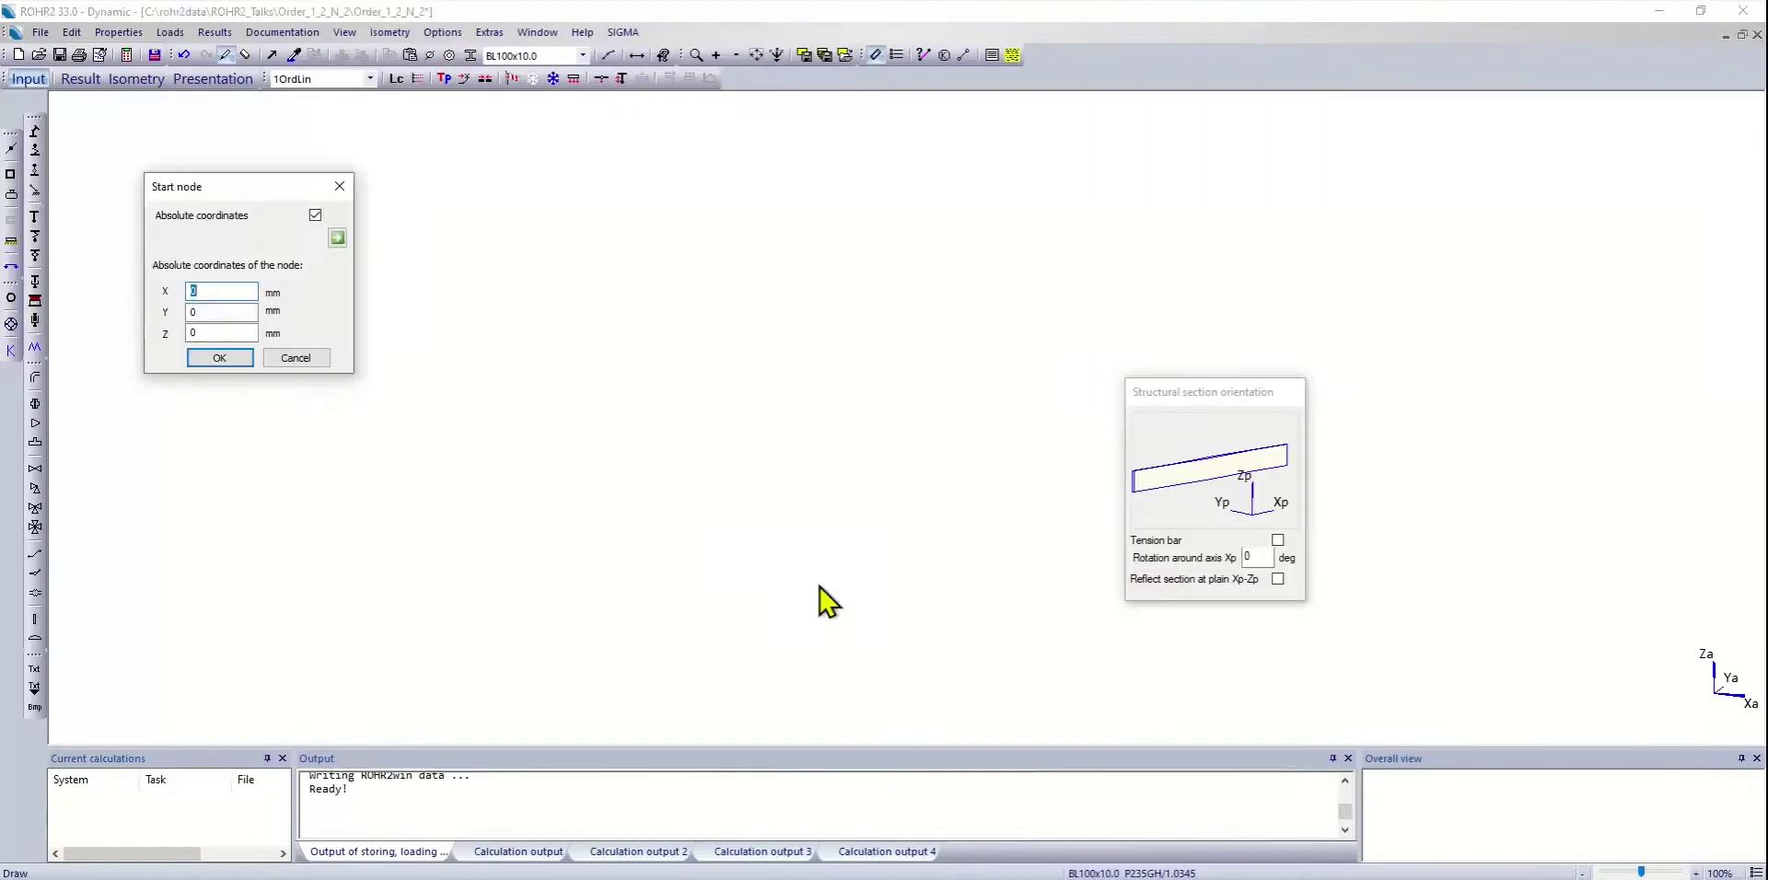
click(223, 359)
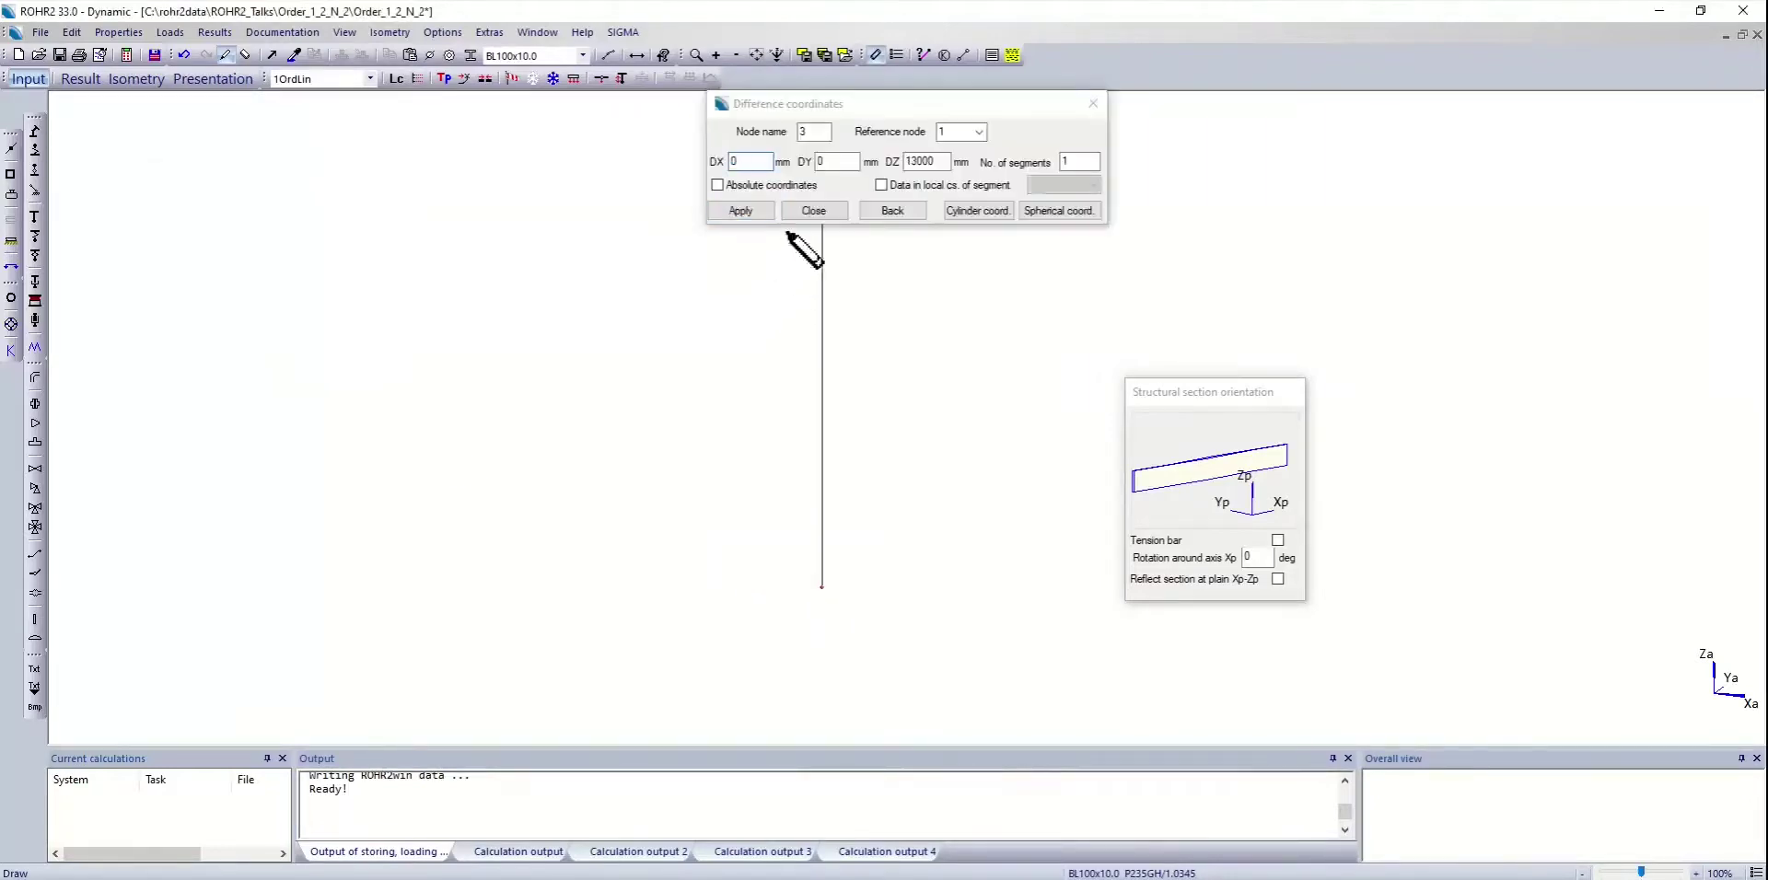
click(926, 159)
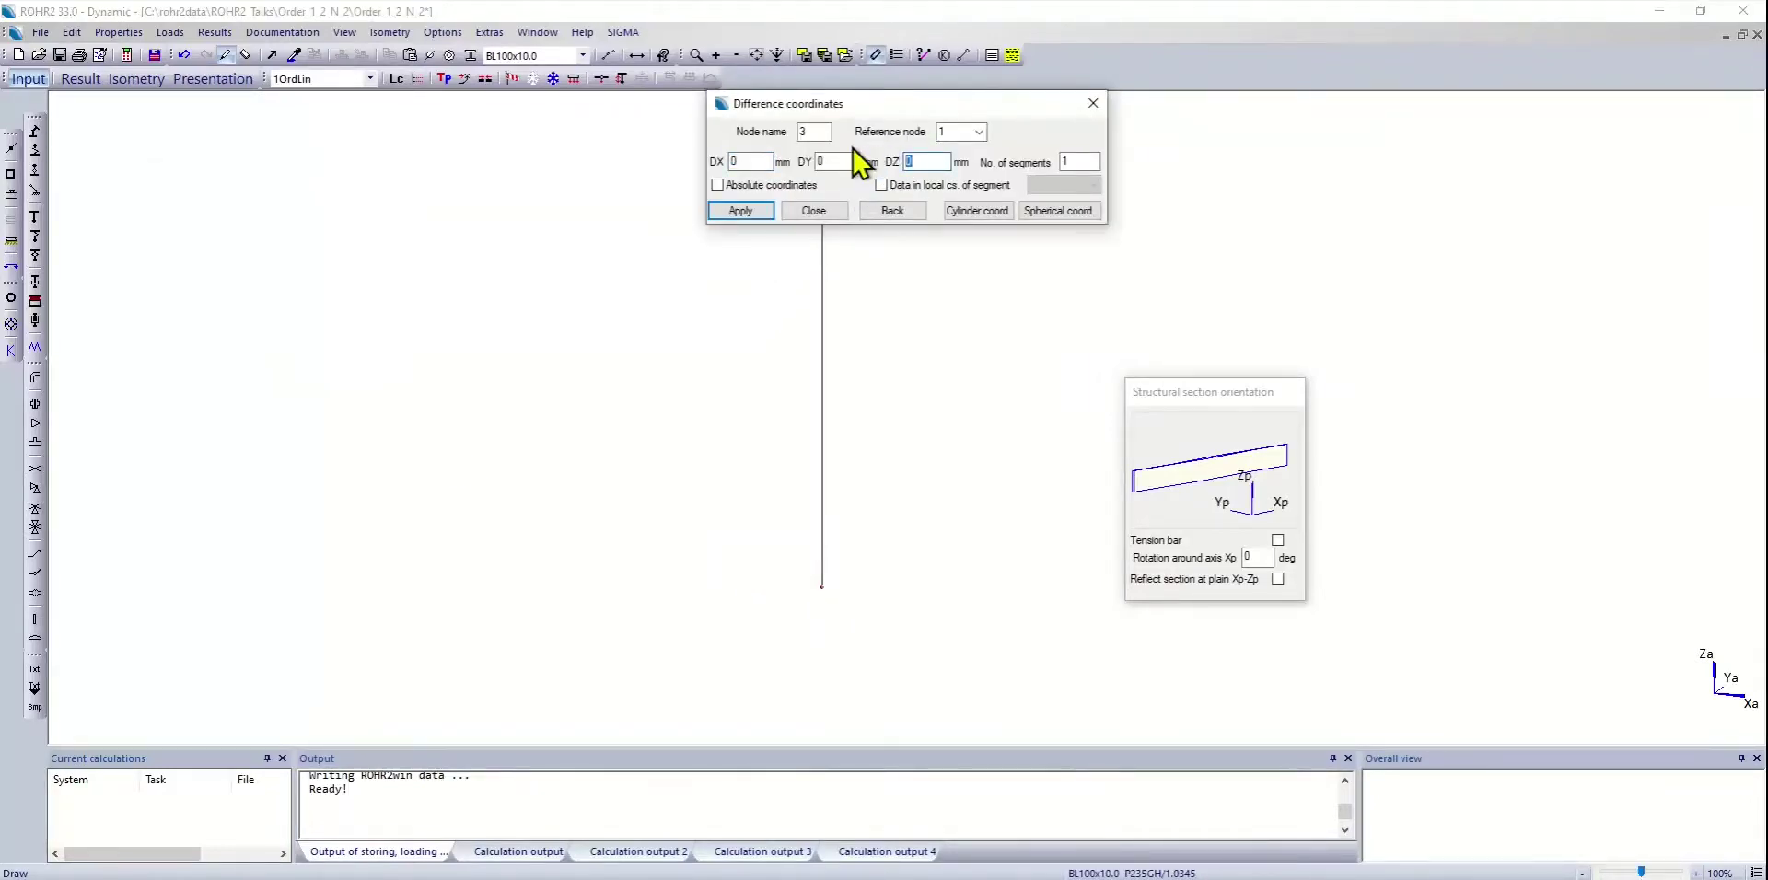
key(Return)
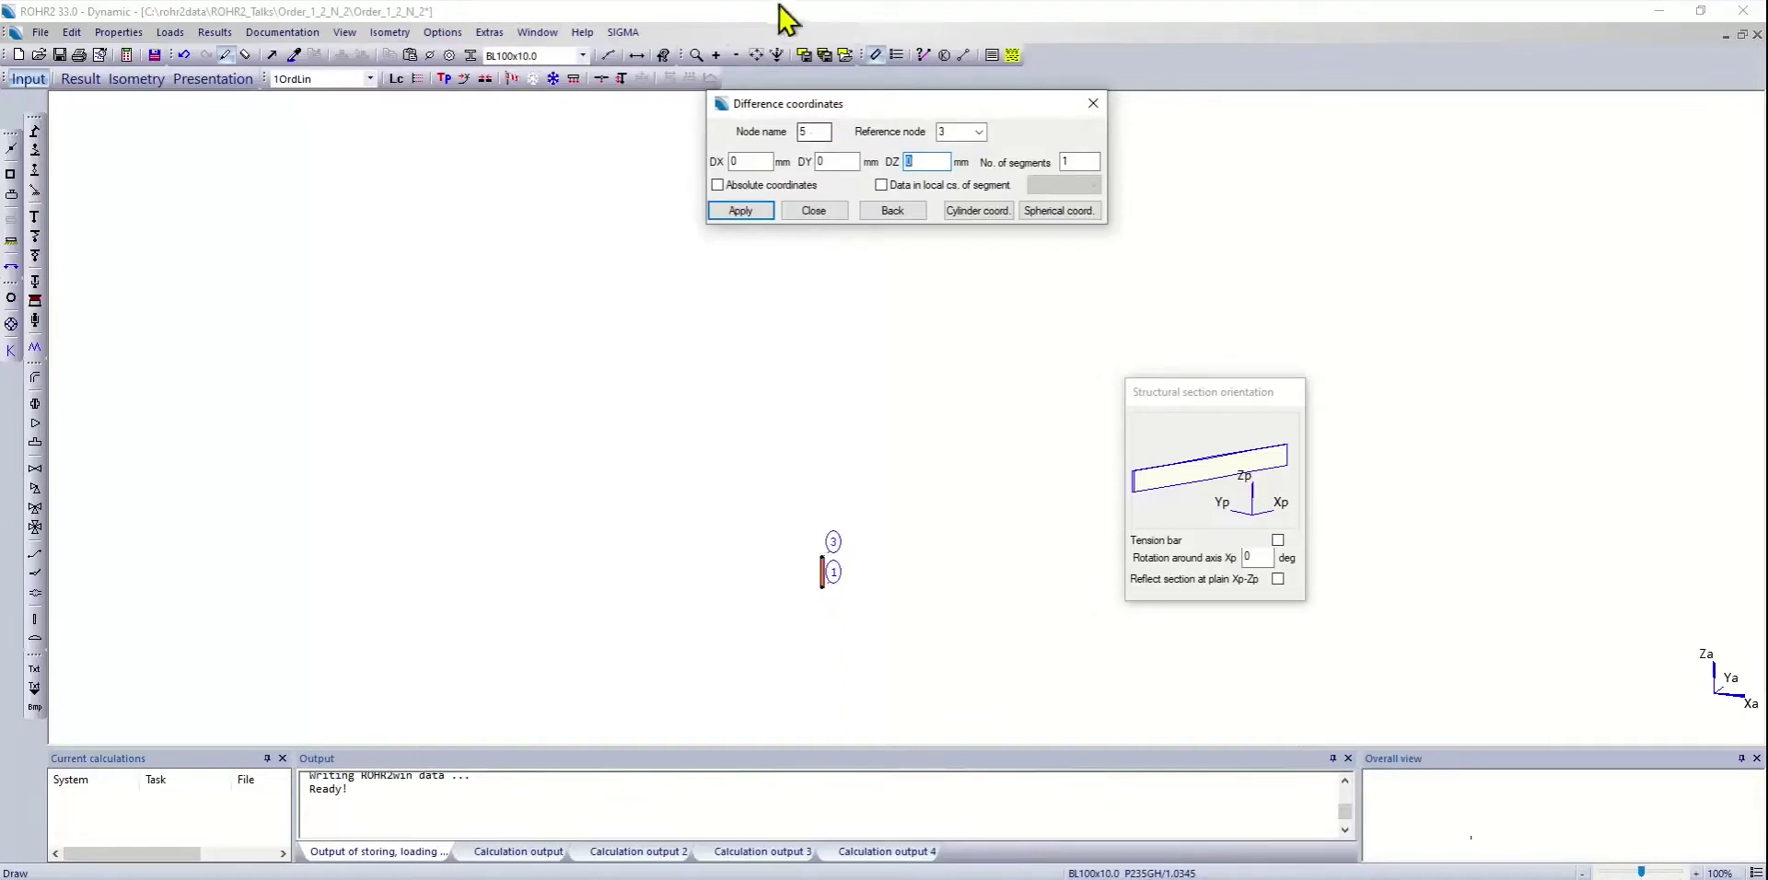
click(814, 211)
click(756, 55)
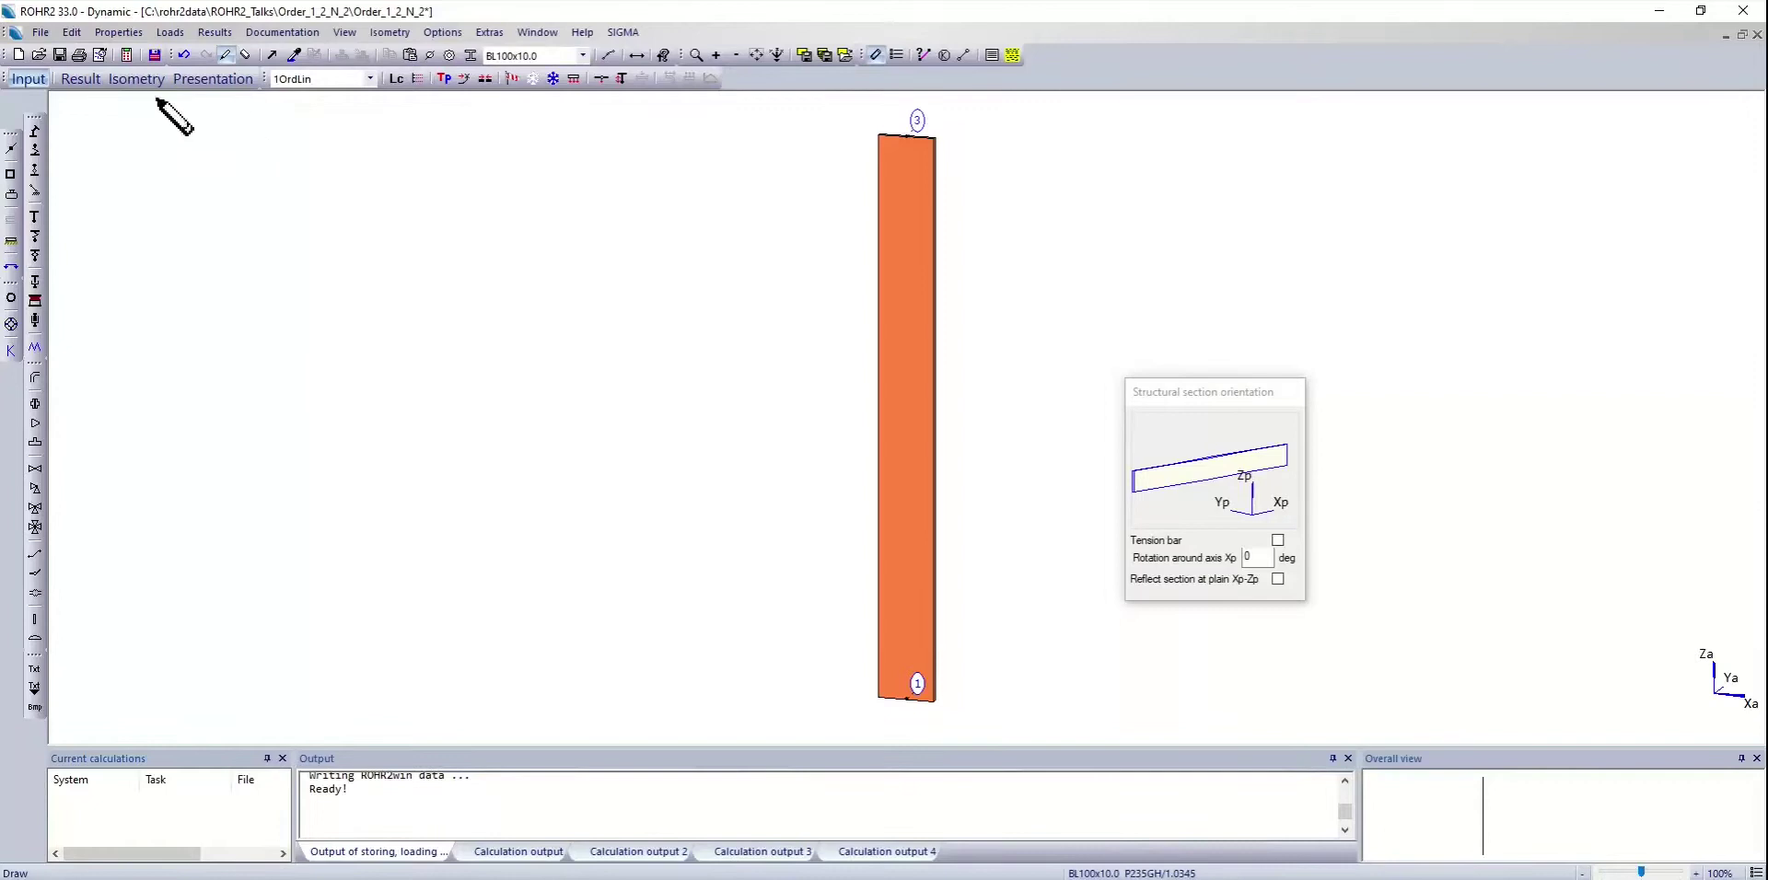
- Anchor node 1 with a rigid support
click(35, 131)
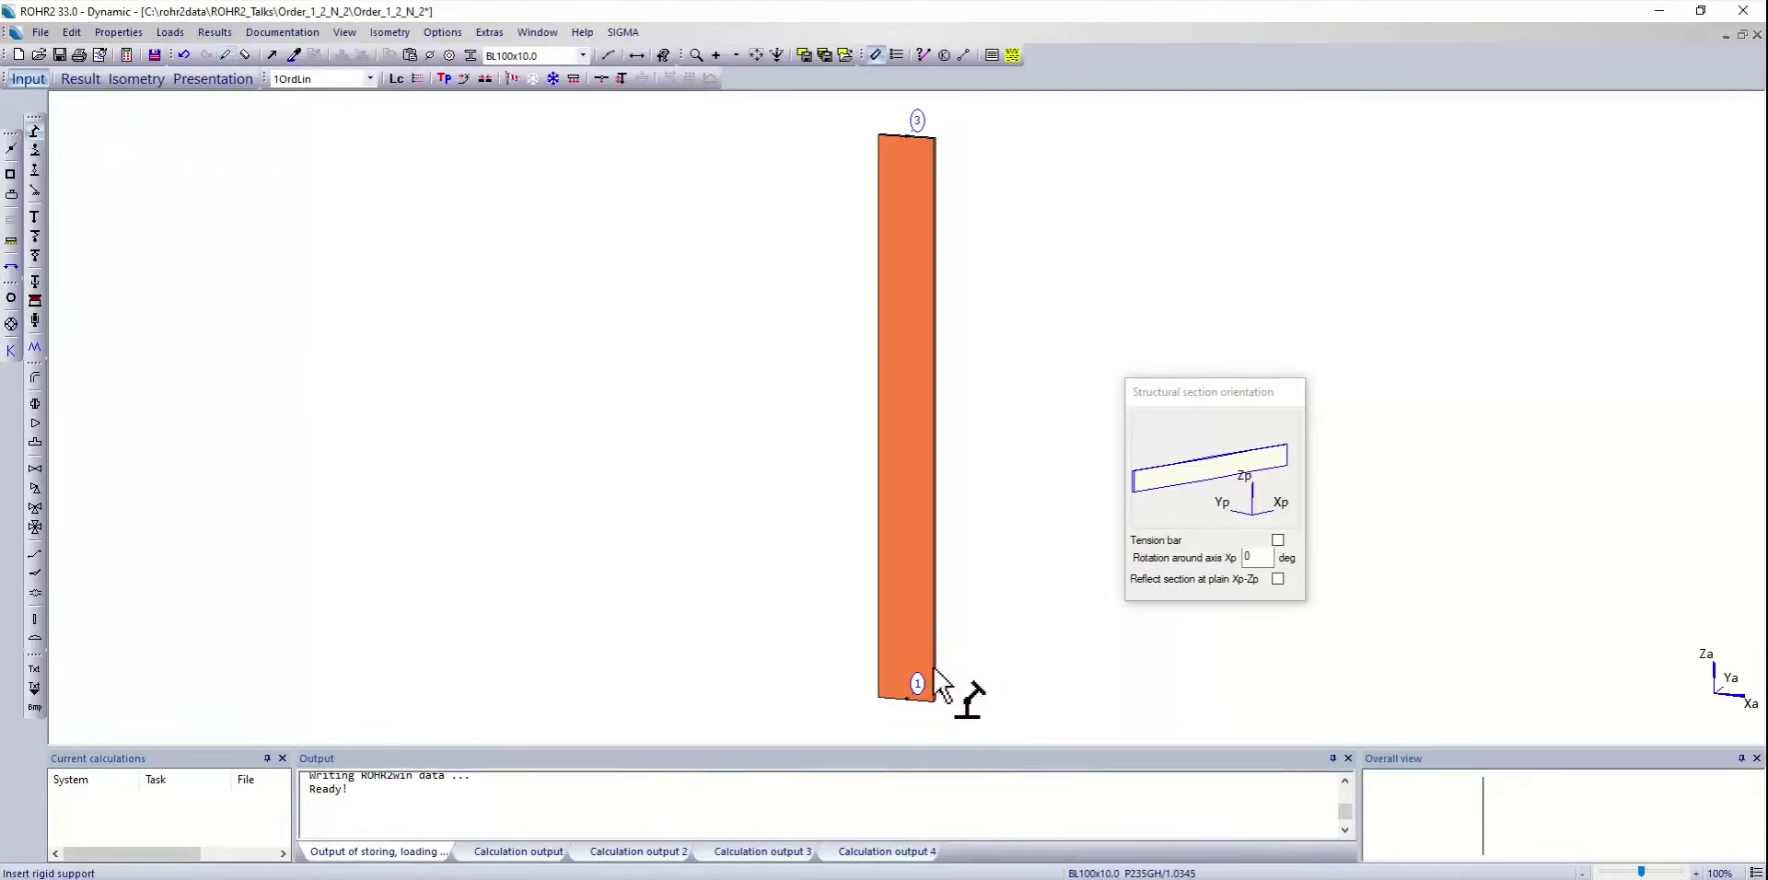
click(902, 700)
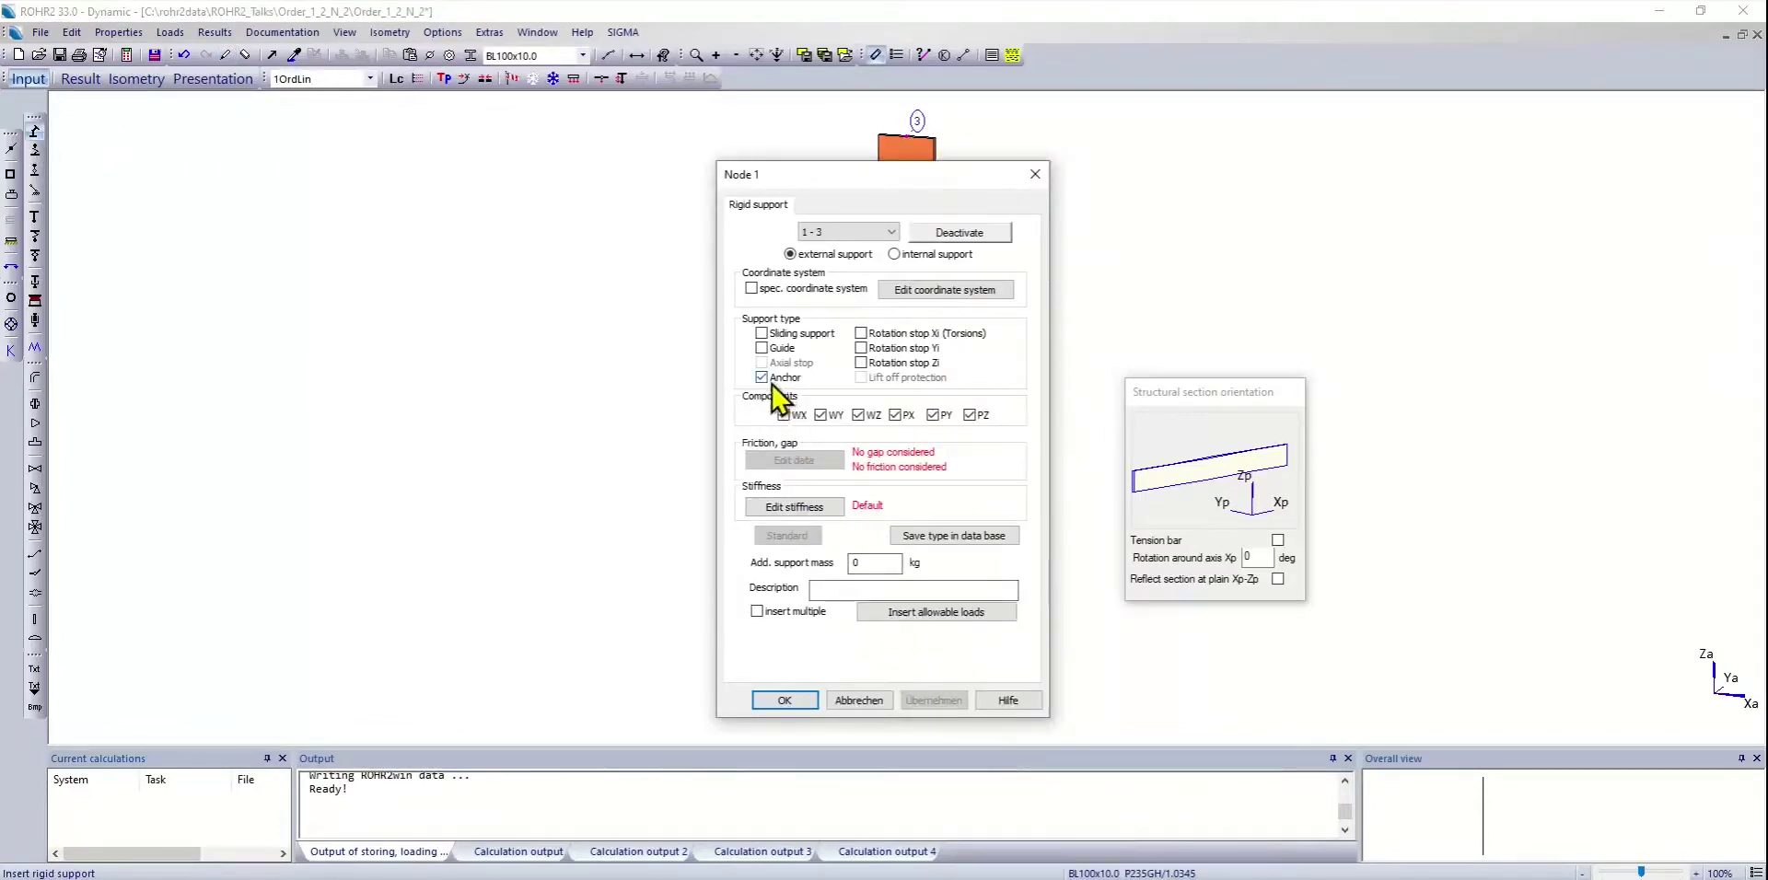
click(784, 700)
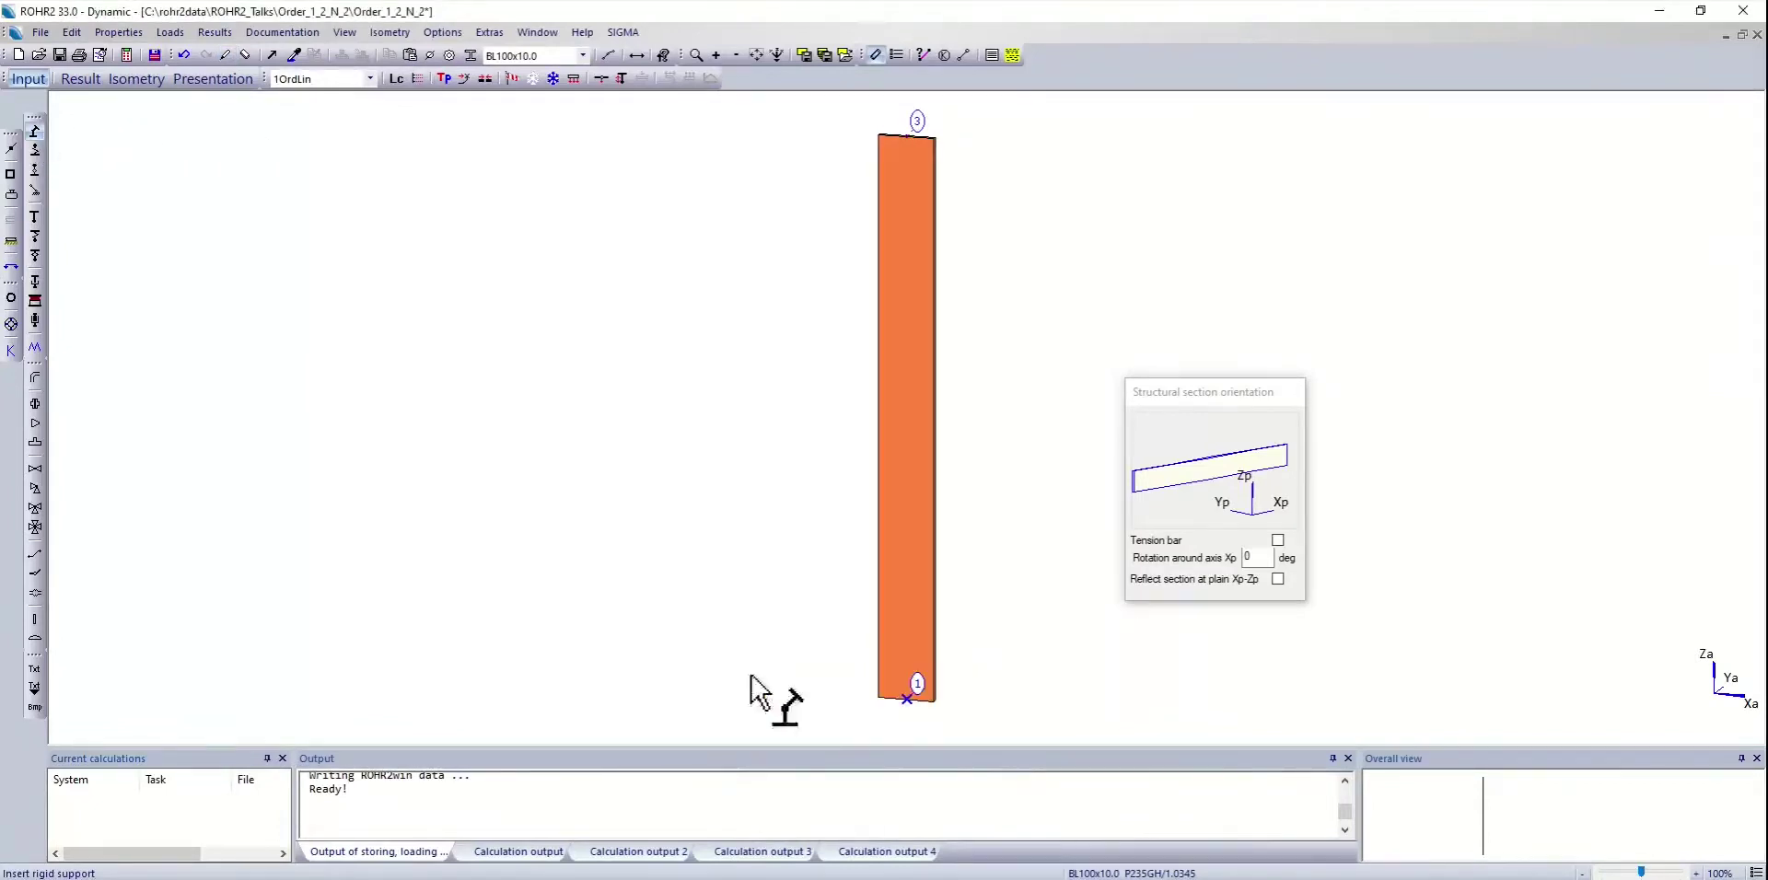
- Insert intermediate nodes 5, 7, 9 and 11 along the column at 2000 mm spacing
click(11, 150)
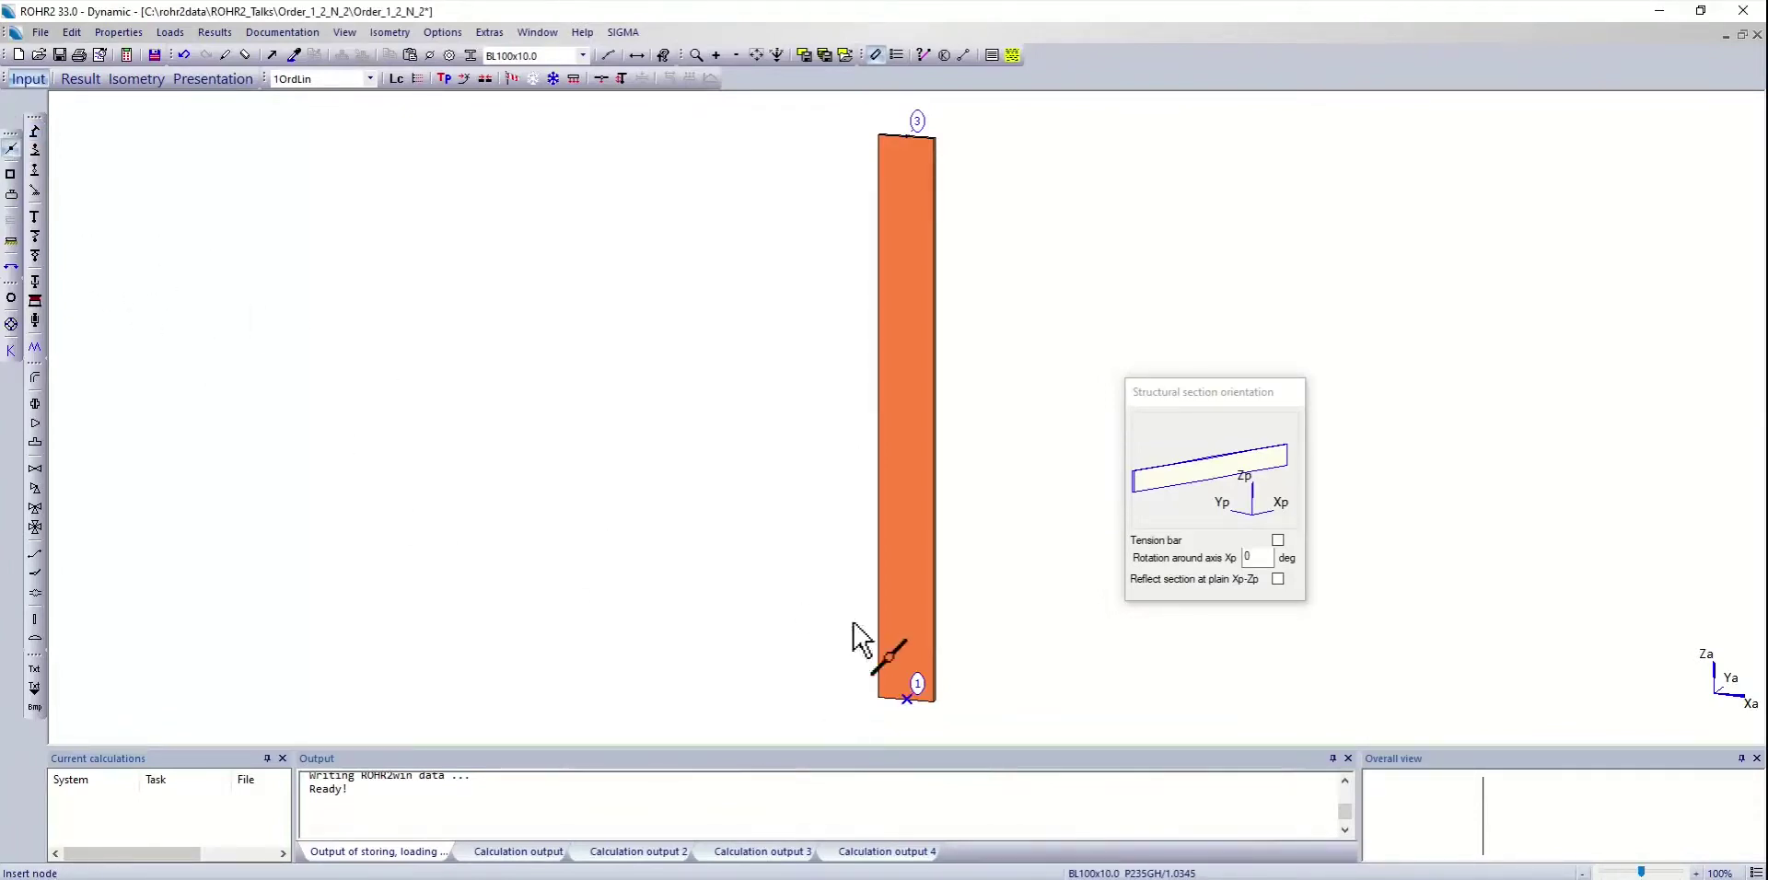
click(902, 632)
text(2000)
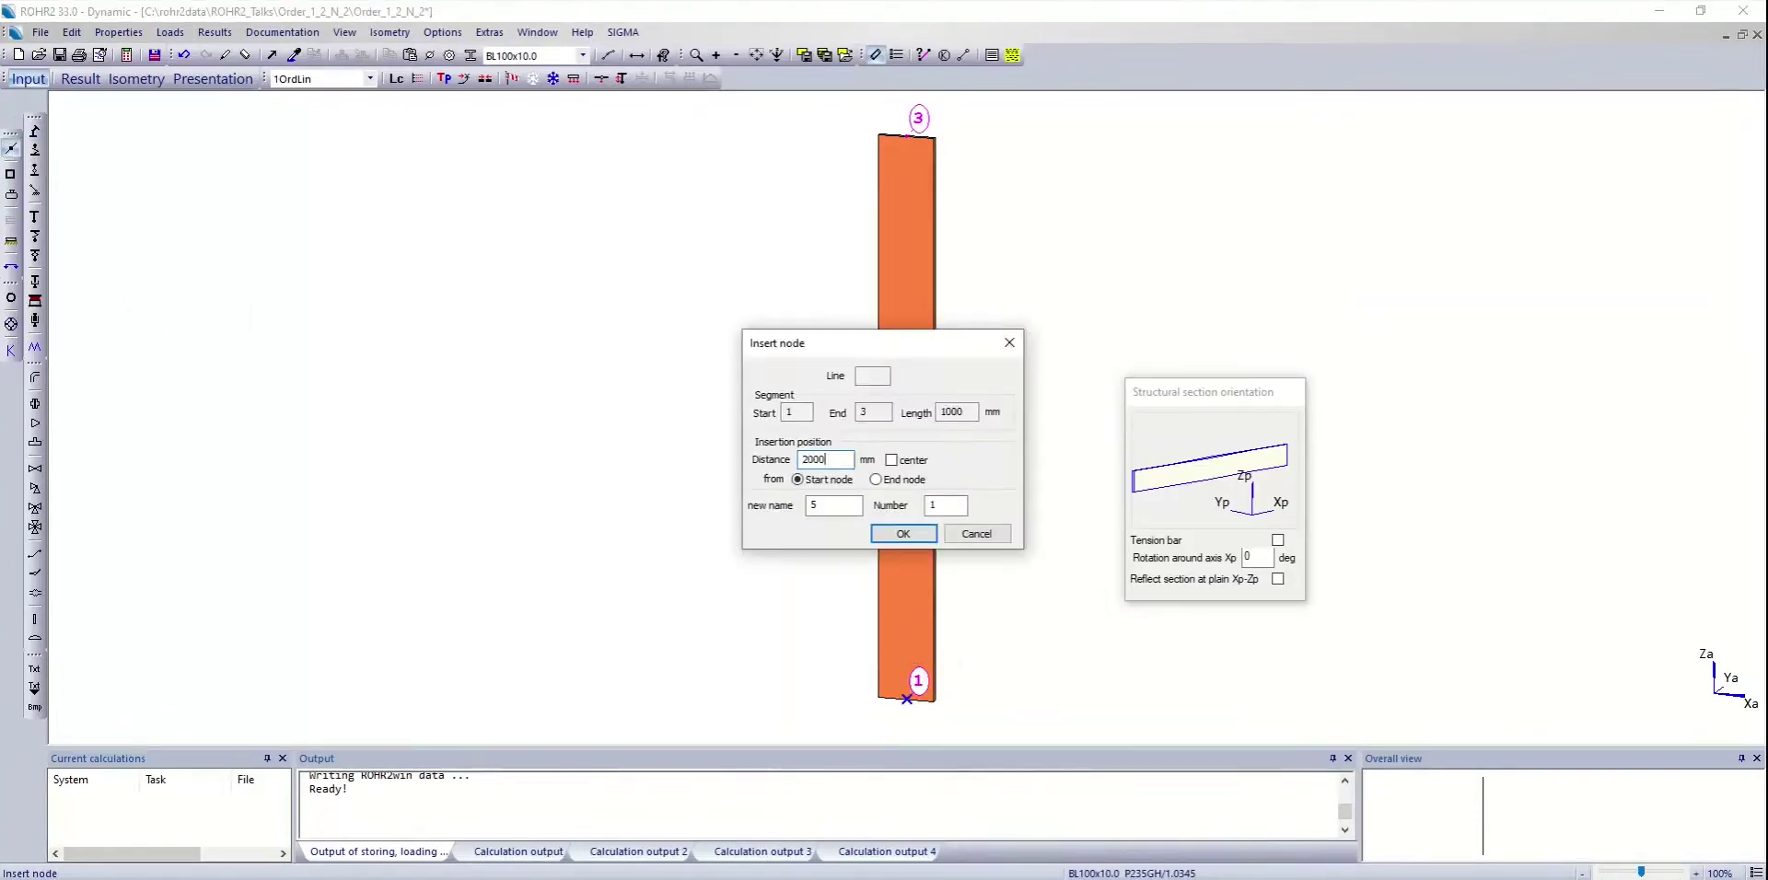
double_click(936, 505)
click(904, 534)
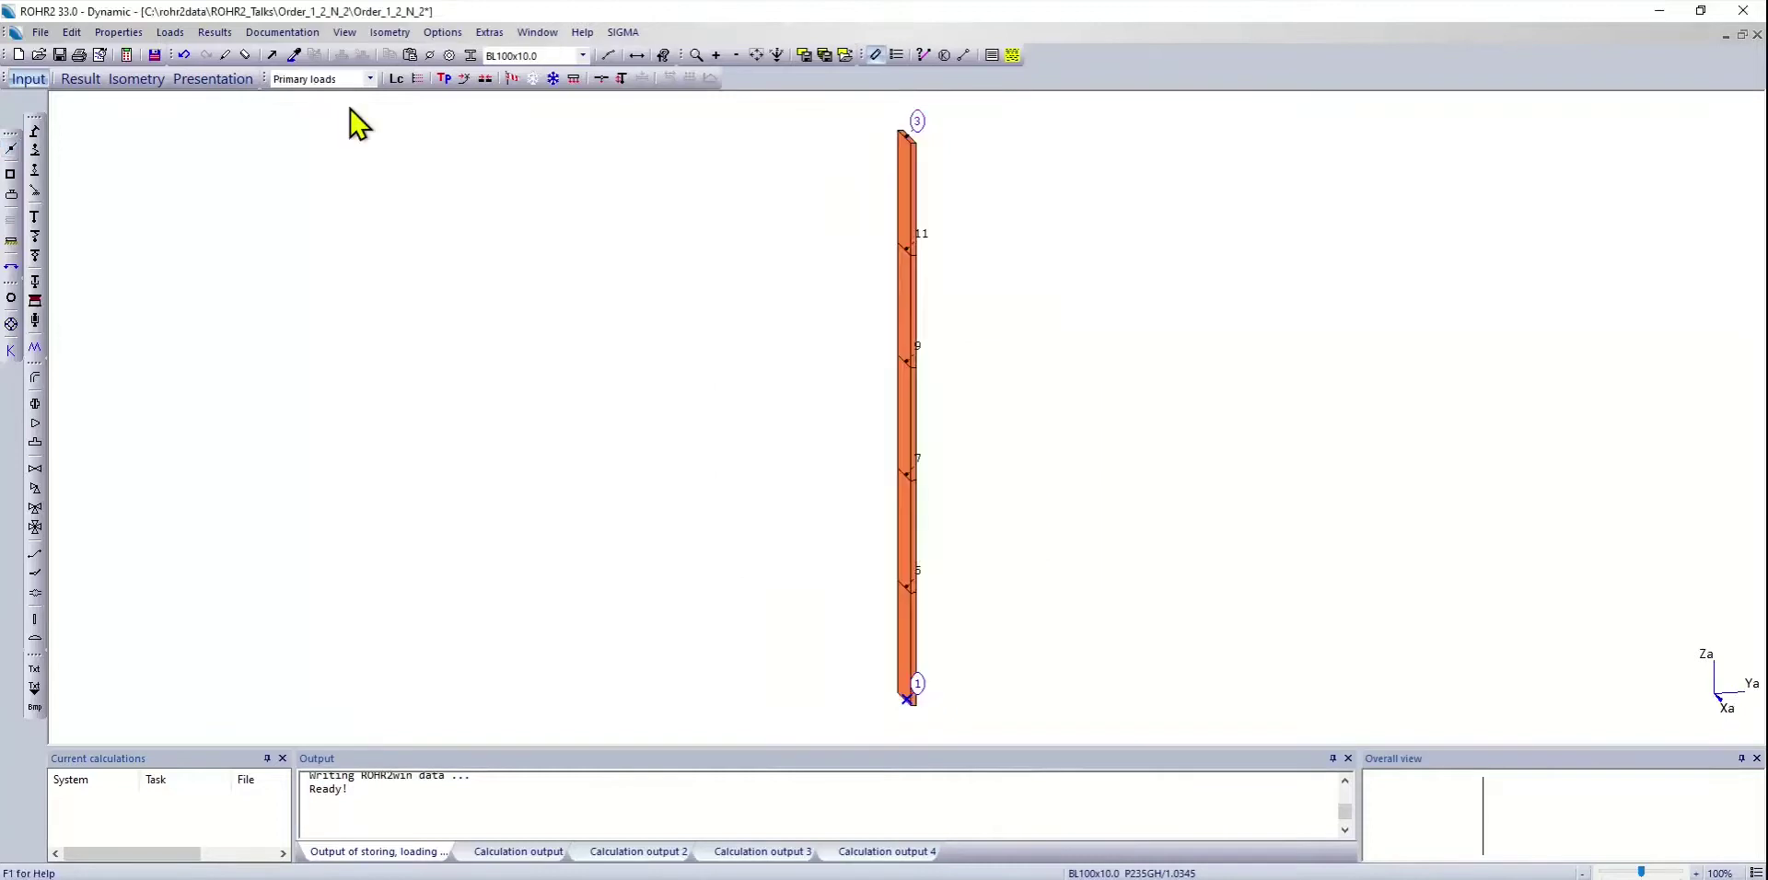
- Apply a point load of QZ = -1 kN at node 3
click(601, 79)
click(913, 144)
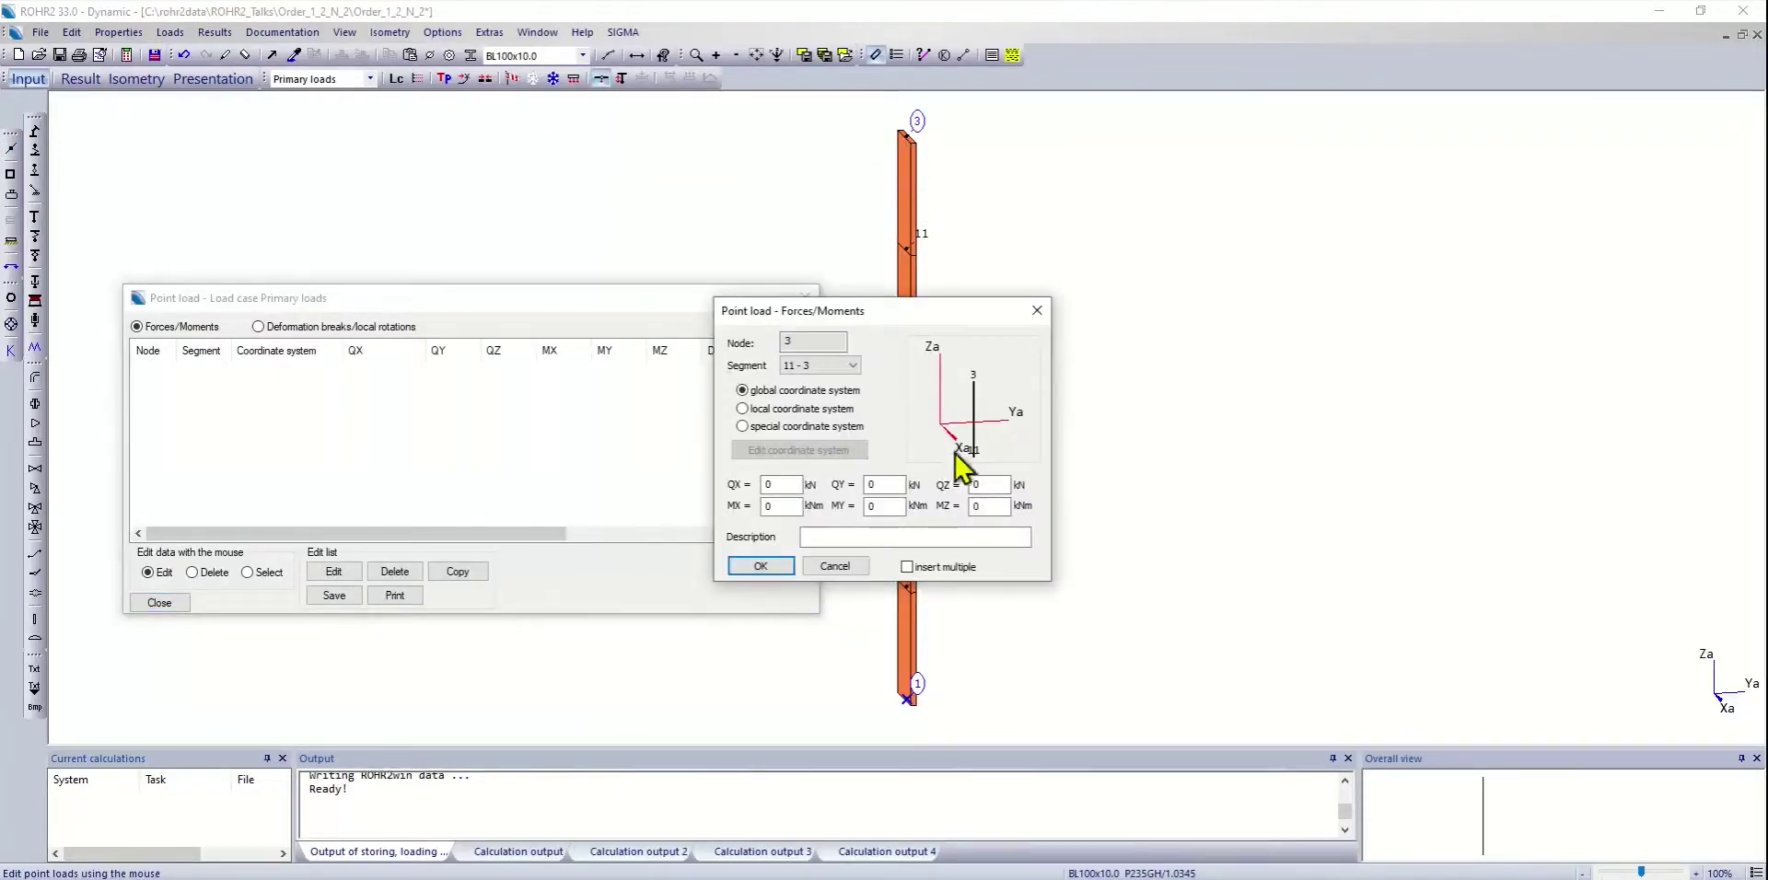
double_click(990, 485)
click(761, 565)
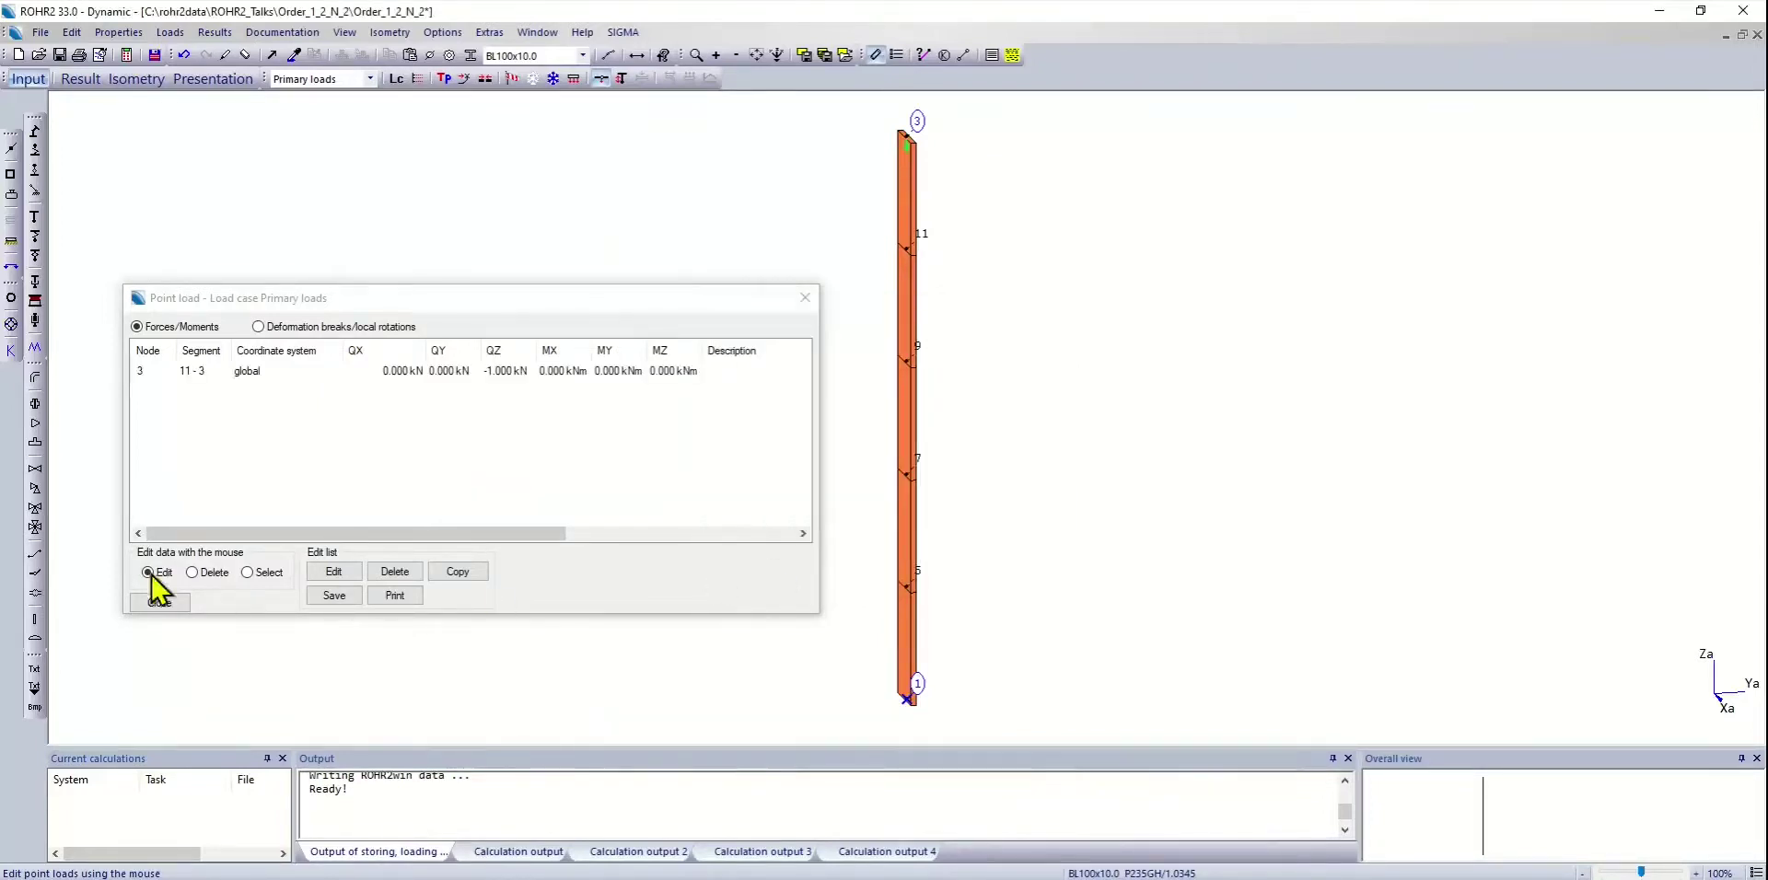
click(159, 602)
right_click(276, 307)
click(340, 319)
- Return to the Primary loads case and add a 20 °C operation data entry
click(368, 79)
click(362, 124)
click(357, 80)
click(351, 133)
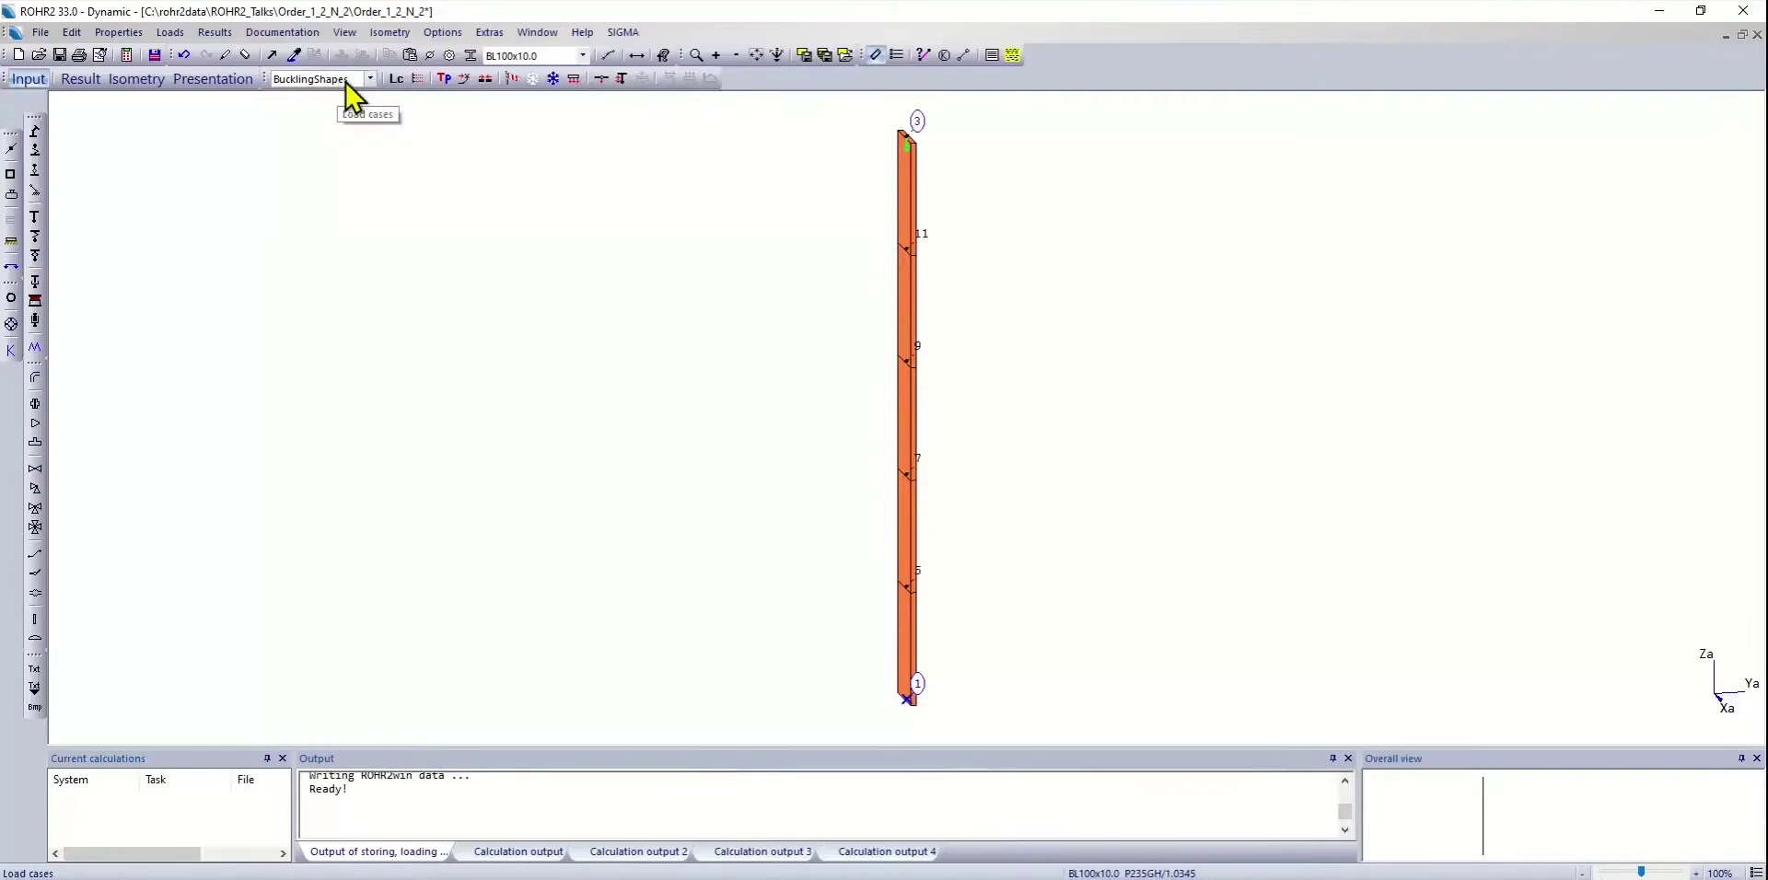
click(350, 80)
click(342, 95)
click(442, 81)
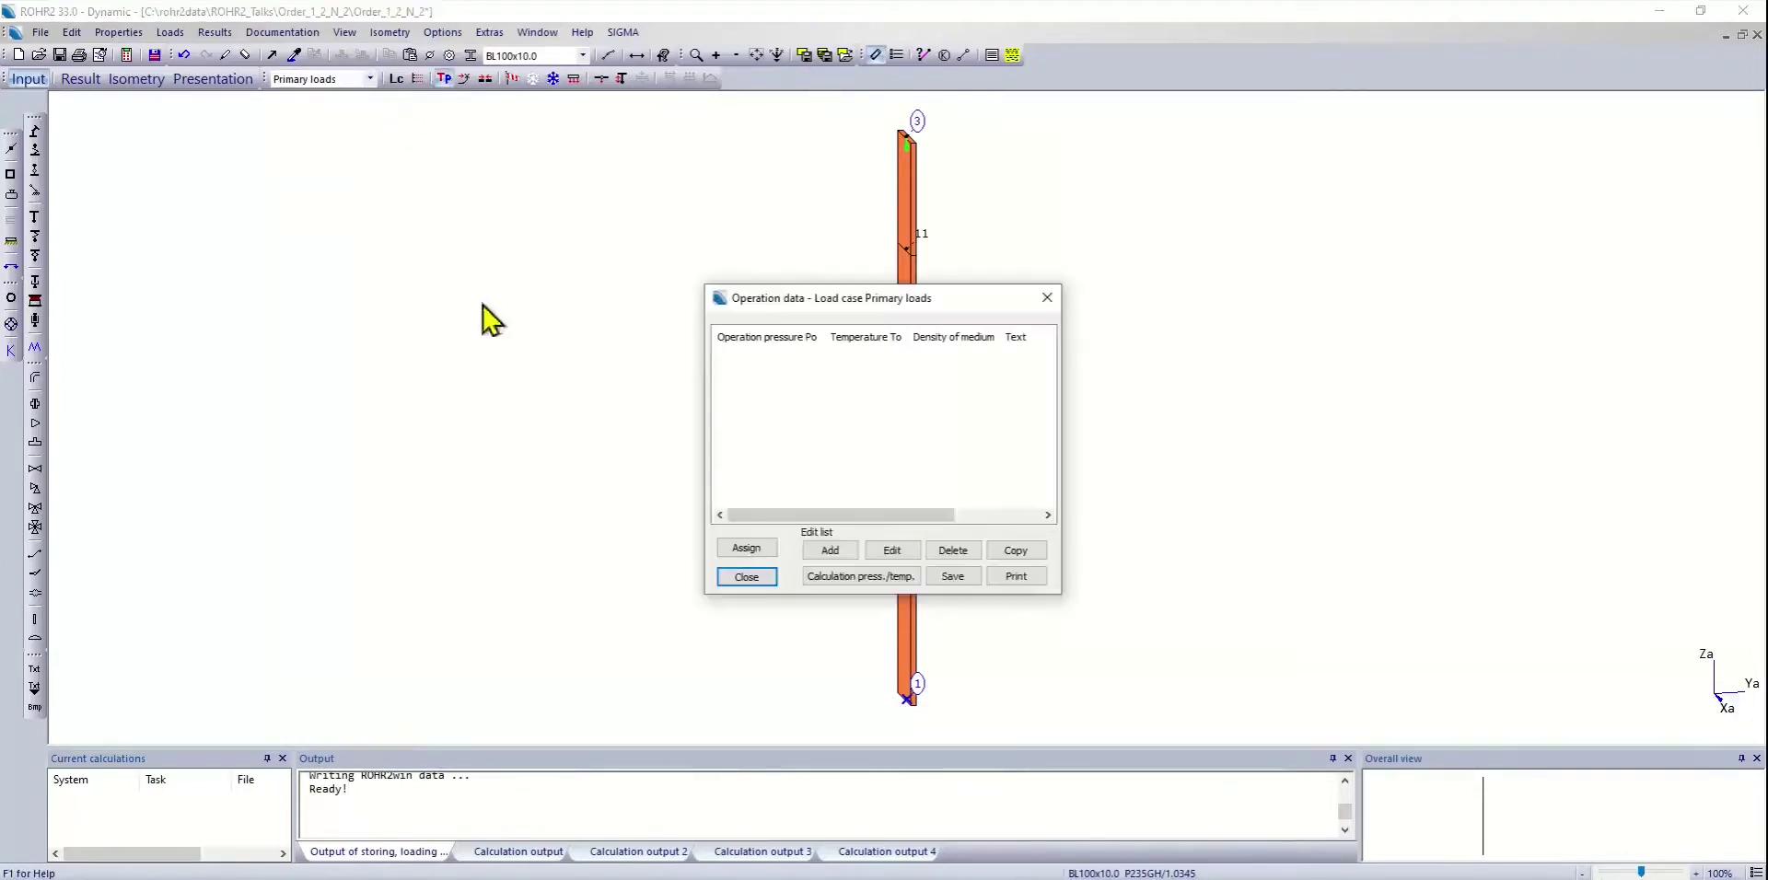
click(830, 551)
double_click(911, 391)
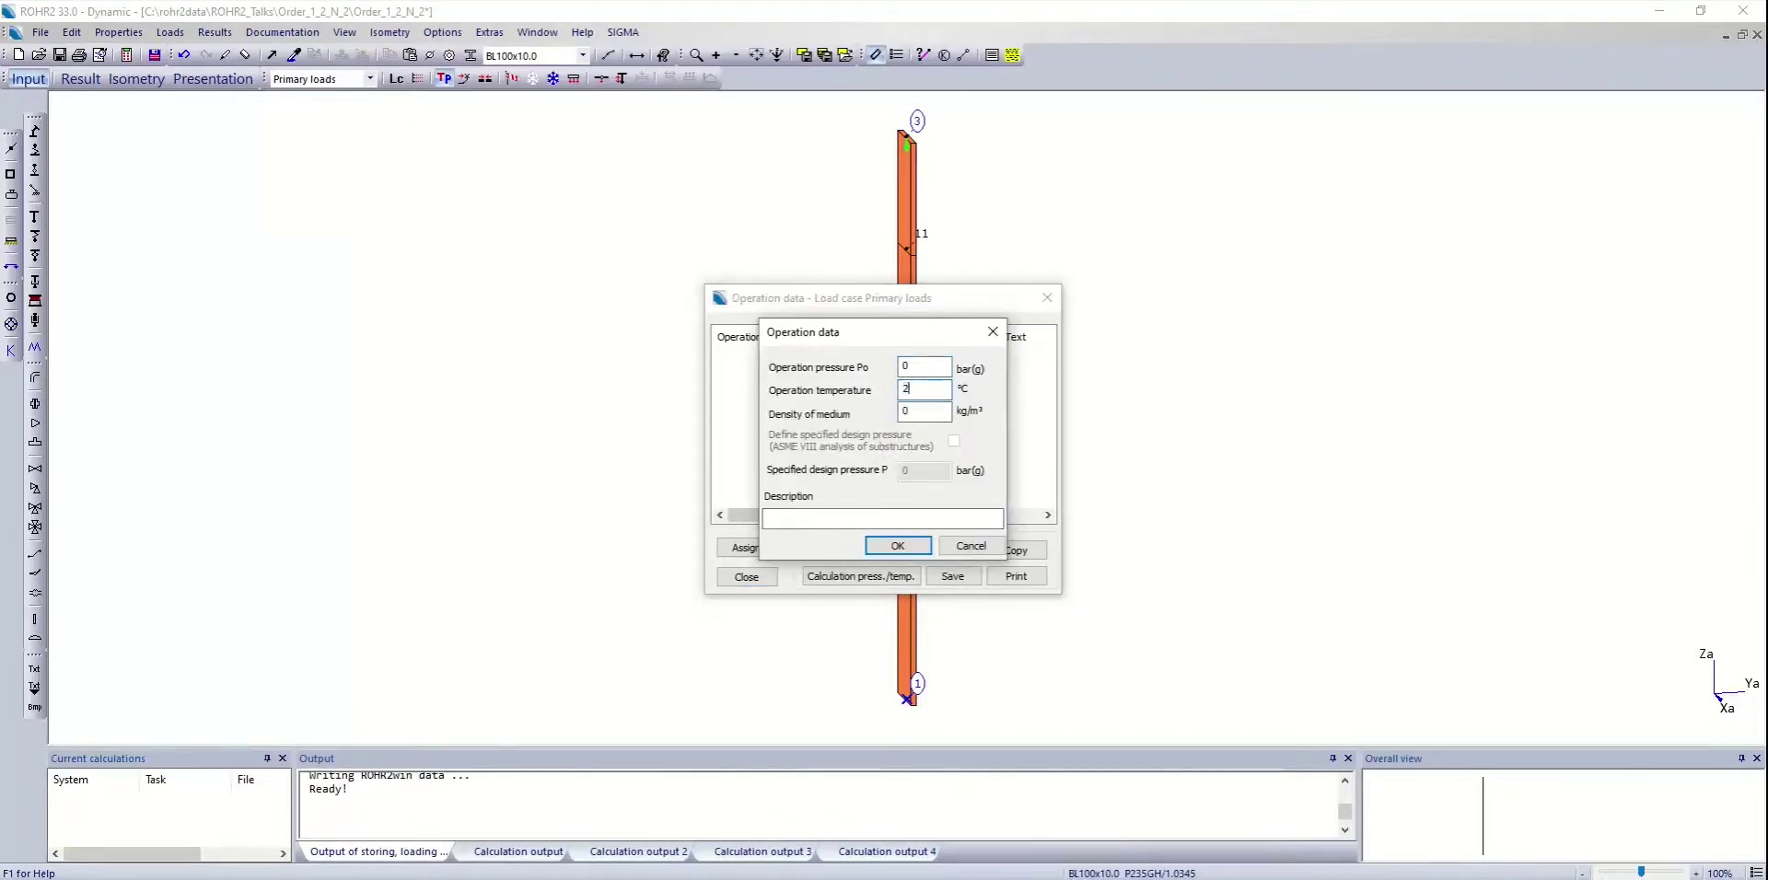
click(901, 547)
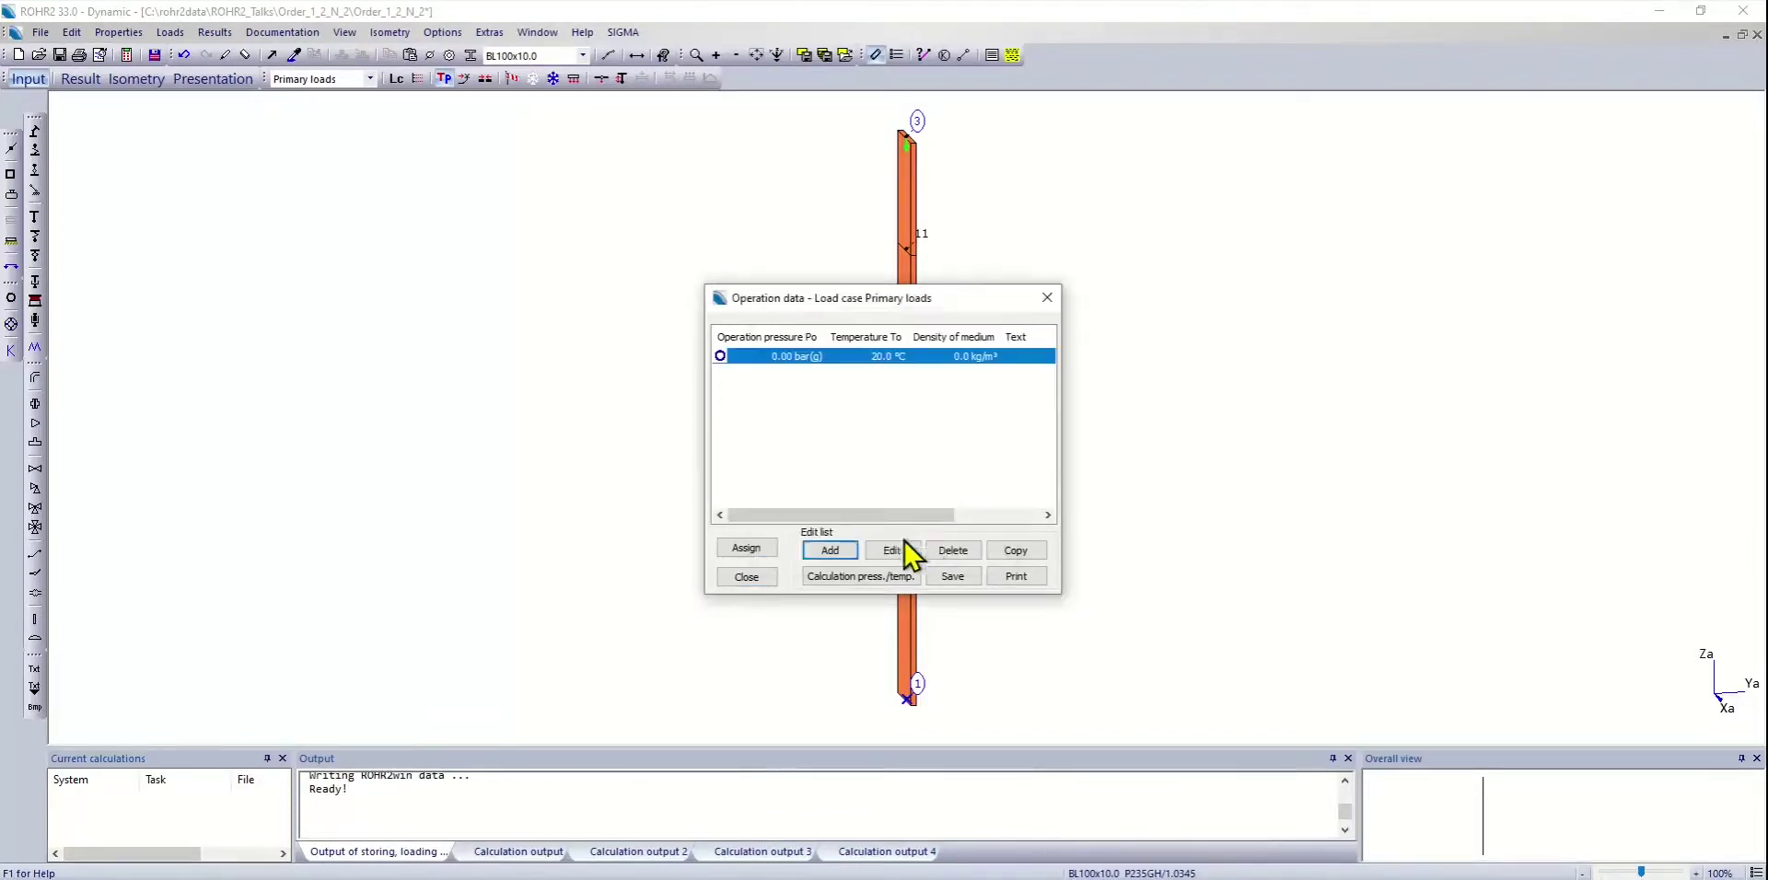
- Assign the 20 °C operation data to the entire pipe
right_click(643, 623)
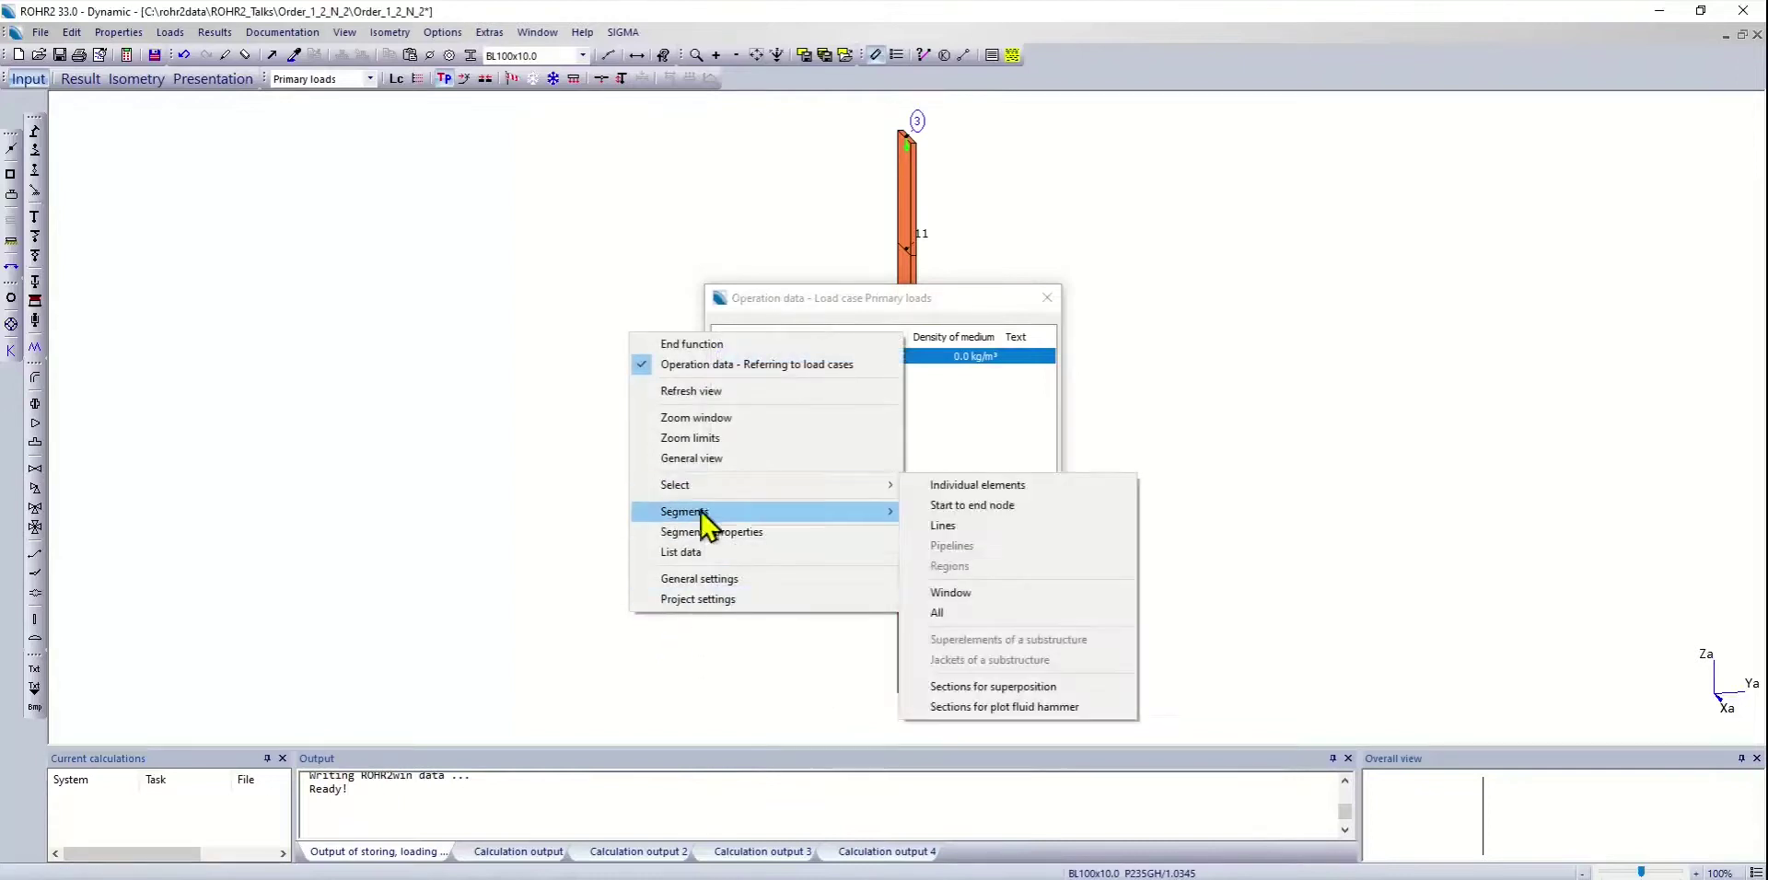
mouse_move(840, 488)
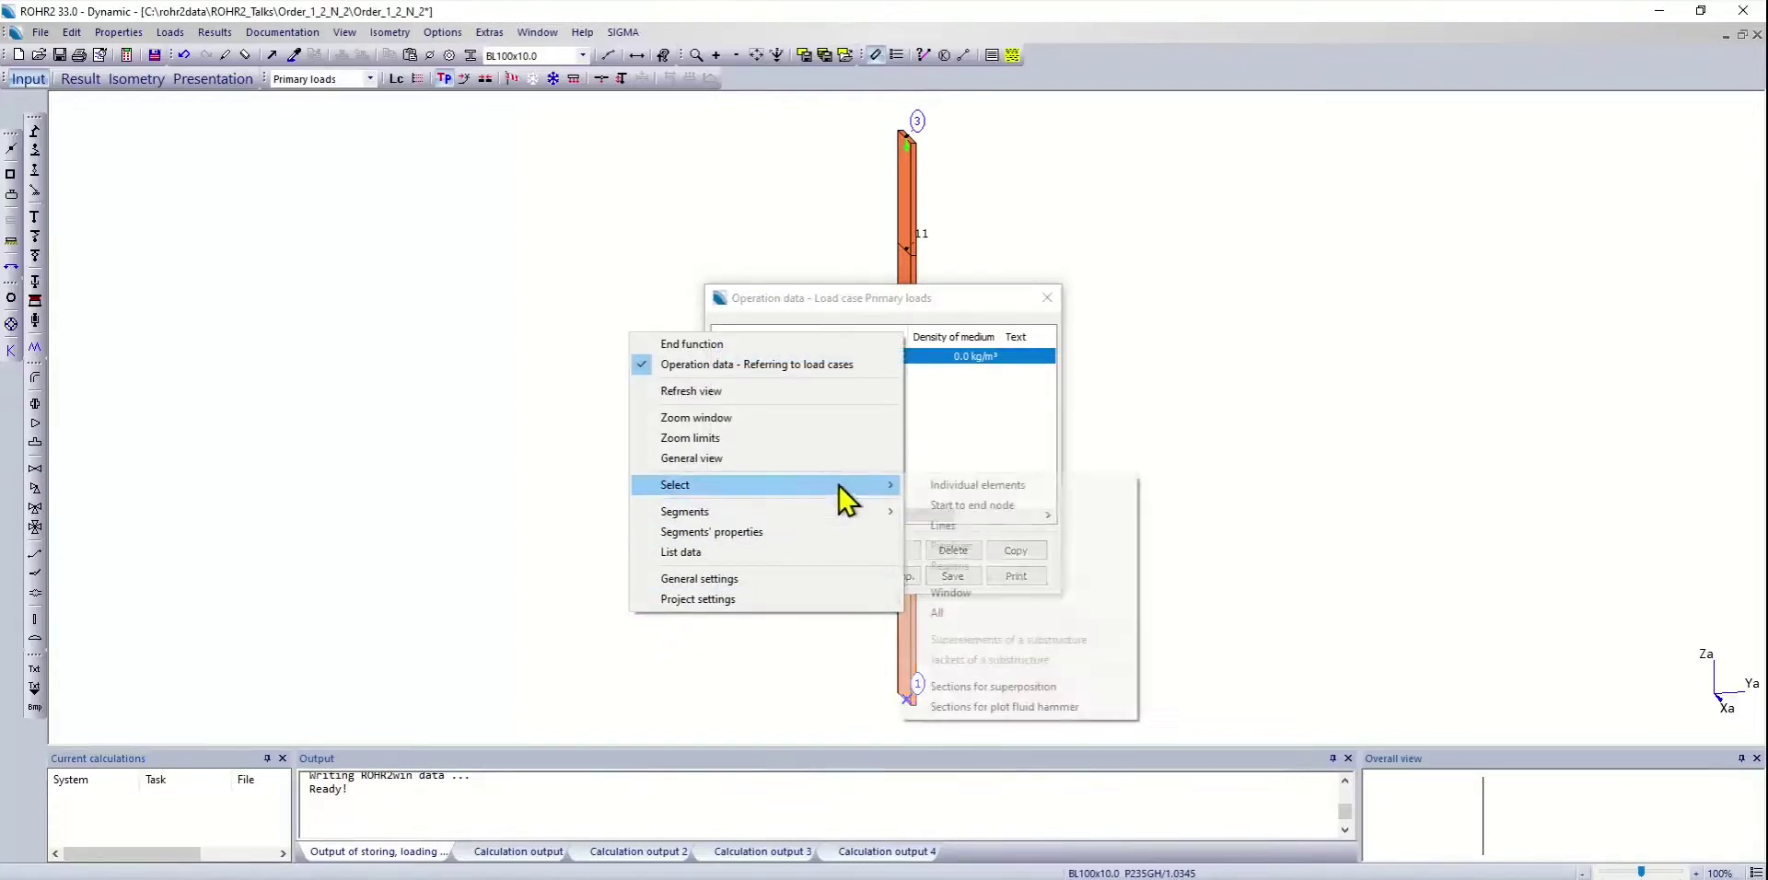
click(948, 614)
click(747, 548)
click(747, 576)
right_click(413, 341)
click(473, 351)
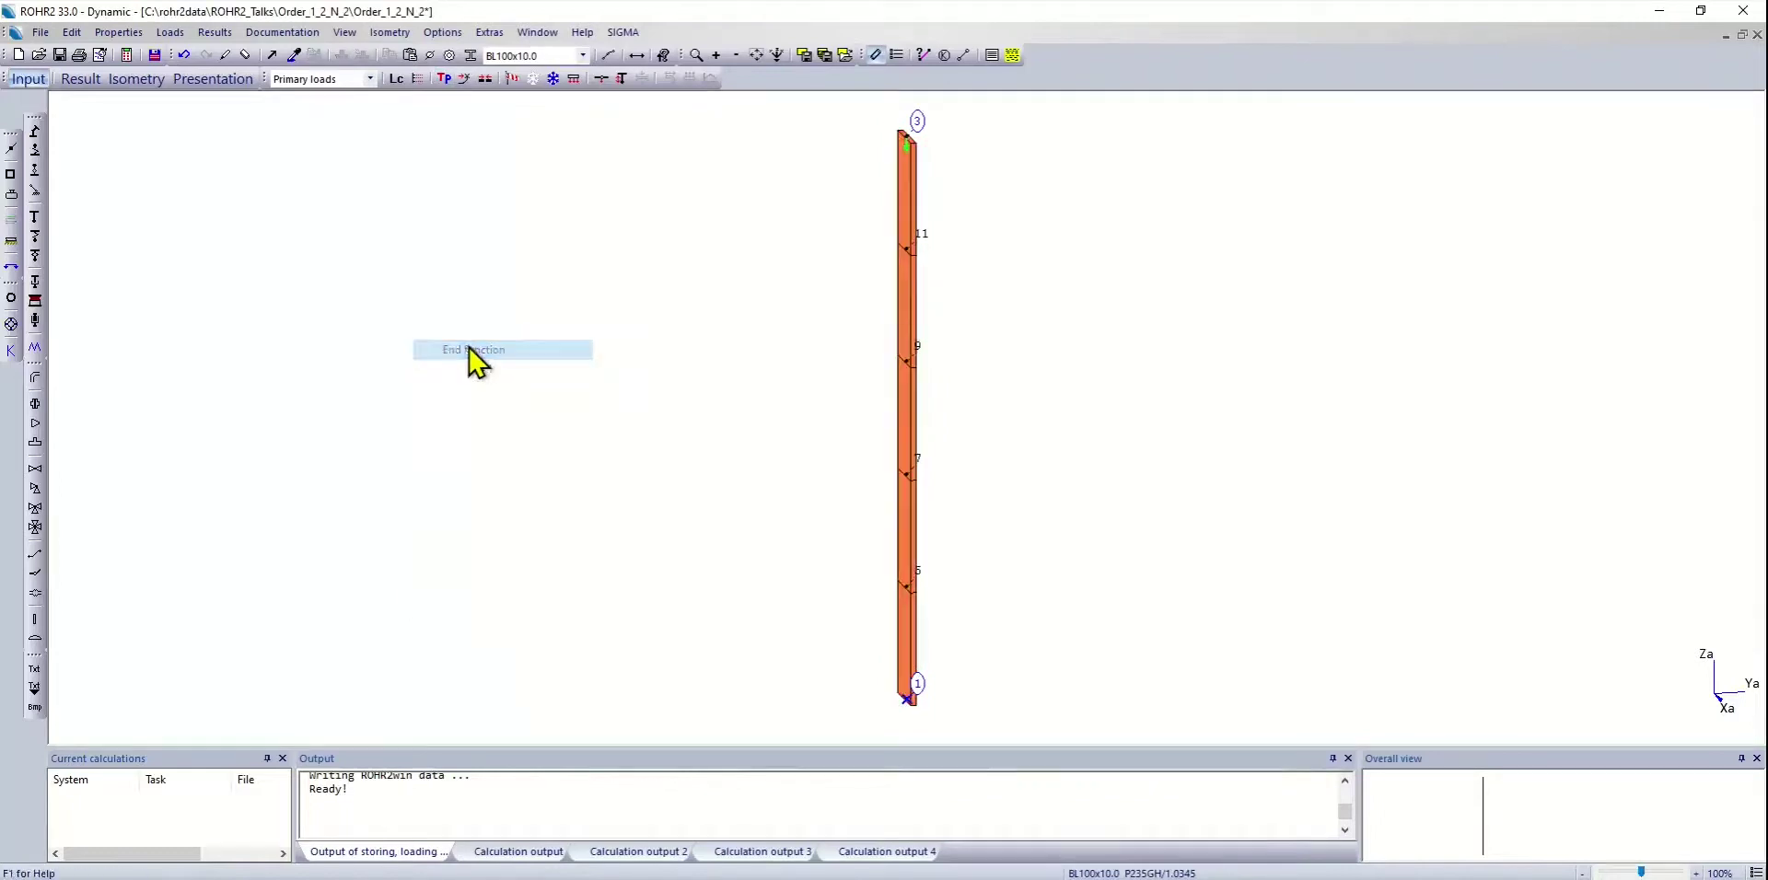
- Calculate the 1OrdLin, BucklingShapes, 2Ord and 2OrdGeNL tasks and close the report
click(127, 56)
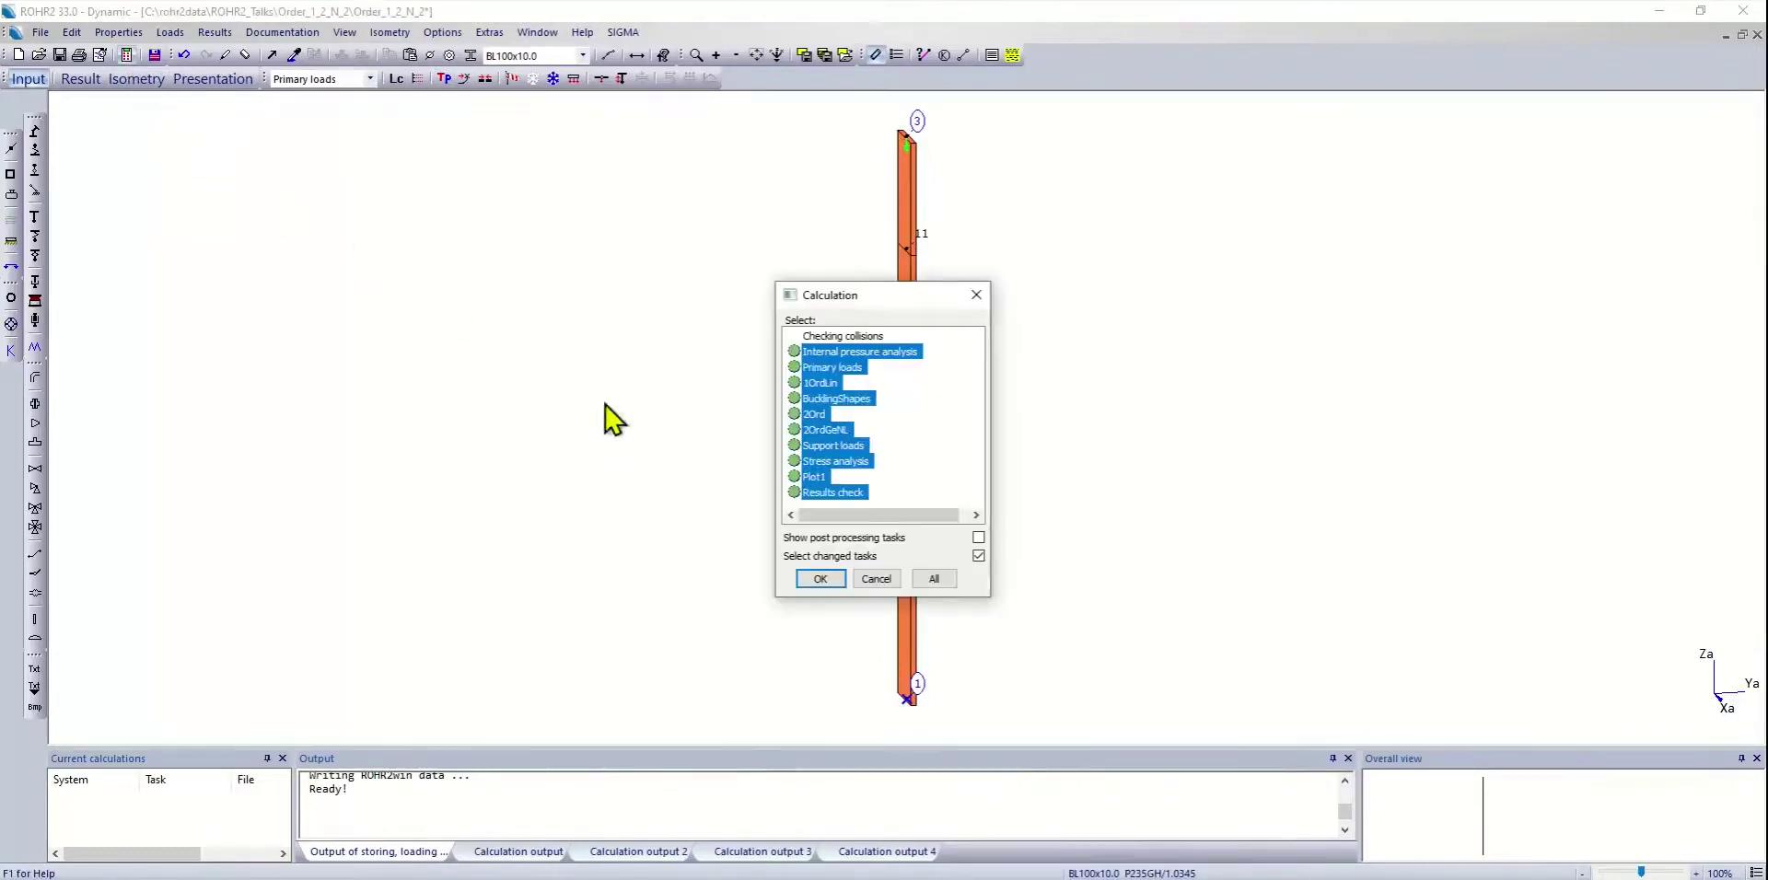
click(848, 557)
click(815, 383)
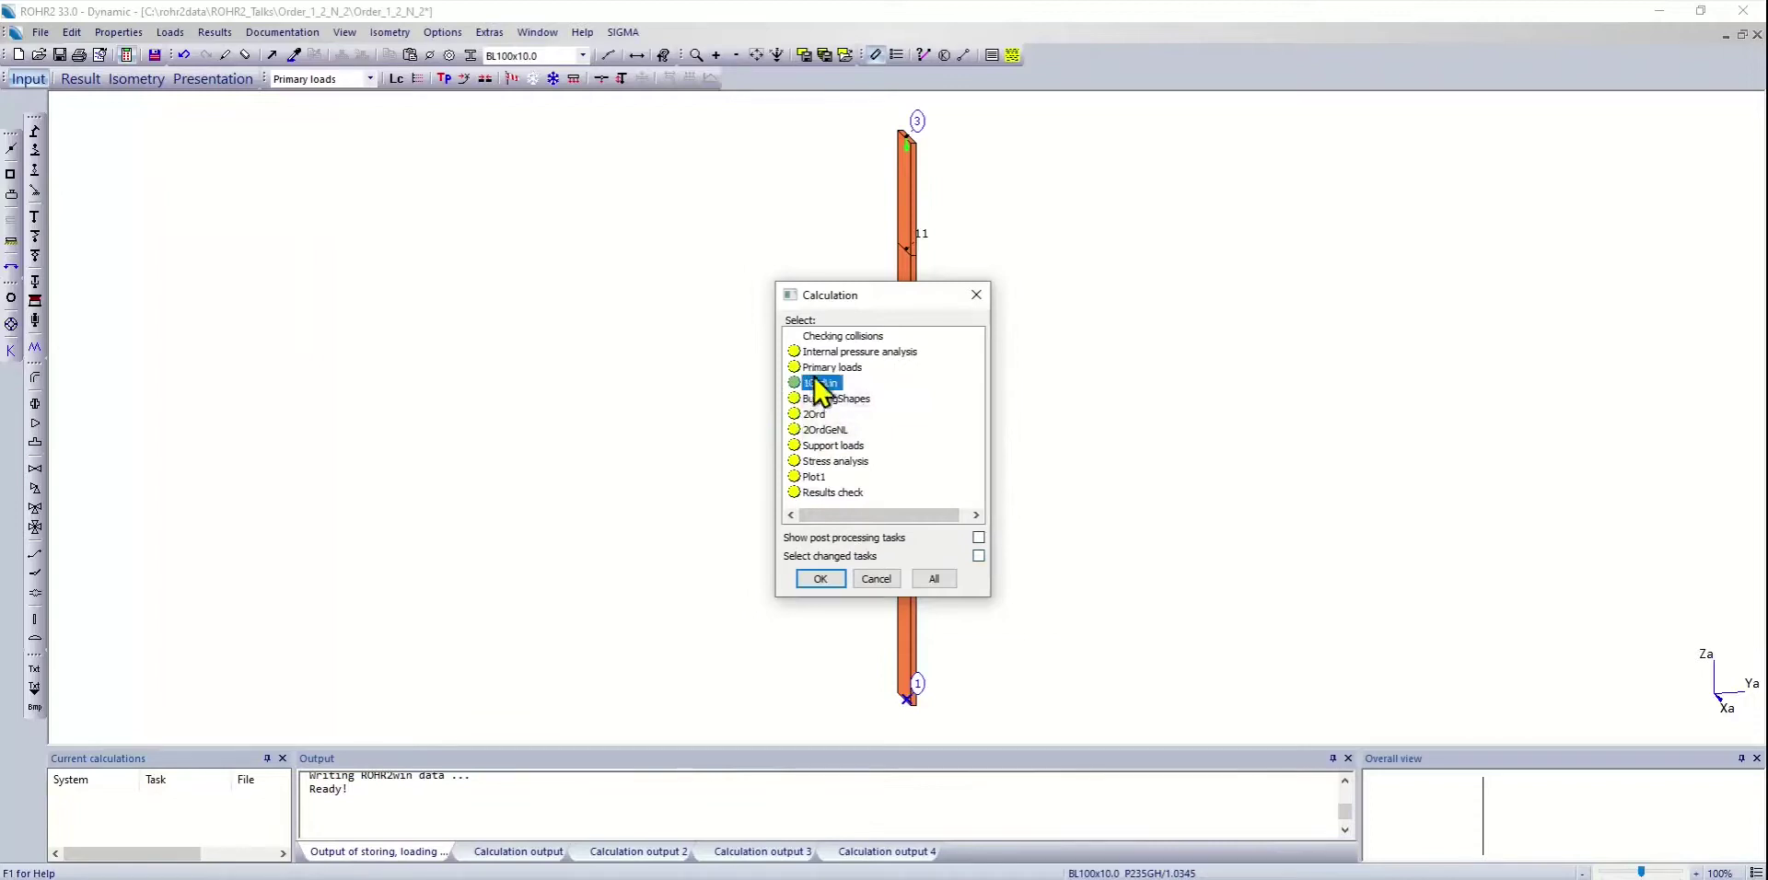
shift+click(816, 430)
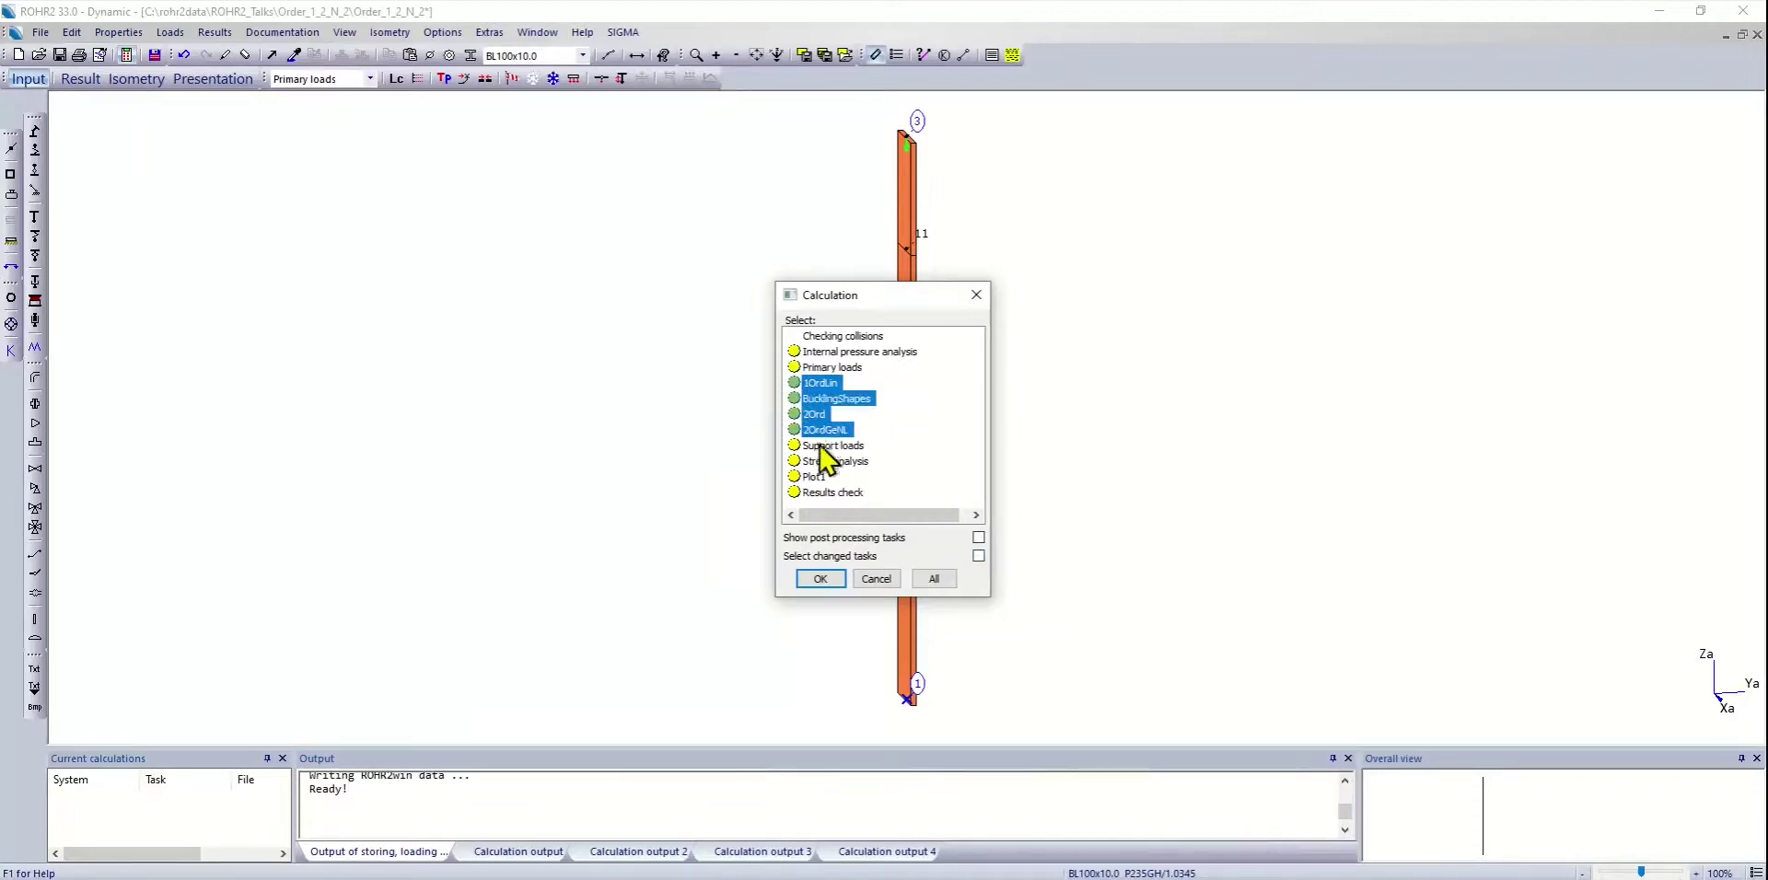
click(820, 578)
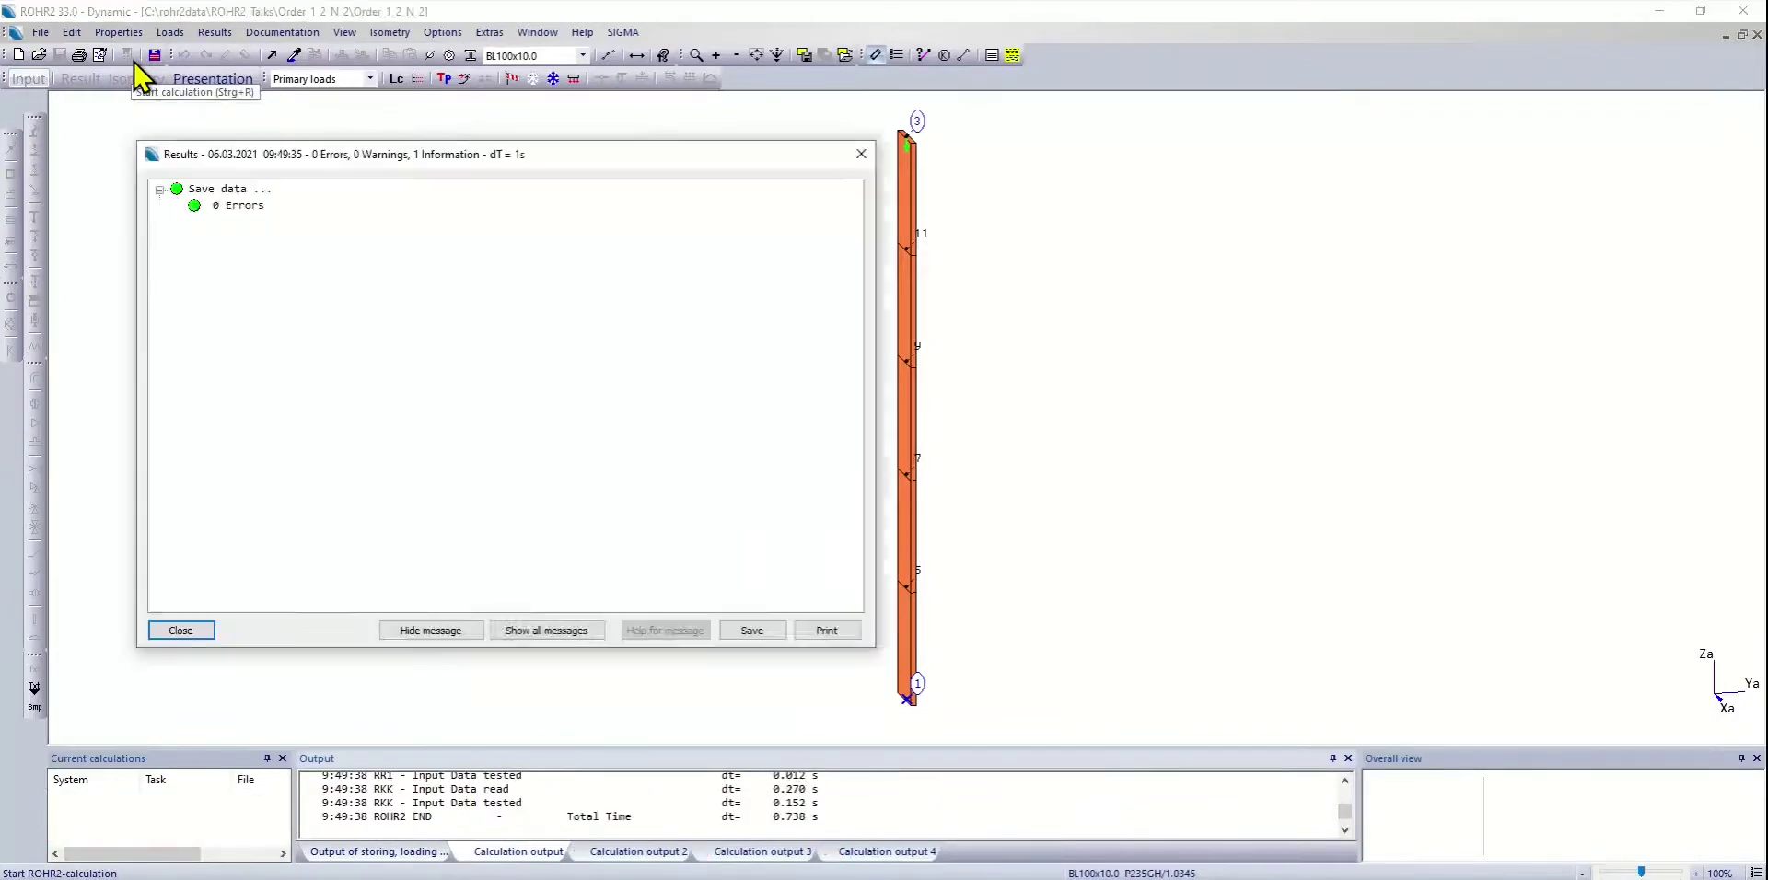
click(182, 630)
- View the 1OrdLin results, then go back to model input
click(80, 81)
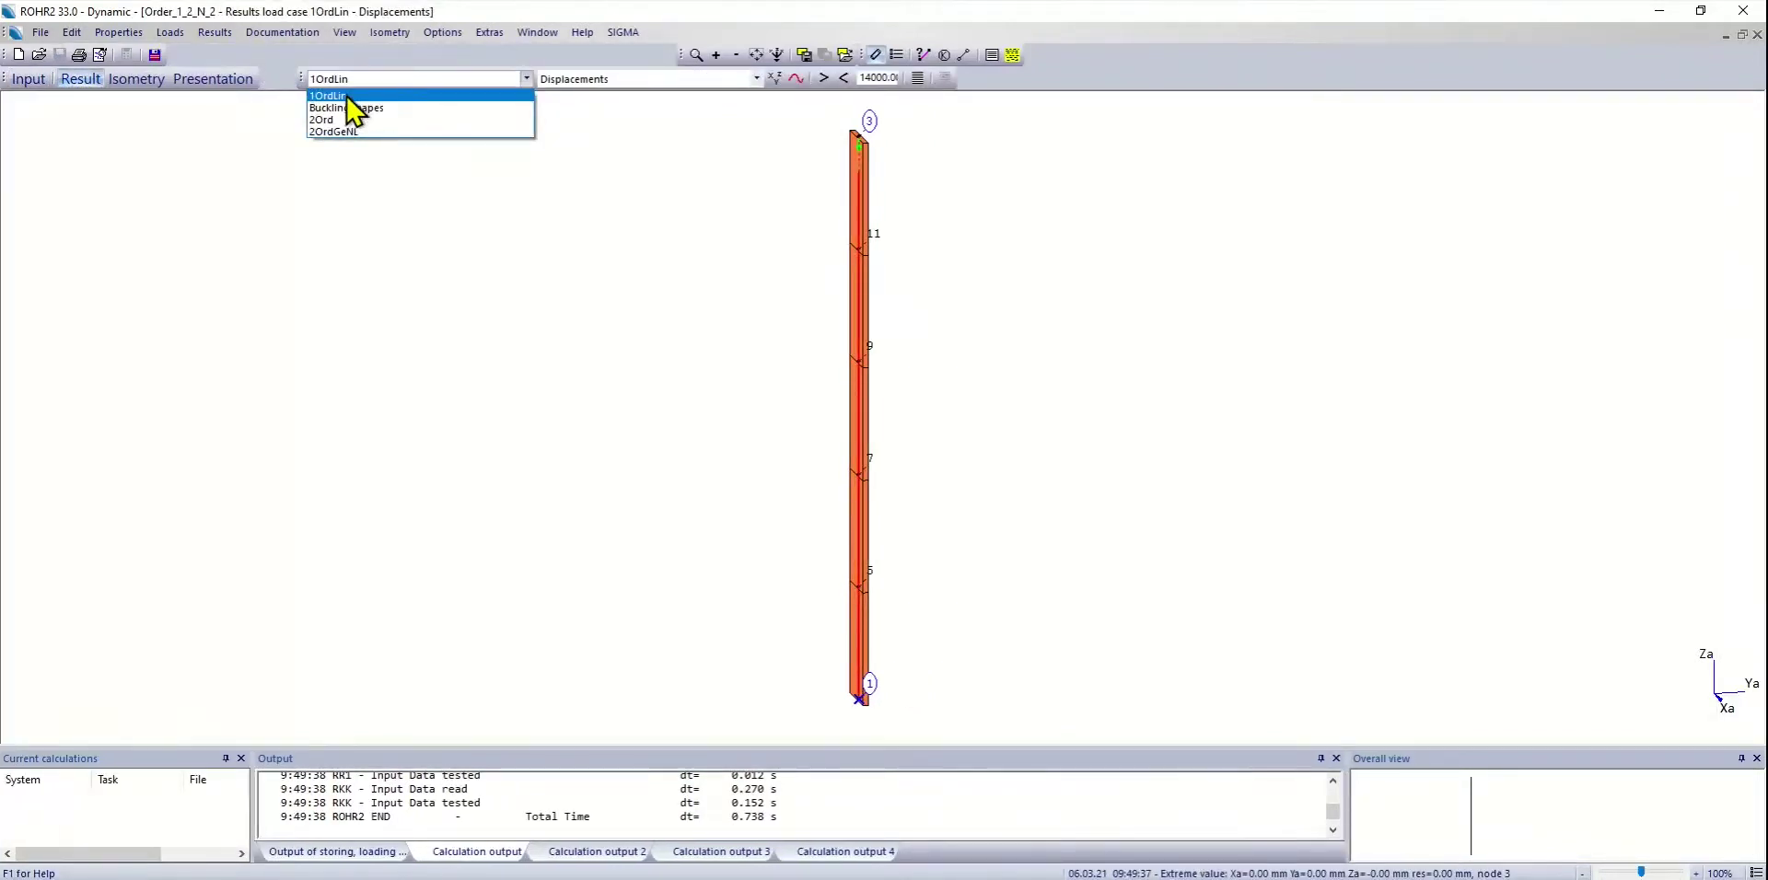
click(347, 98)
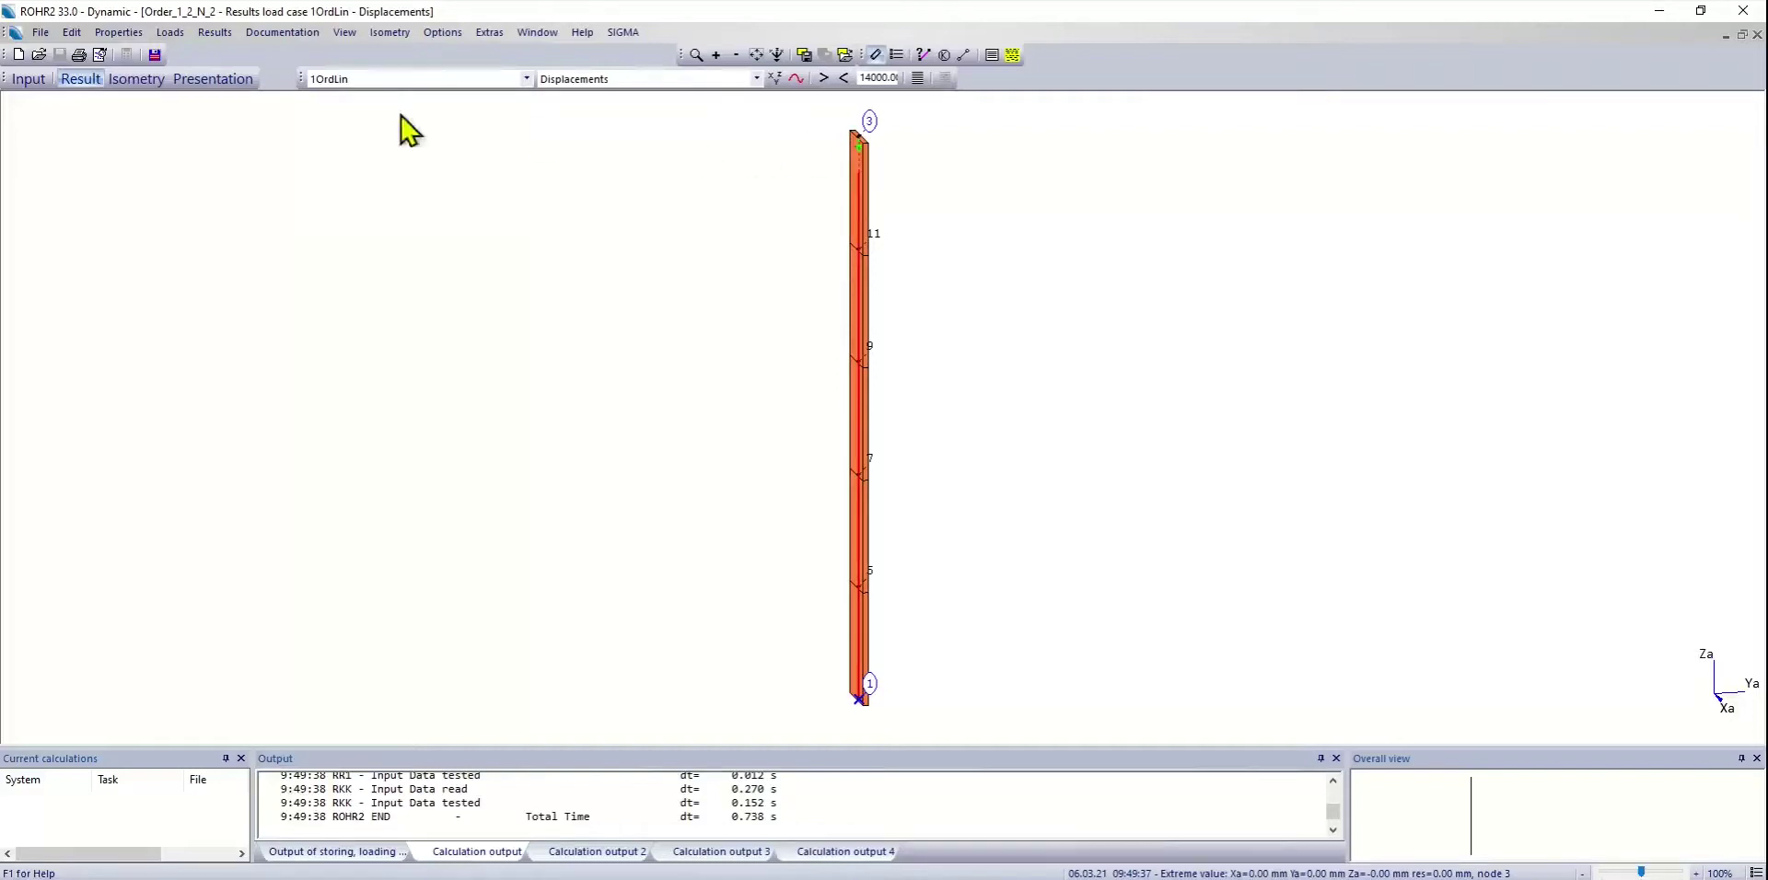
click(35, 80)
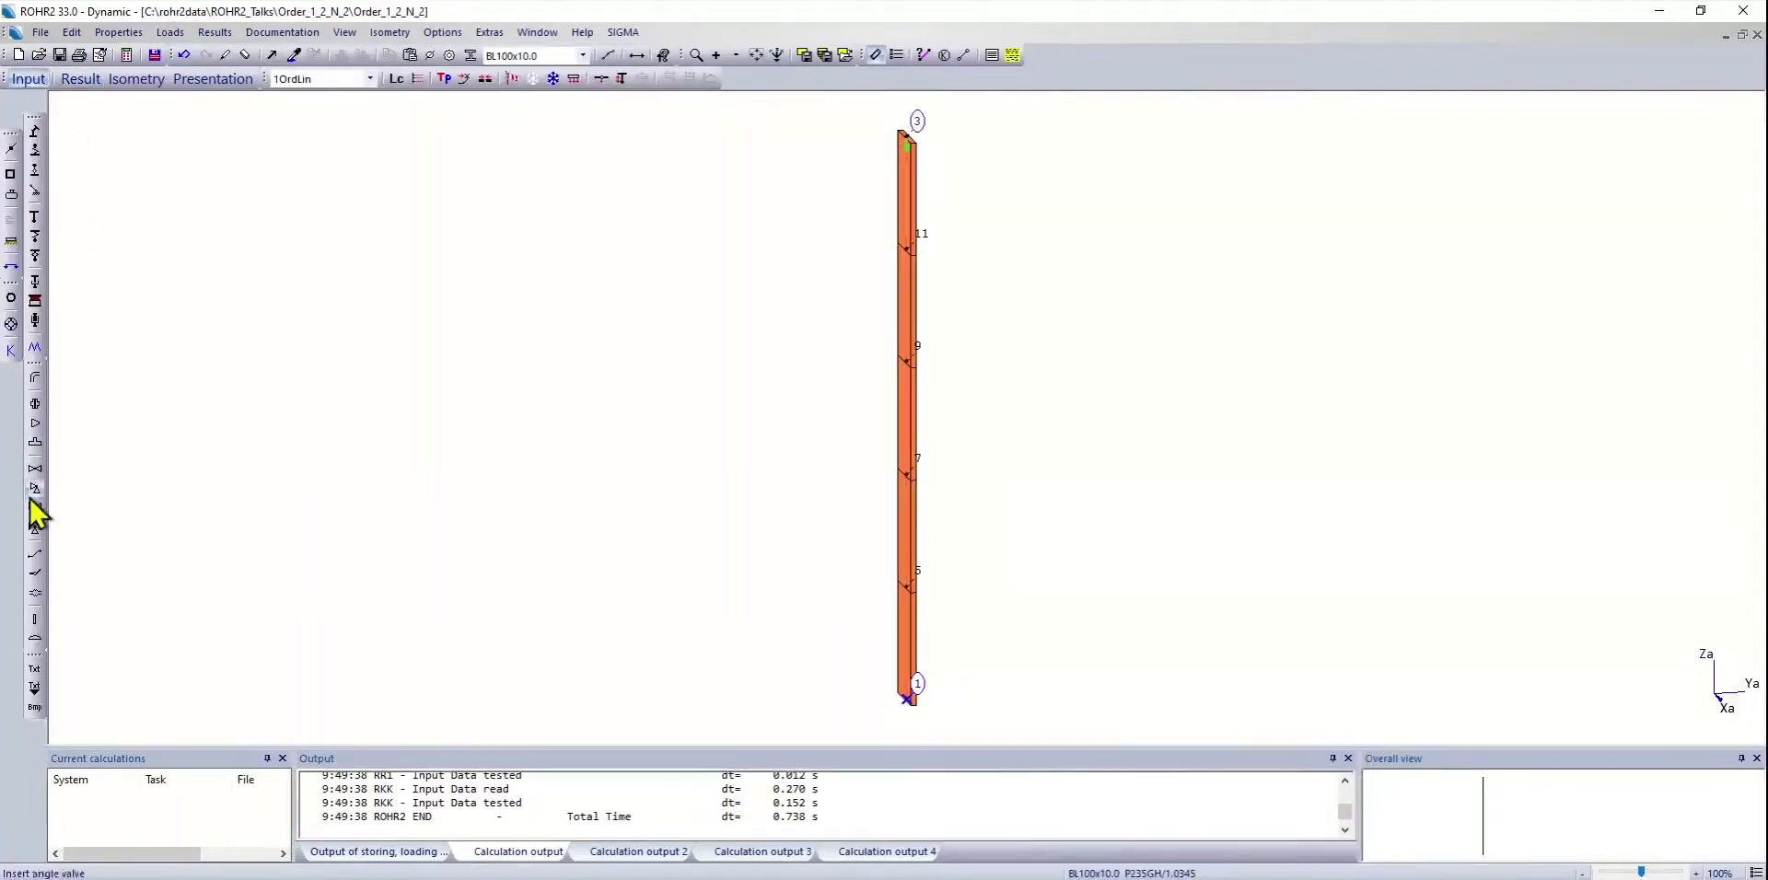
- Place Displacements labels at nodes 3, 11, 9, 7 and 5
click(33, 691)
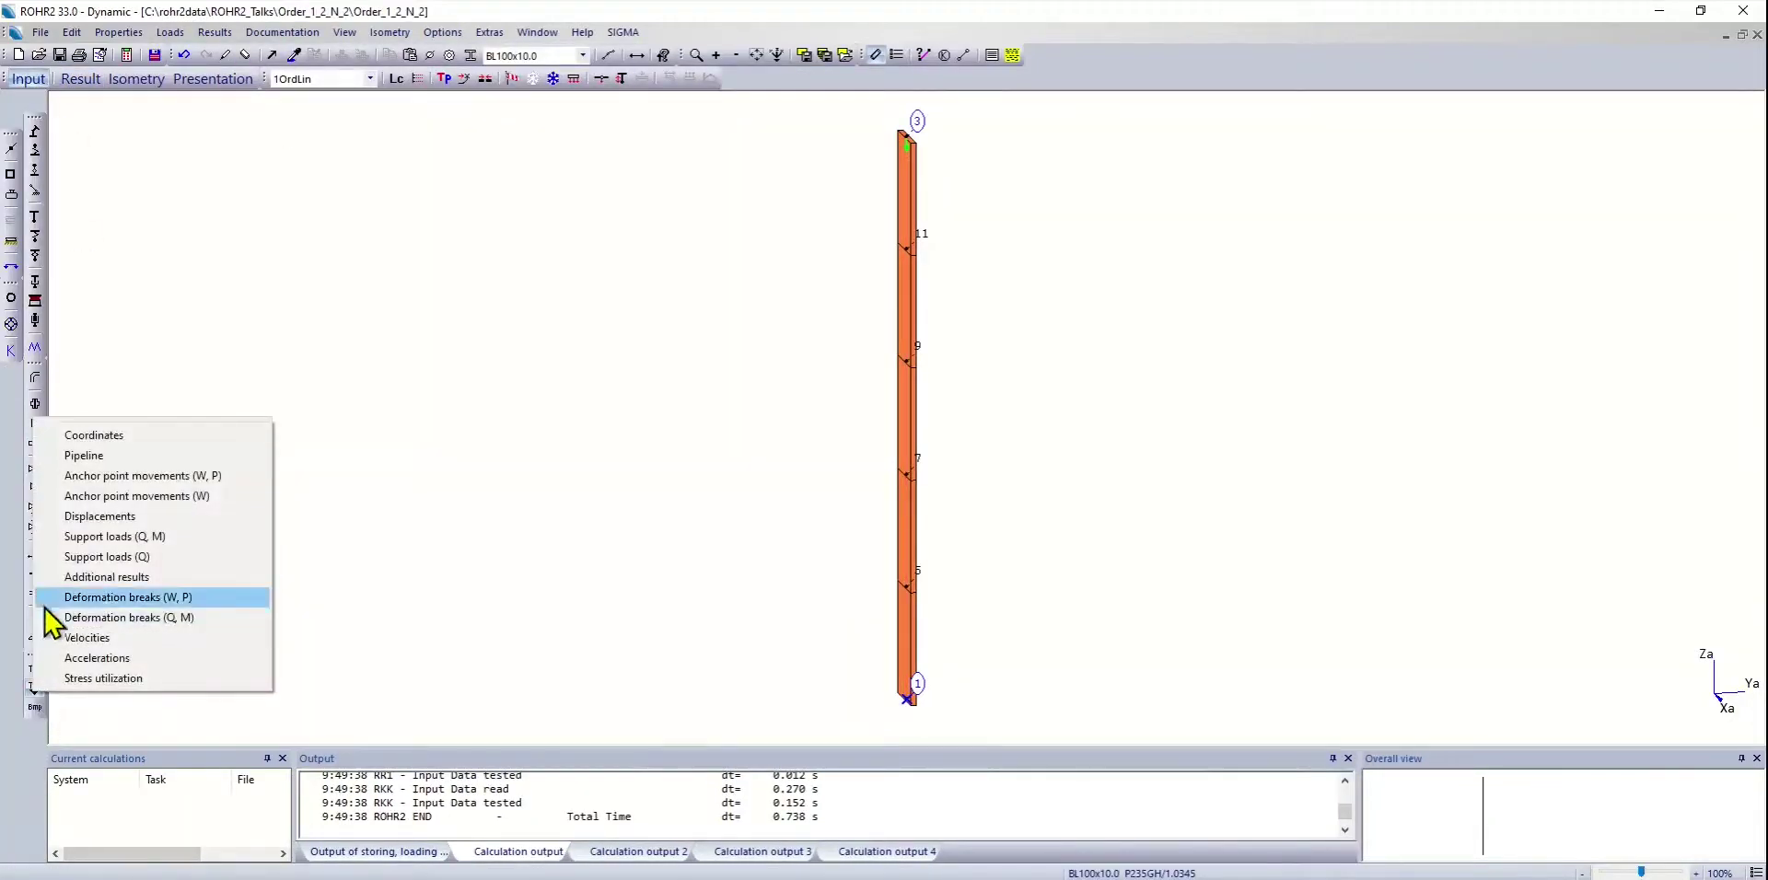
click(103, 517)
click(906, 136)
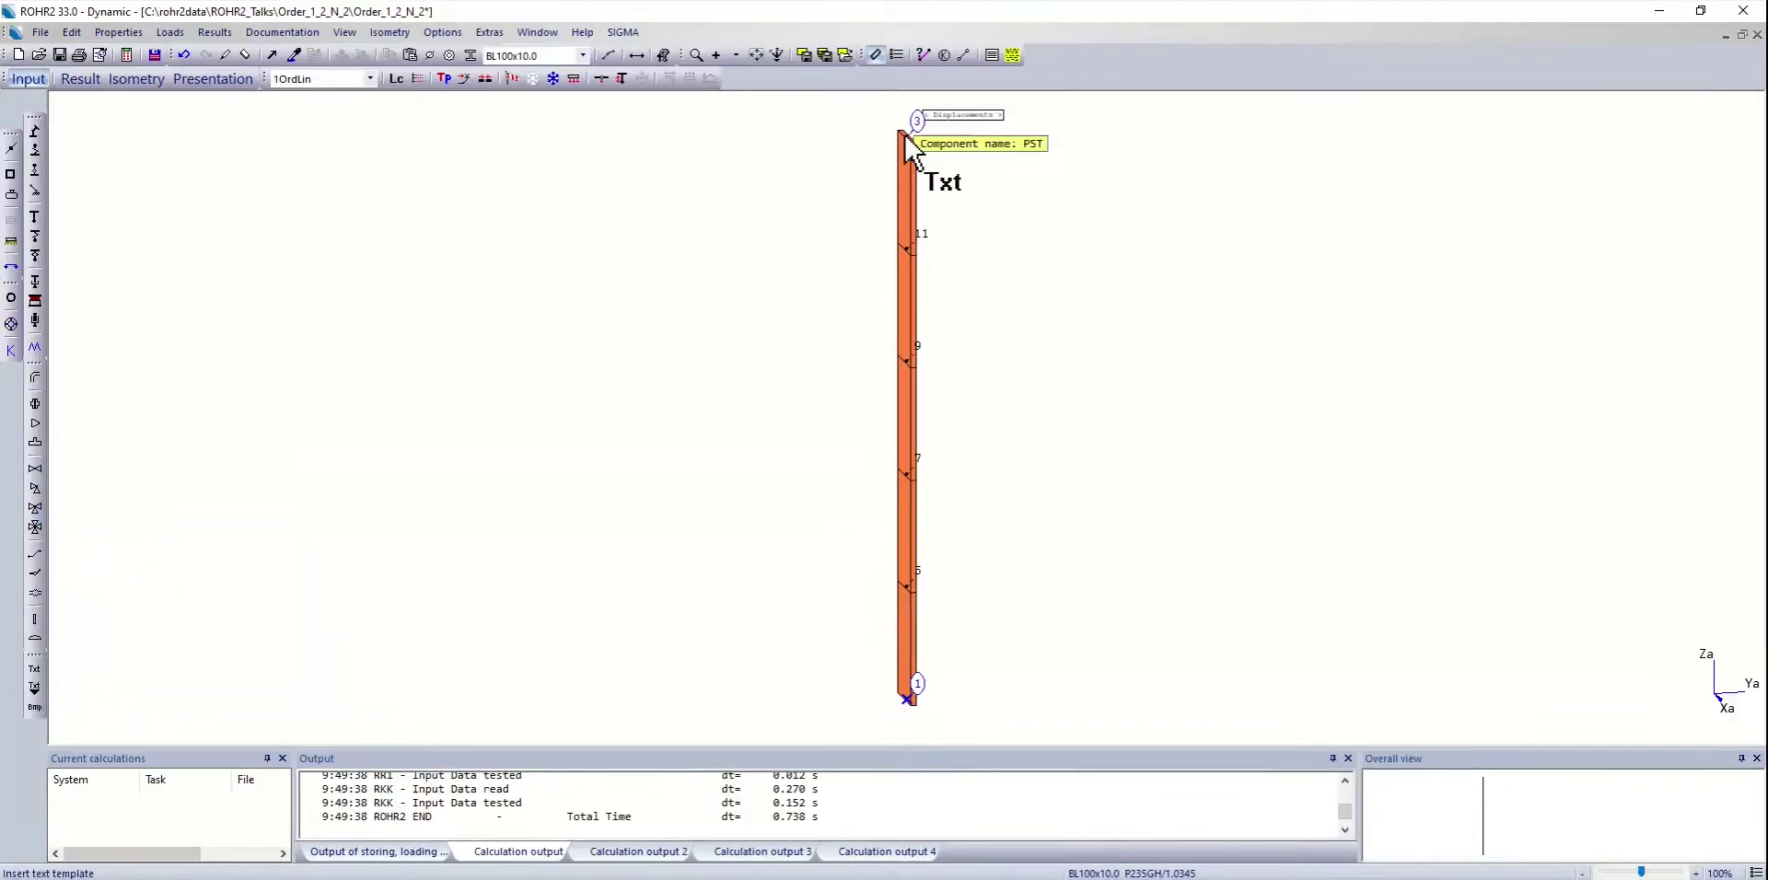
click(905, 249)
click(903, 362)
click(906, 474)
click(906, 587)
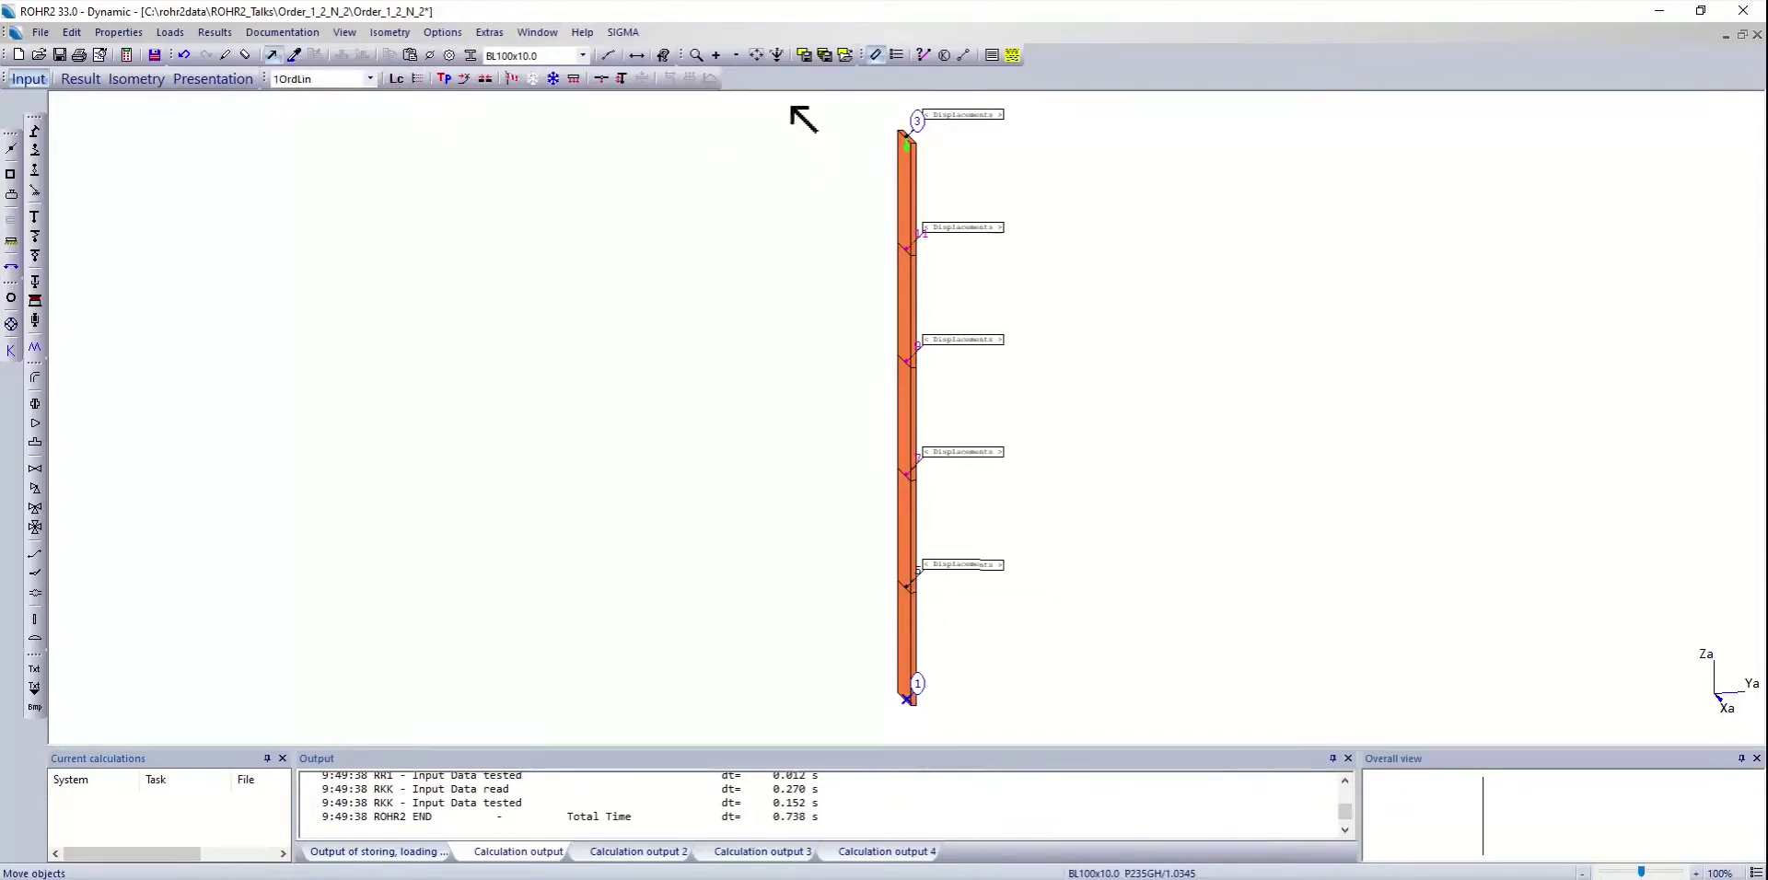
- Move all five displacement labels to the left of the column and finish
drag(959, 115, 817, 130)
drag(951, 224, 798, 253)
drag(950, 340, 809, 362)
drag(949, 452, 842, 486)
drag(978, 566, 875, 599)
right_click(622, 416)
click(665, 423)
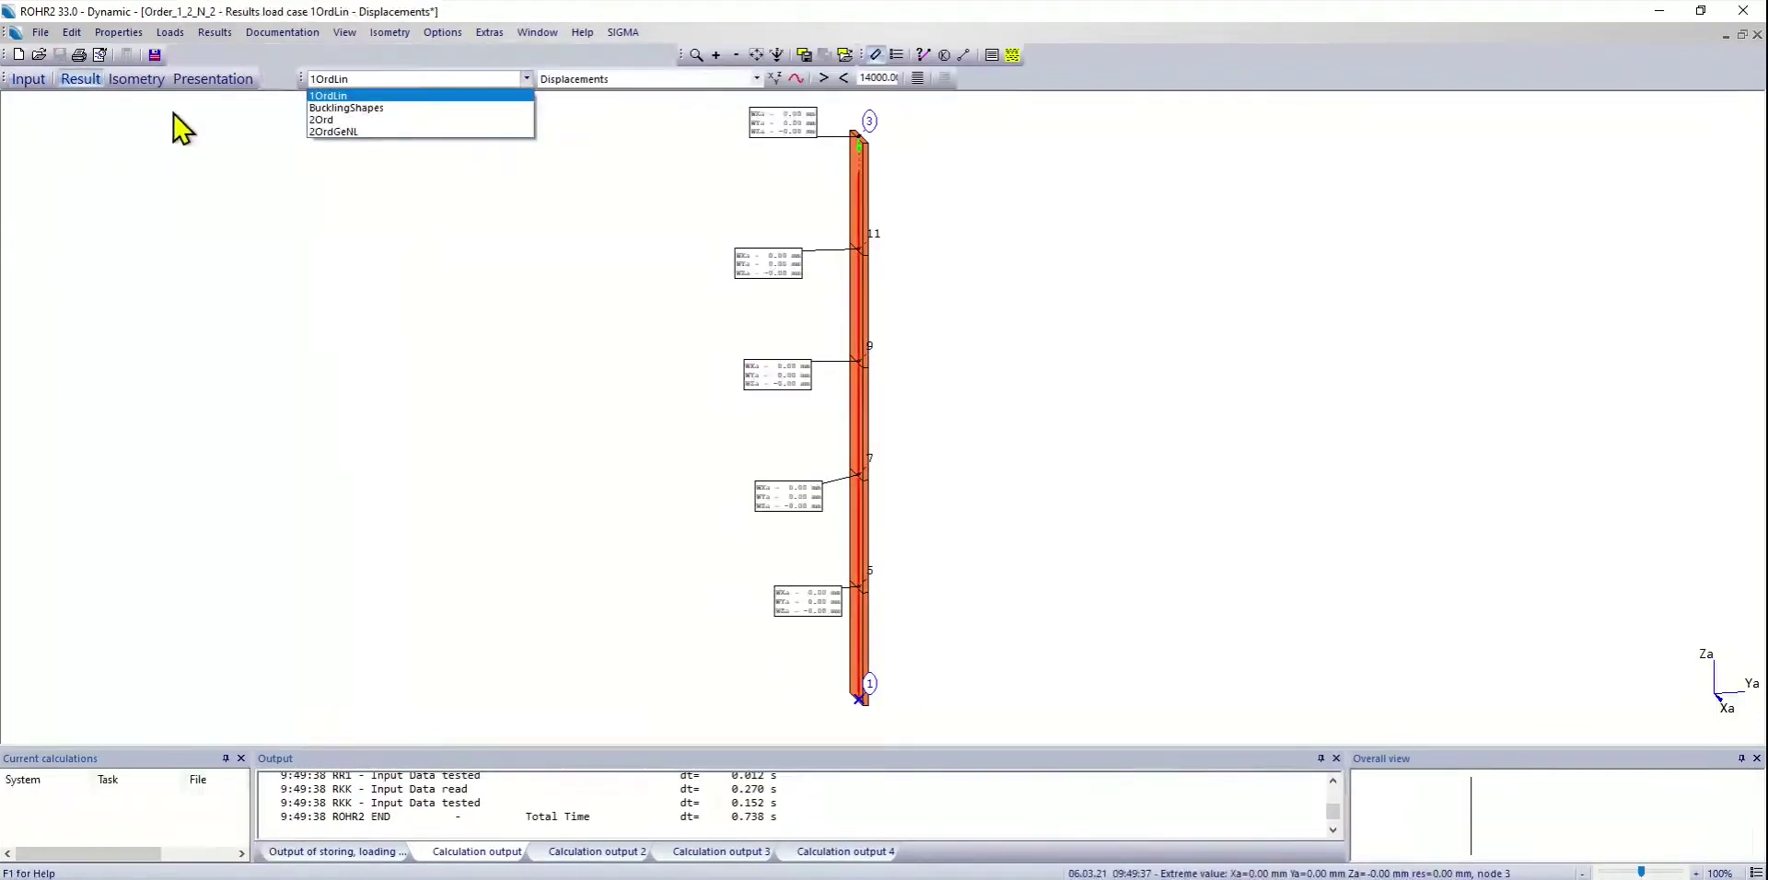
- Show the 1OrdLin displacements, then the BucklingShapes mode with larger result scaling
click(338, 118)
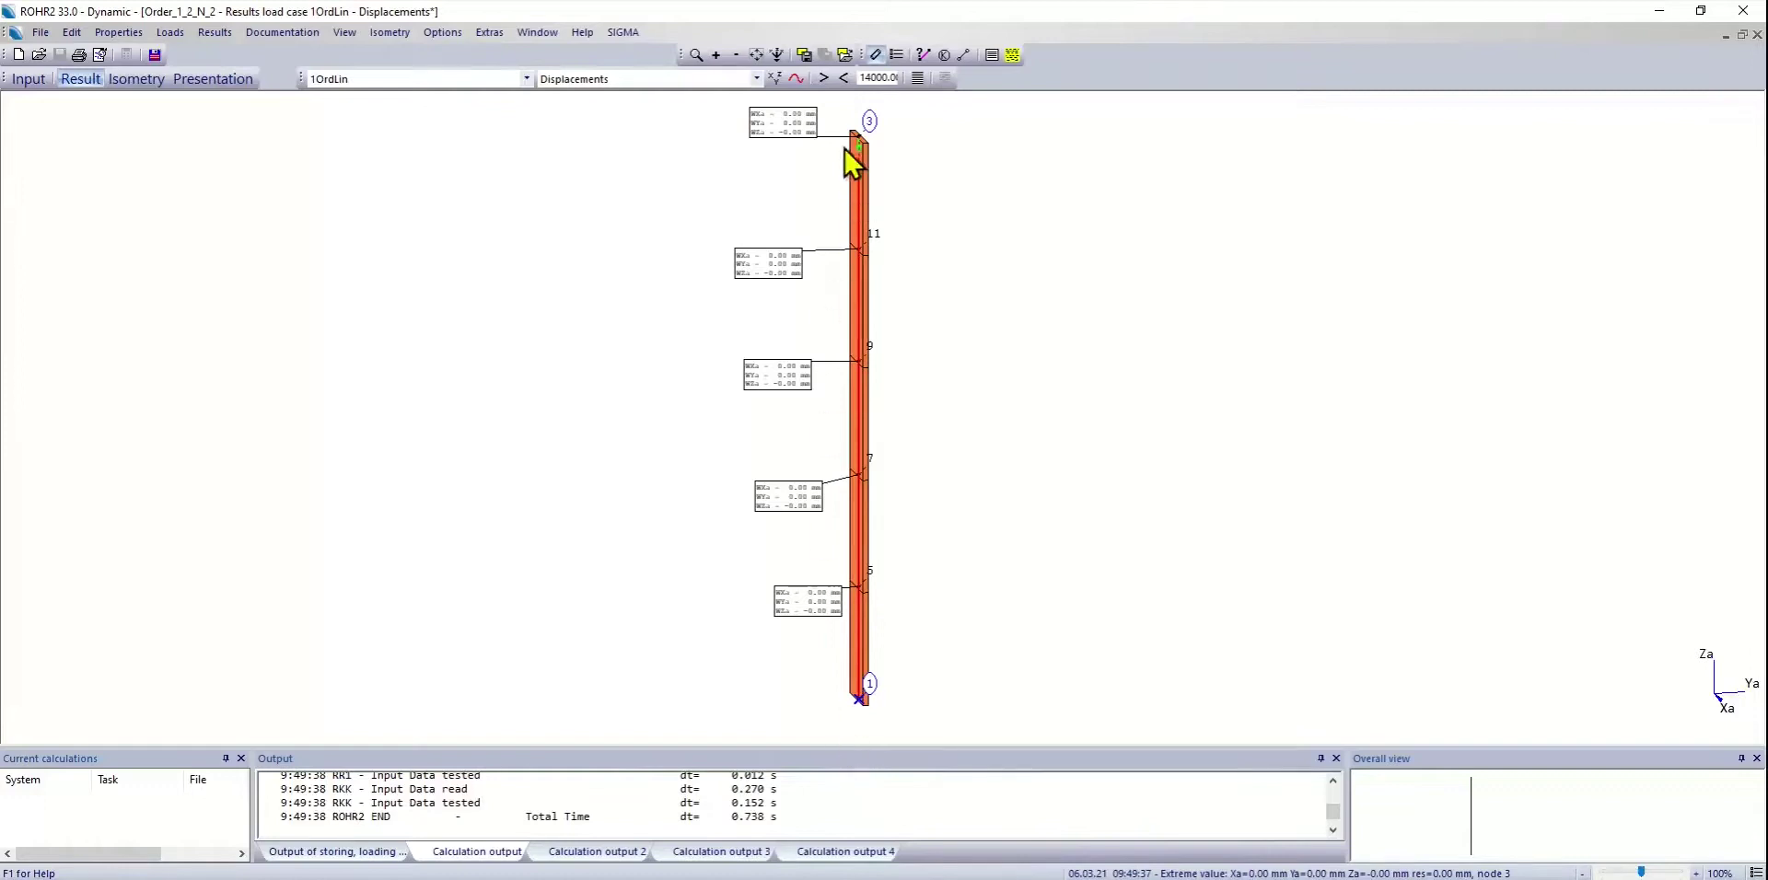
click(471, 80)
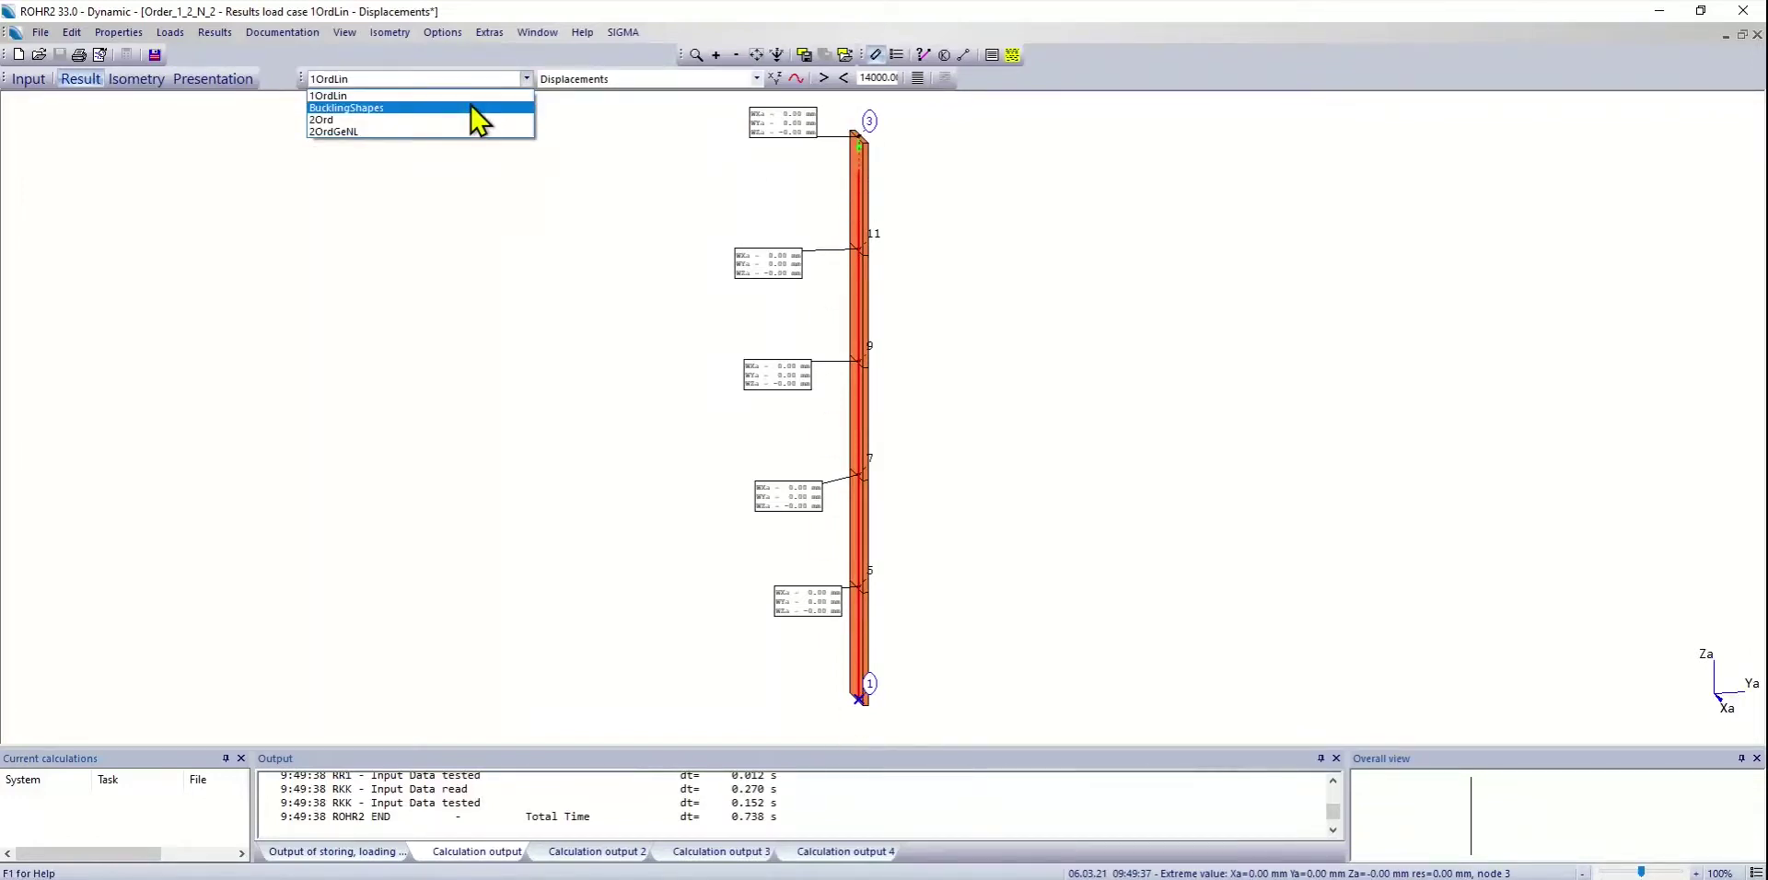
click(477, 107)
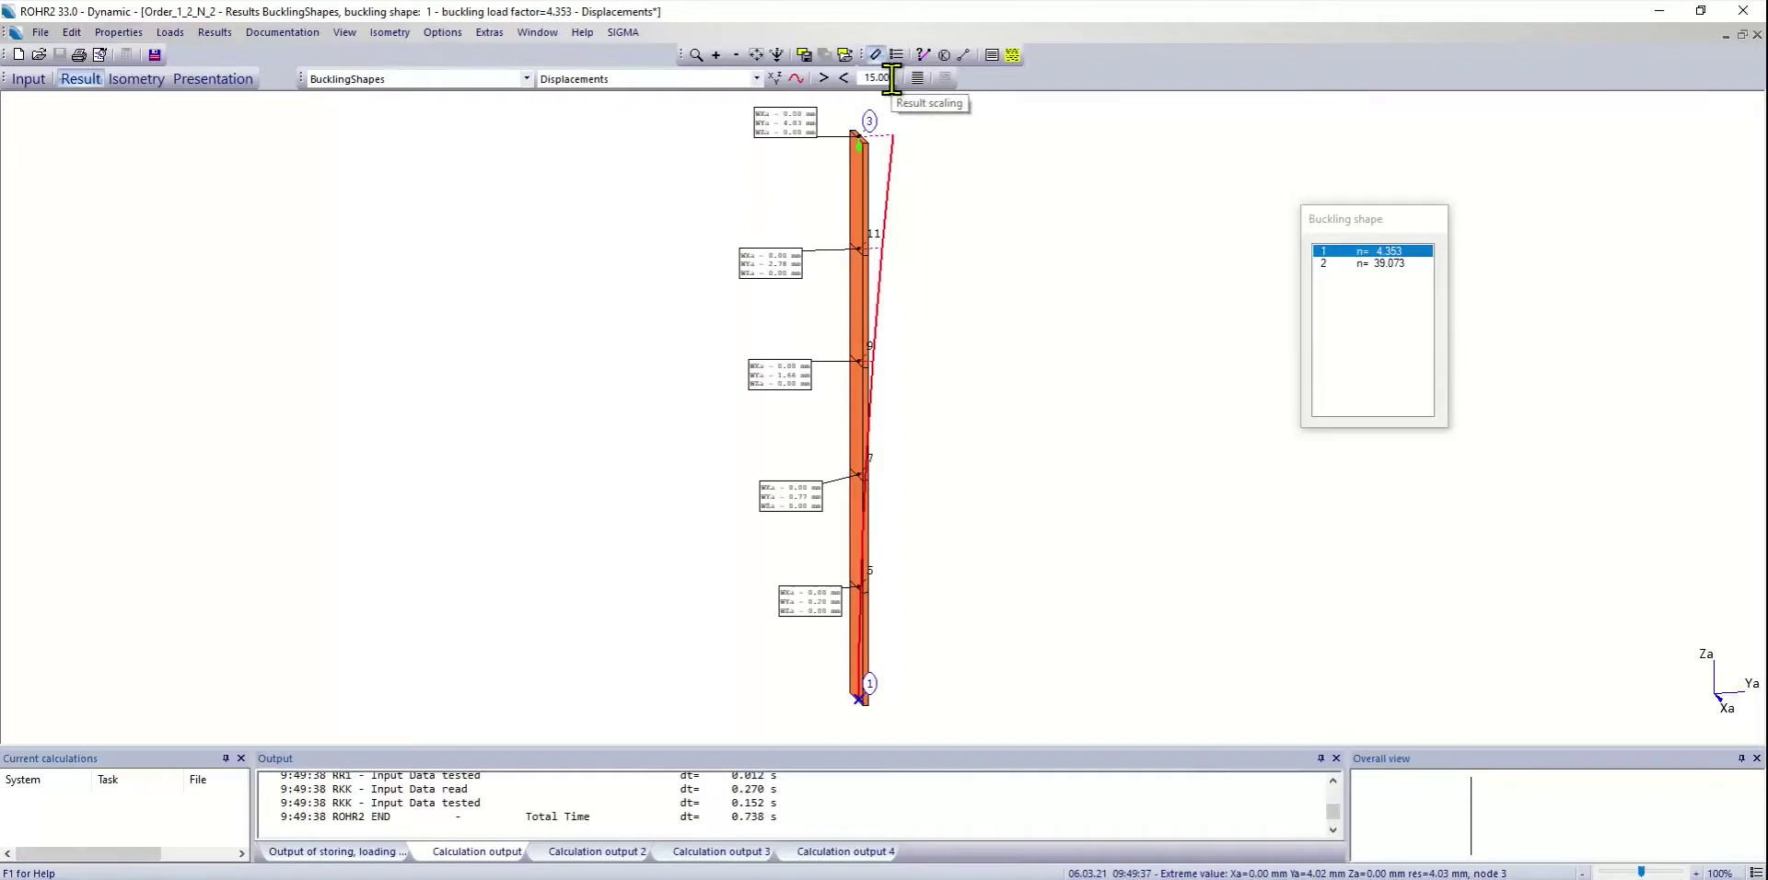
ctrl+scroll(958, 165, up, 3)
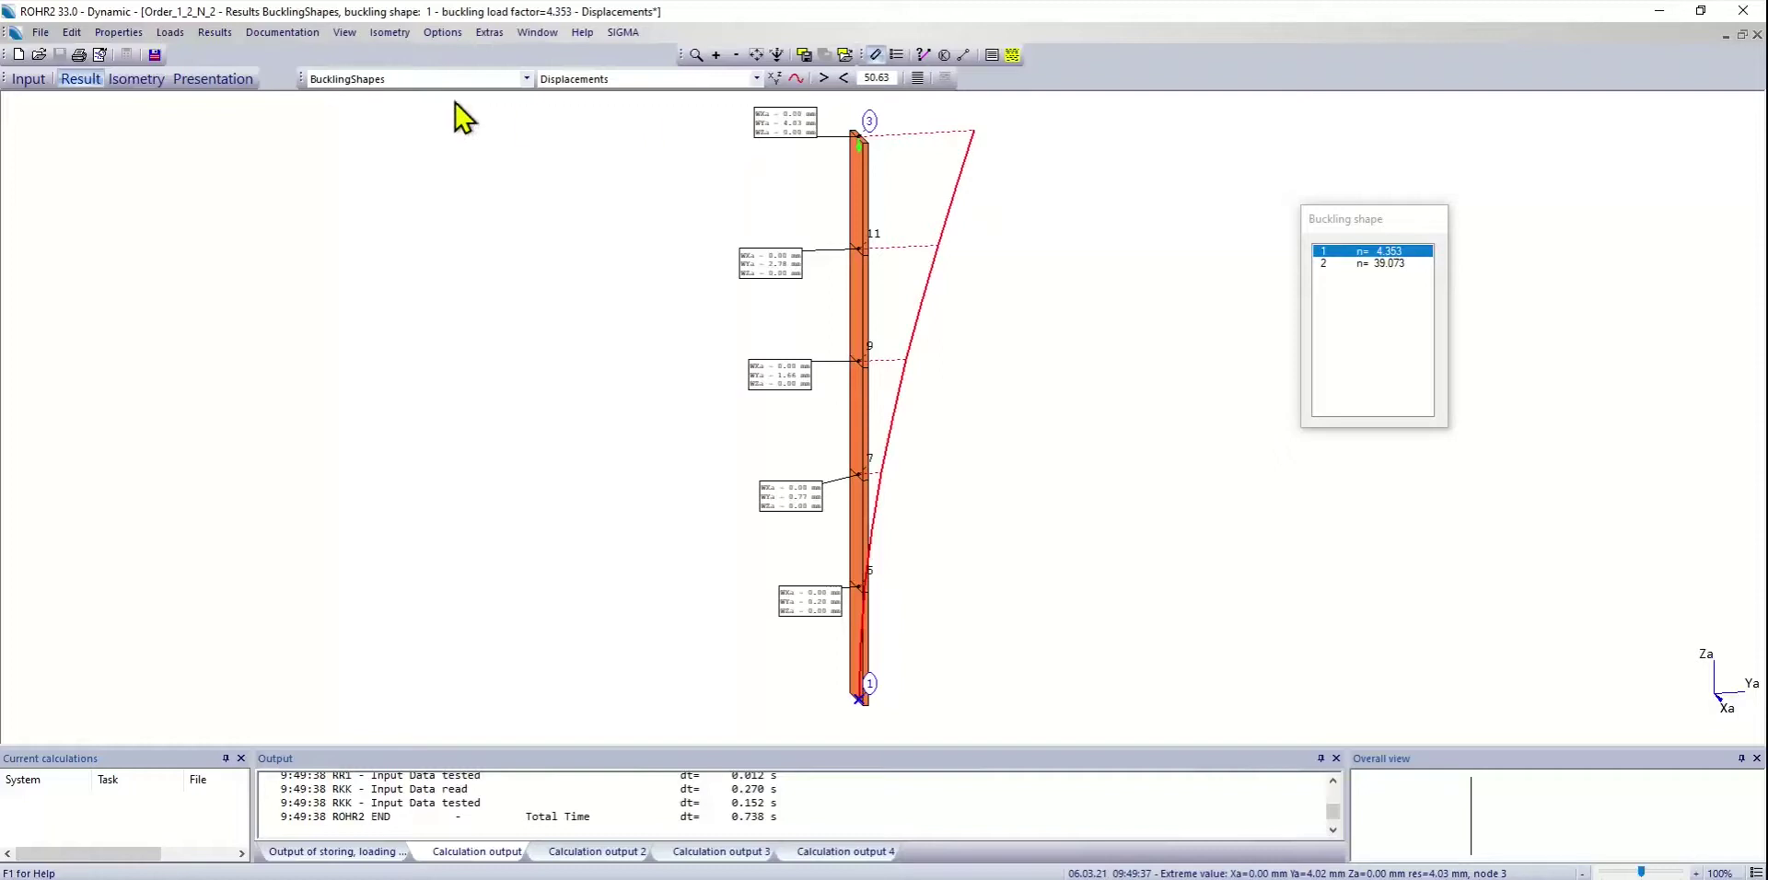
- Show the 2Ord and 2OrdGeNL displacements, then return to model input
click(408, 82)
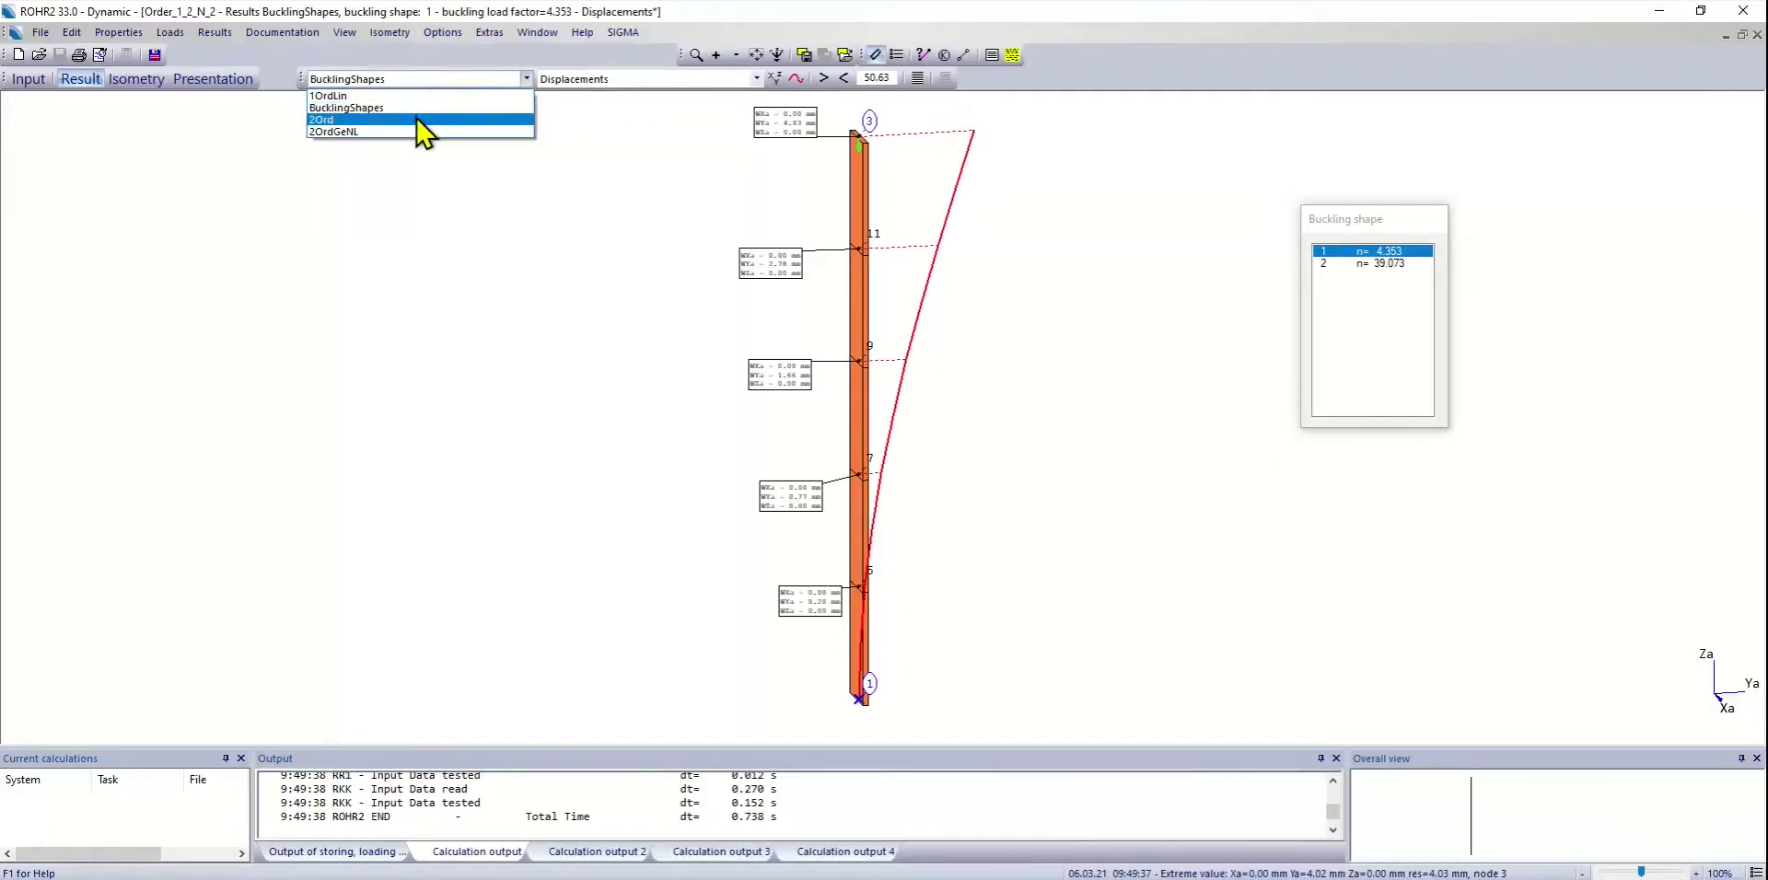
click(422, 121)
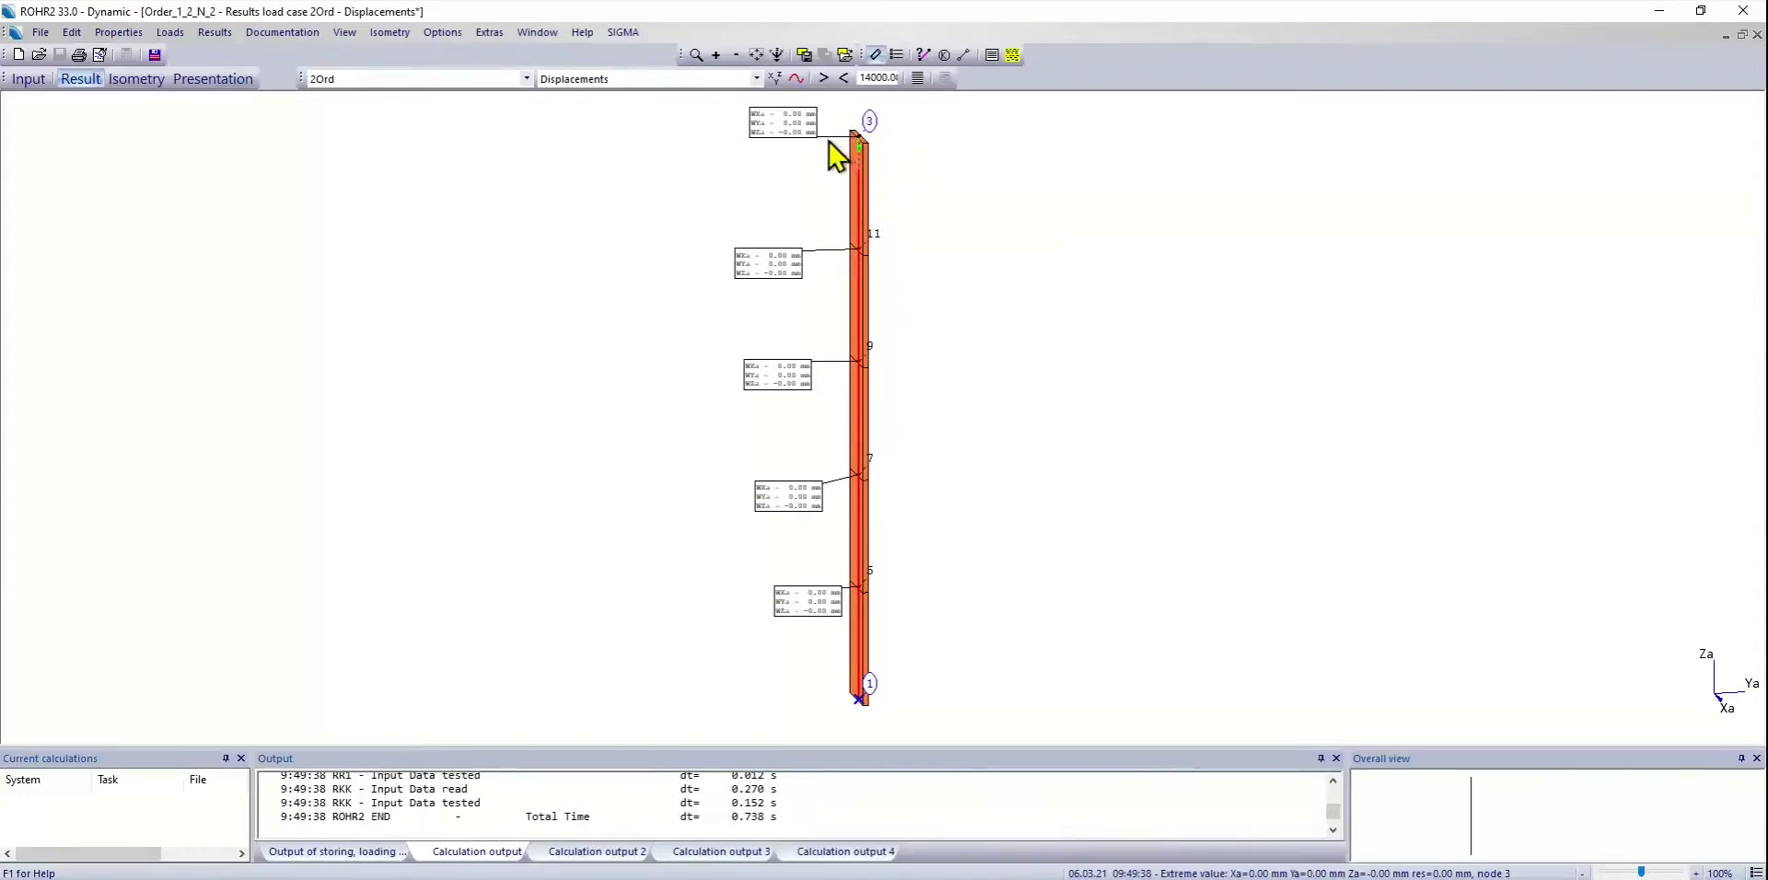
click(437, 80)
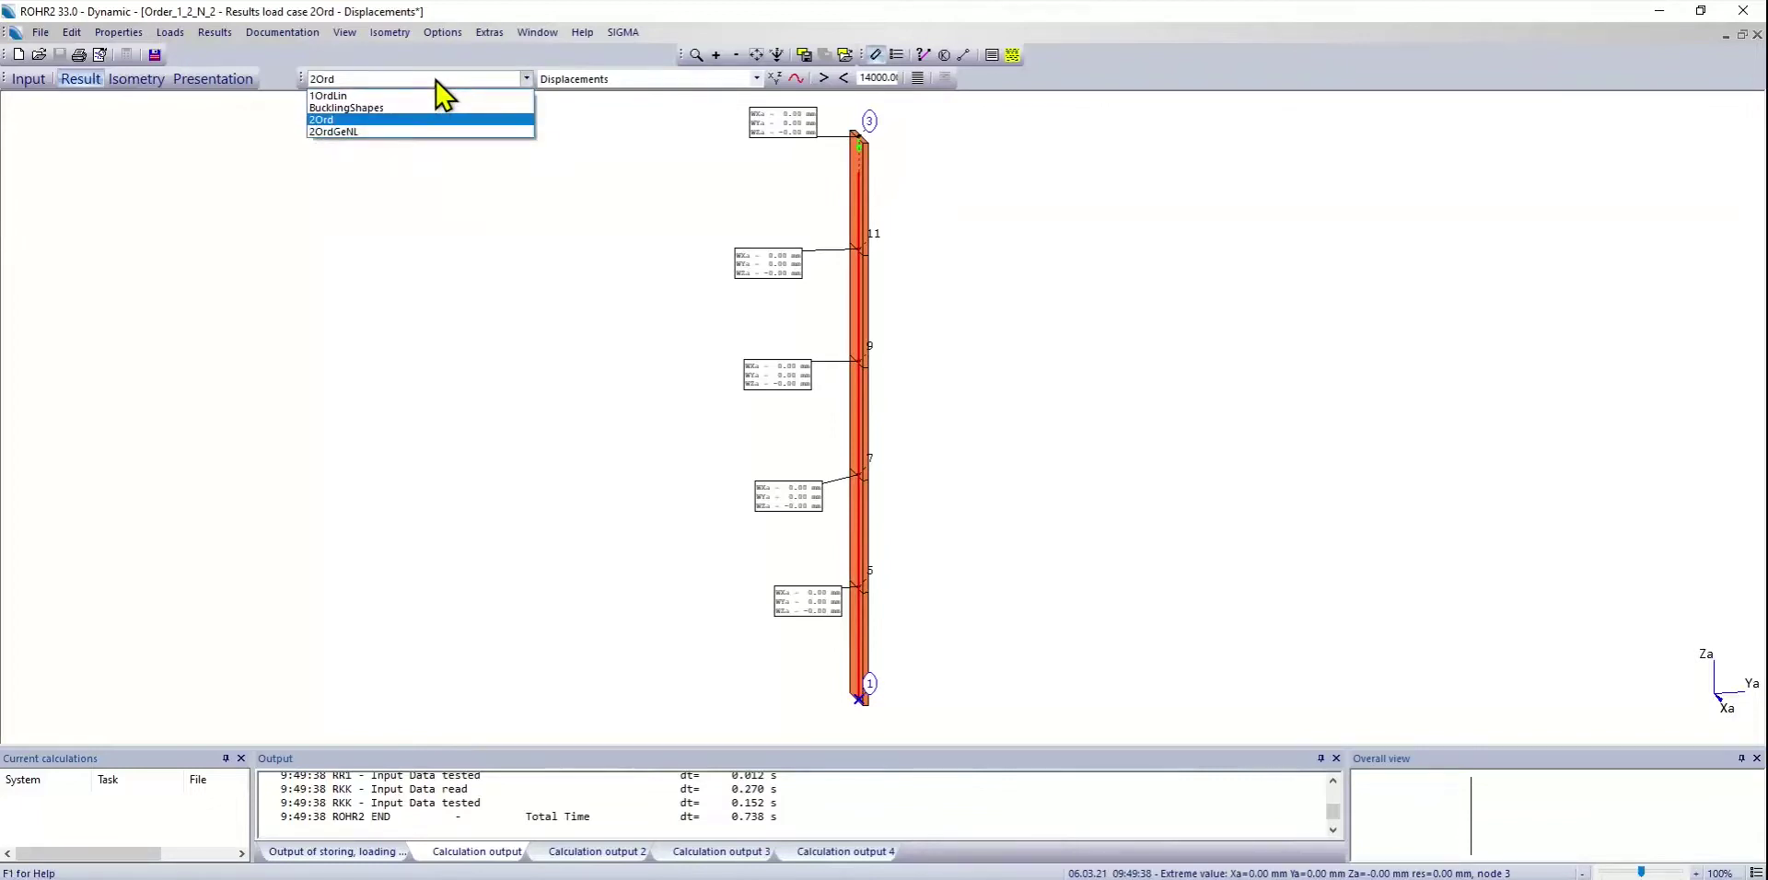
click(454, 131)
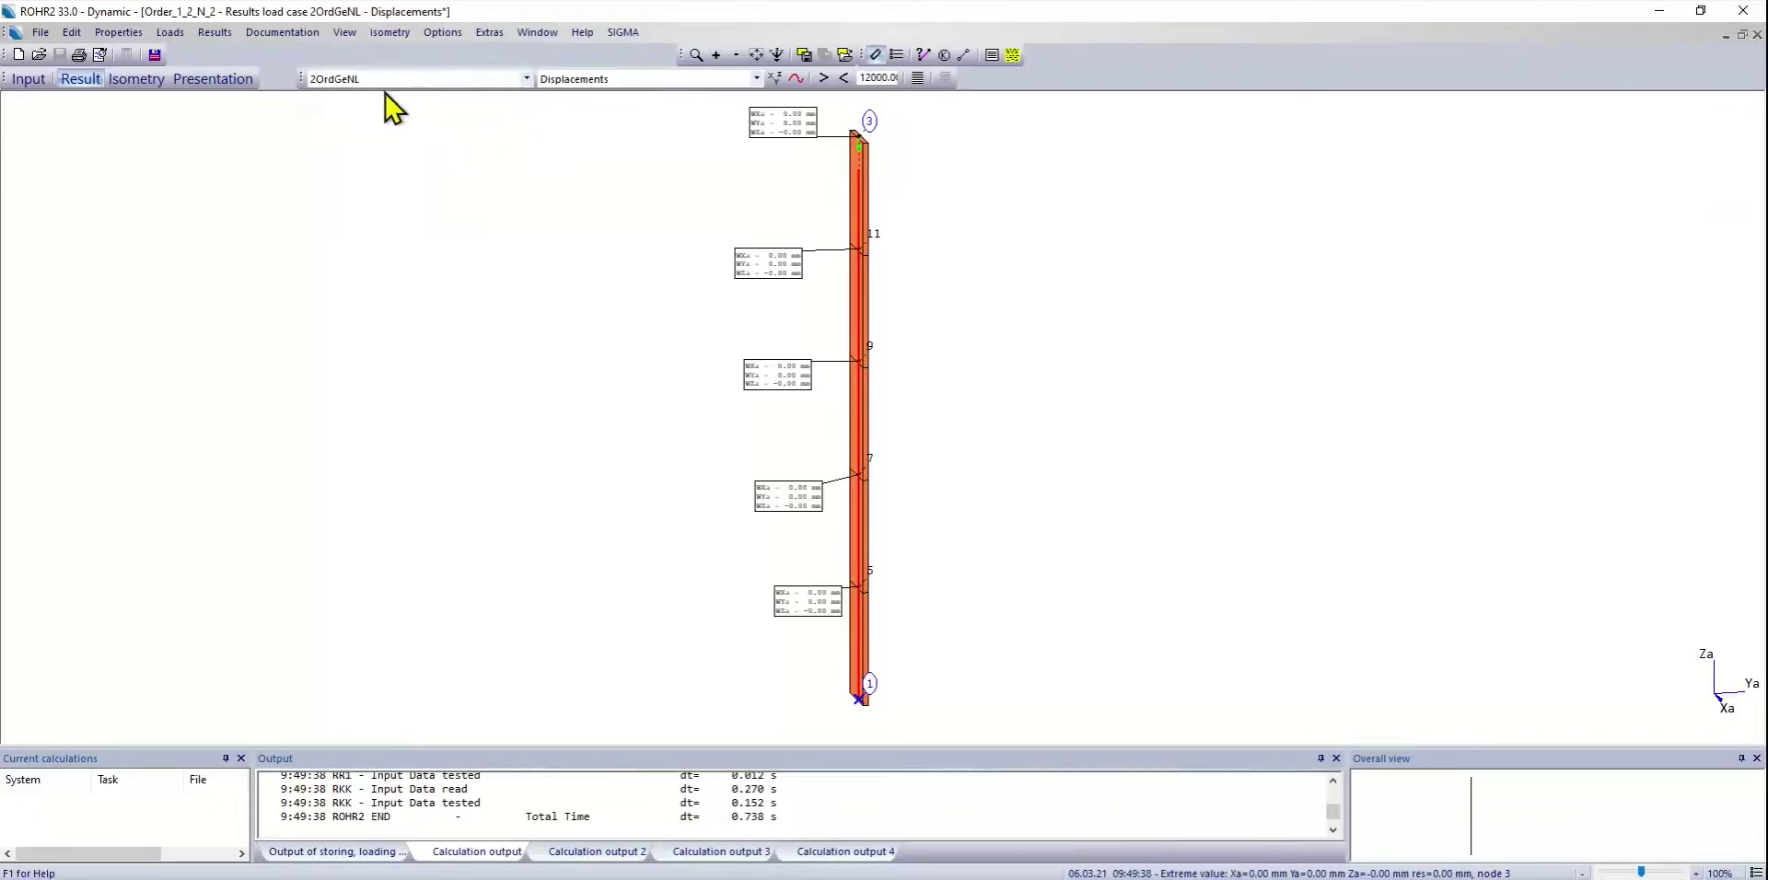
click(29, 83)
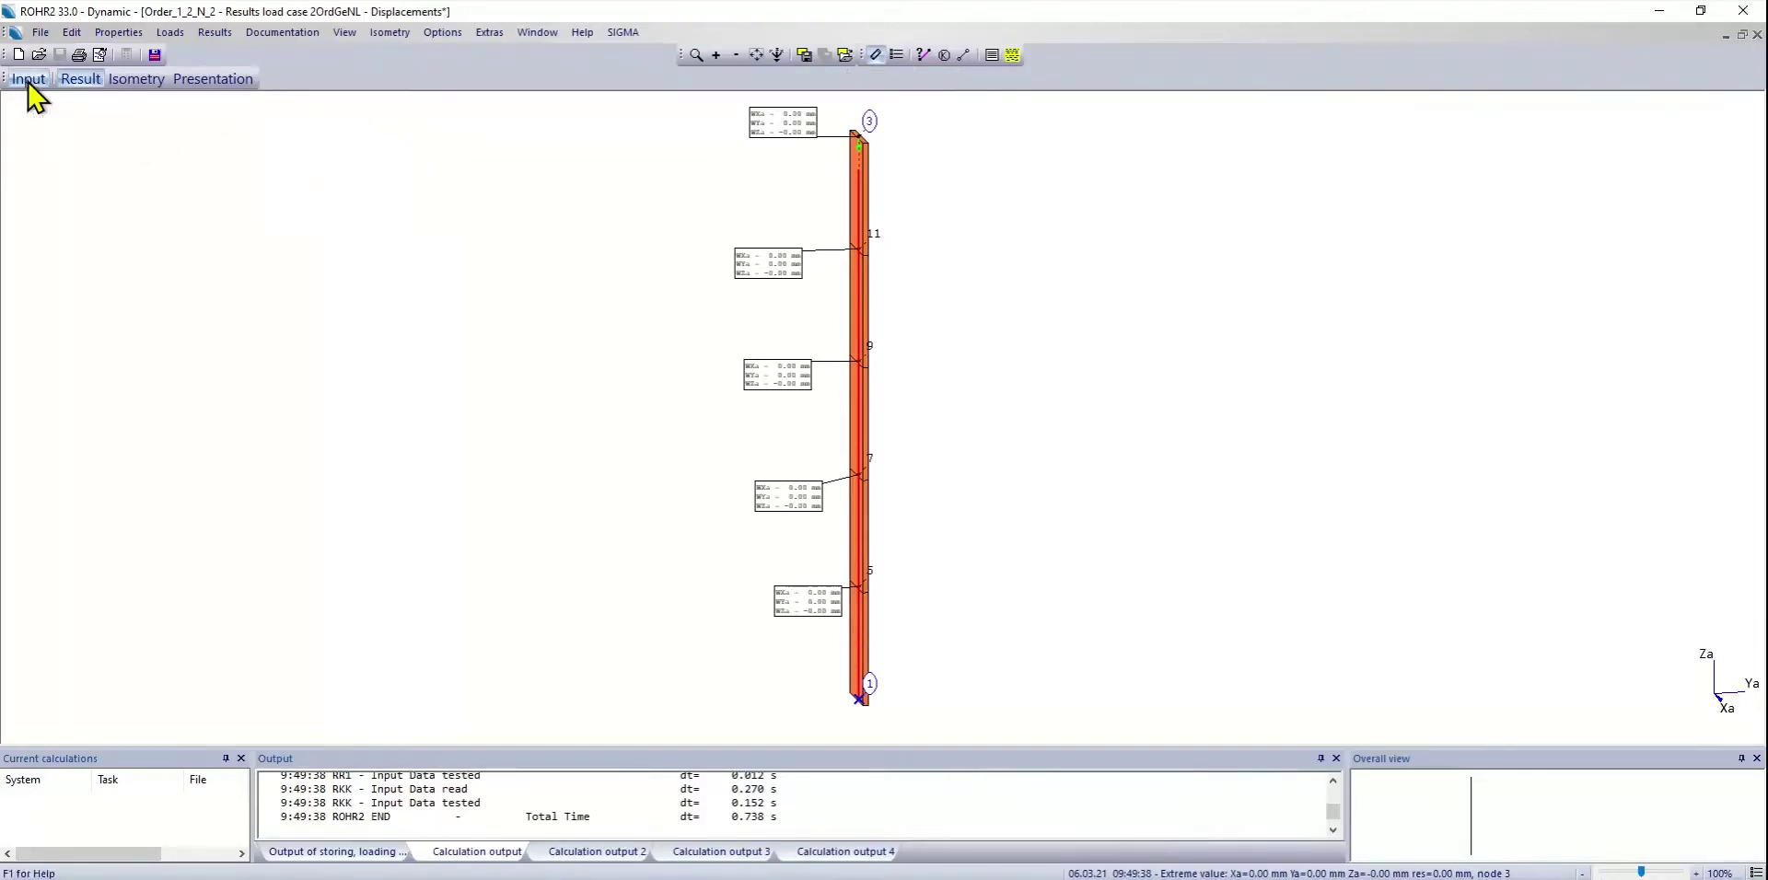
- Add a sideways component QY = 0.1 kN to the point load at node 3 under Primary loads
click(368, 80)
click(356, 117)
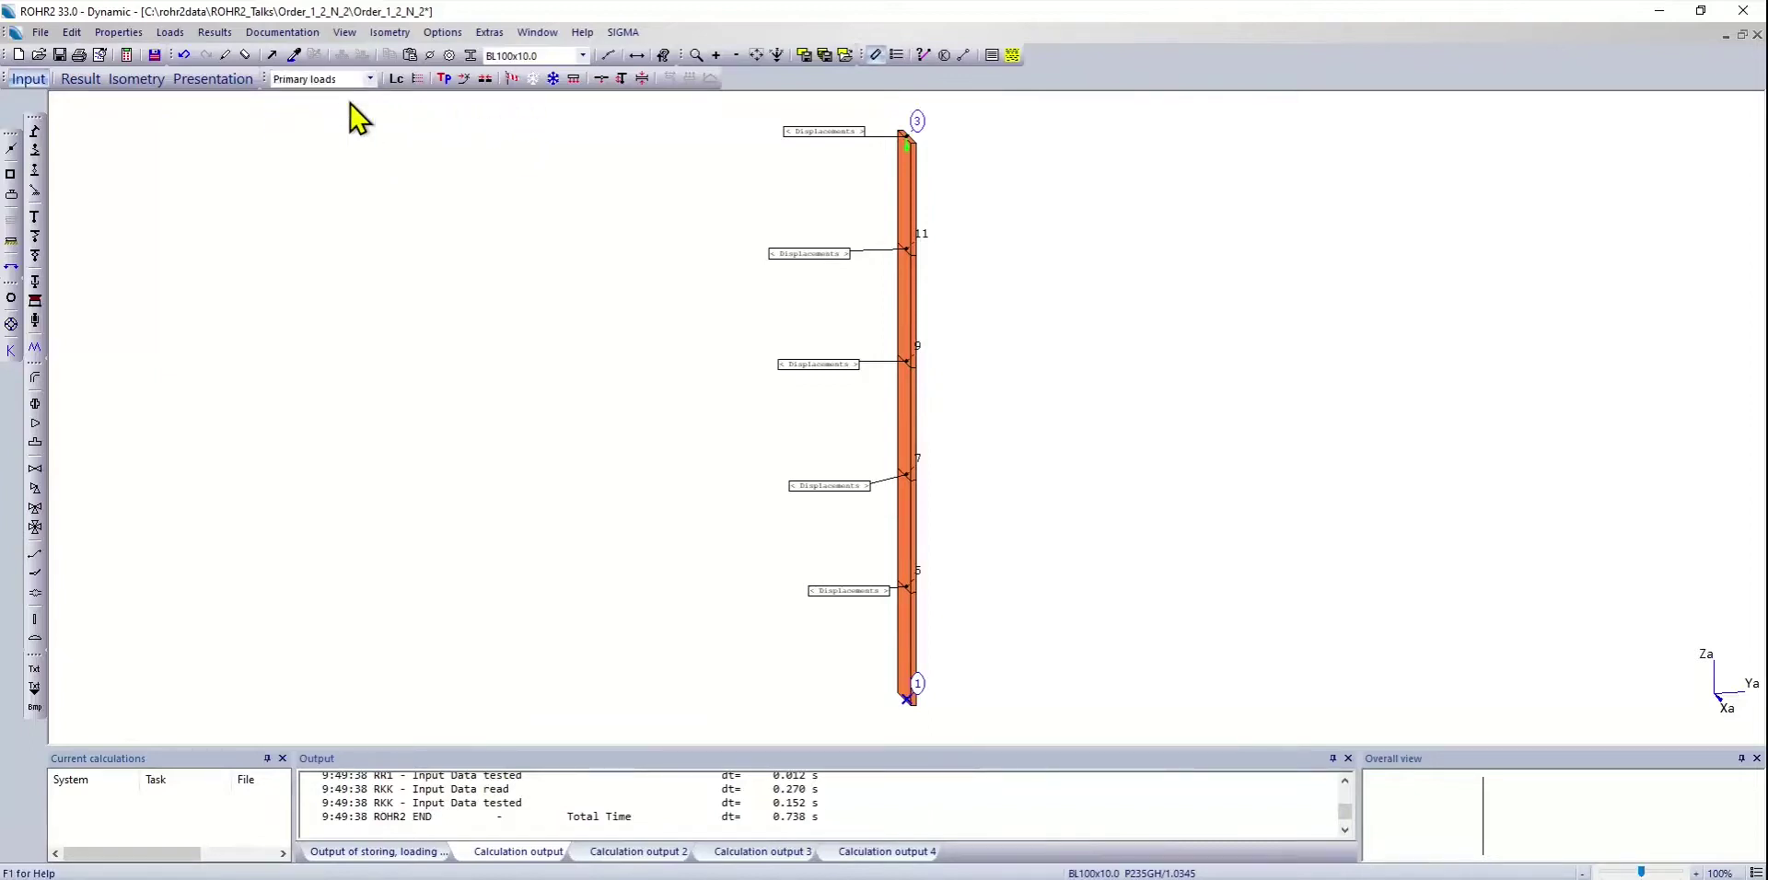
click(602, 80)
double_click(607, 373)
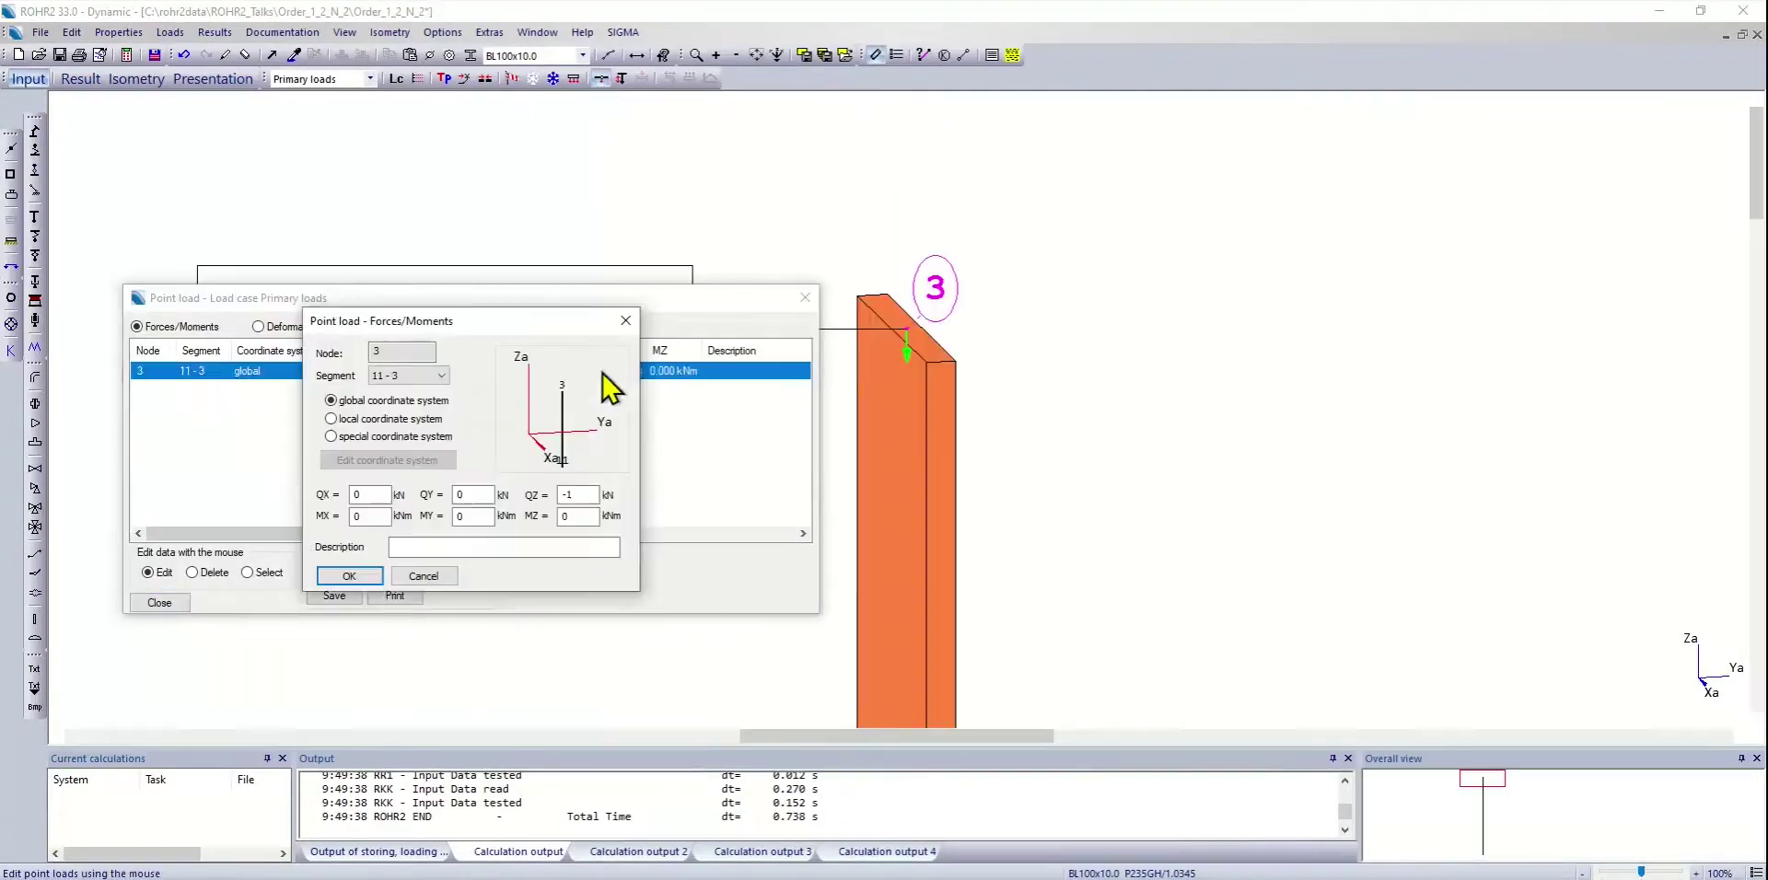
double_click(465, 495)
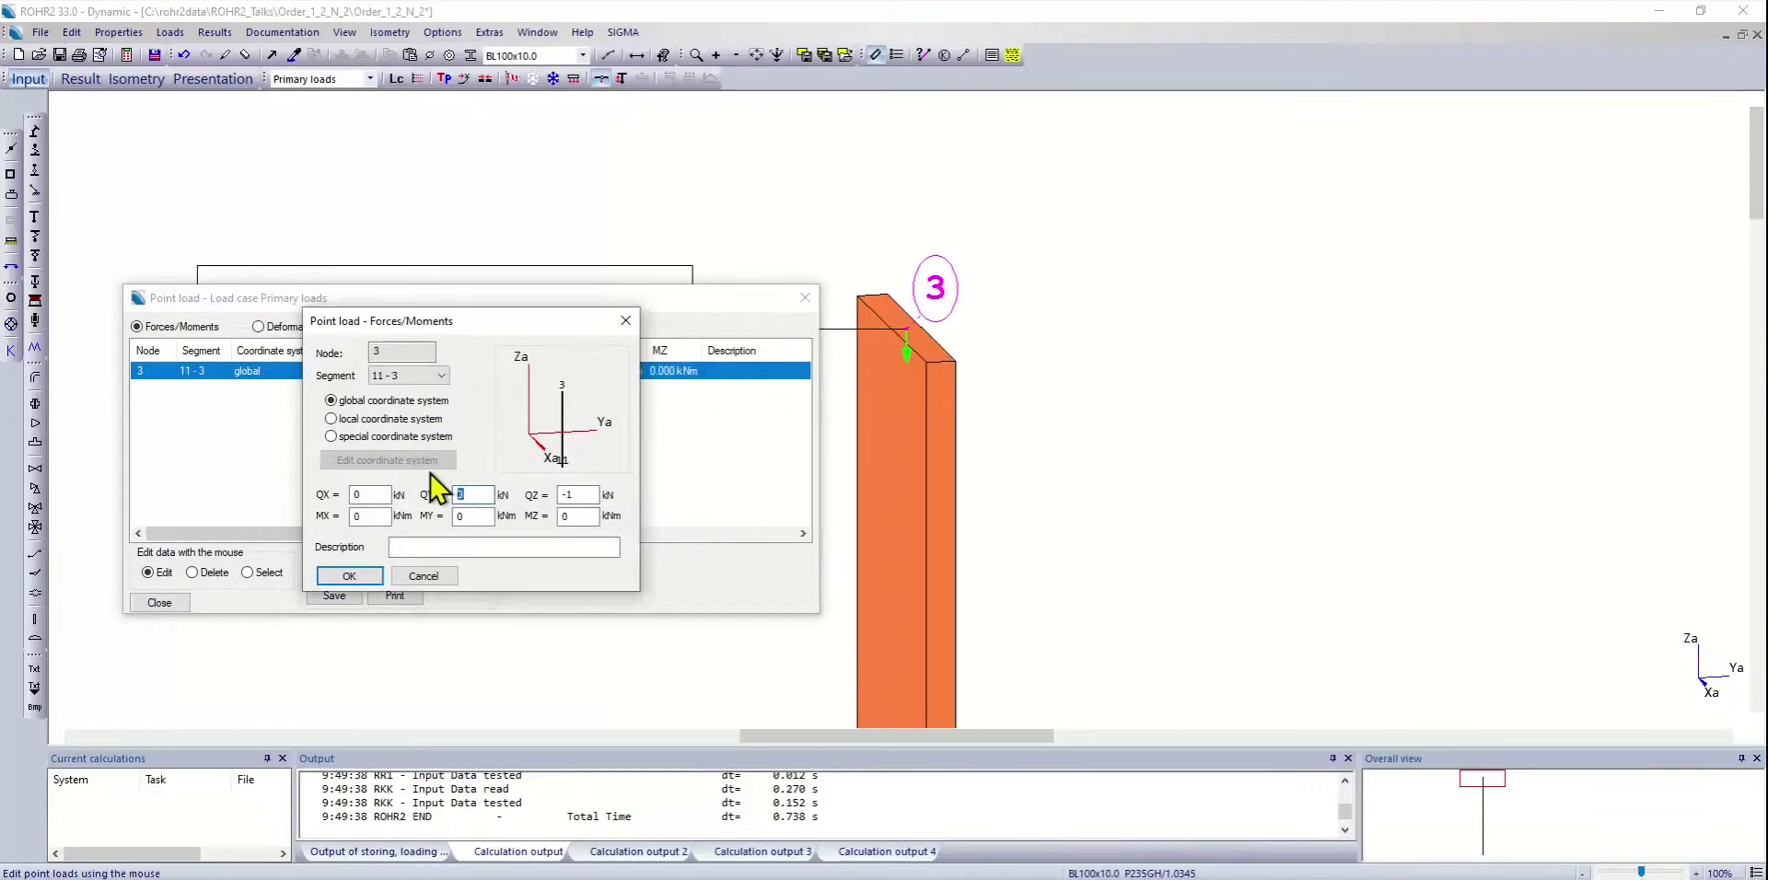
text(0.1)
click(350, 575)
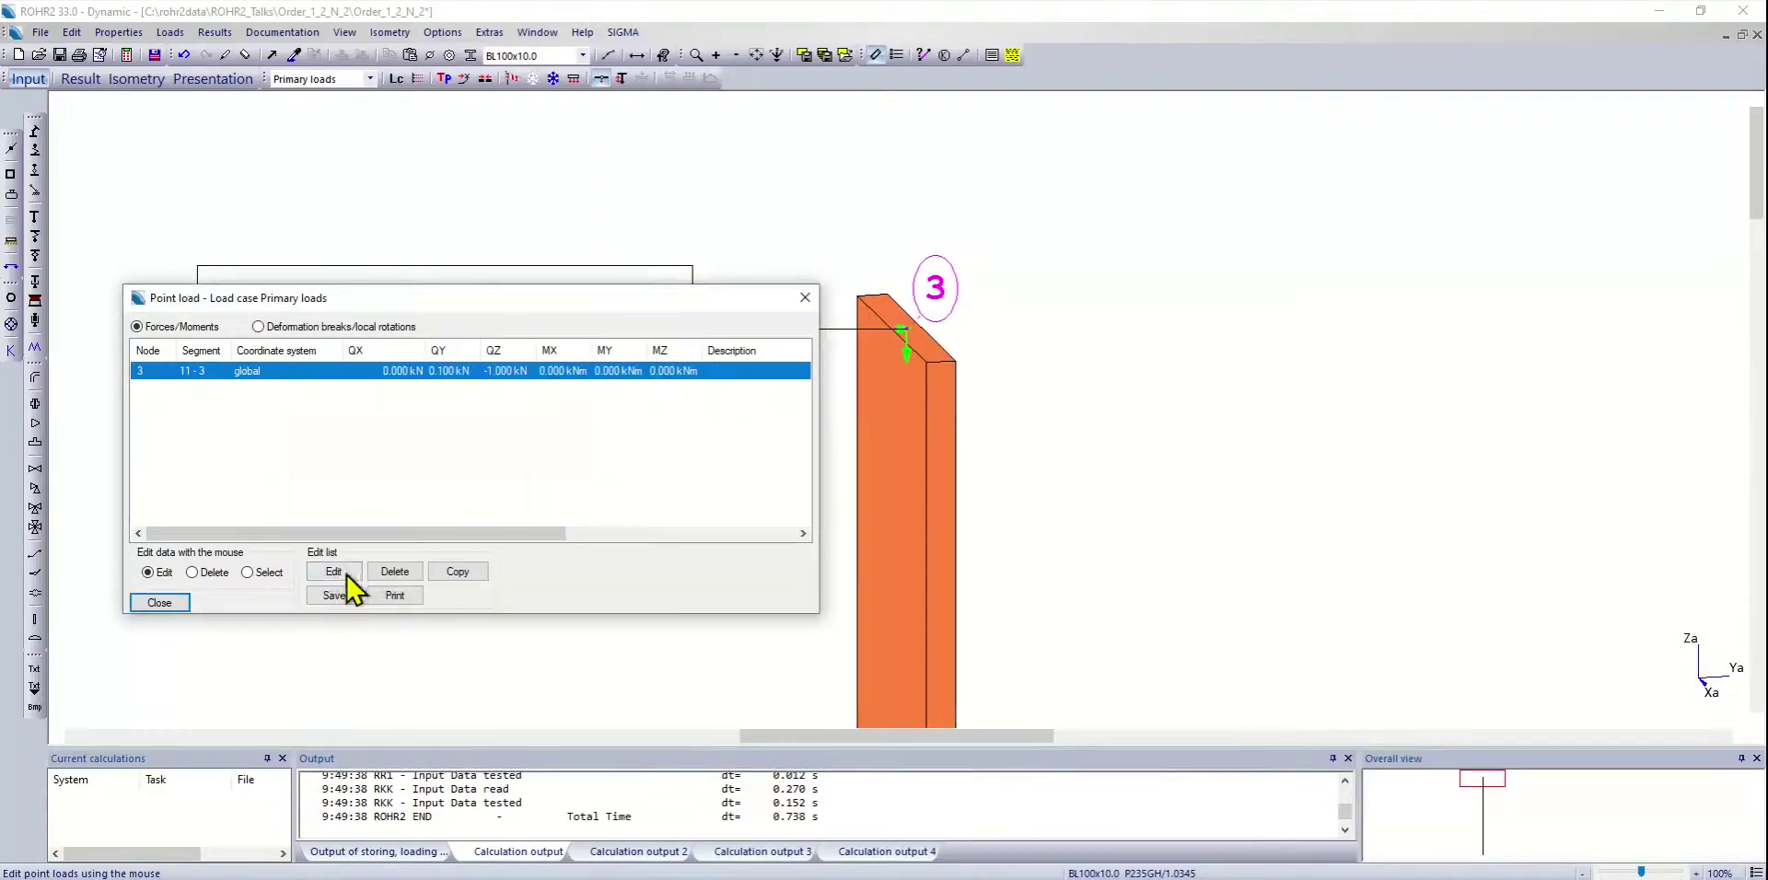
click(160, 603)
- Rerun the calculation of the selected load cases and dismiss the results summary
click(755, 57)
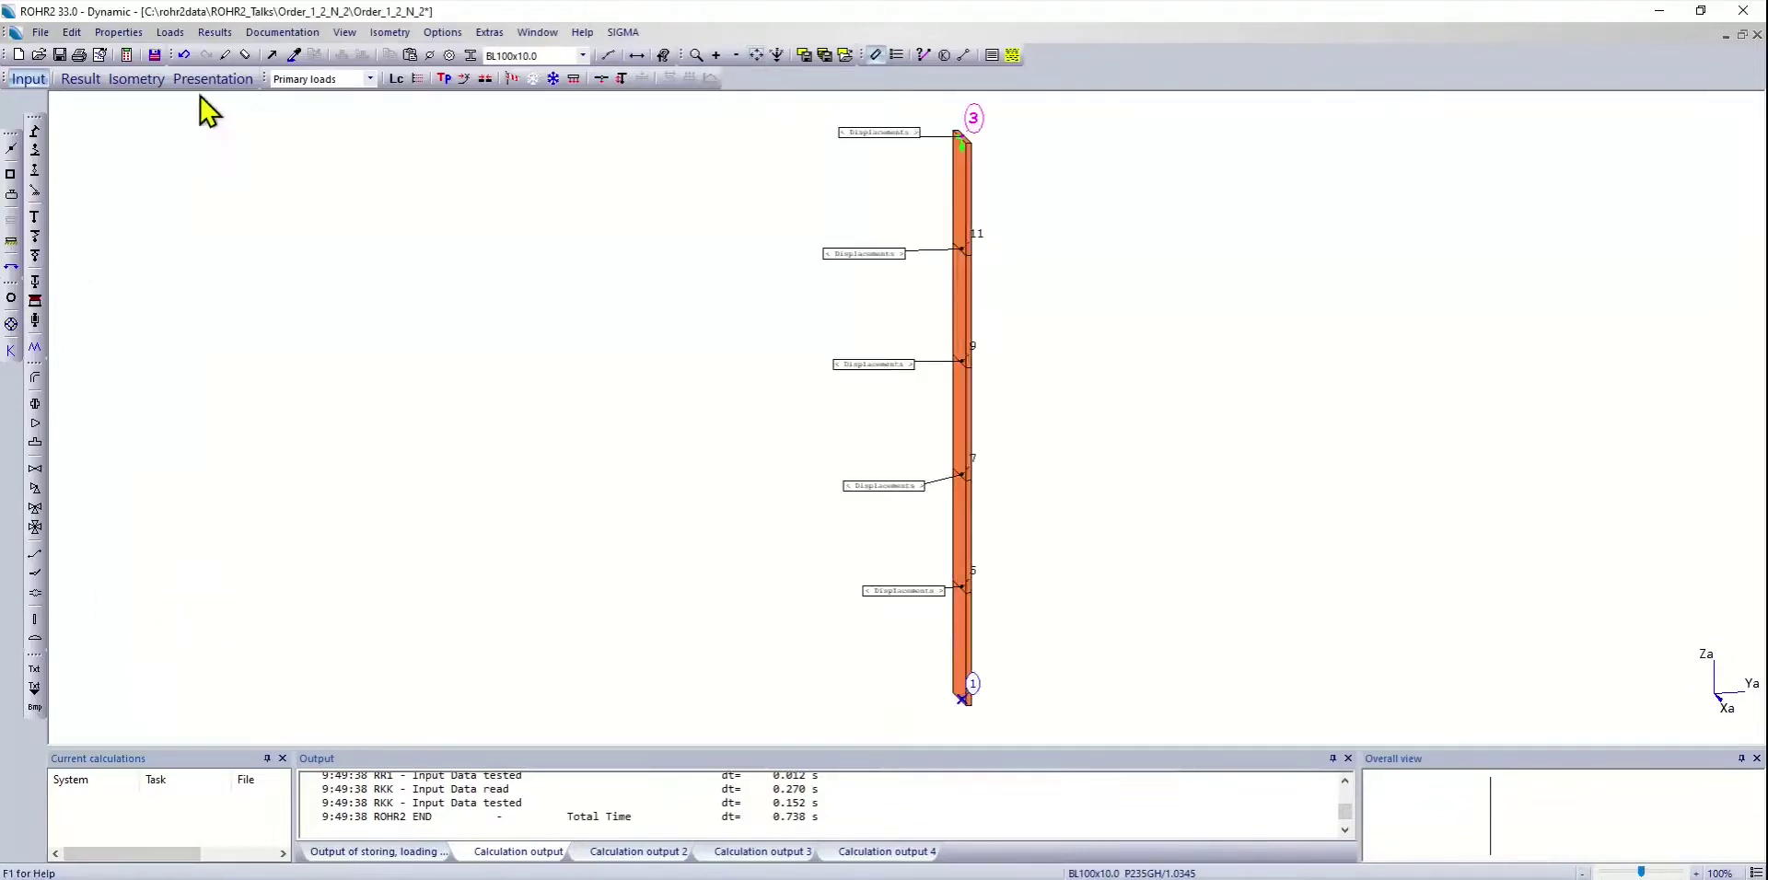
click(127, 55)
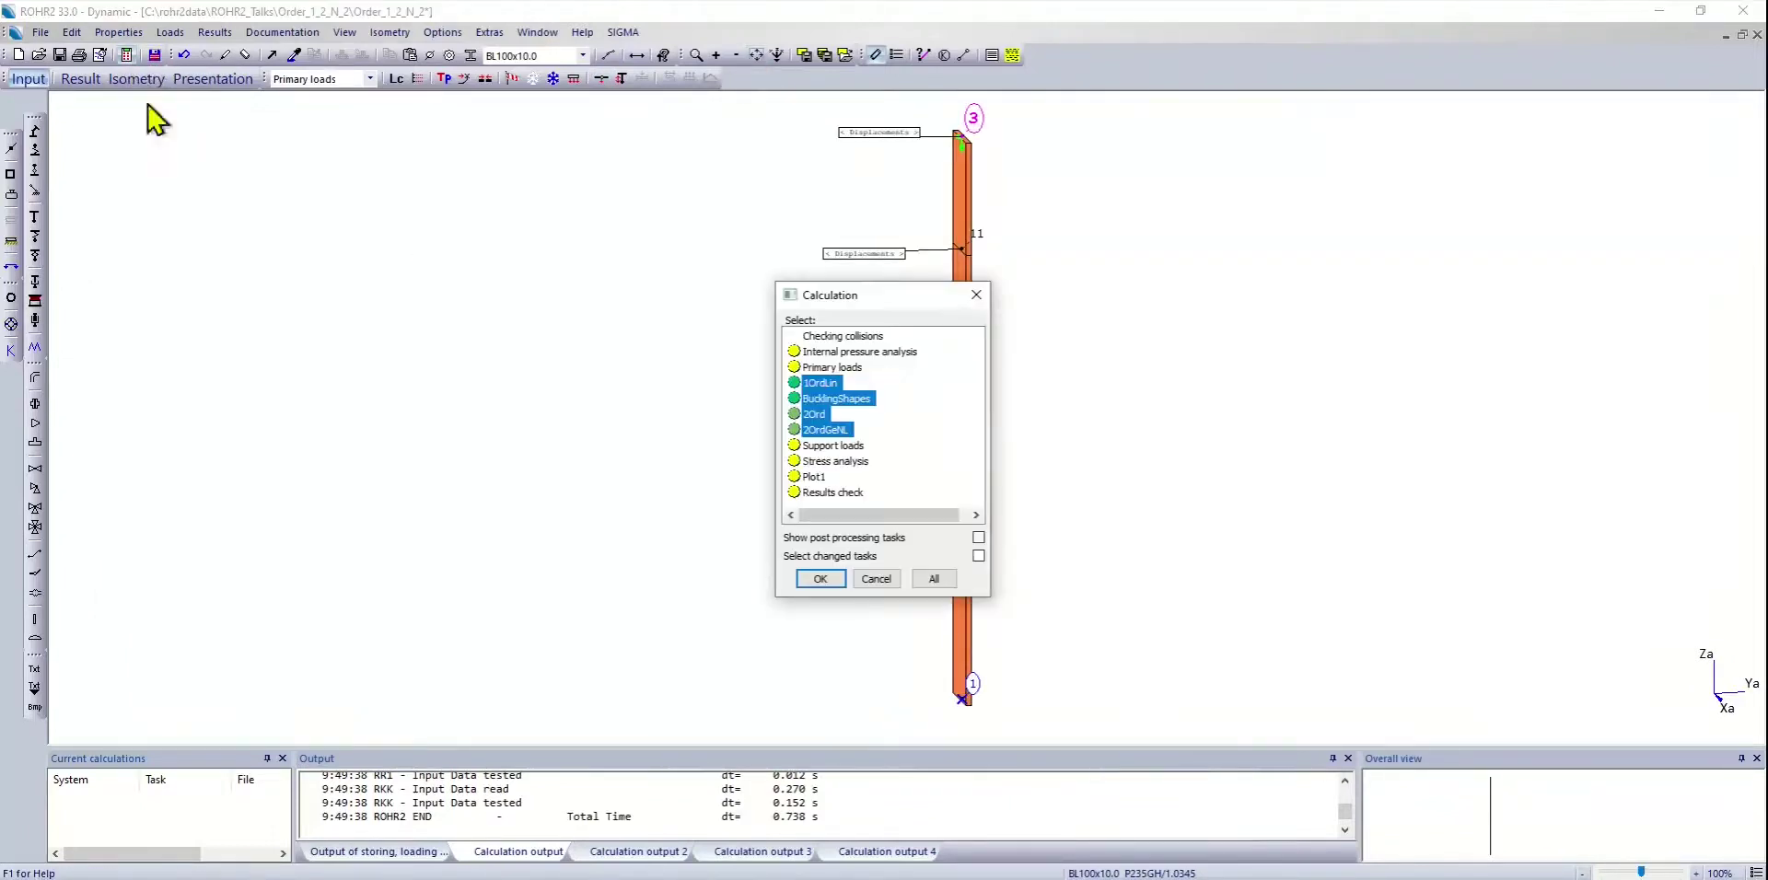
click(819, 581)
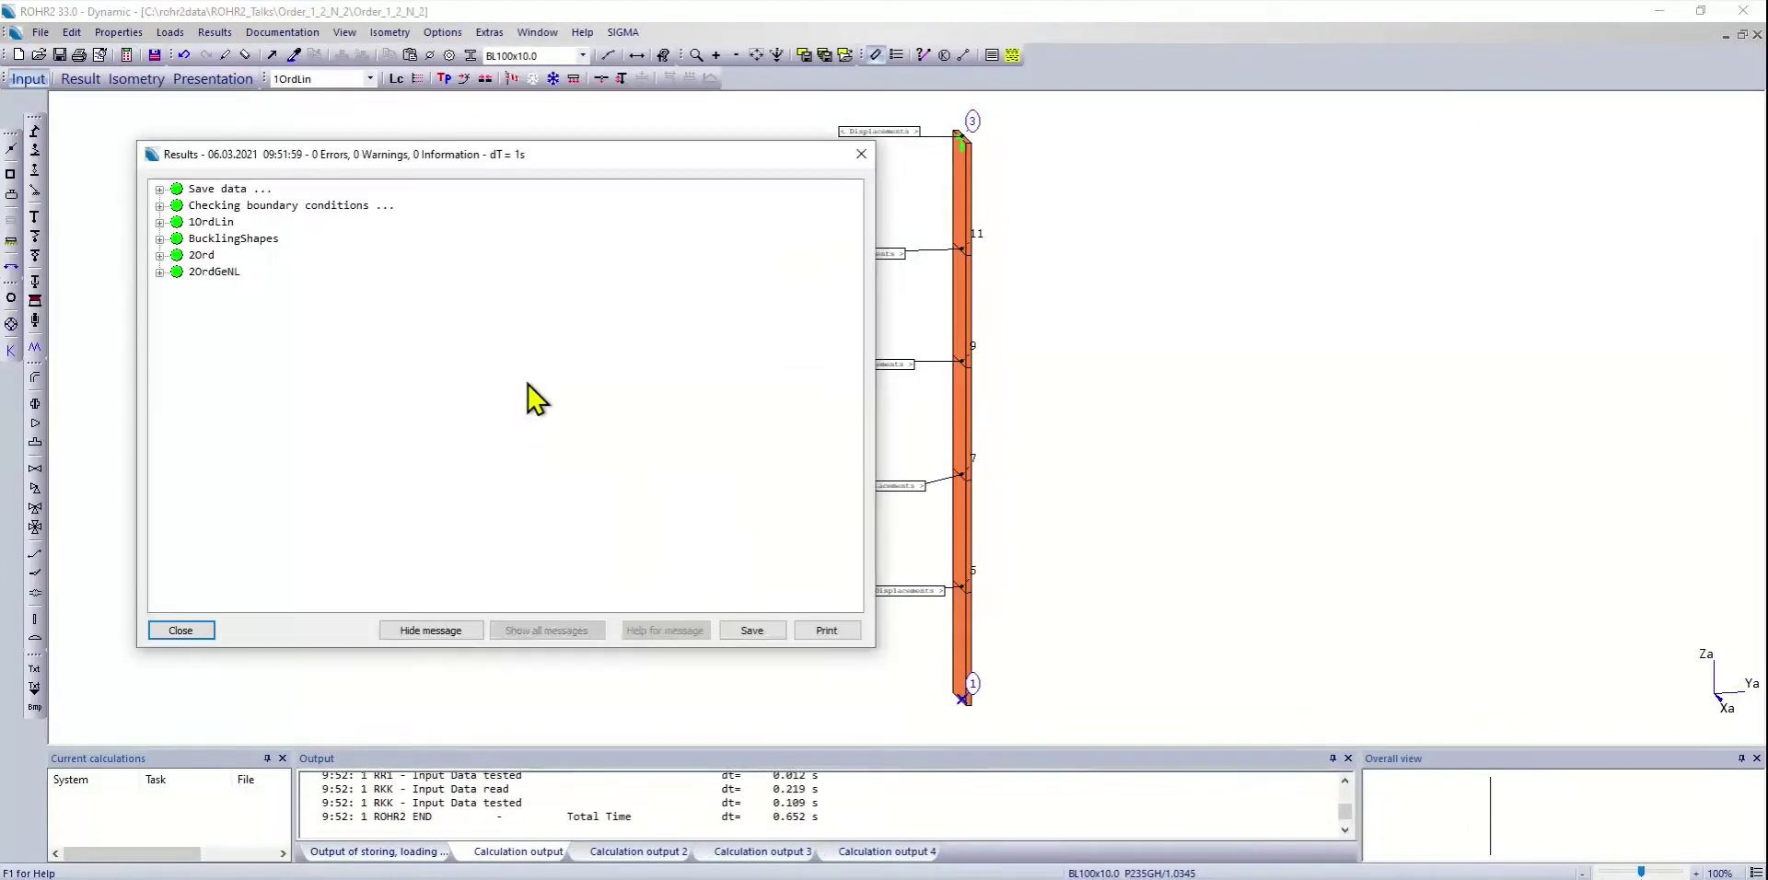
click(181, 631)
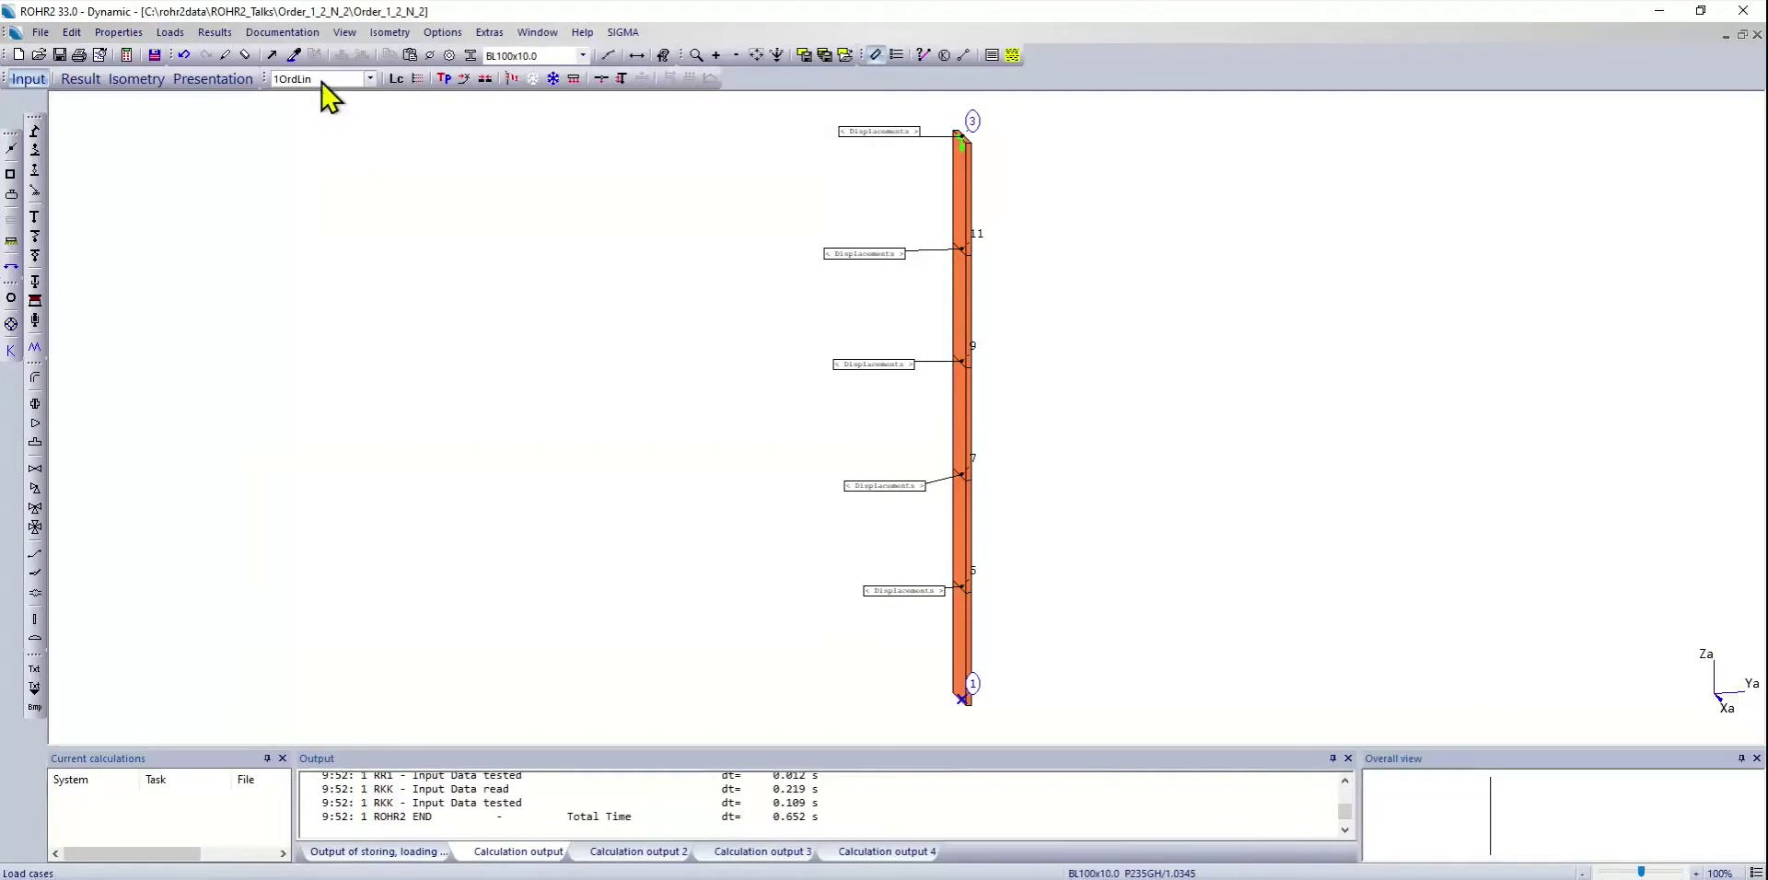
- Show the 1OrdLin displacement results, zoomed out to the whole column
click(81, 79)
click(322, 79)
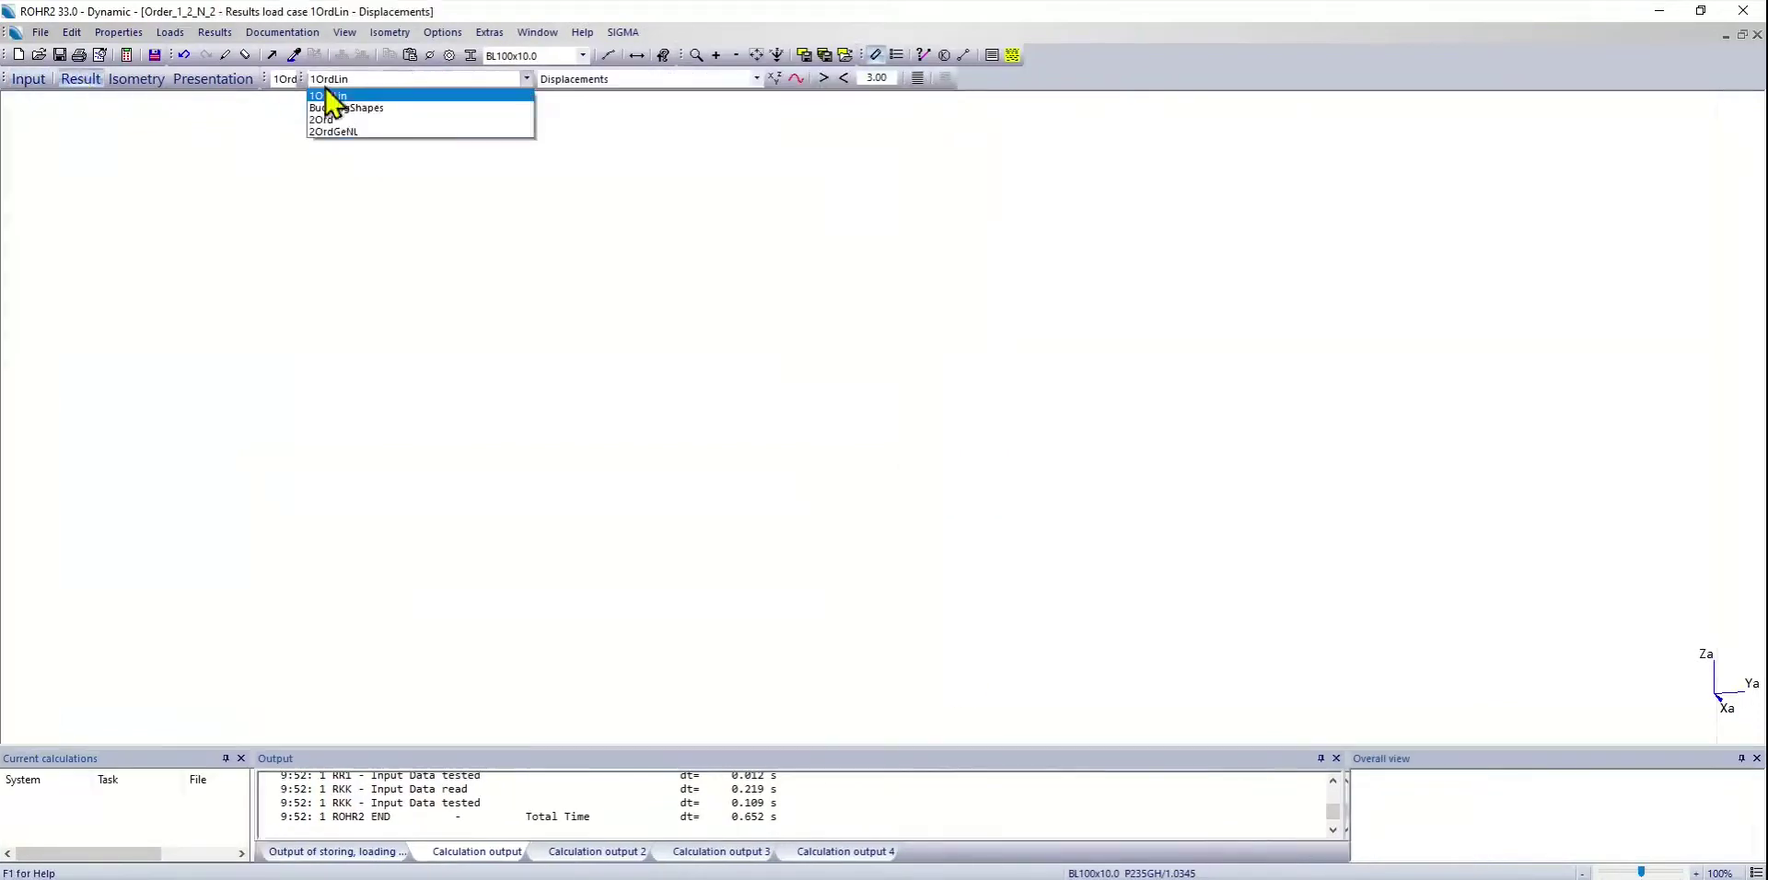
click(401, 109)
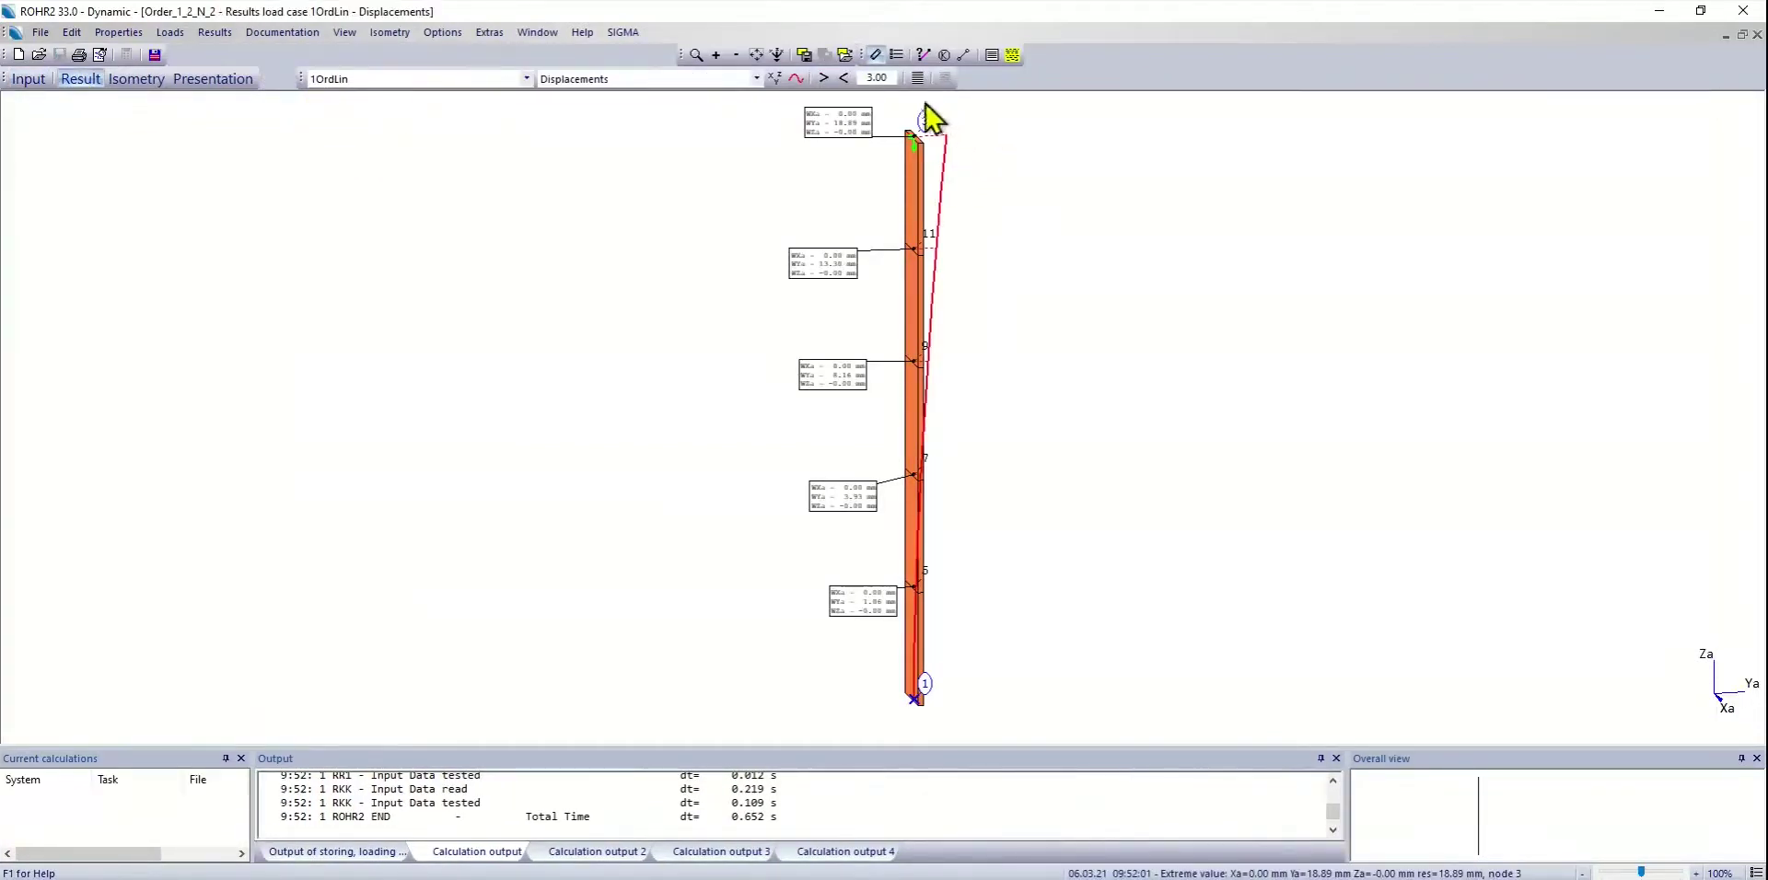
scroll(956, 265, up, 3)
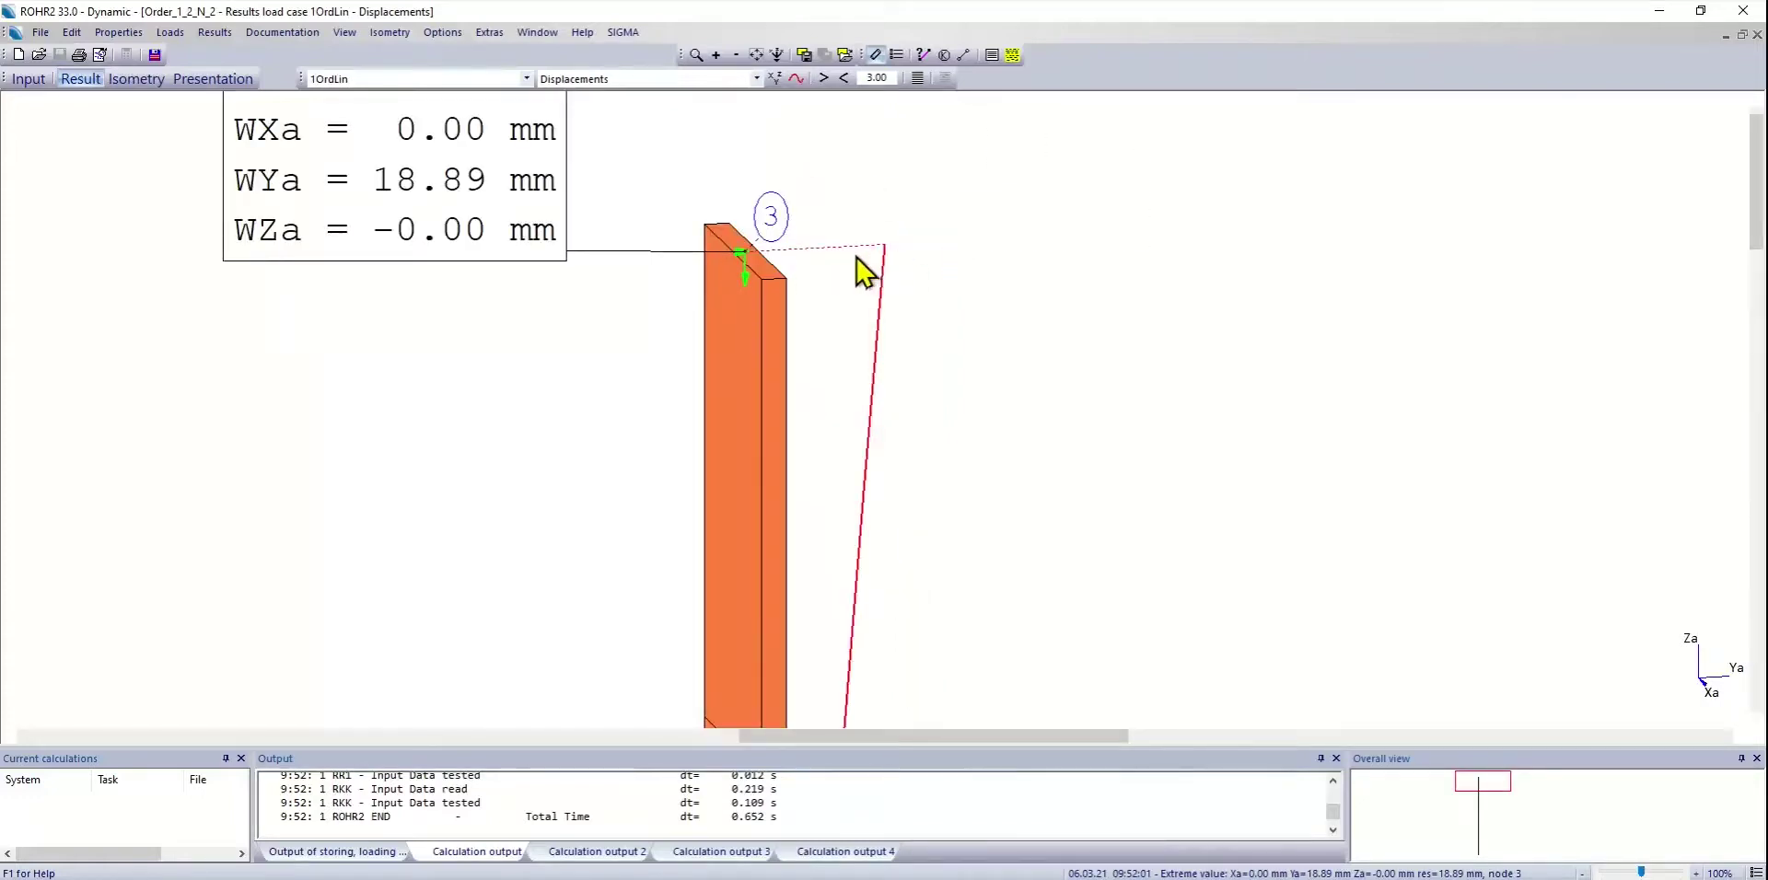
click(756, 55)
- Switch the results to BucklingShapes, then to the 2Ord displacements
click(465, 74)
click(468, 107)
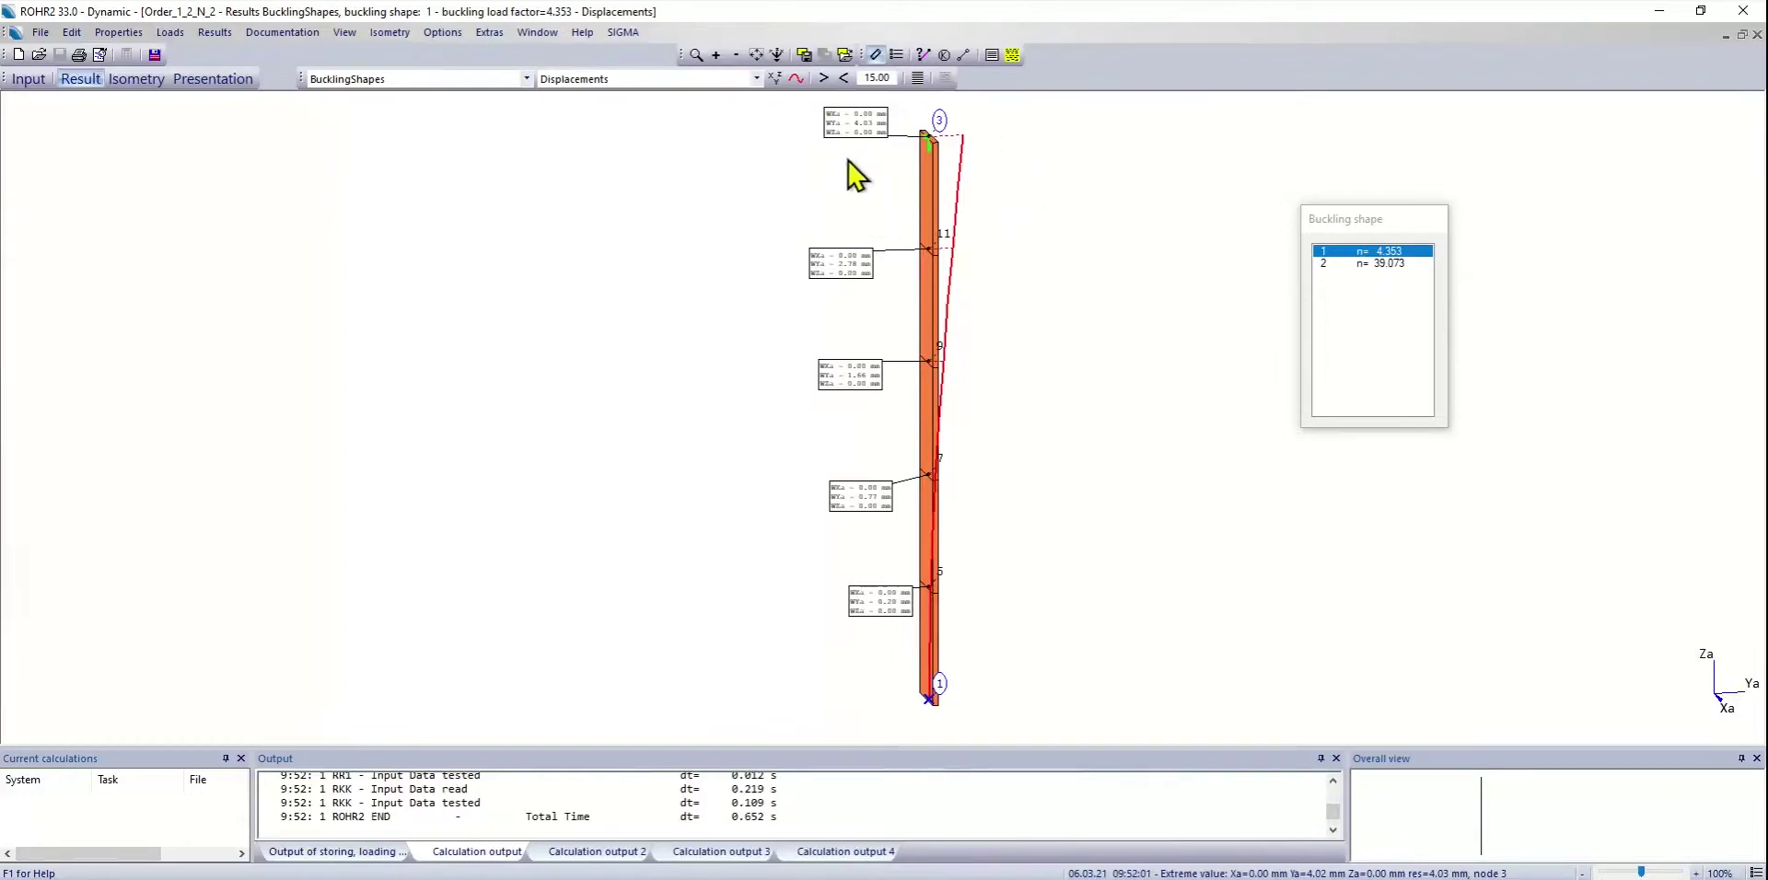
click(421, 81)
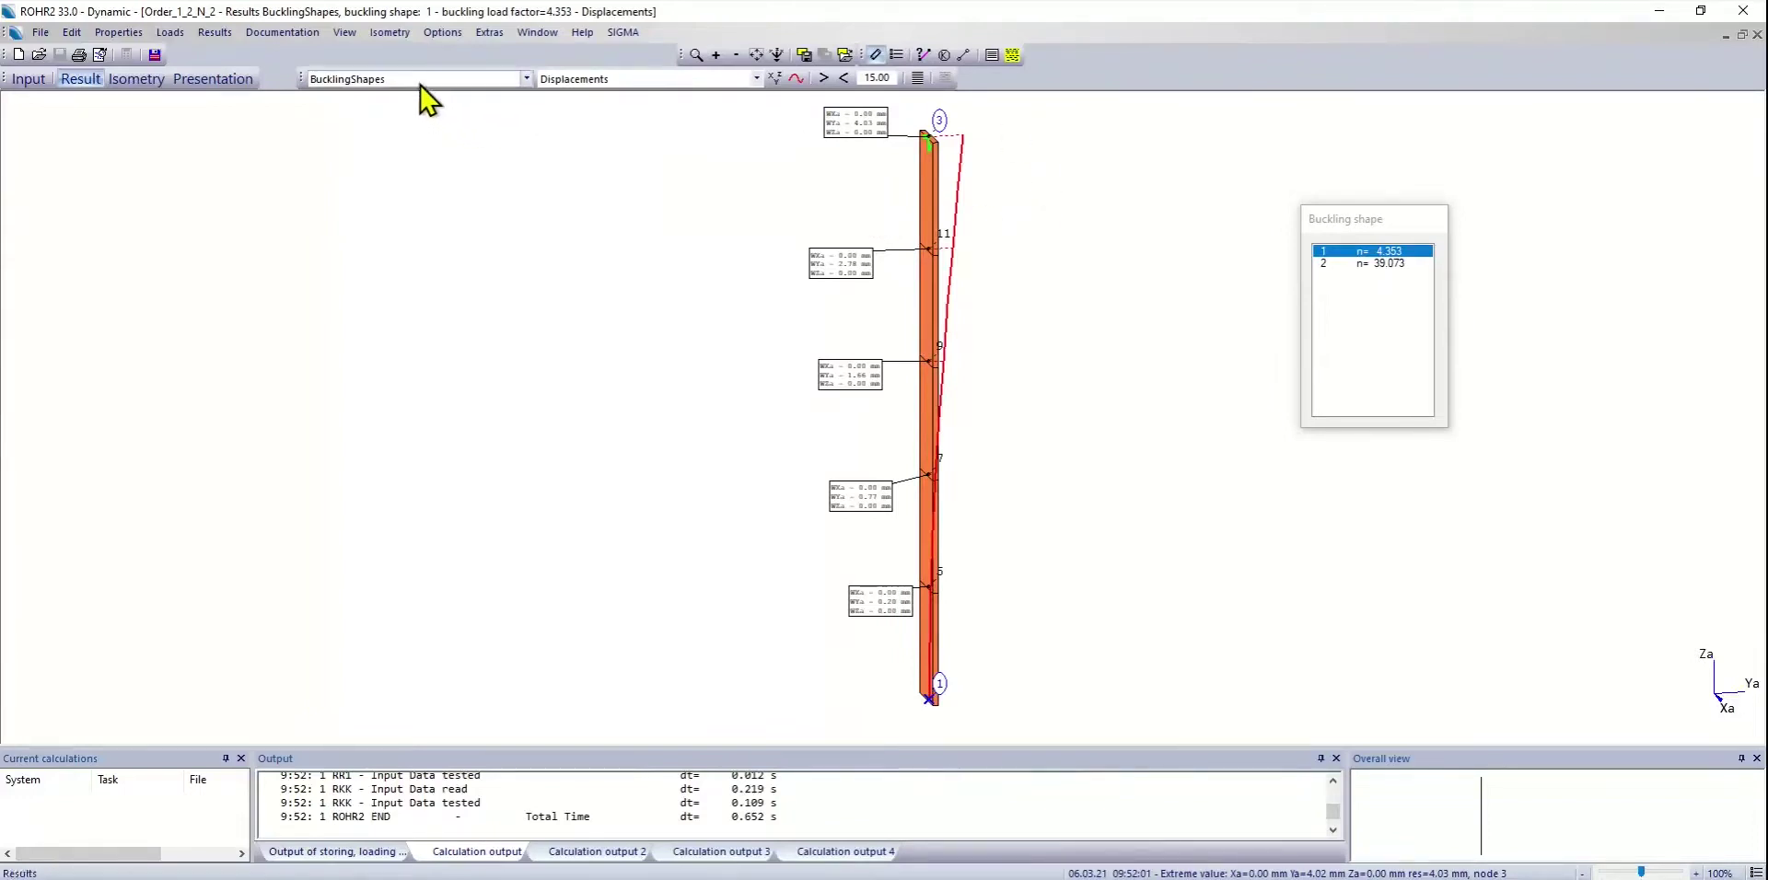
click(426, 119)
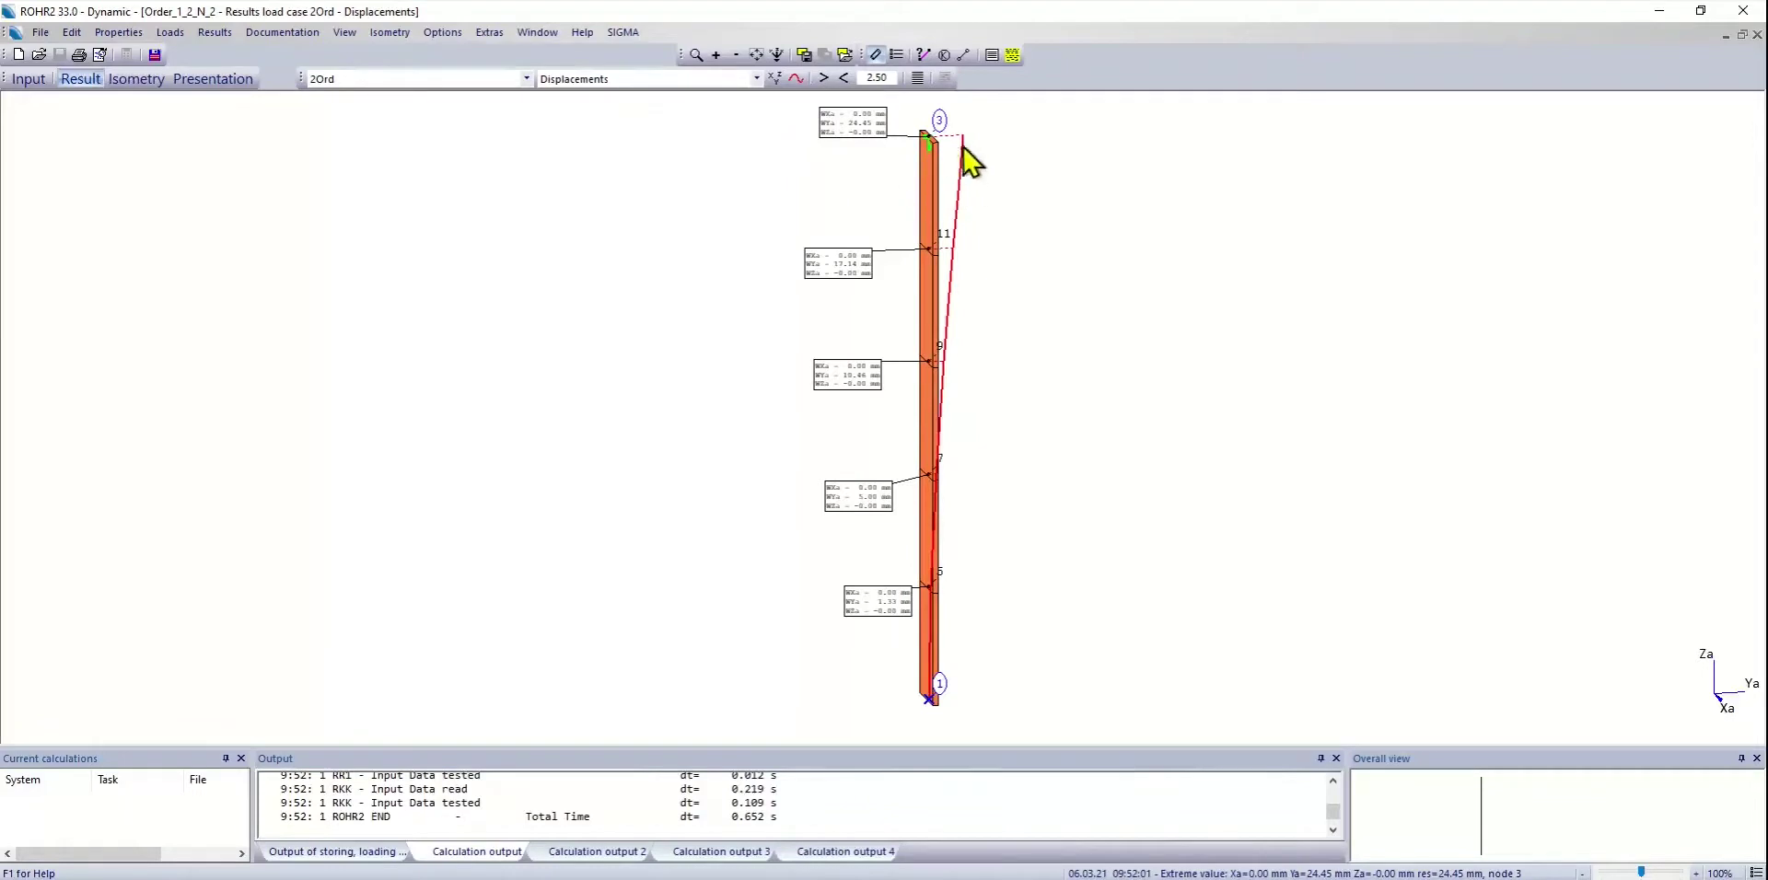
- Compare 1OrdLin and 2Ord again, end on 2OrdGeNL (24.62 mm at node 3), then return to input
click(458, 79)
click(463, 105)
click(461, 81)
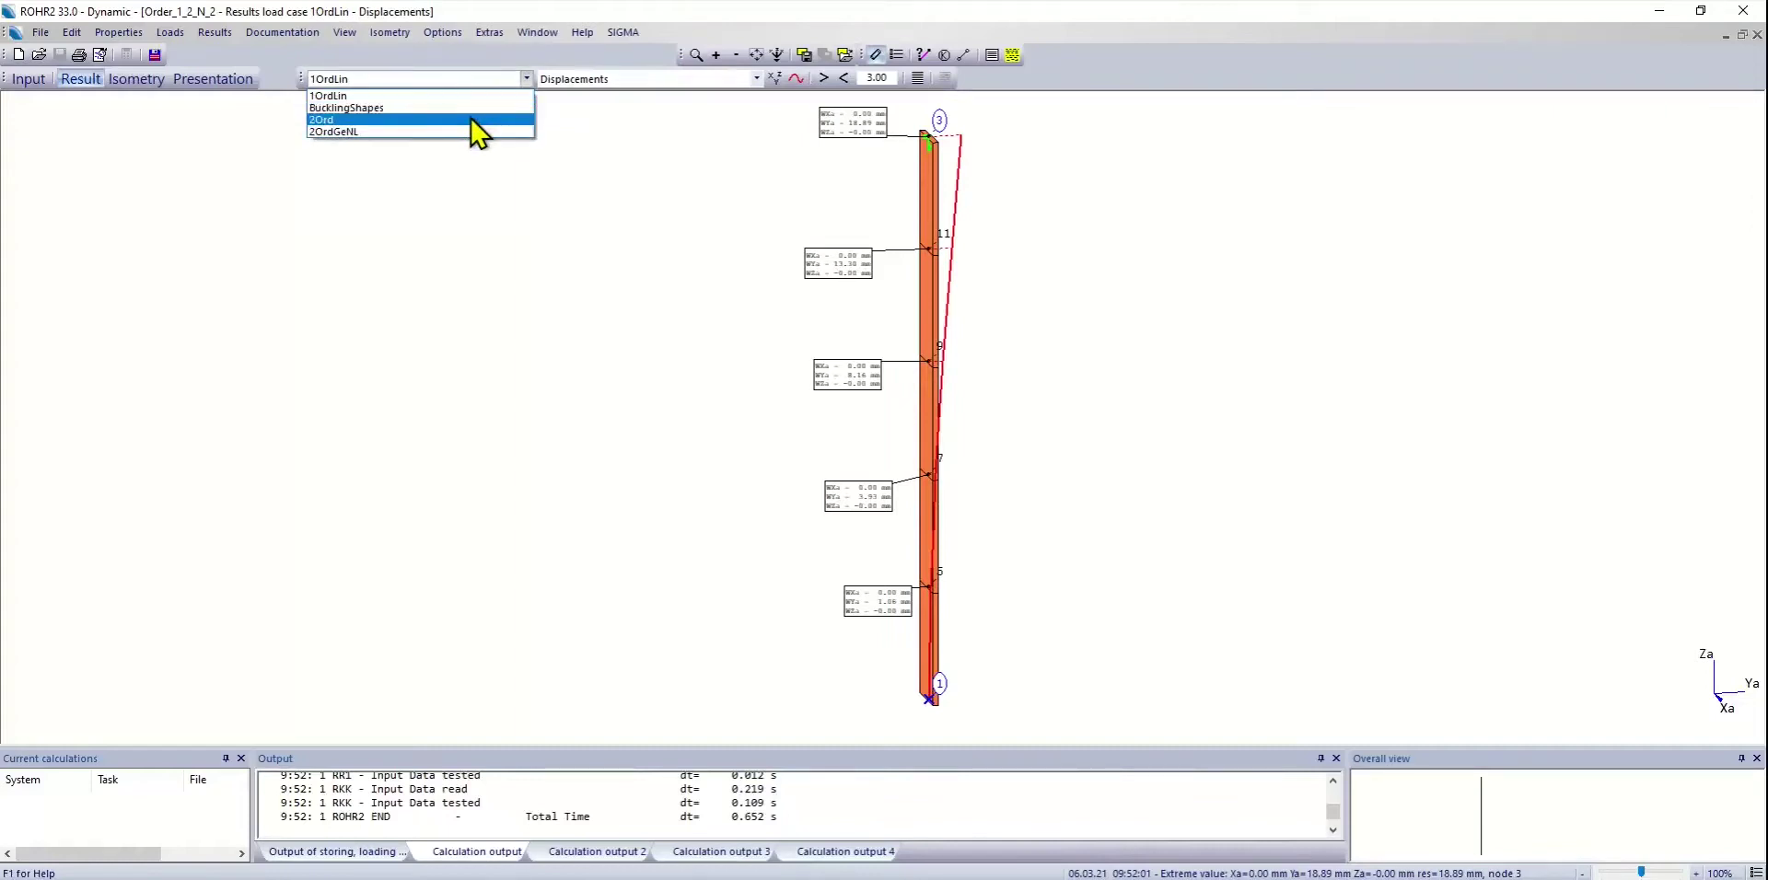
click(477, 119)
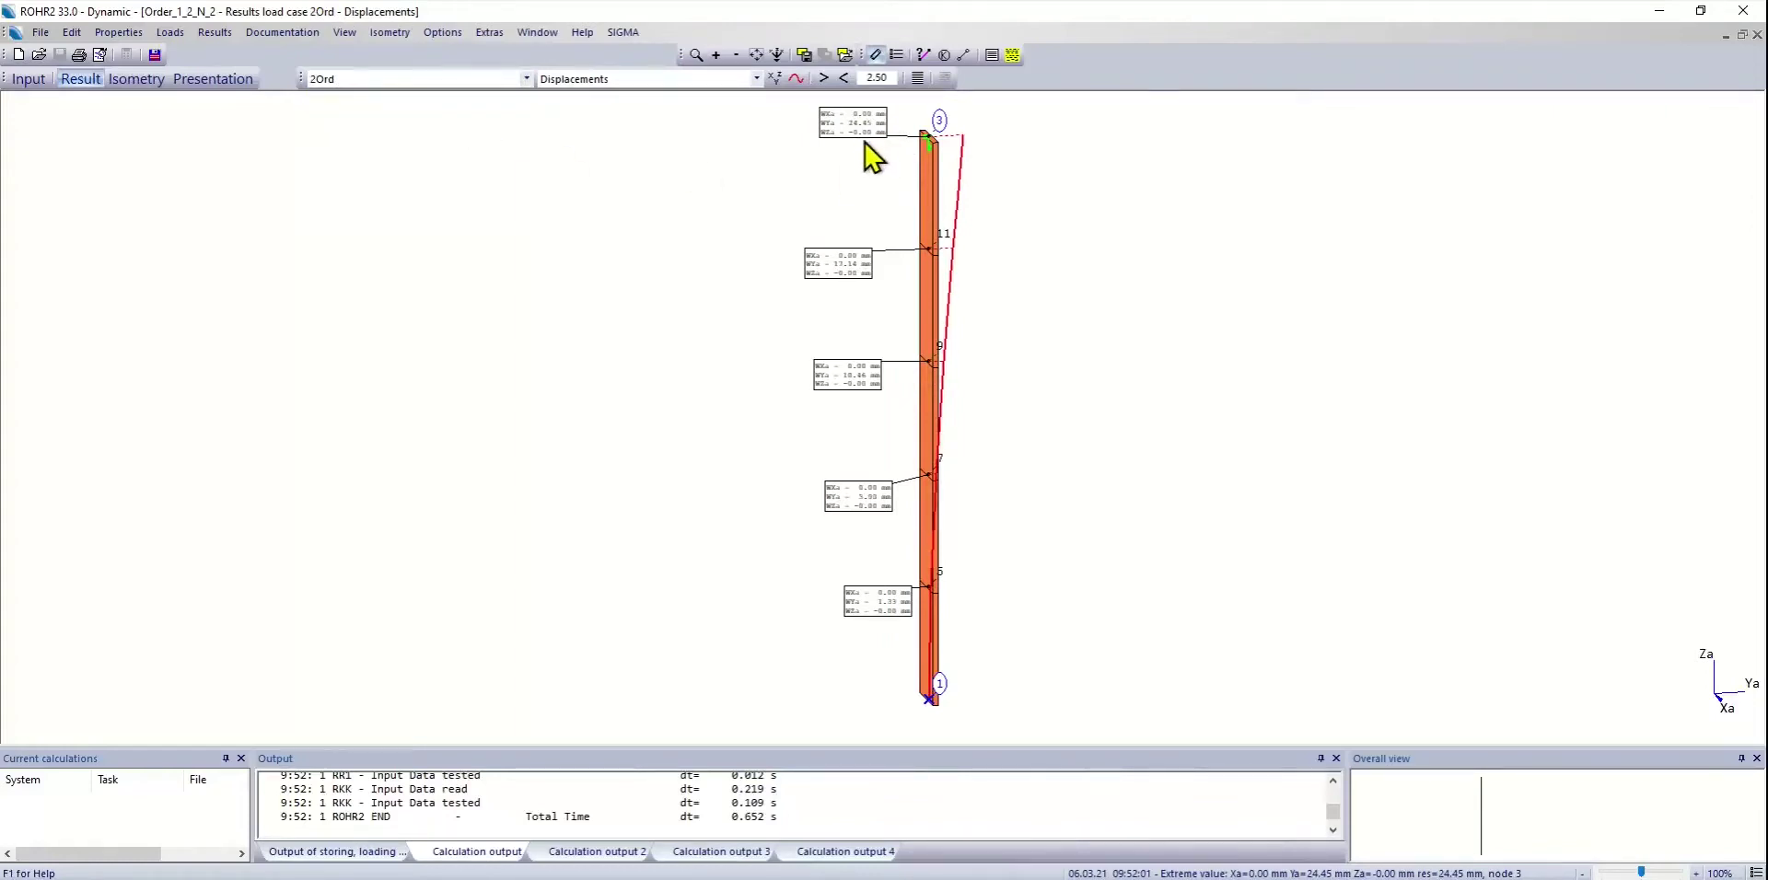
click(350, 80)
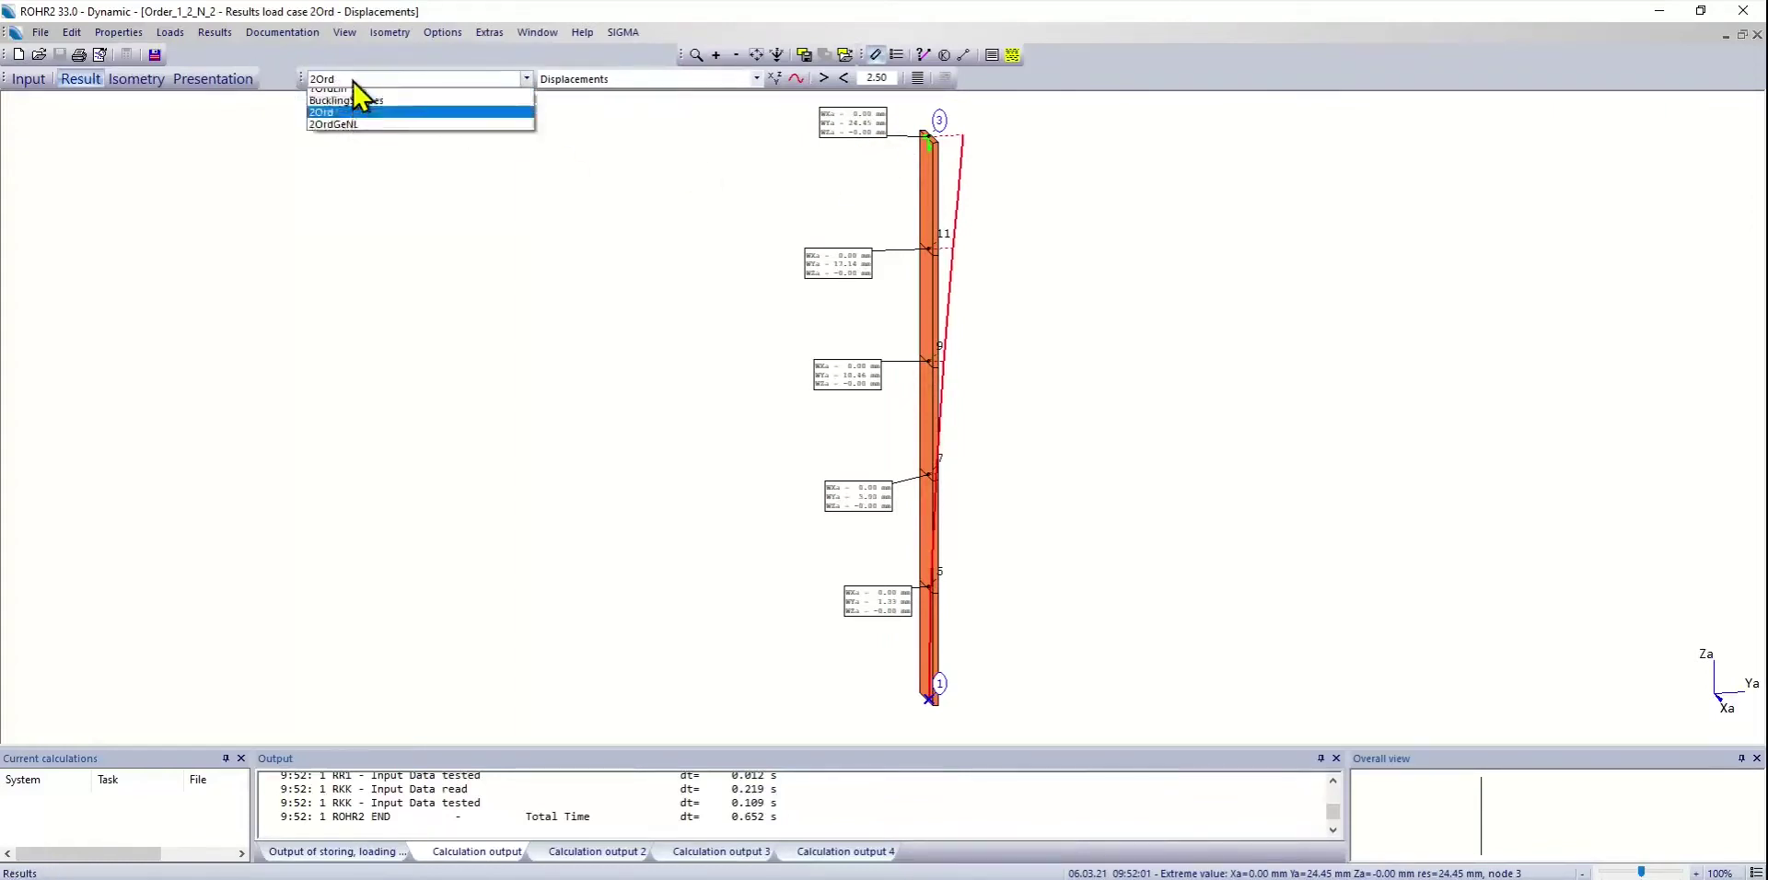
click(363, 132)
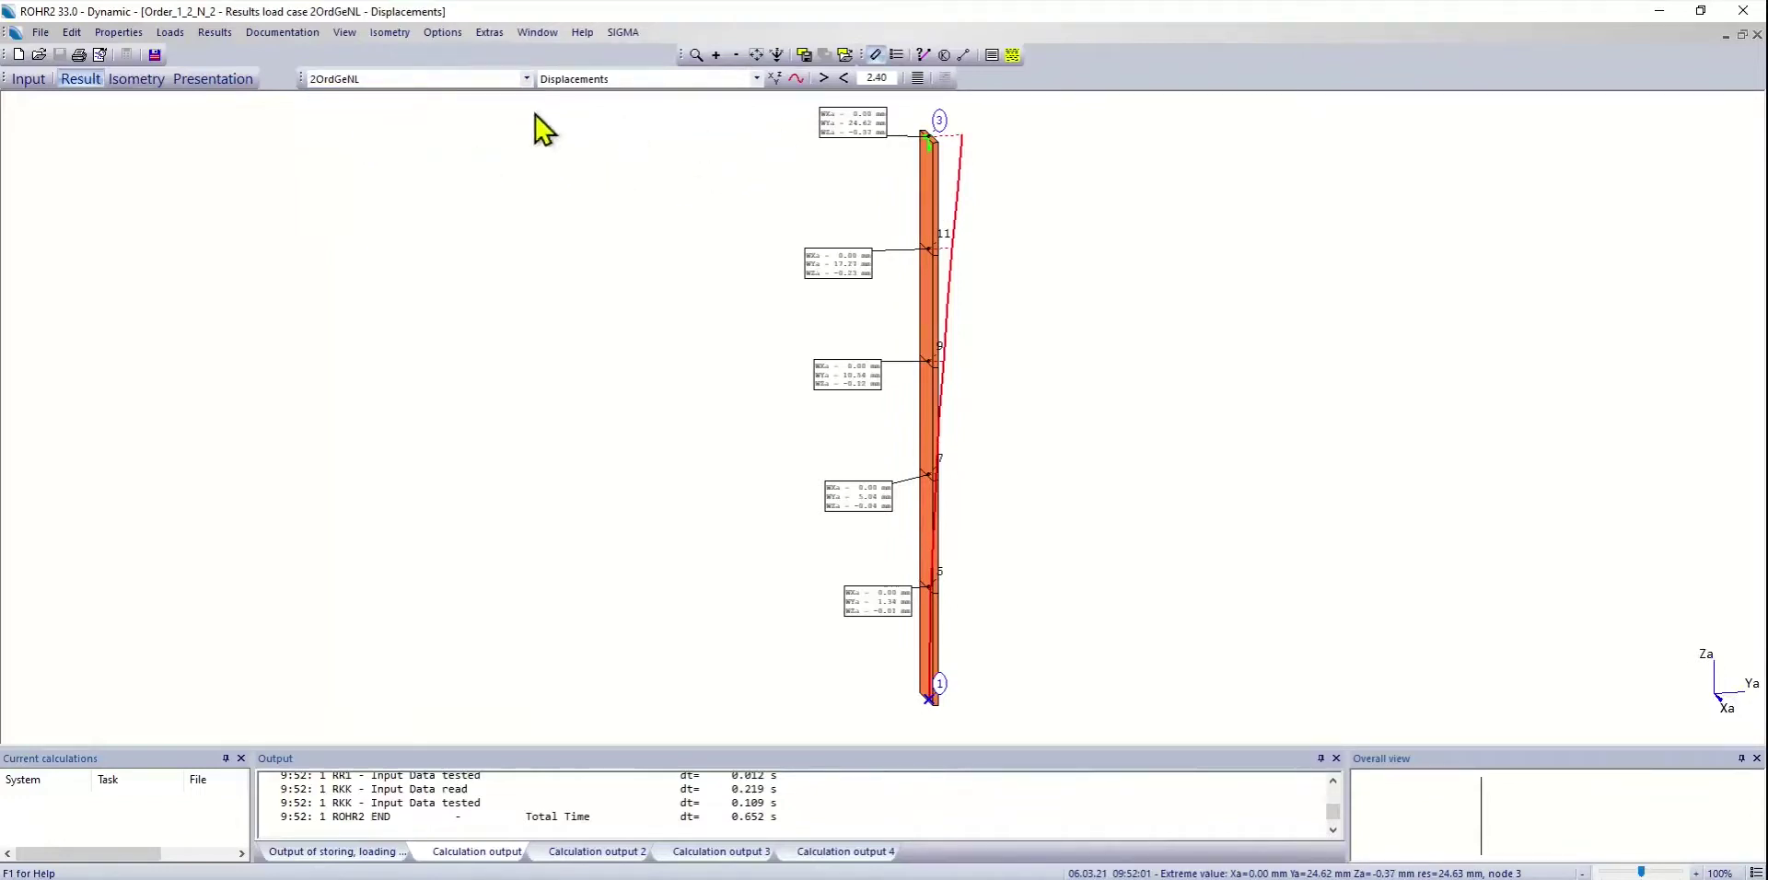
click(28, 79)
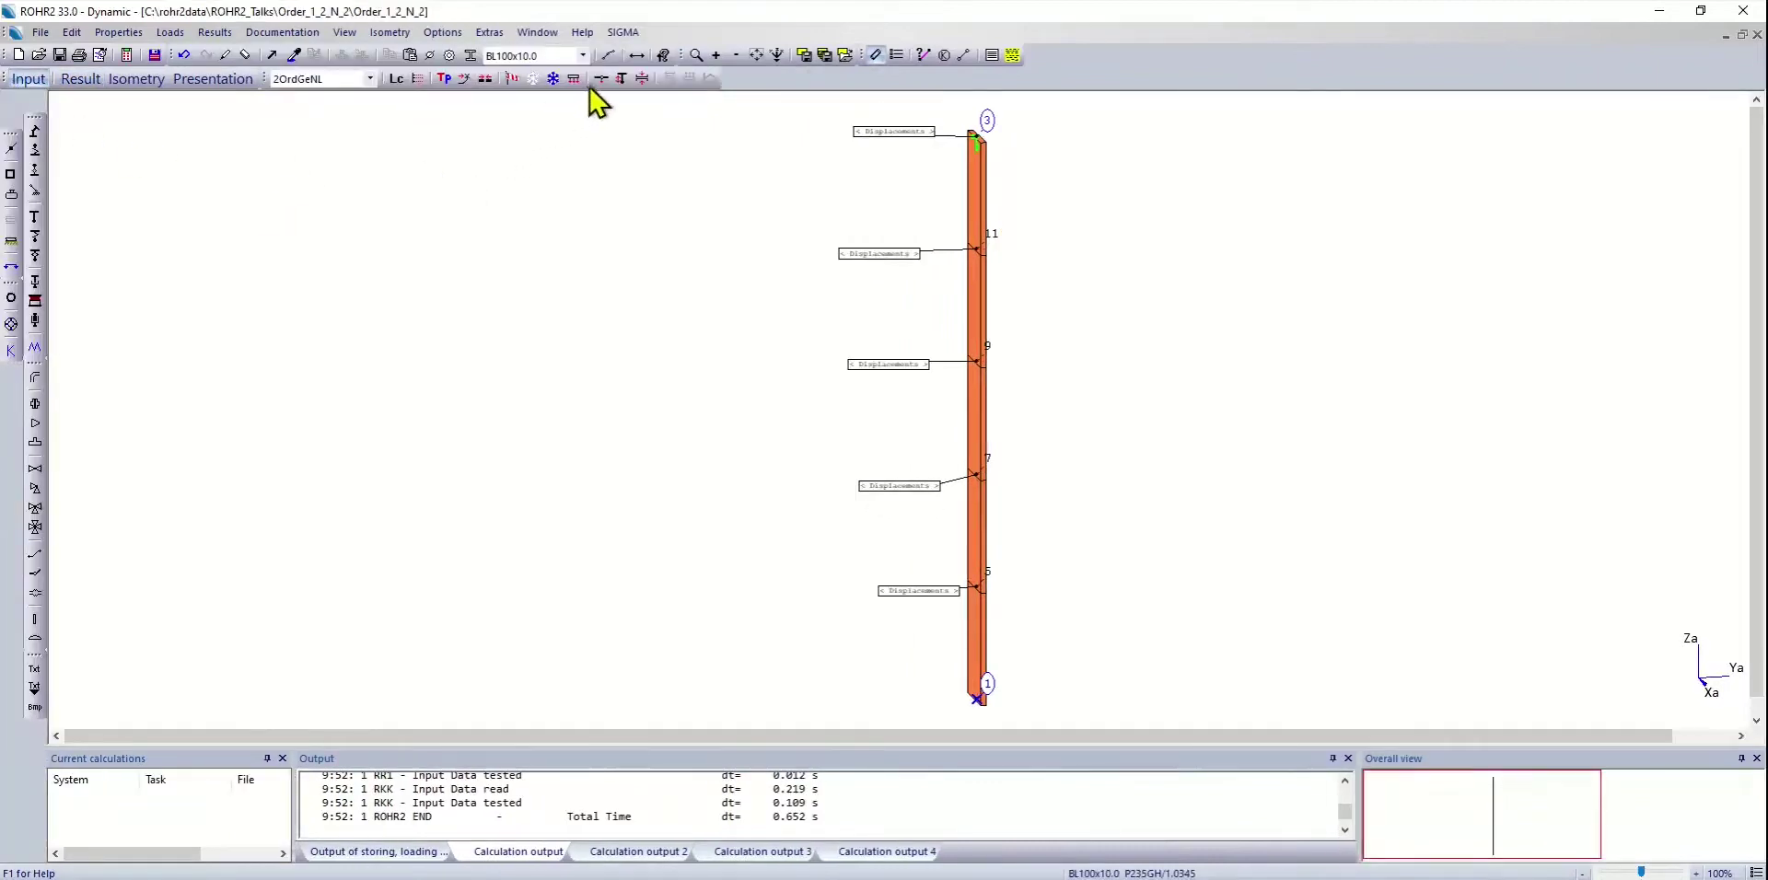
- In Primary loads, change node 3's point load to QZ = -4 kN
click(365, 80)
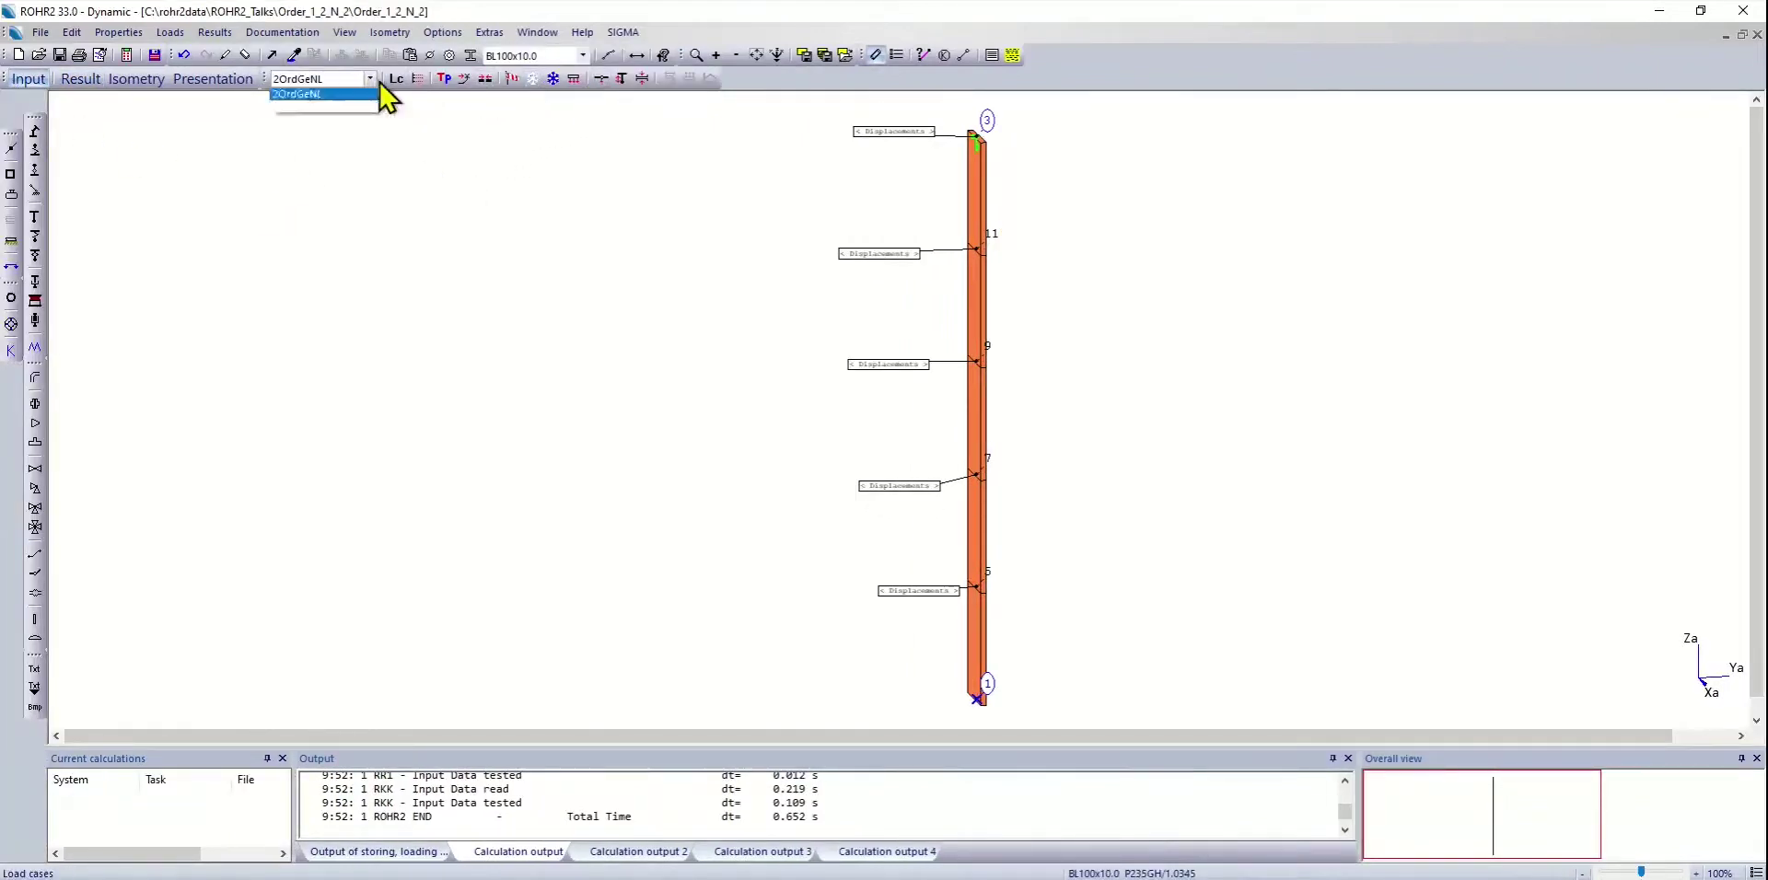
click(360, 96)
click(600, 79)
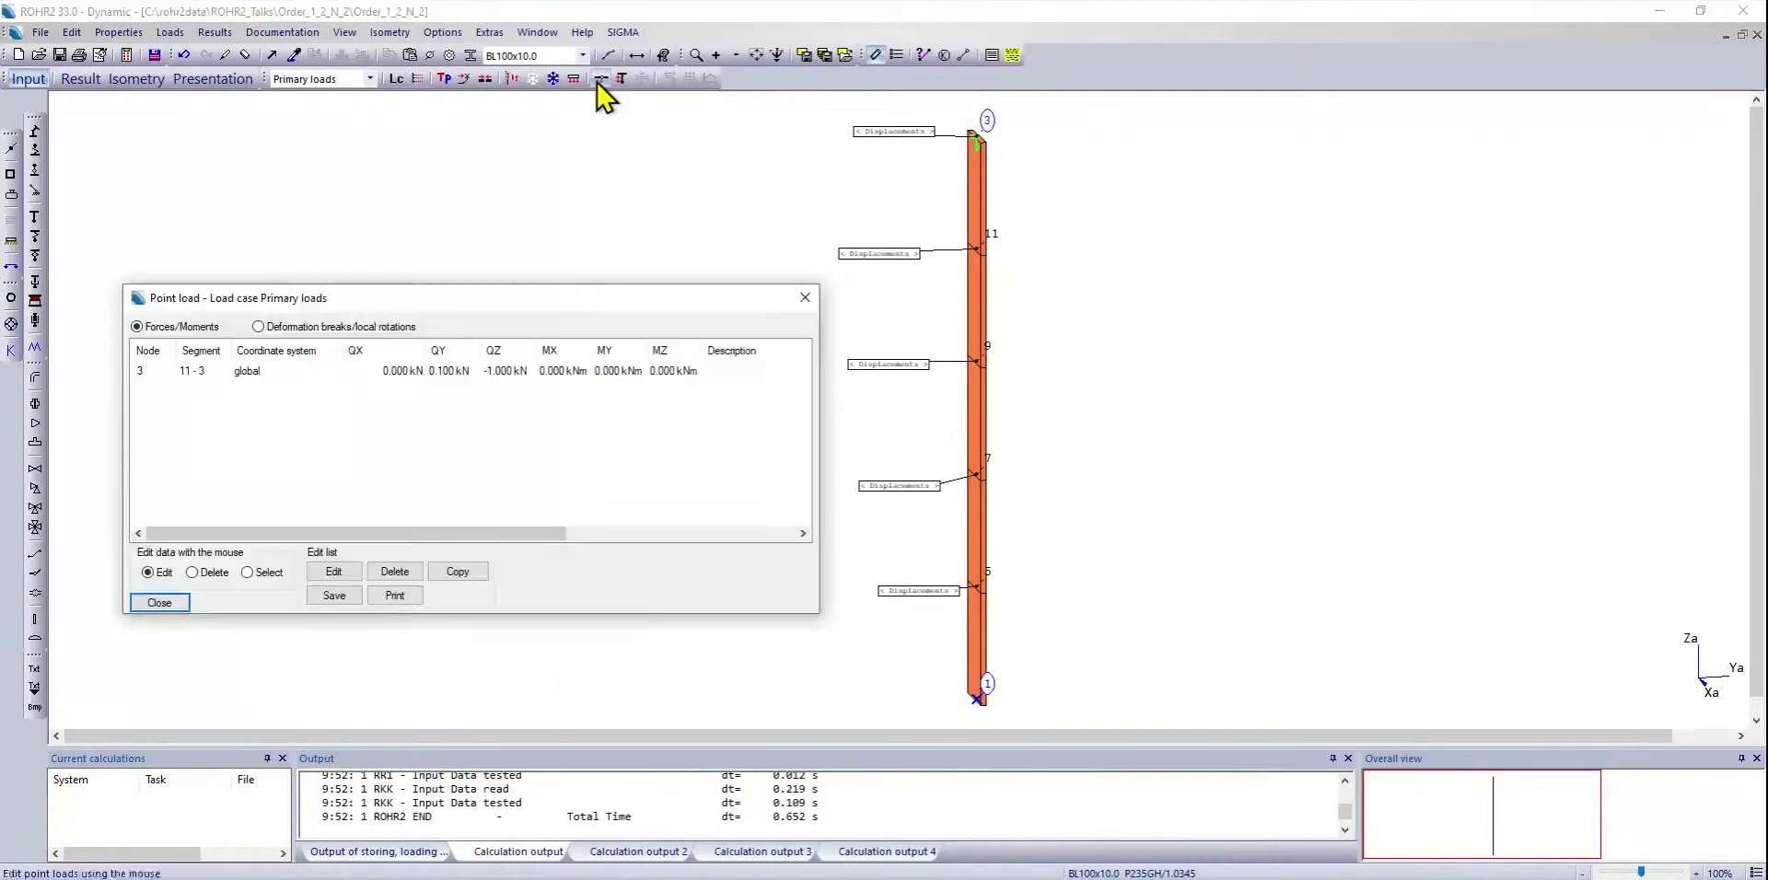
double_click(605, 372)
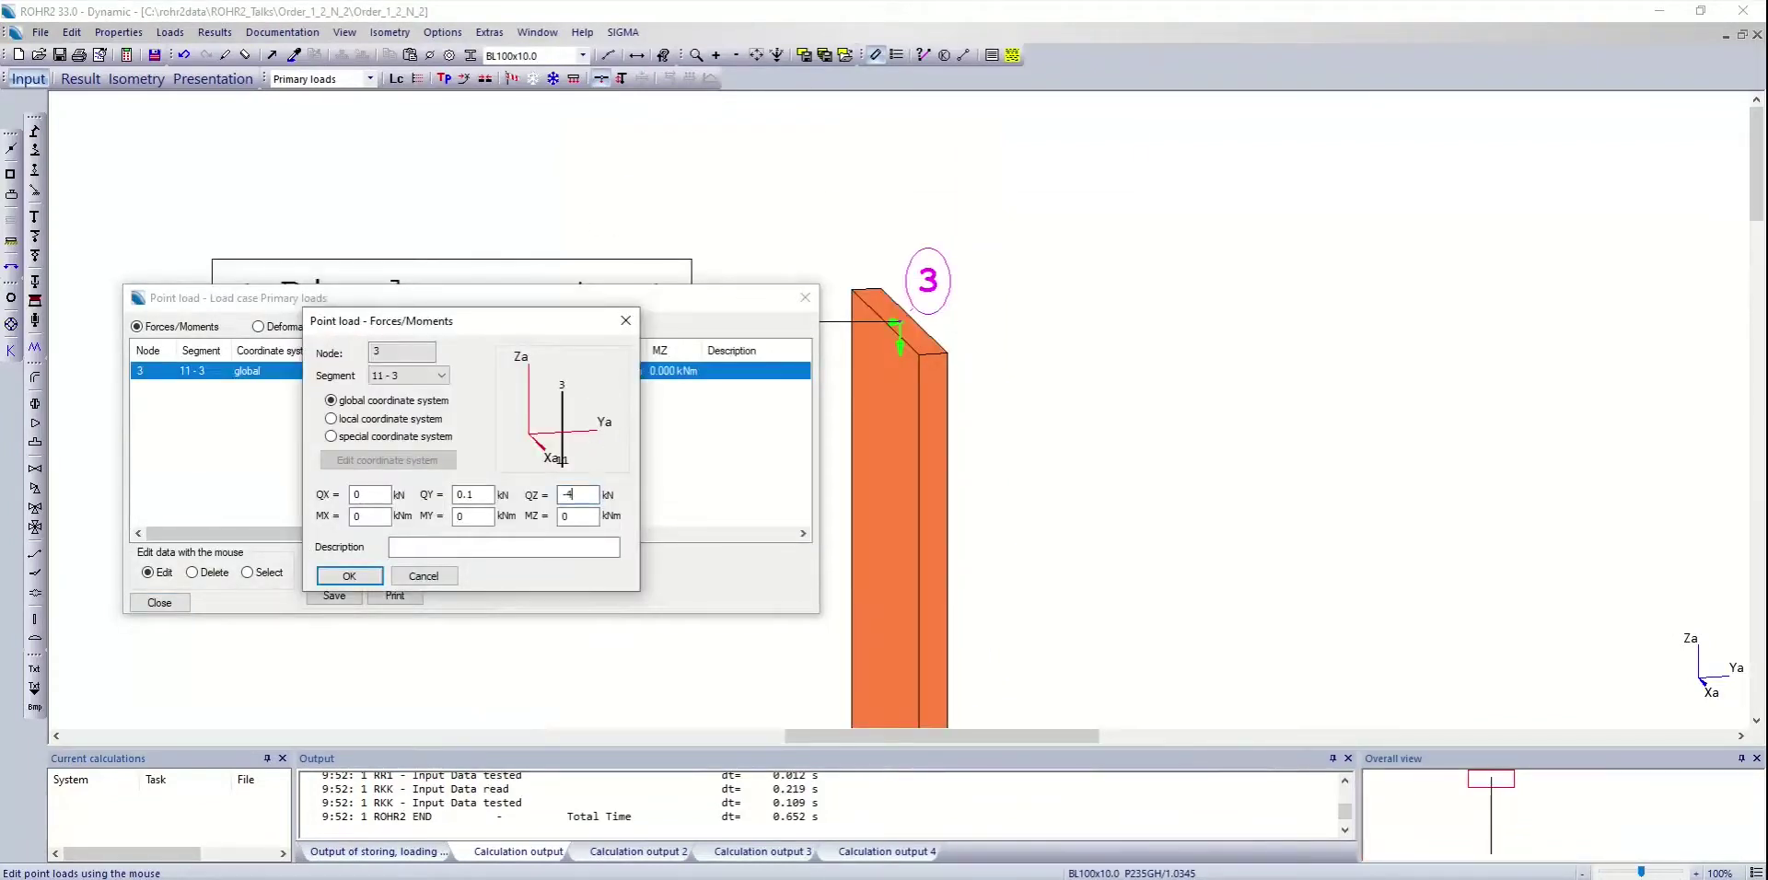
text(-4)
click(349, 576)
click(162, 604)
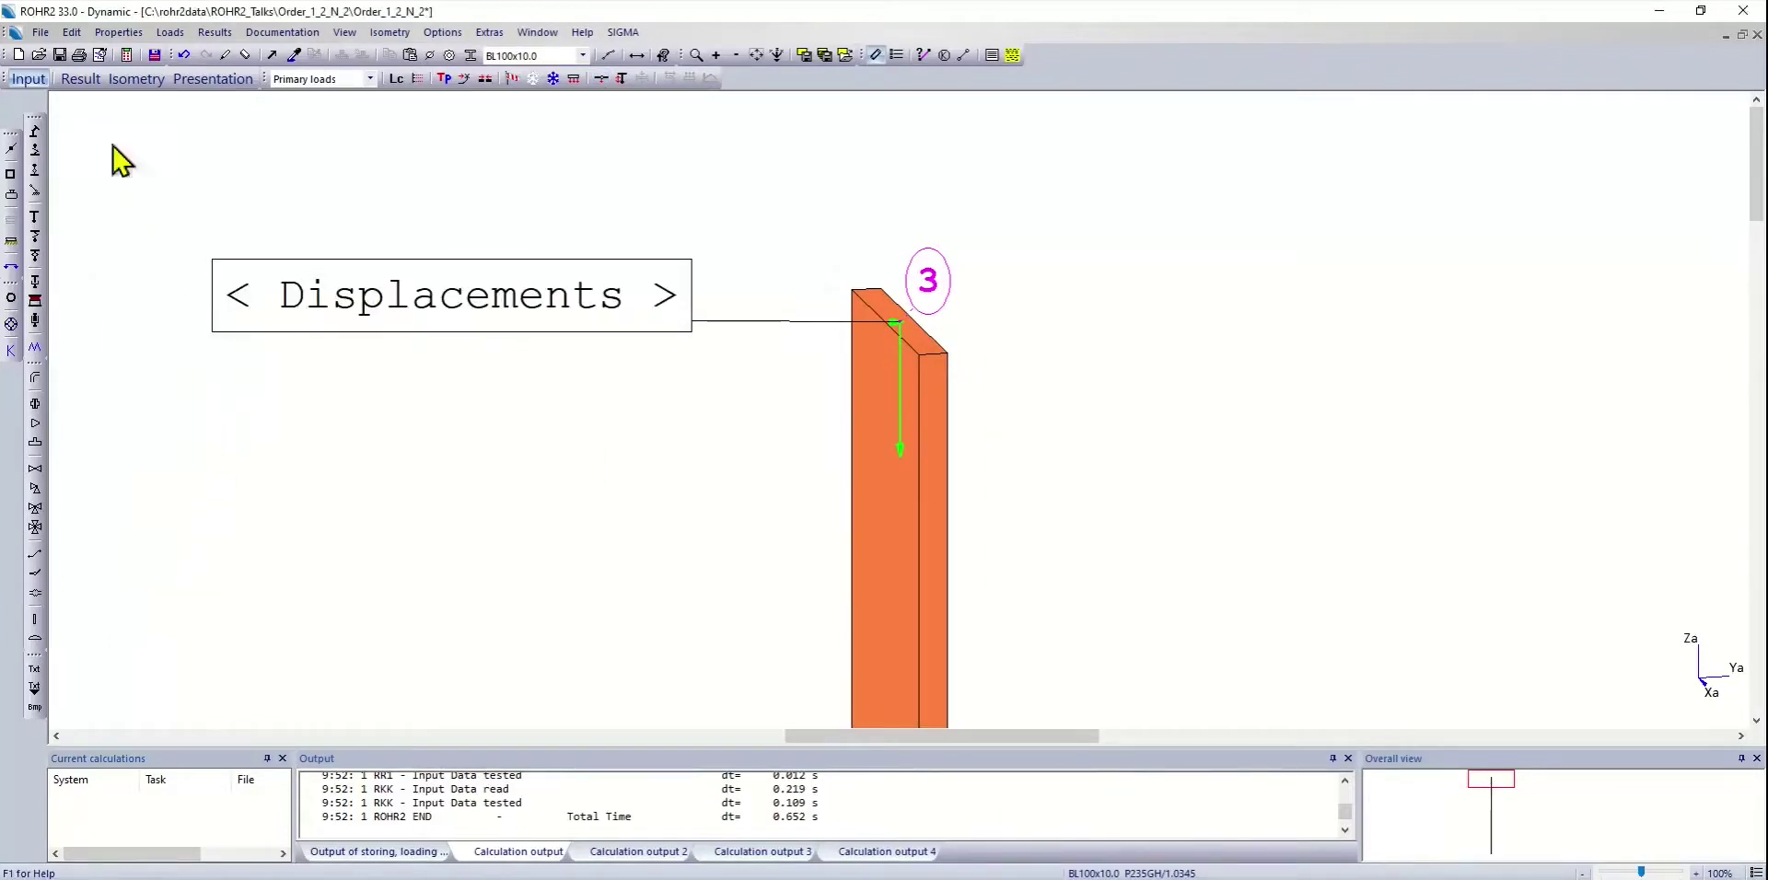
- Rerun the calculation for all four load cases, finishing with 0 errors
click(127, 55)
click(835, 585)
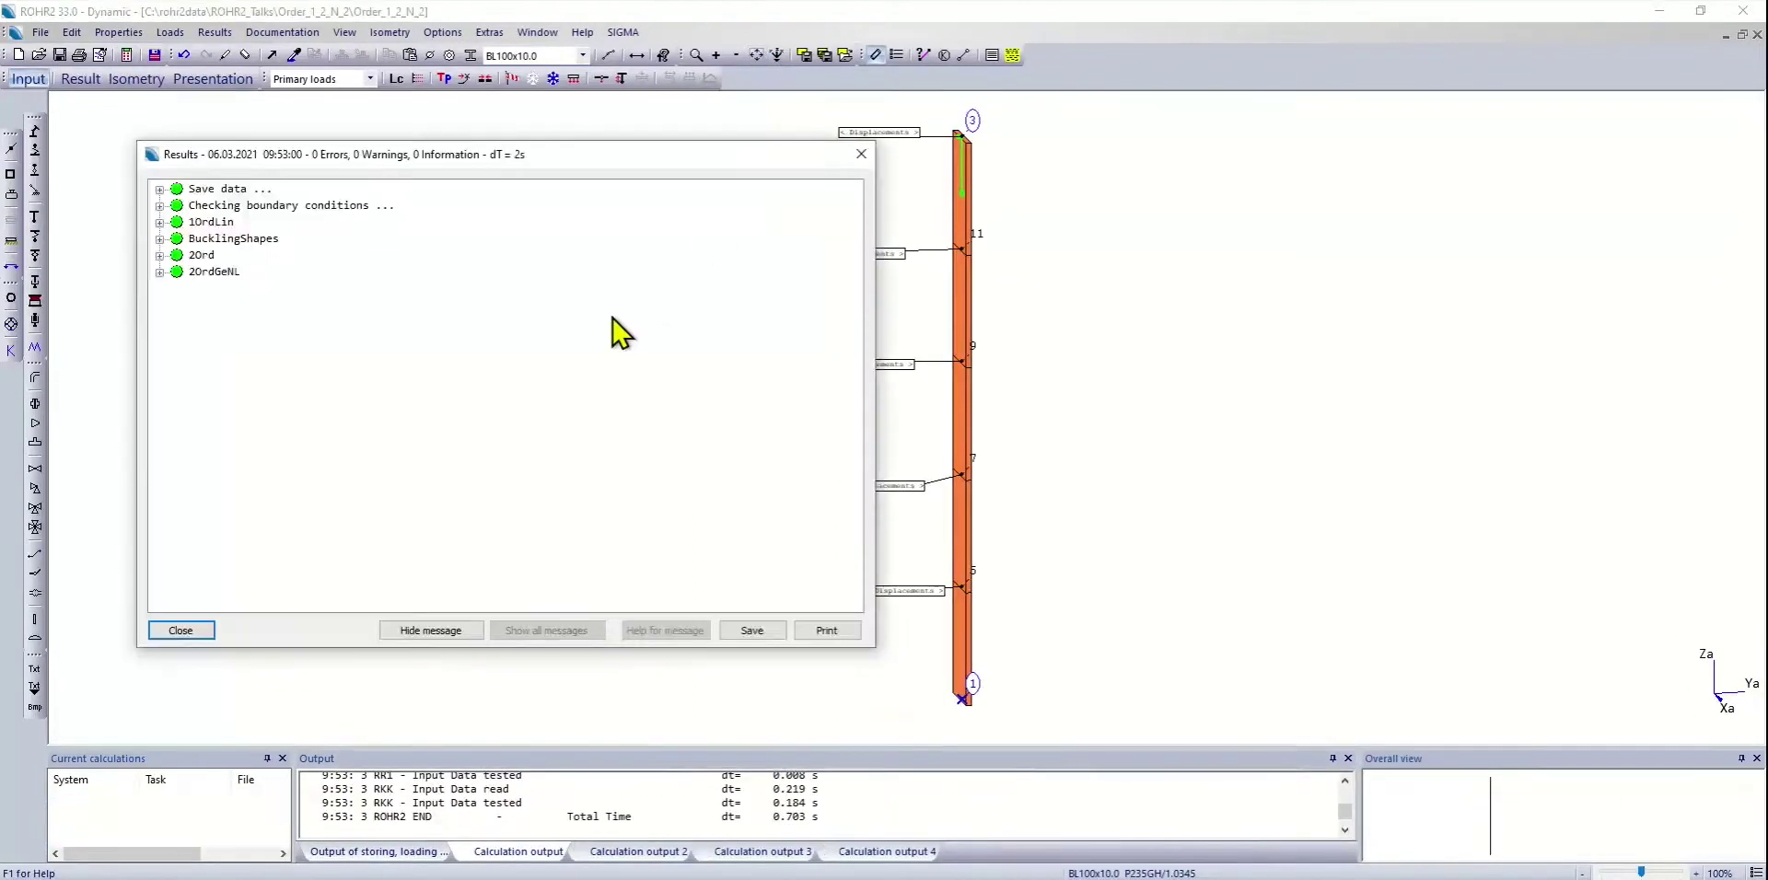
click(188, 630)
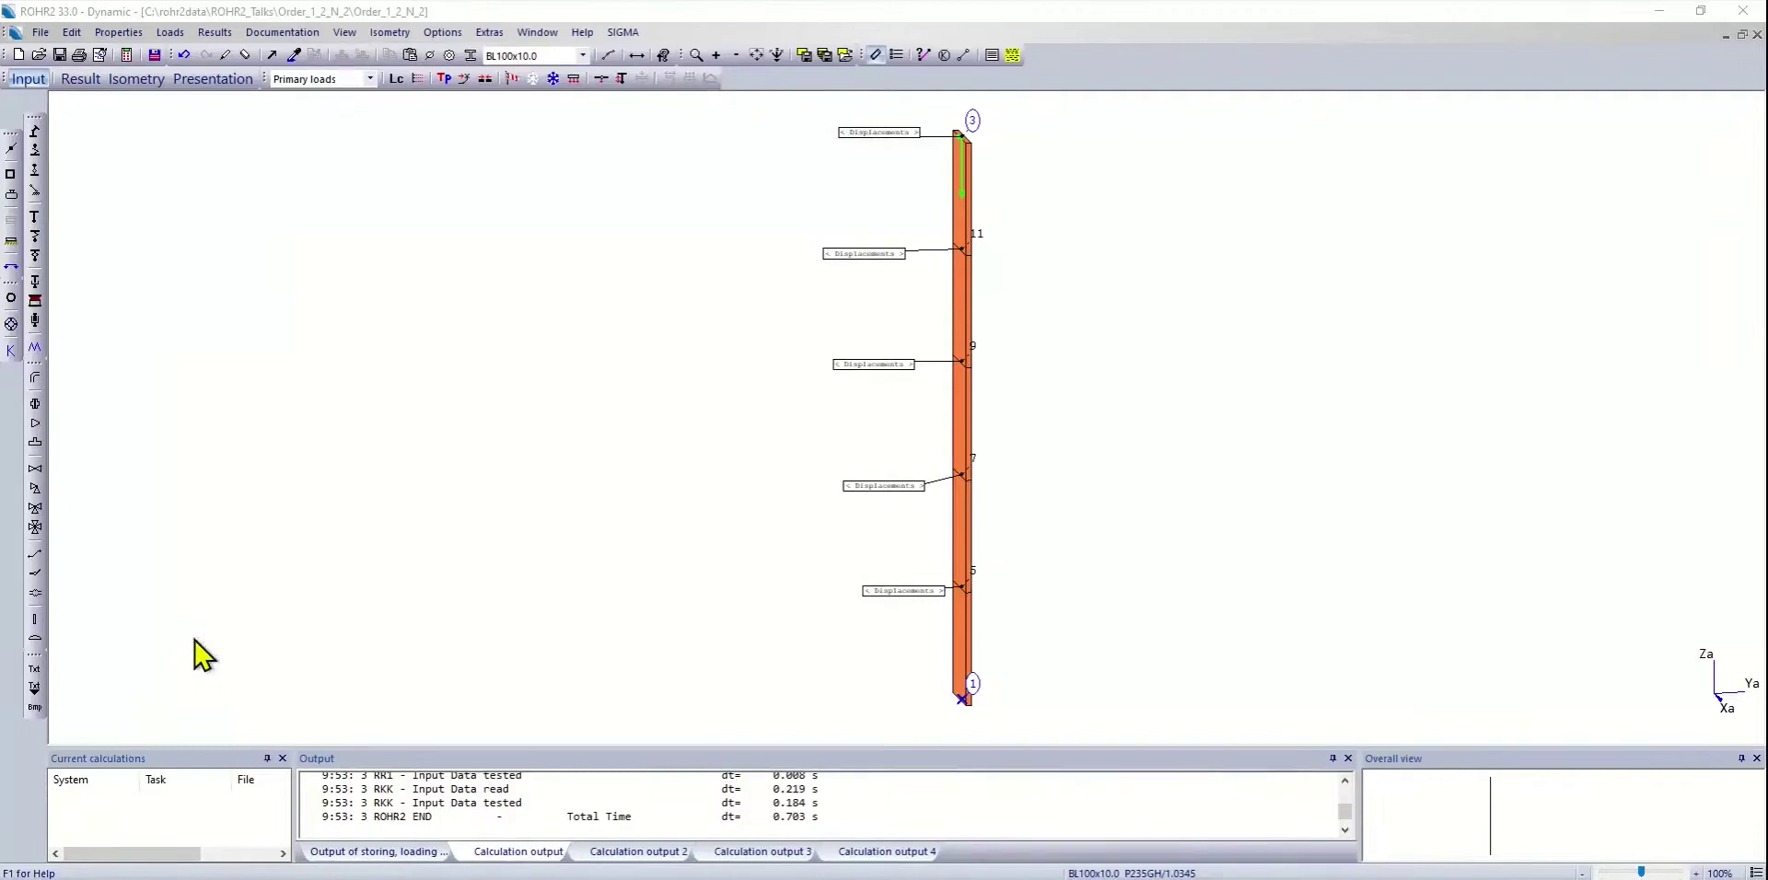
click(80, 79)
- Review the new 1OrdLin, BucklingShapes and 2Ord displacement results in turn
click(328, 96)
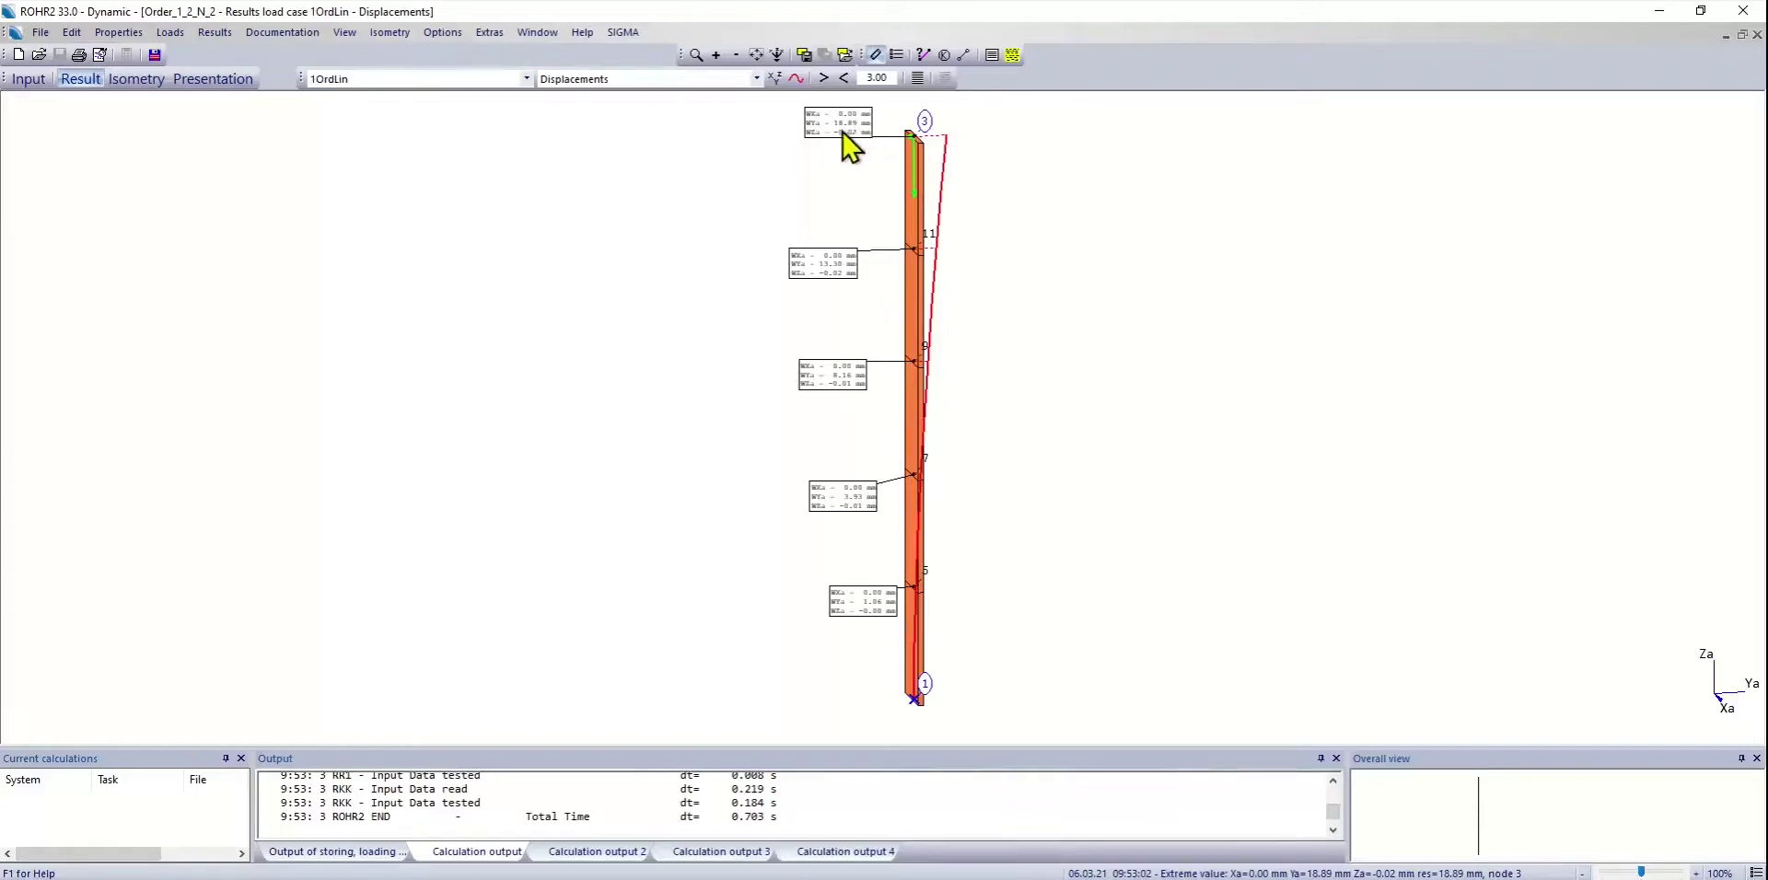
click(456, 80)
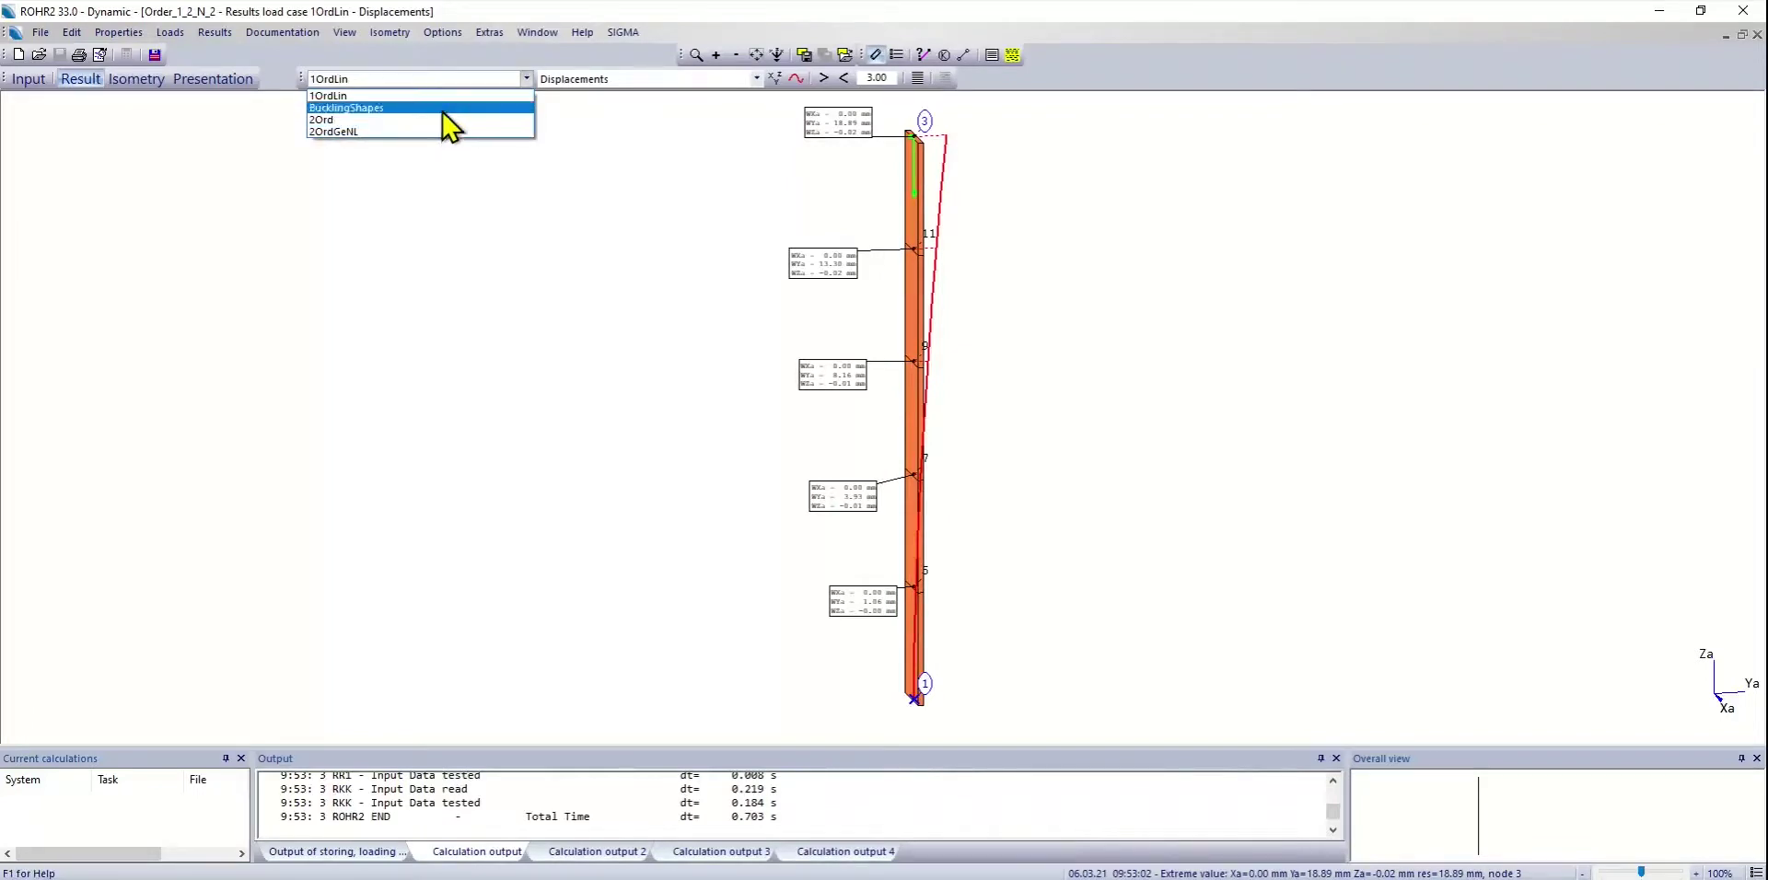
click(441, 108)
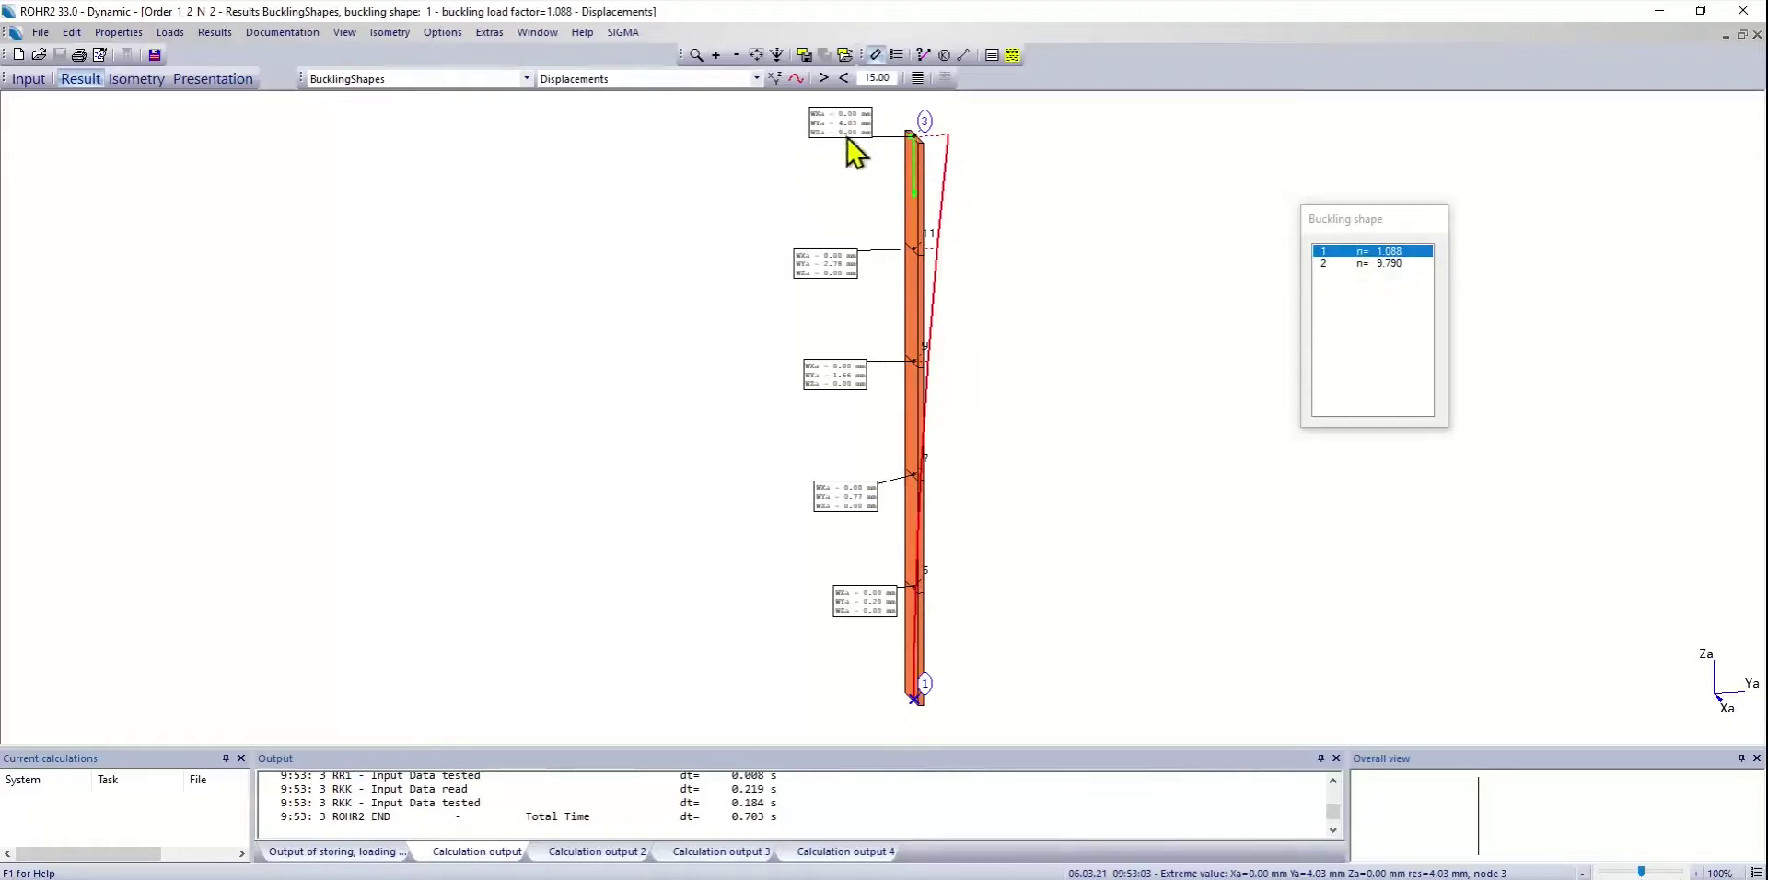
click(354, 81)
click(386, 134)
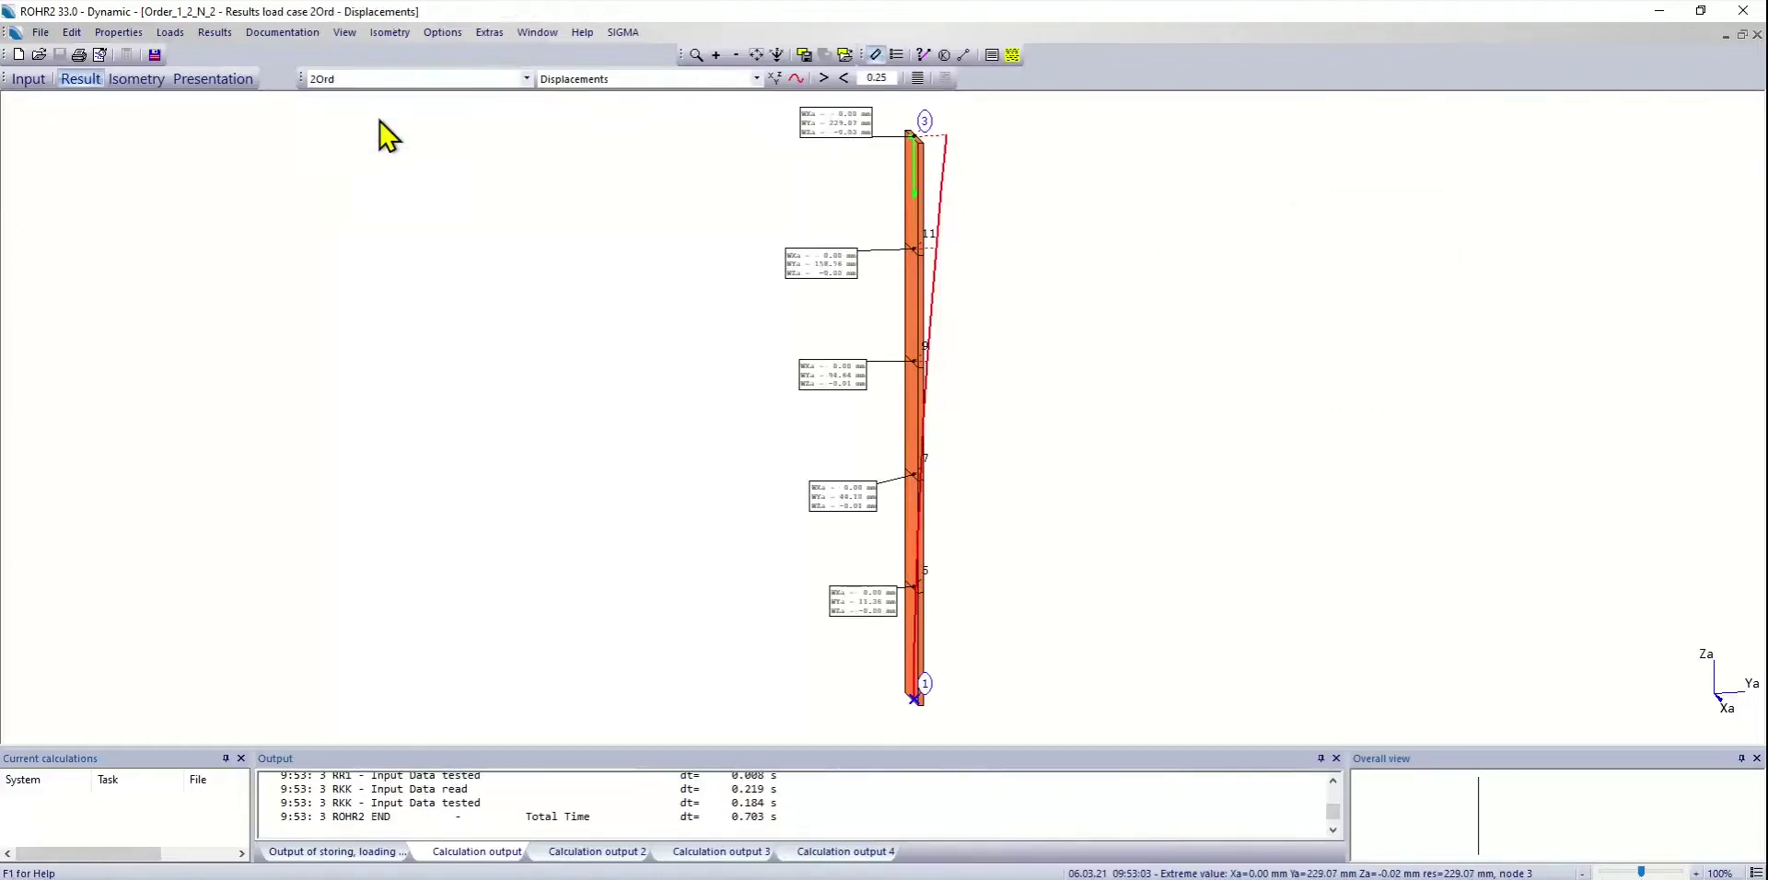
- Draw the 2Ord deflection (about 229 mm) at display scale 1.00
click(892, 77)
text(1)
key(Return)
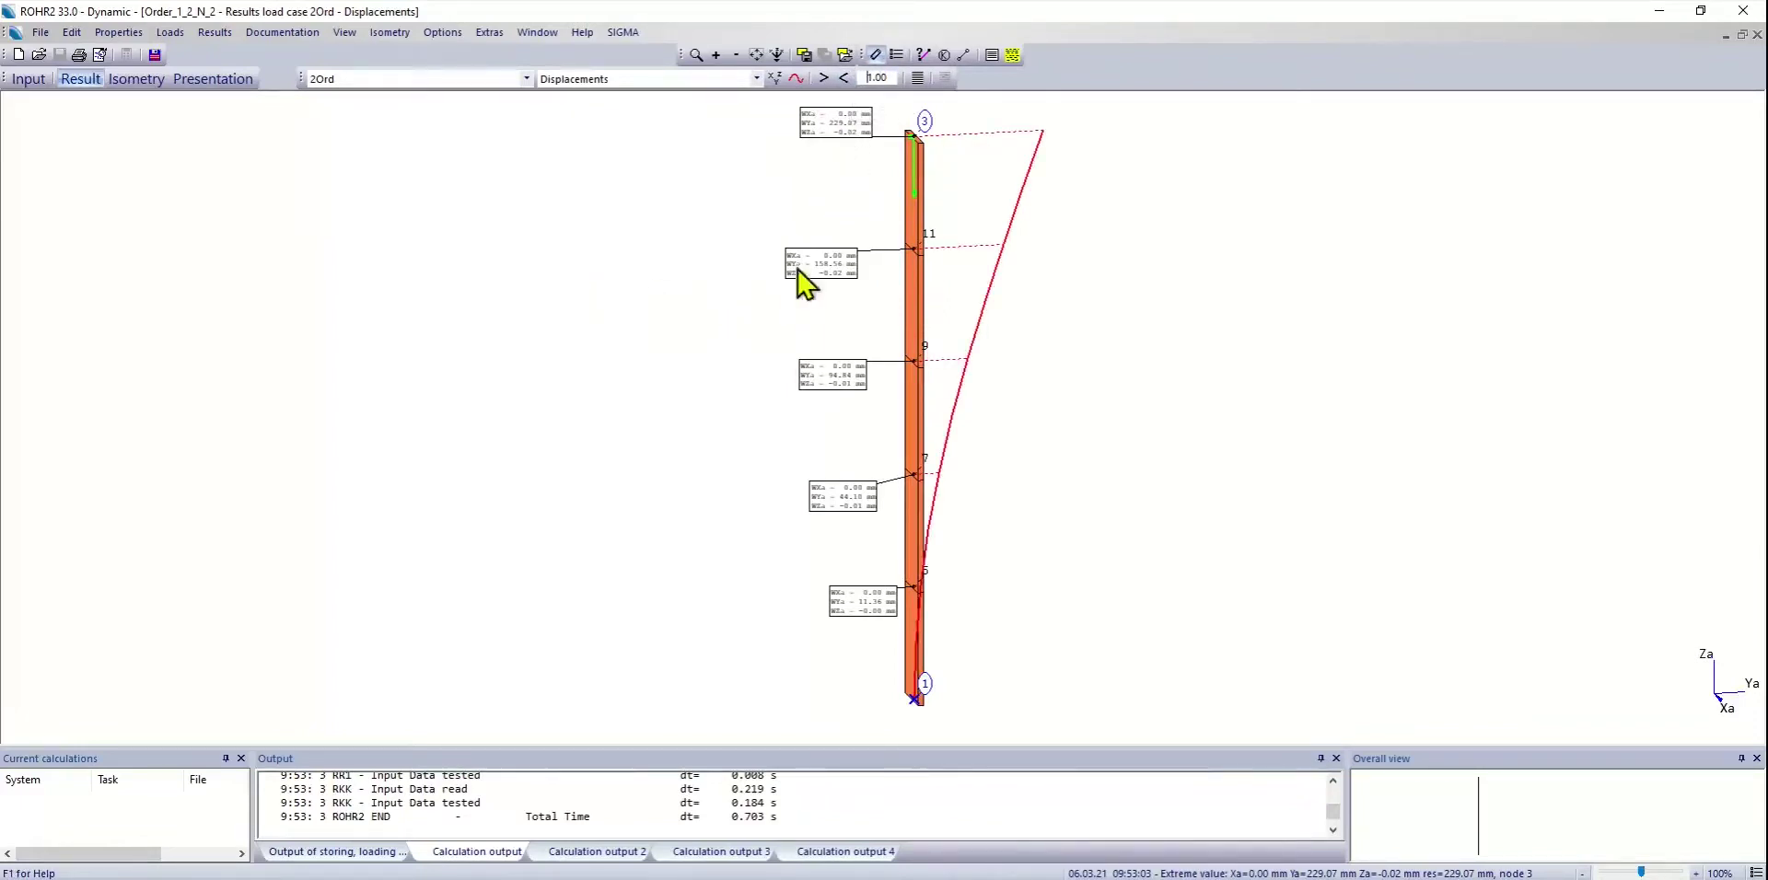
click(450, 80)
click(757, 140)
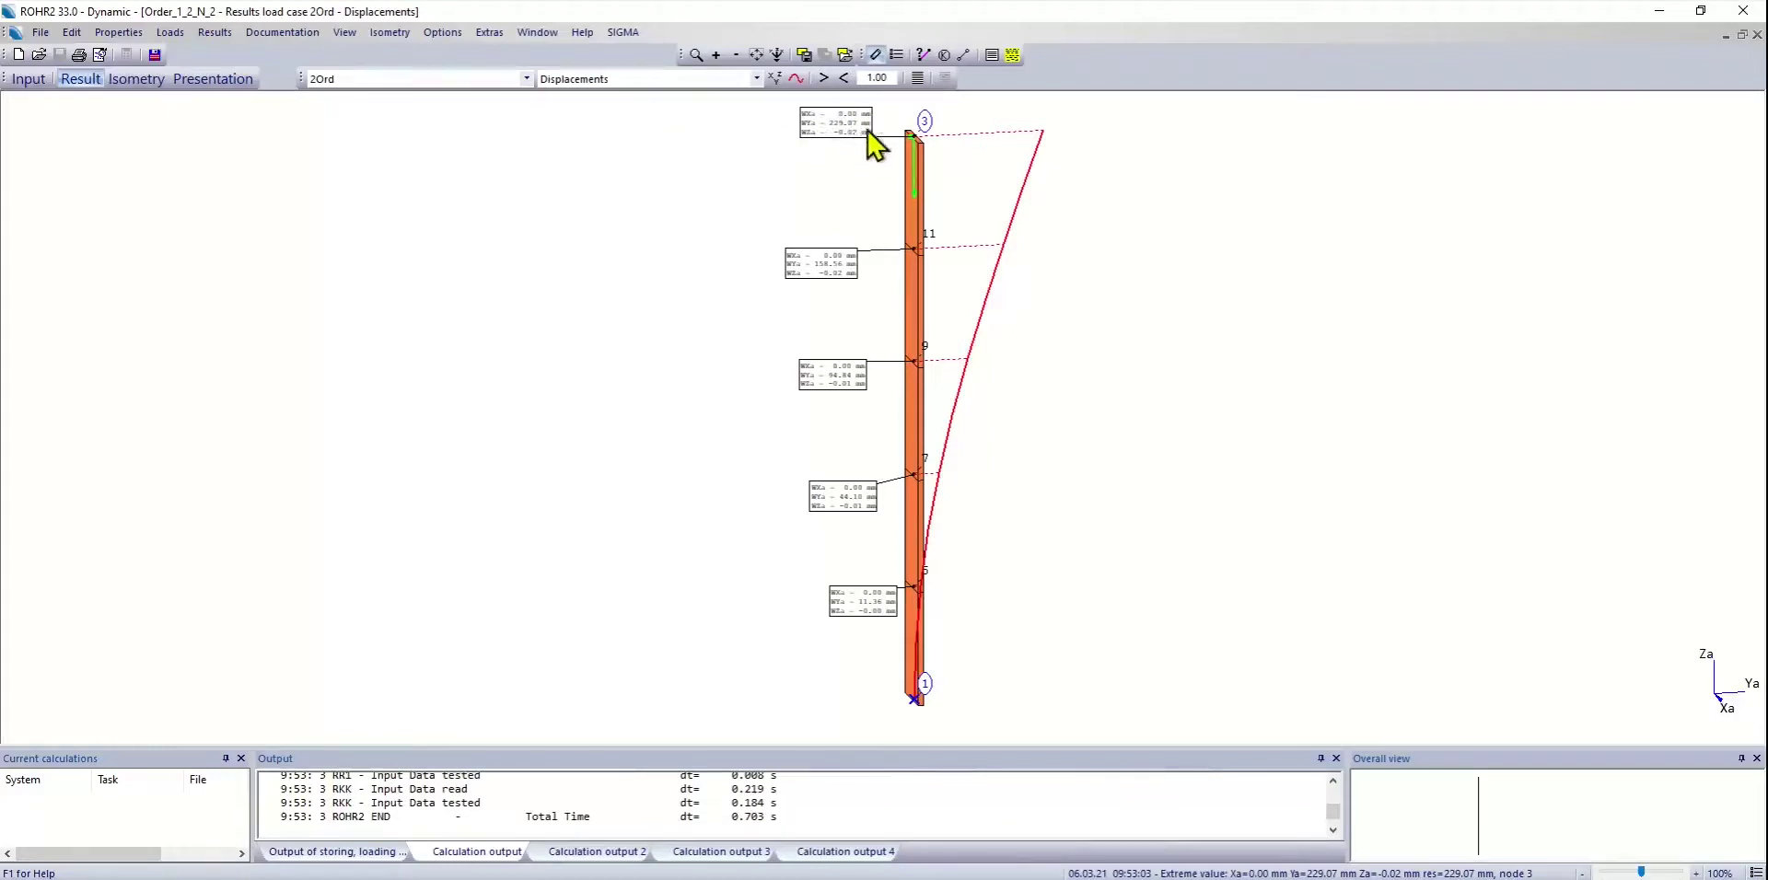
click(470, 83)
- Show 2OrdGeNL displacements at scale 1.00, with 245.33 mm sideways at top node 3
click(457, 148)
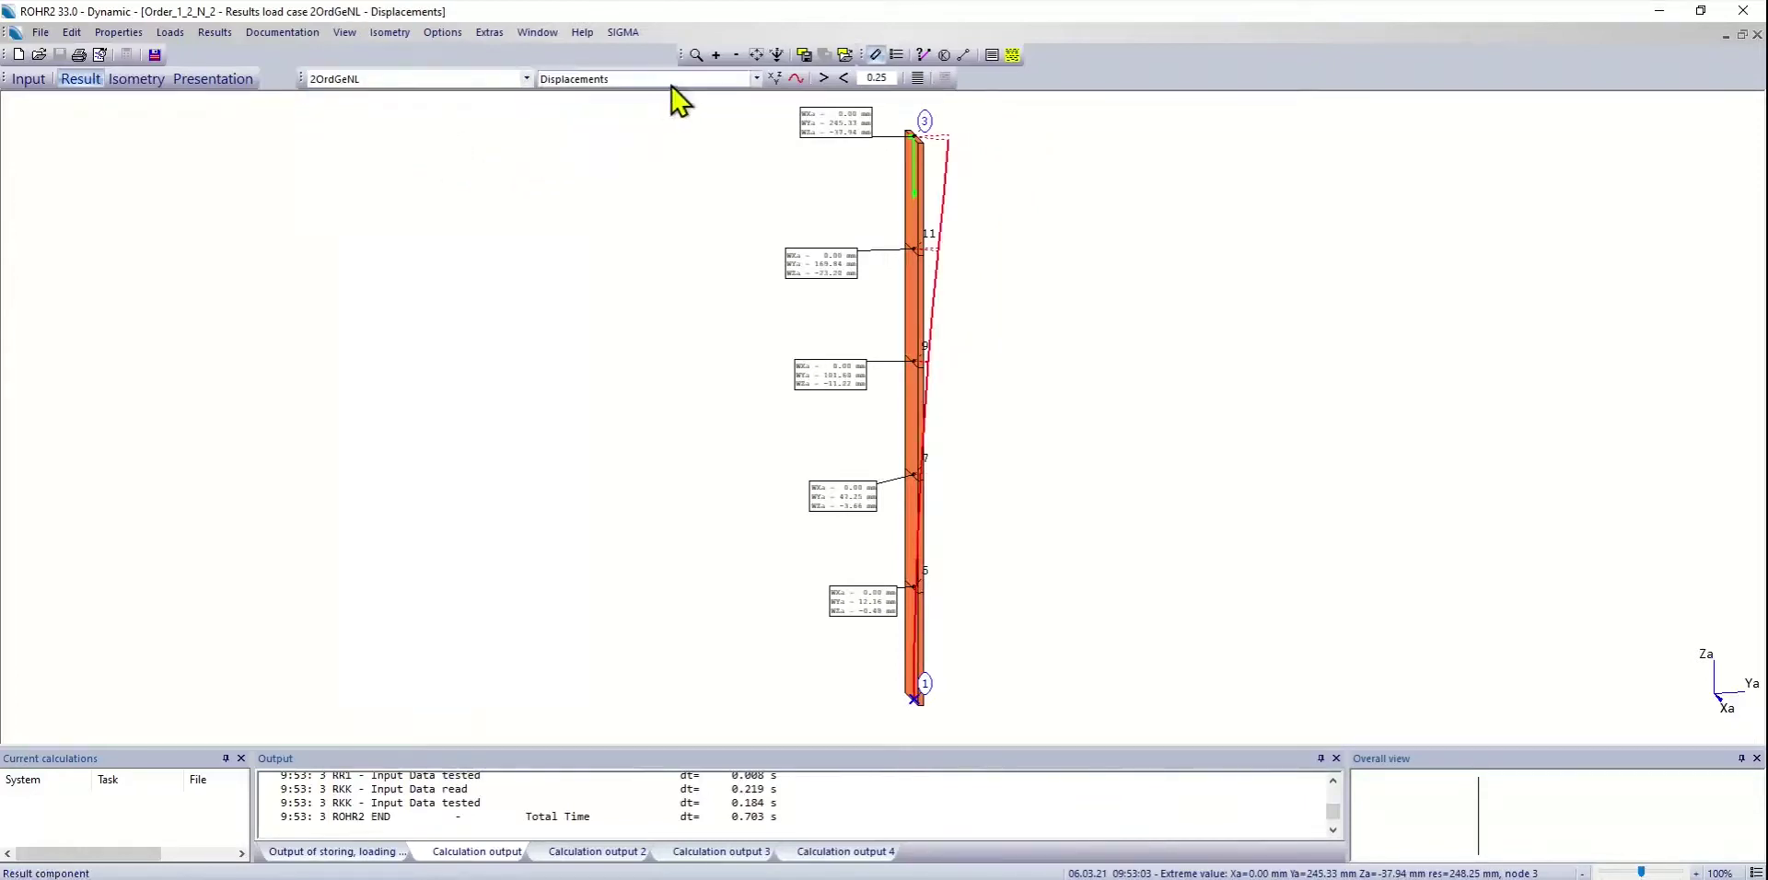
drag(892, 77, 842, 73)
text(1)
key(Return)
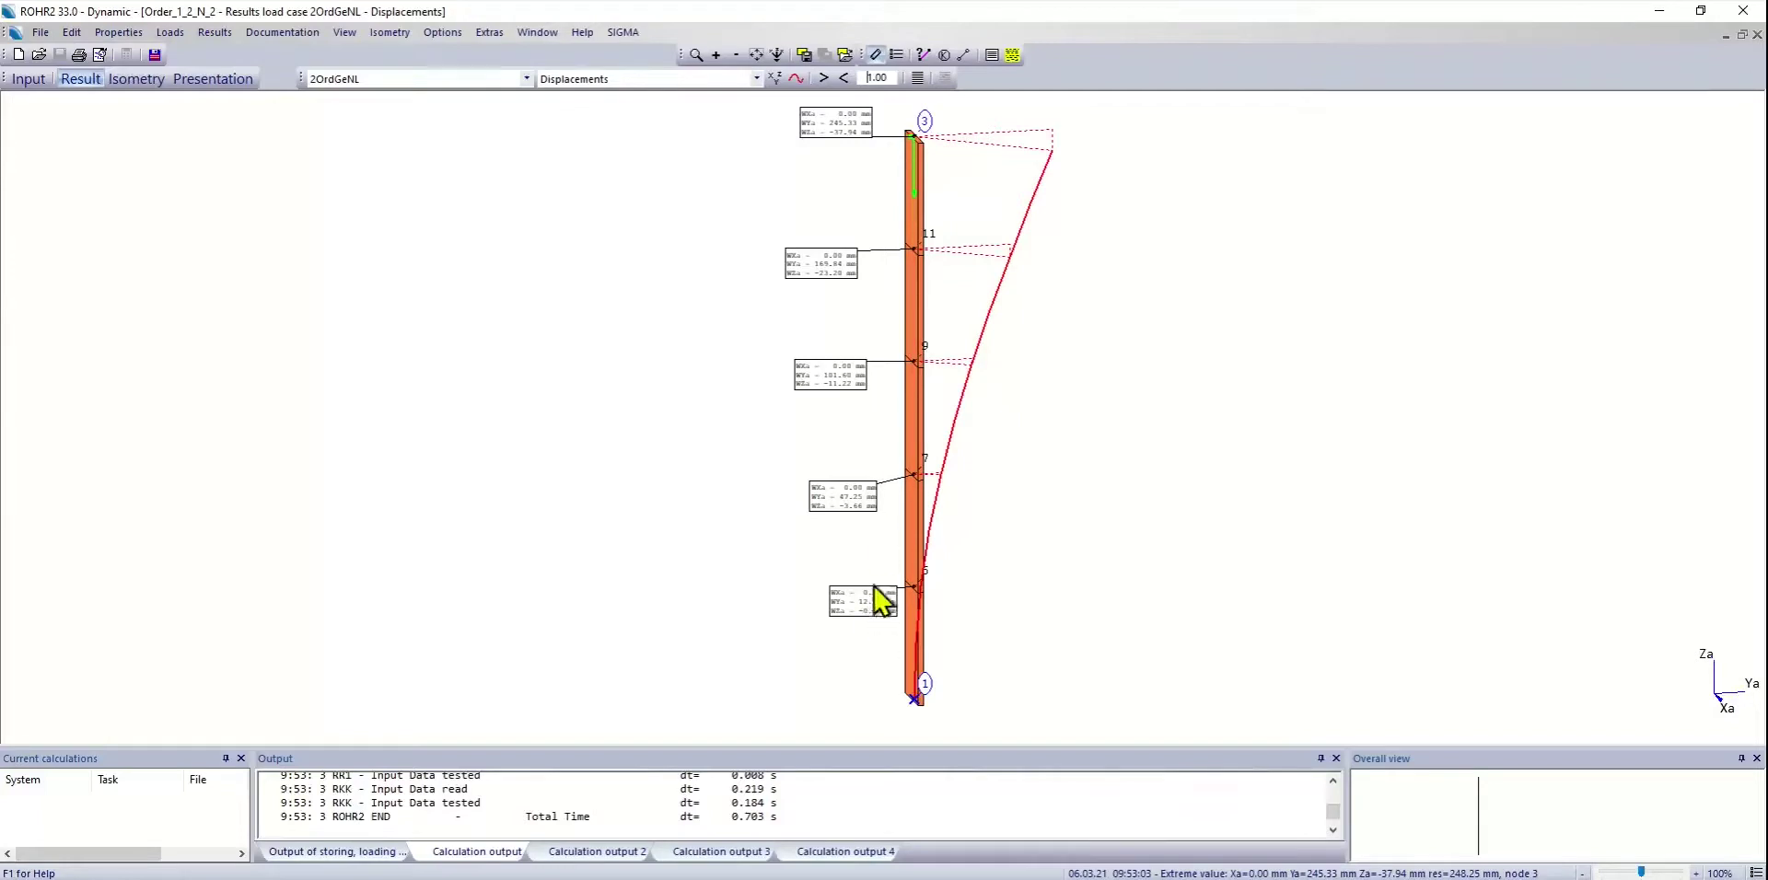
right_click(430, 197)
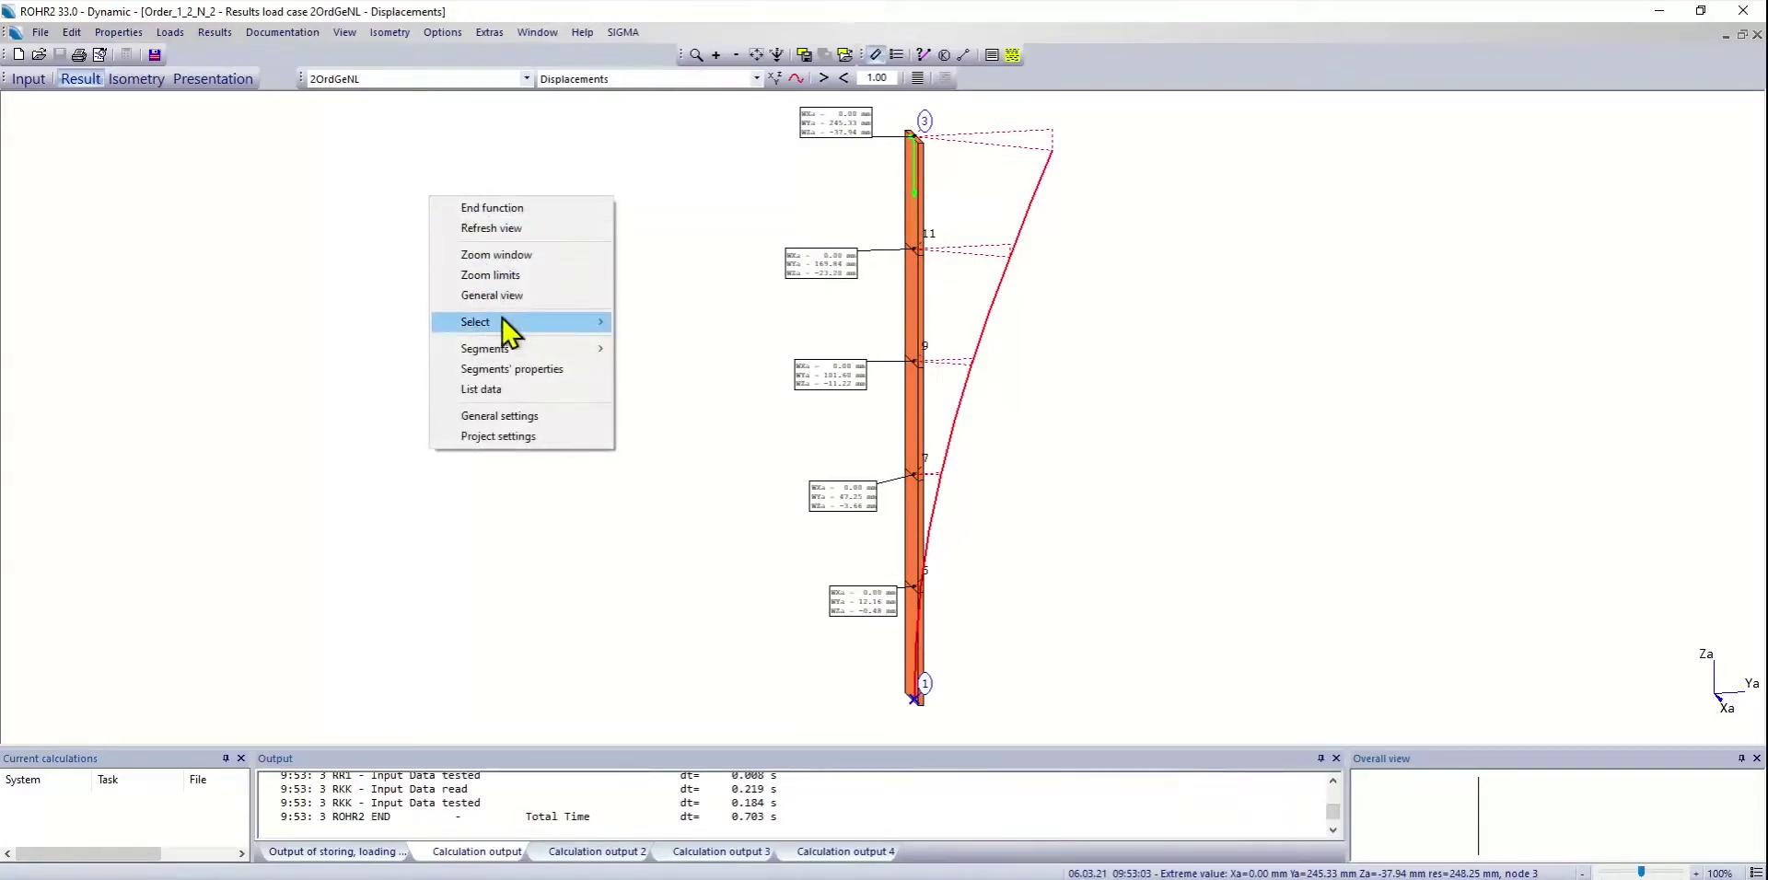
- Select the whole plate column and paste a copy at 0/0/0 as a second column, nodes 13–23
click(21, 81)
right_click(274, 171)
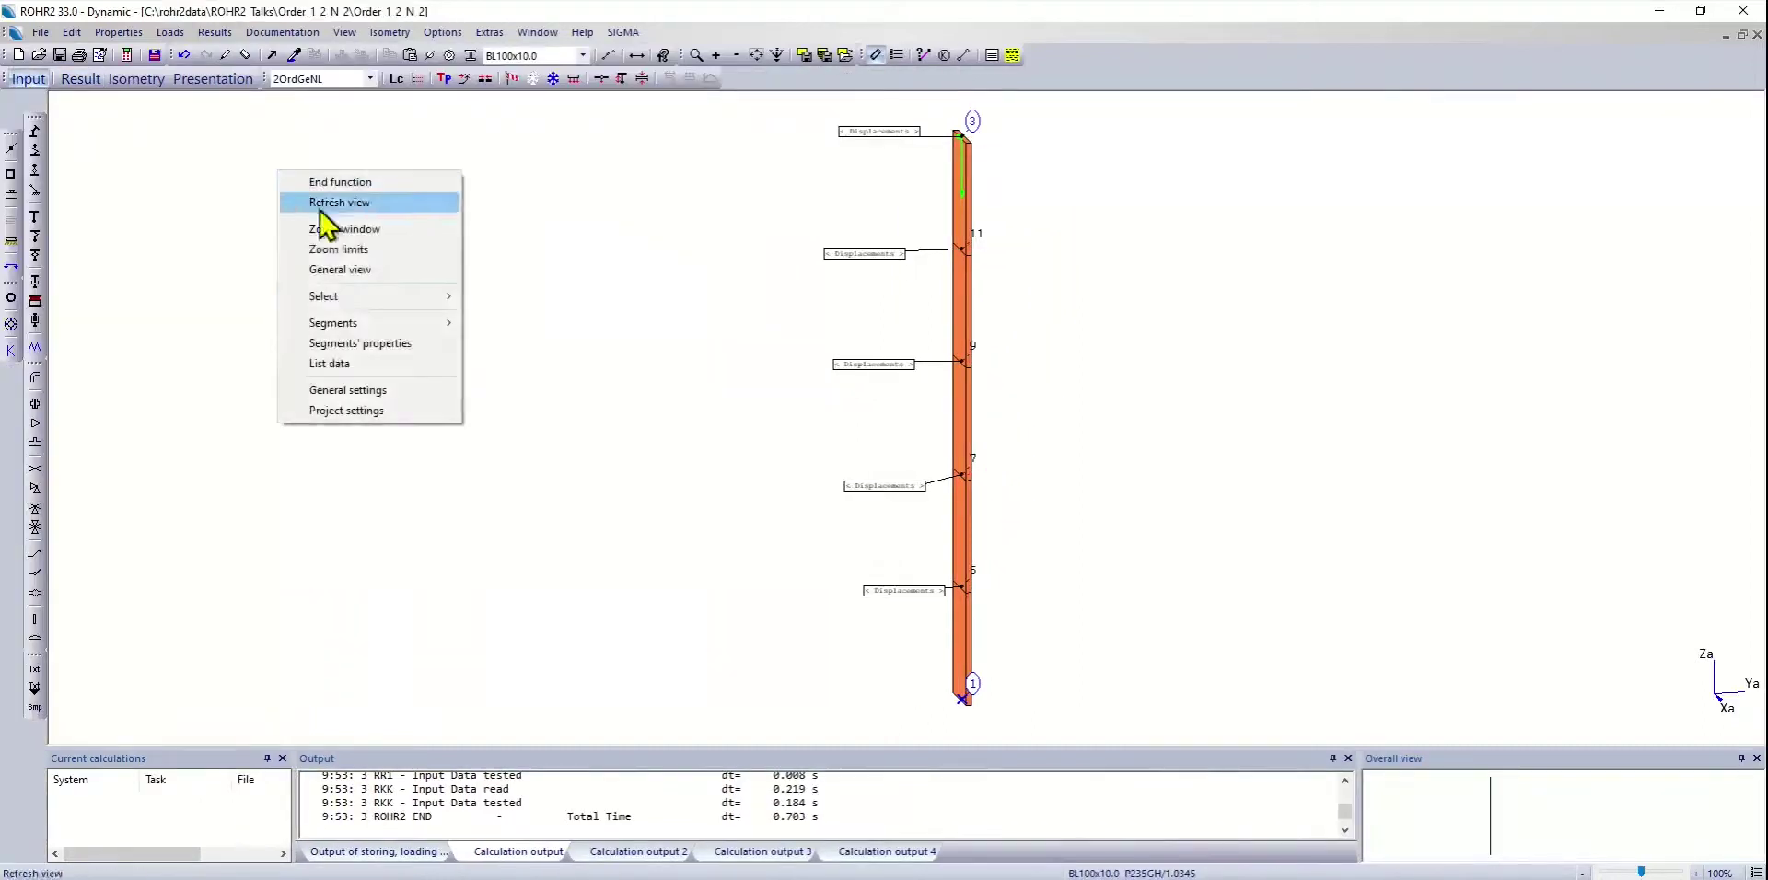
mouse_move(414, 296)
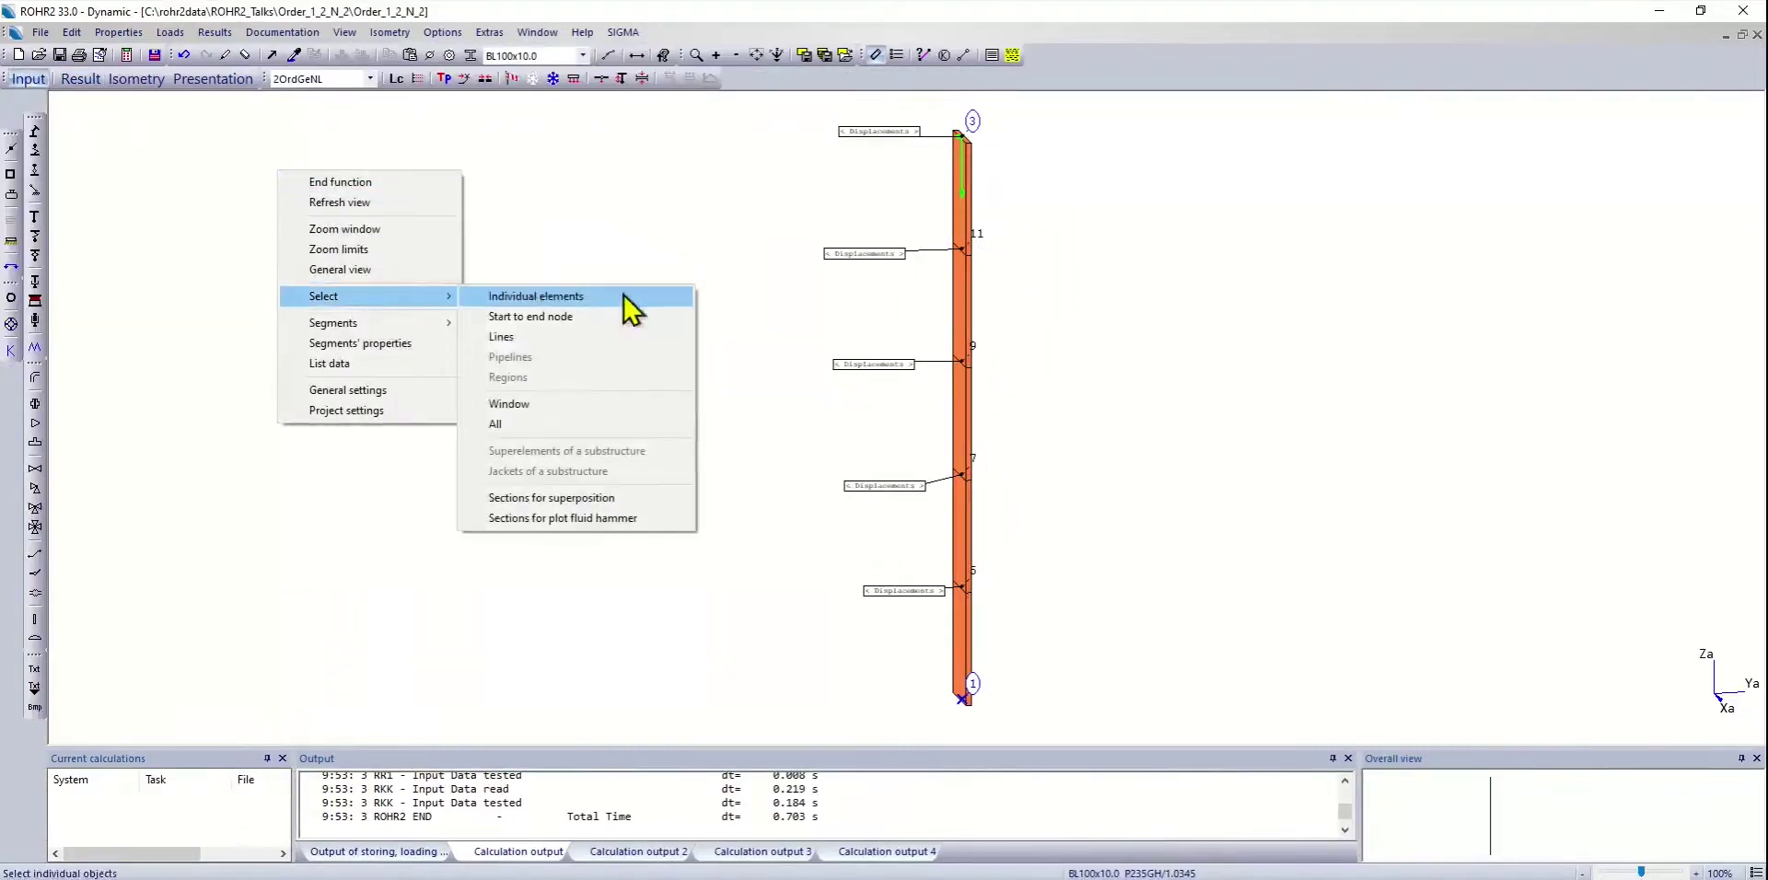
click(565, 426)
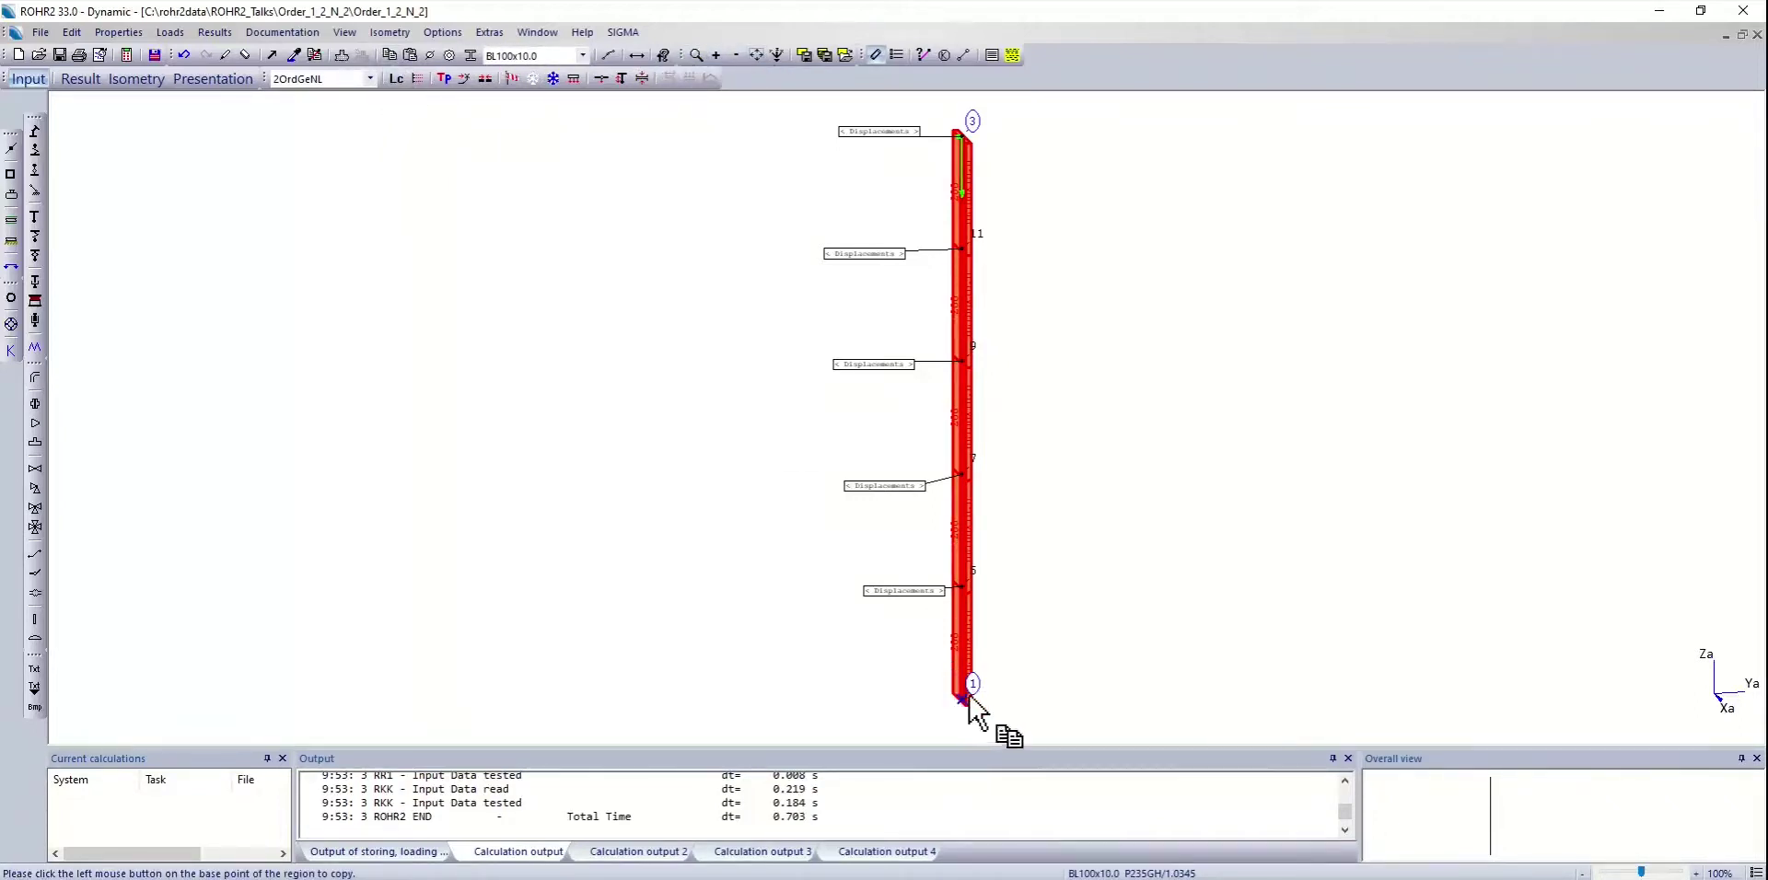
click(410, 56)
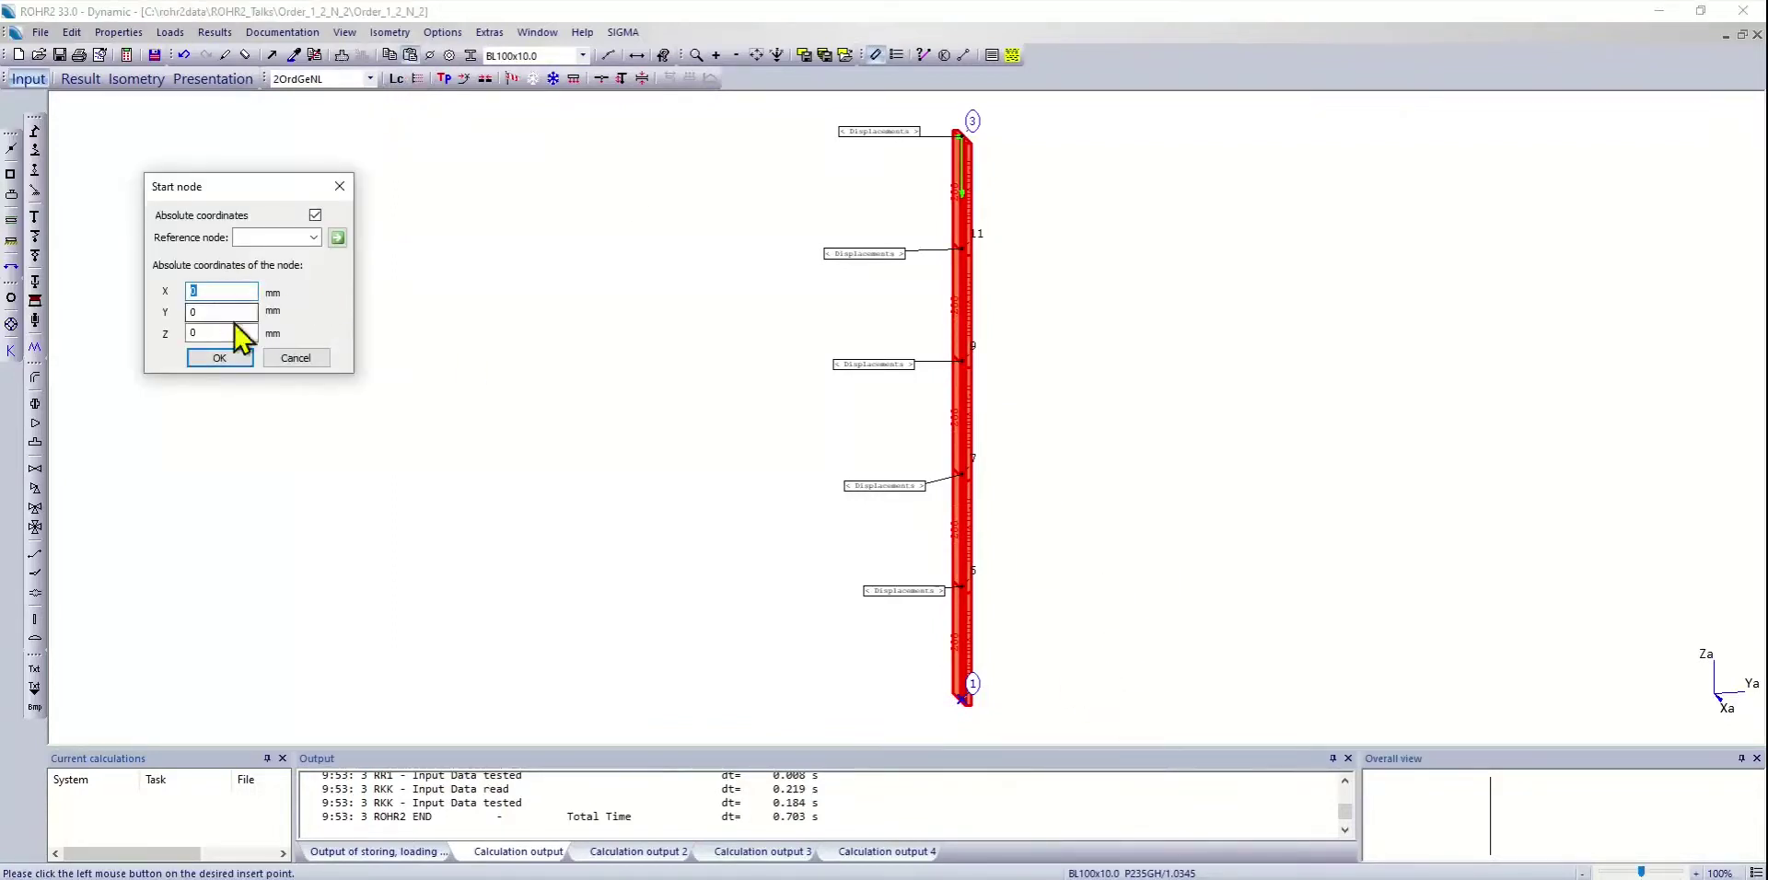
key(Tab)
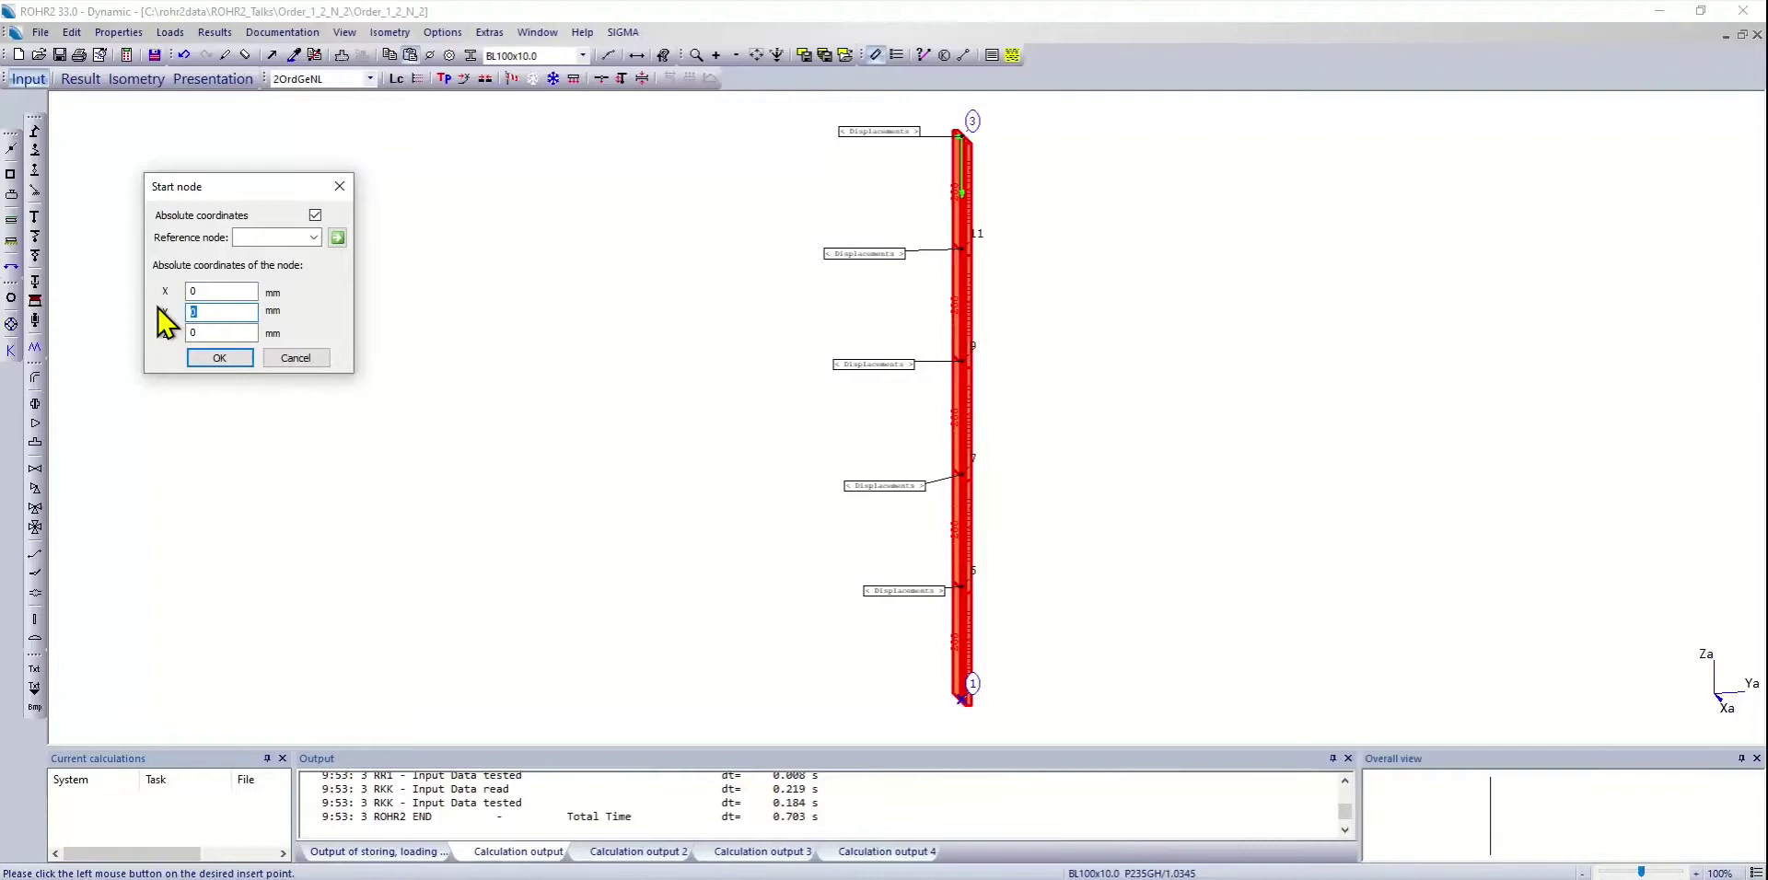
key(Return)
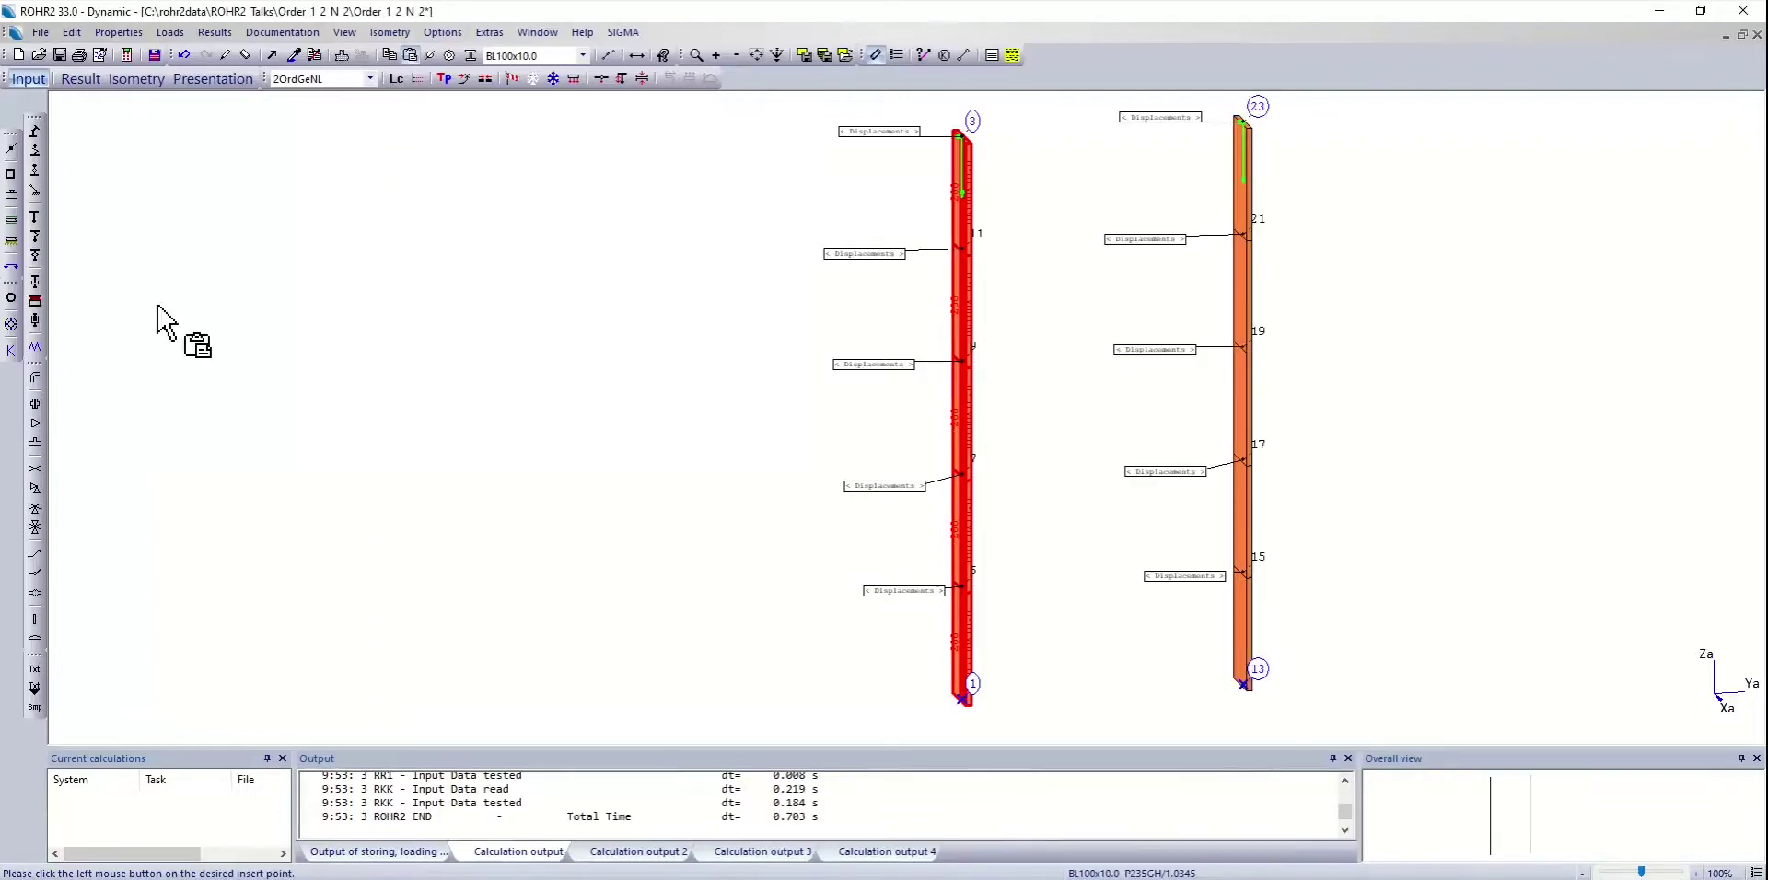
right_click(314, 276)
click(350, 288)
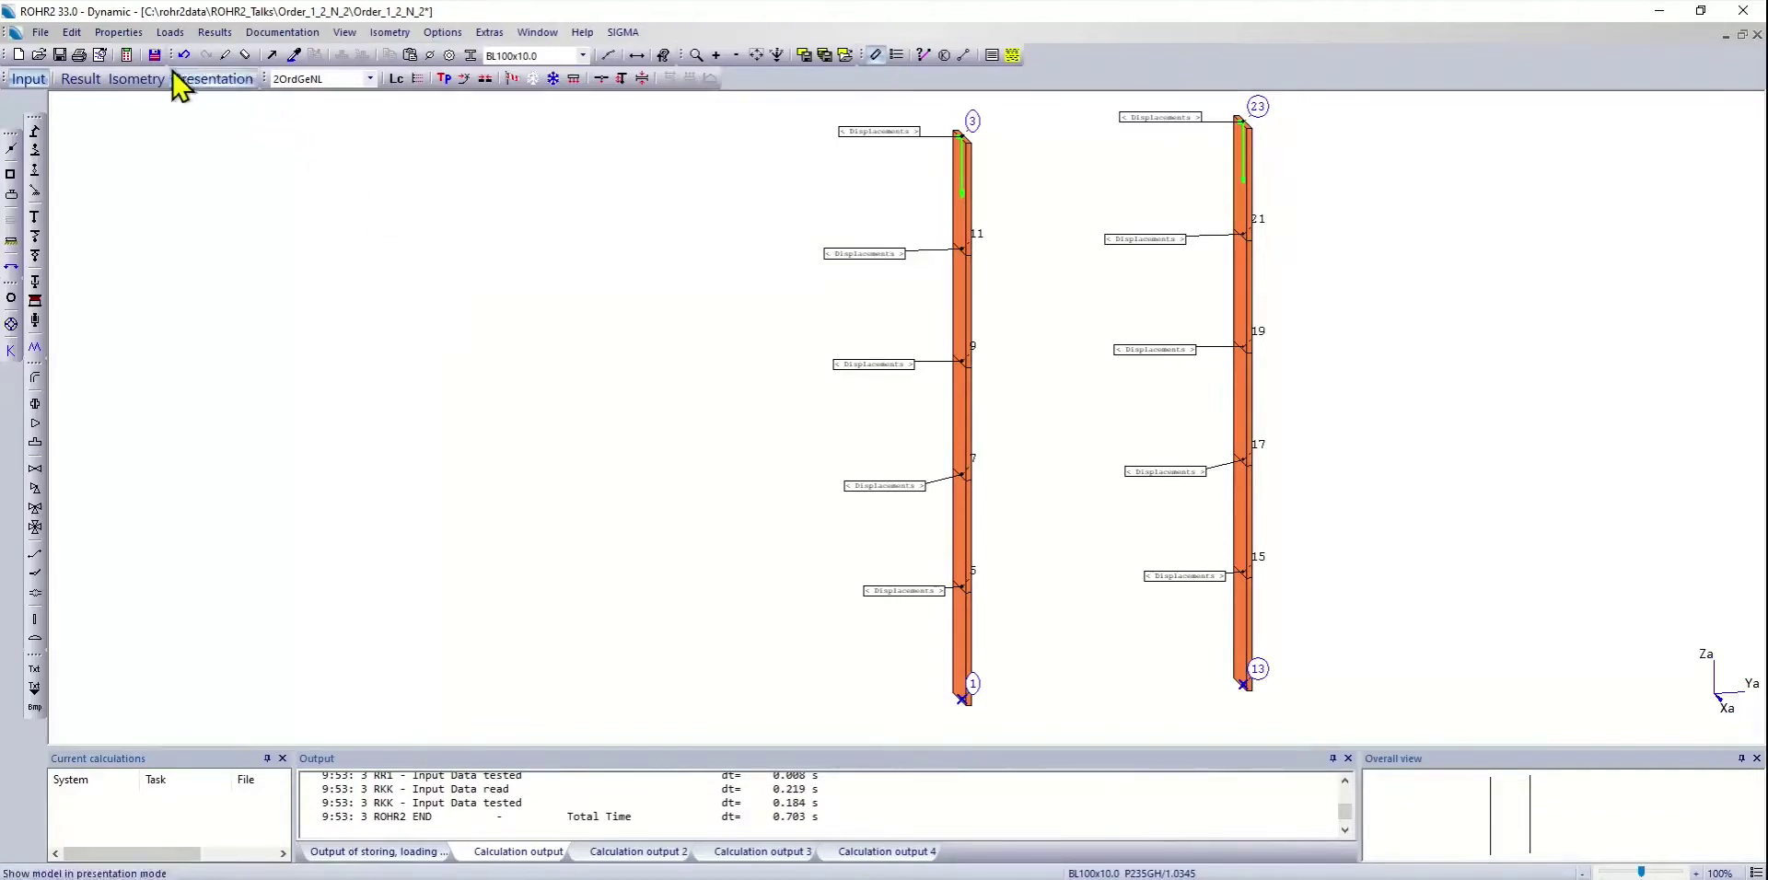
- Recalculate 1OrdLin, BucklingShapes, 2Ord and 2OrdGeNL, finishing with 0 errors
click(127, 55)
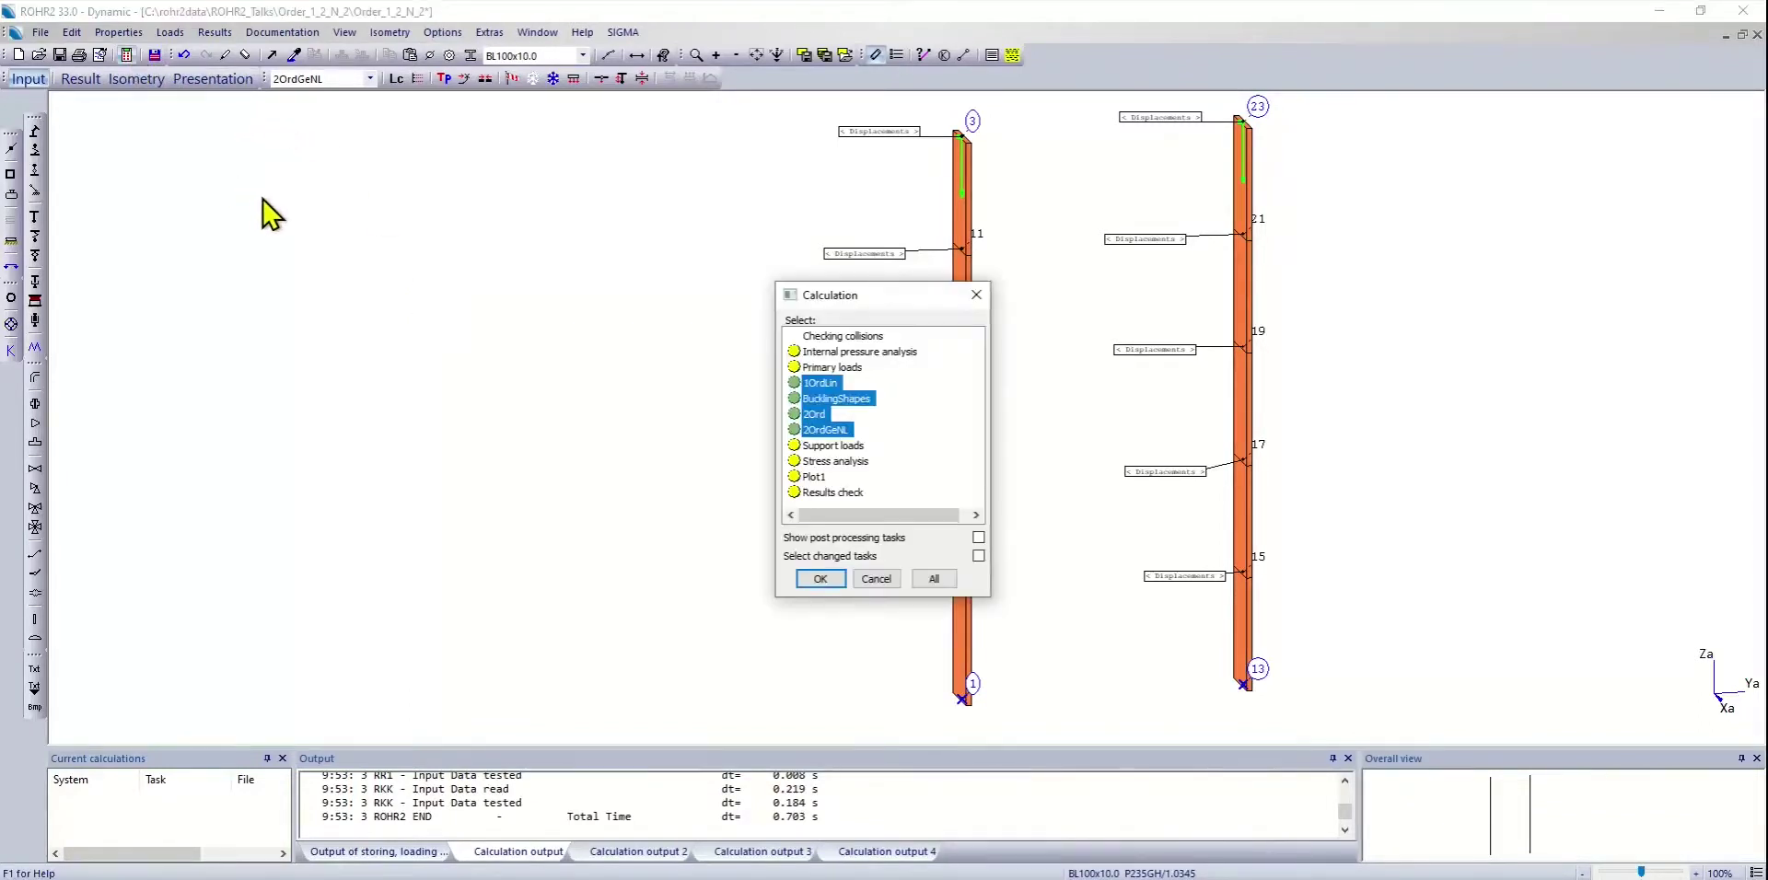
click(811, 582)
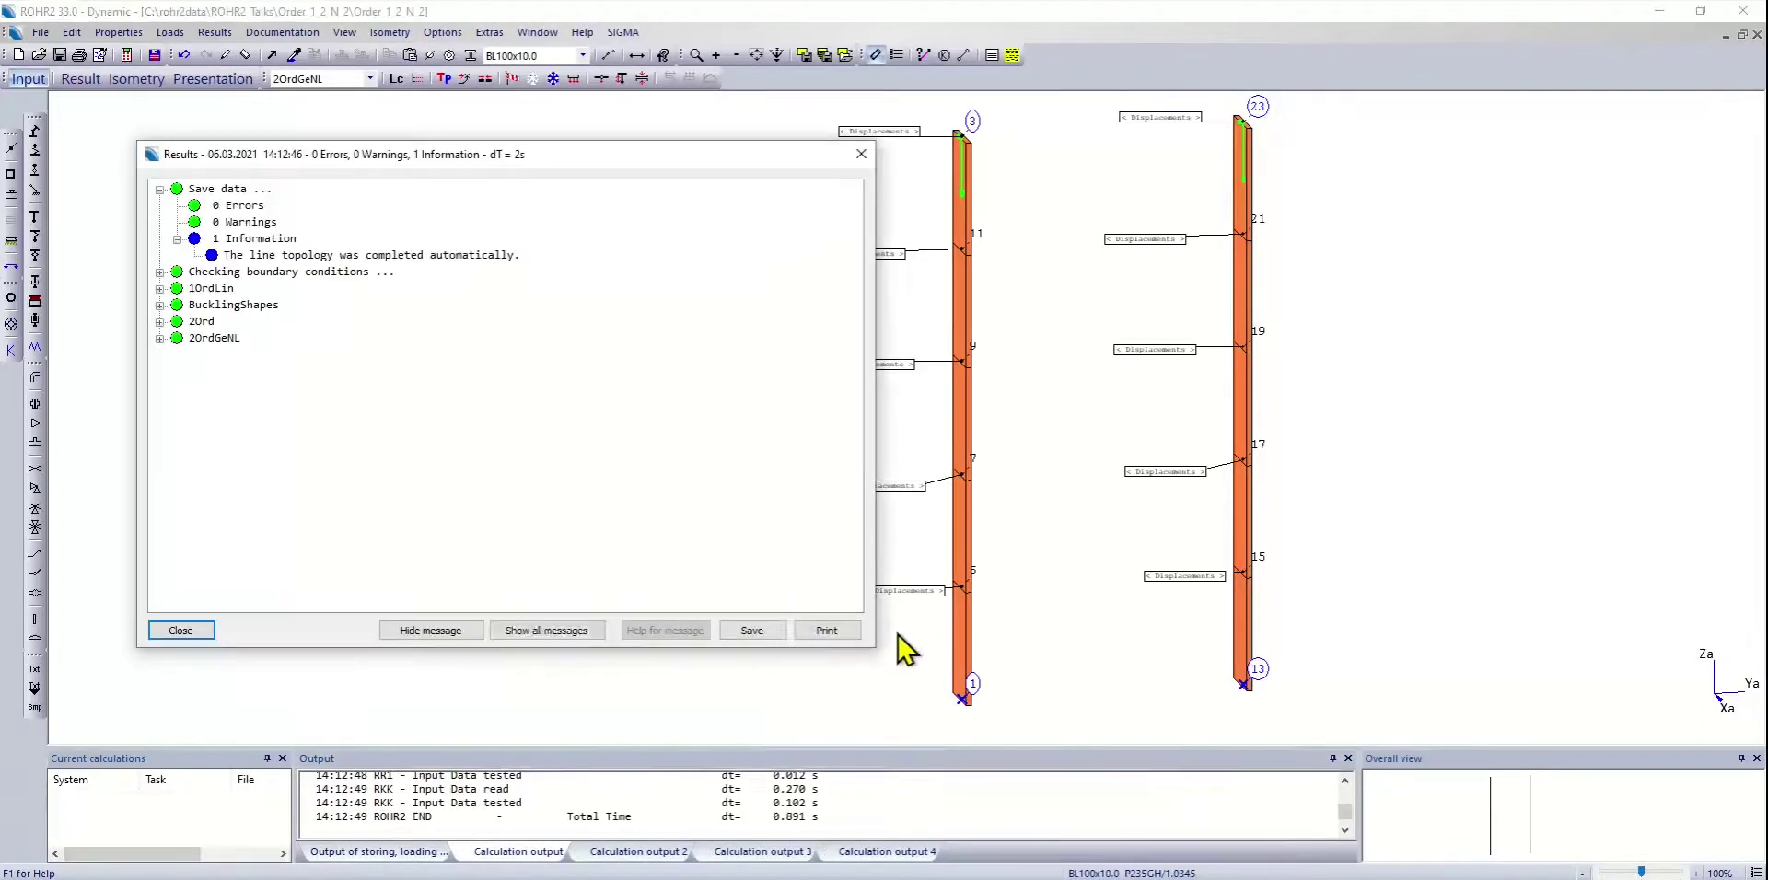
click(180, 631)
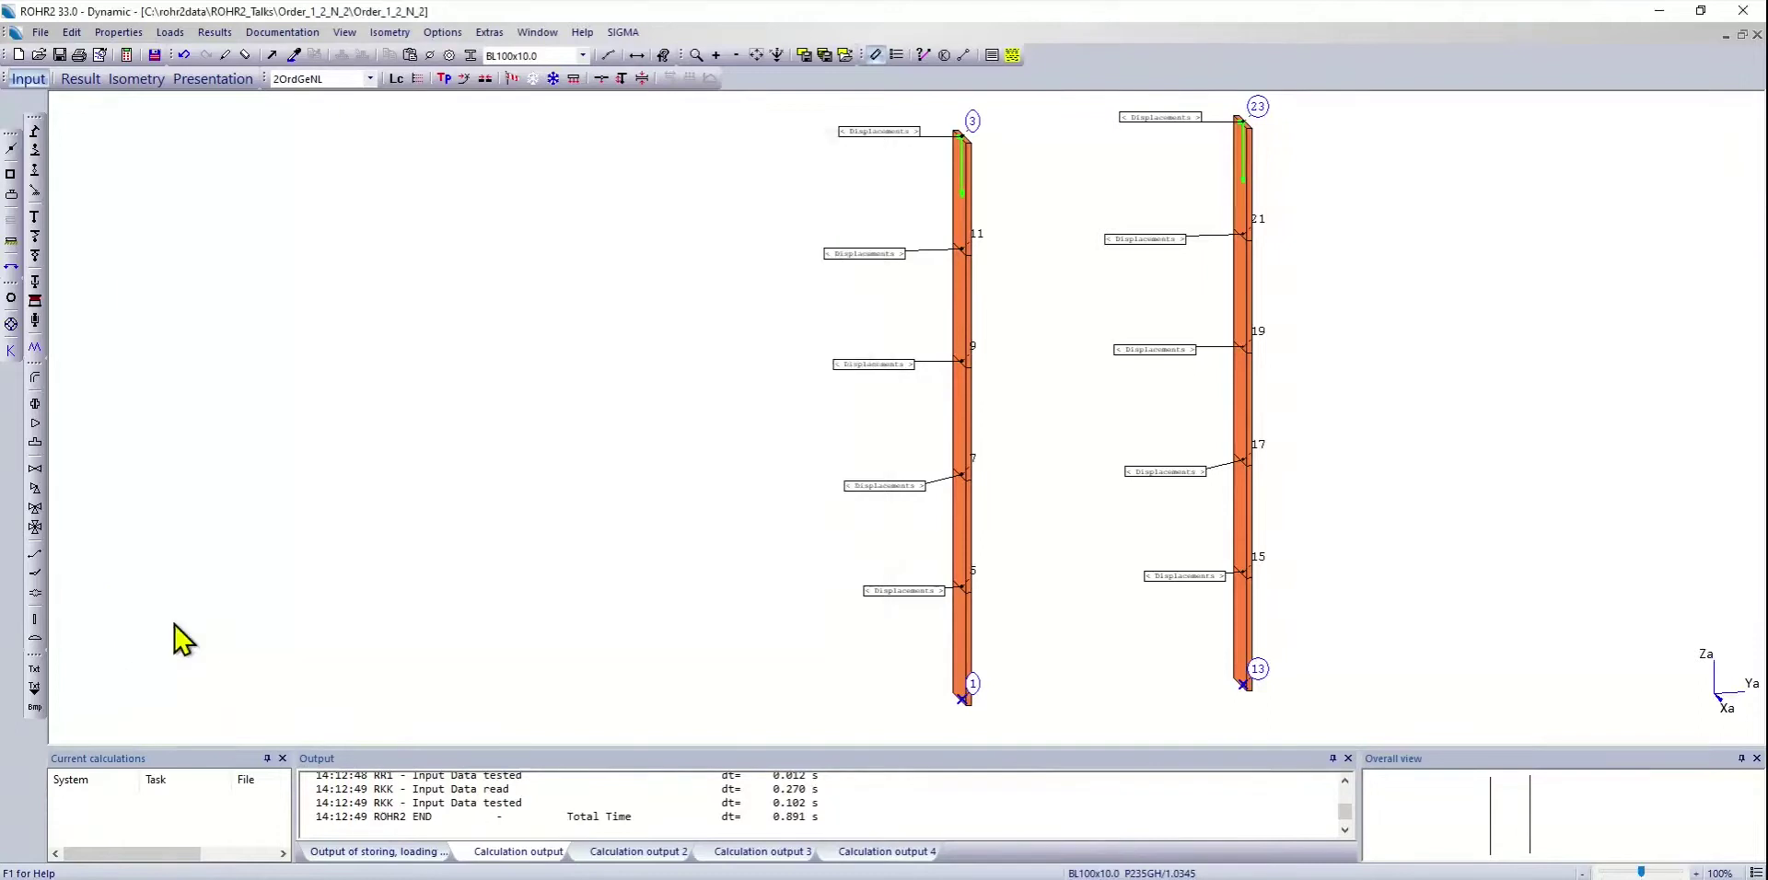
- Create a Node::Result::PXa text label with multiple insertion and place it at node 3
click(37, 672)
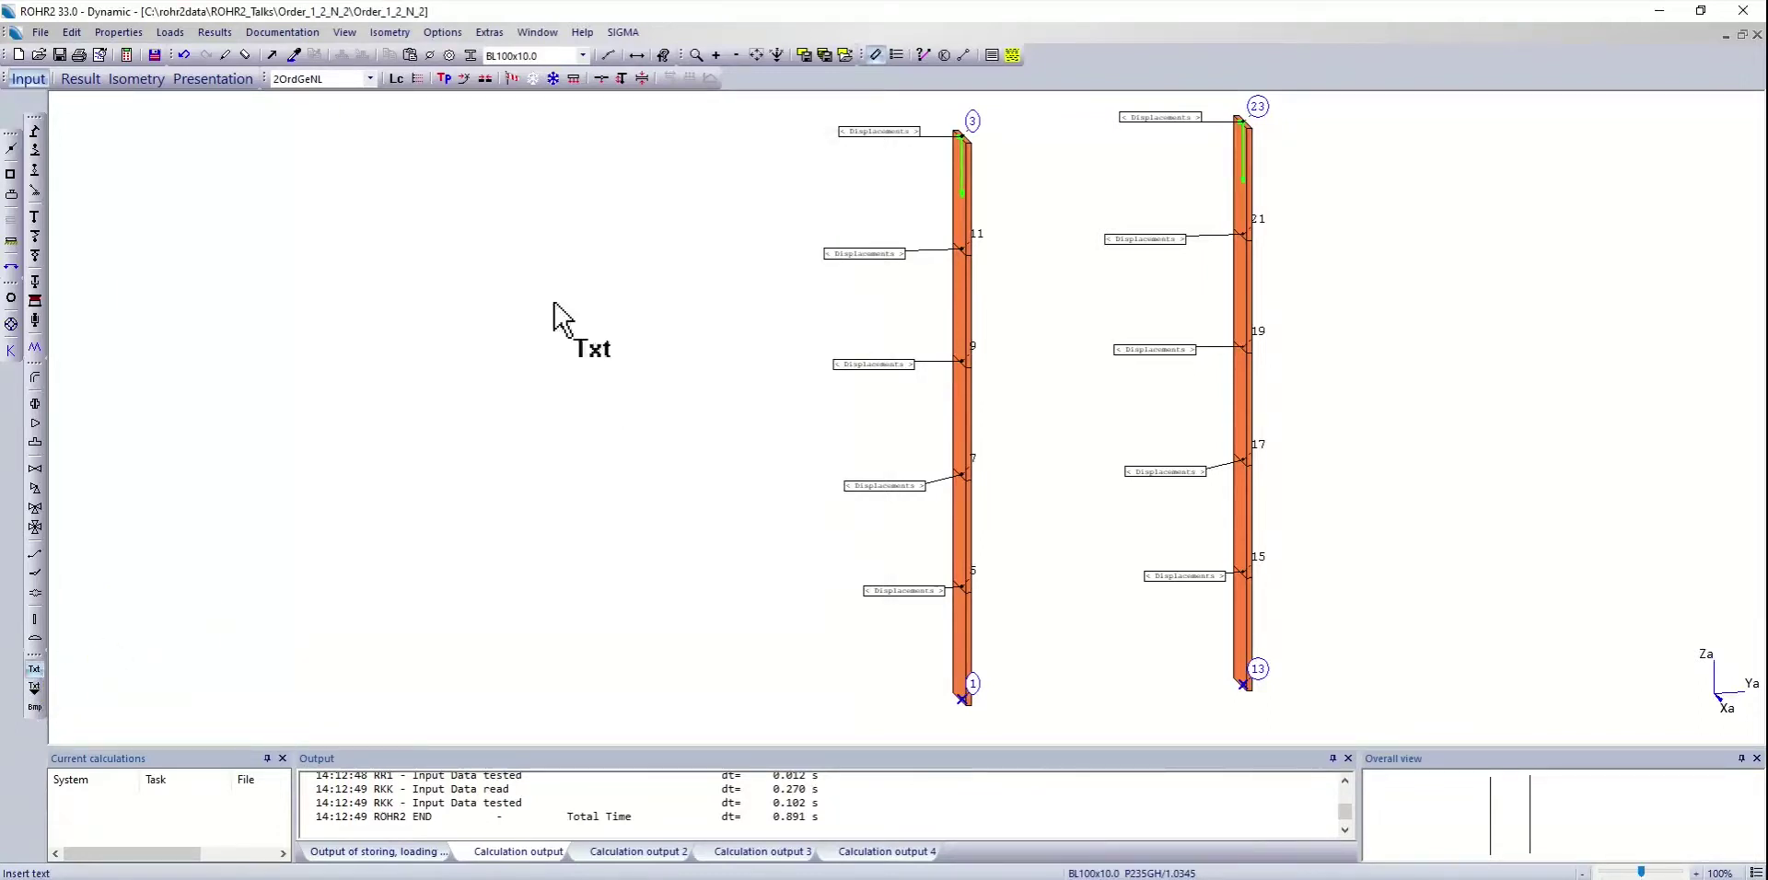
click(962, 138)
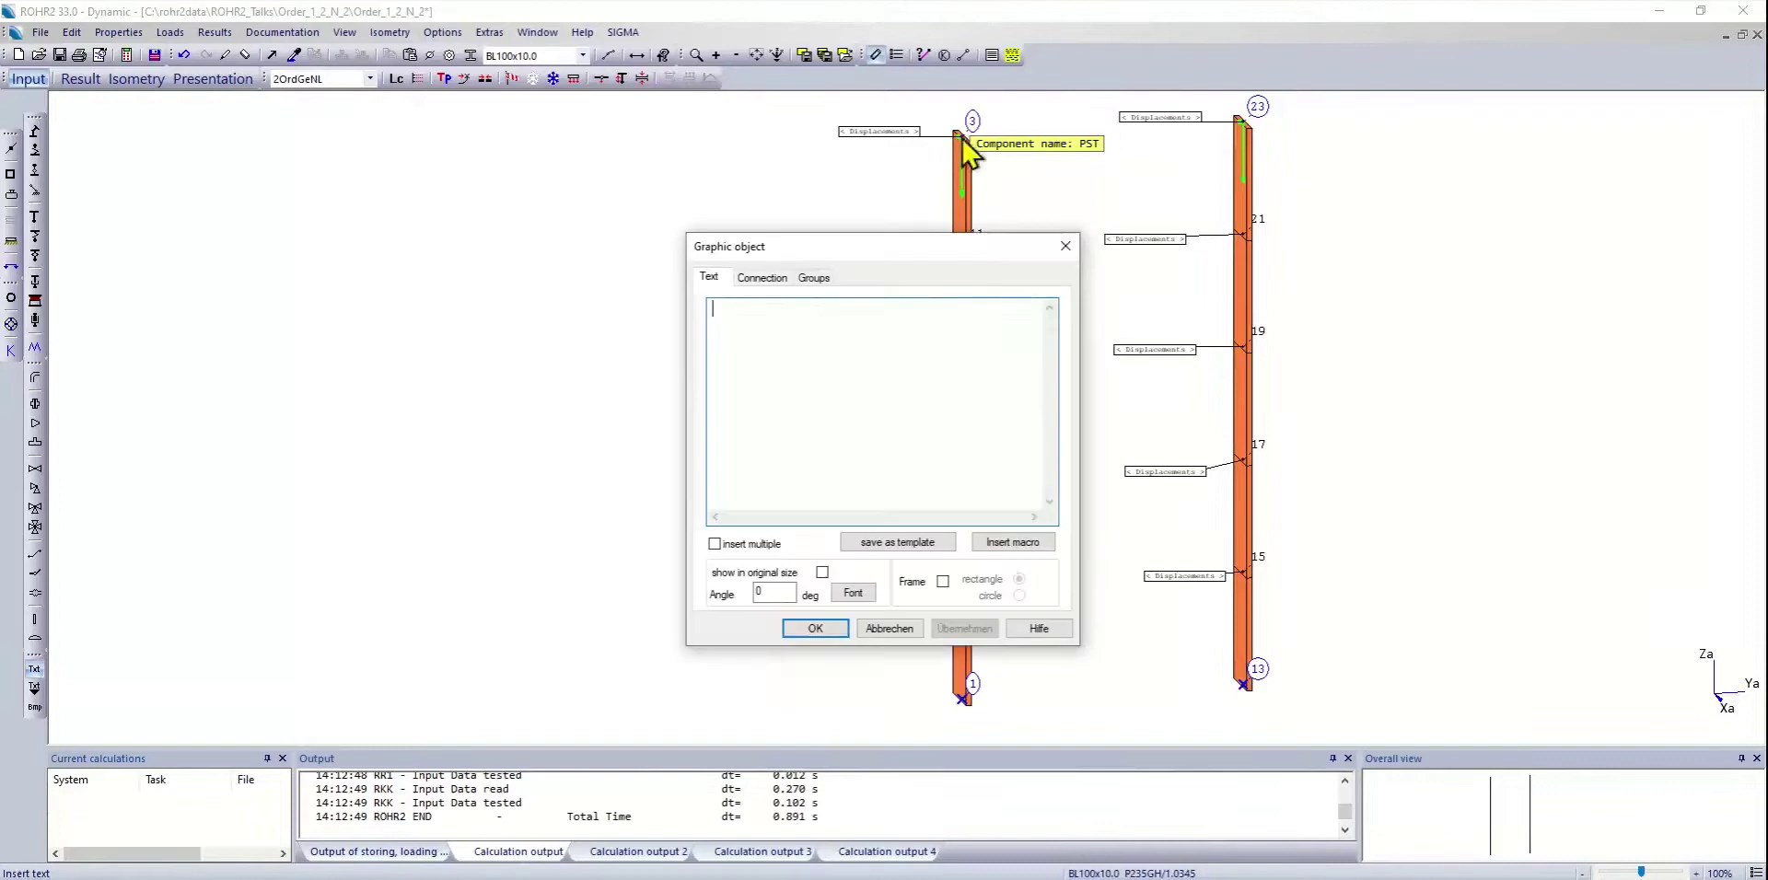
click(999, 545)
click(935, 442)
scroll(932, 534, down, 5)
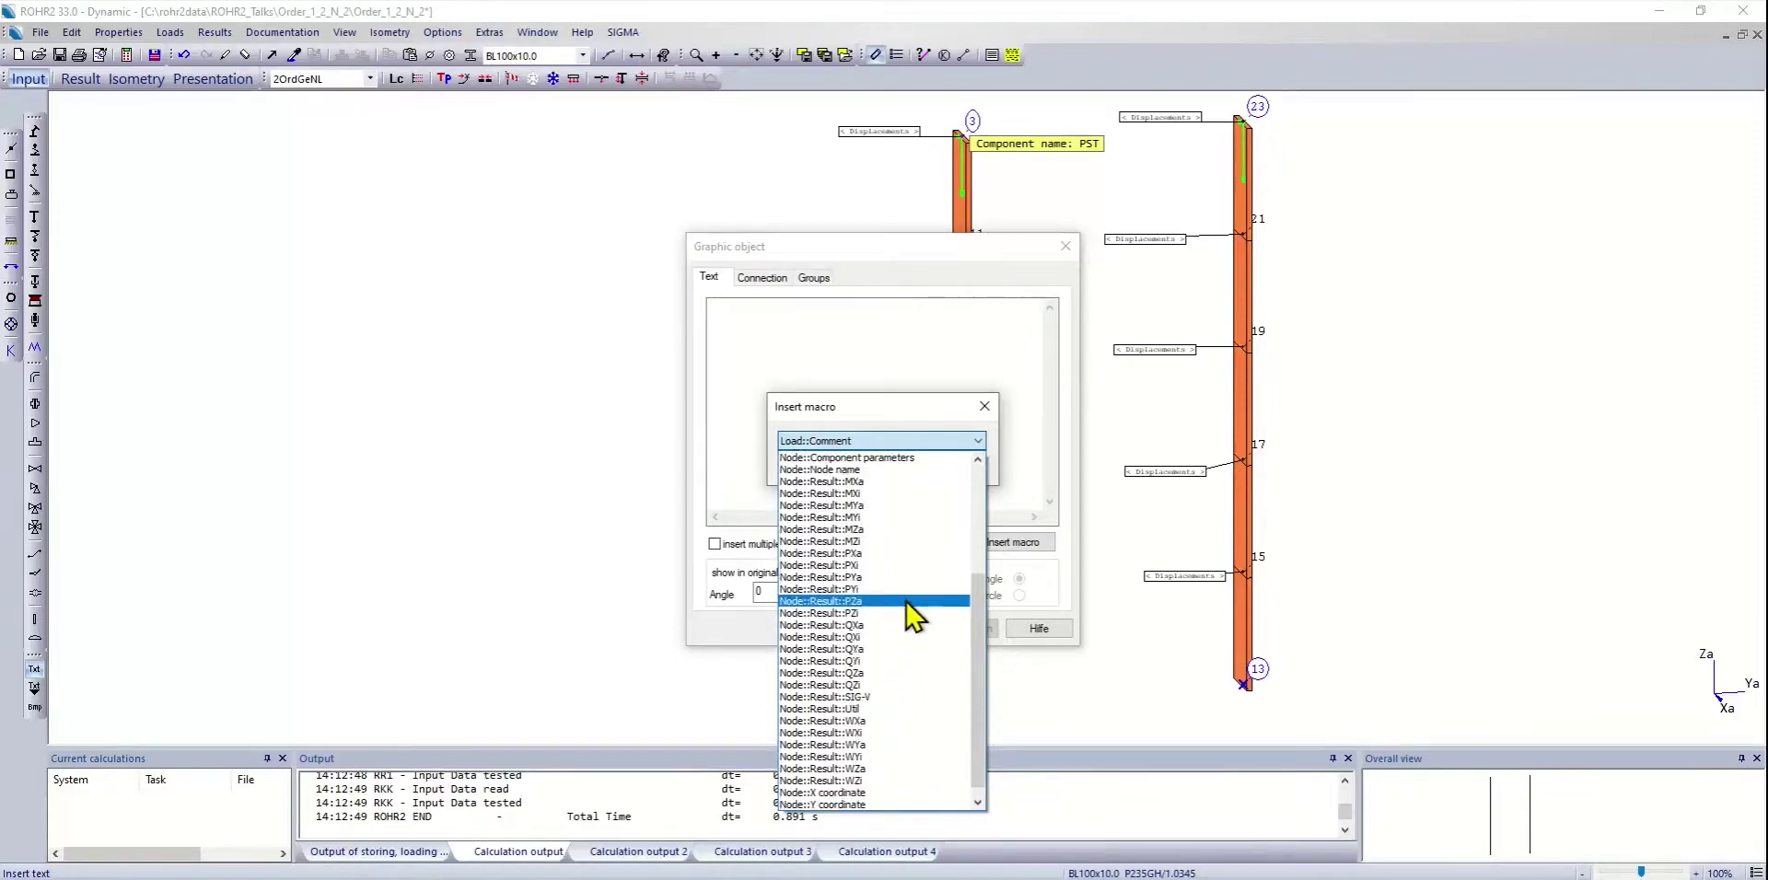
click(869, 554)
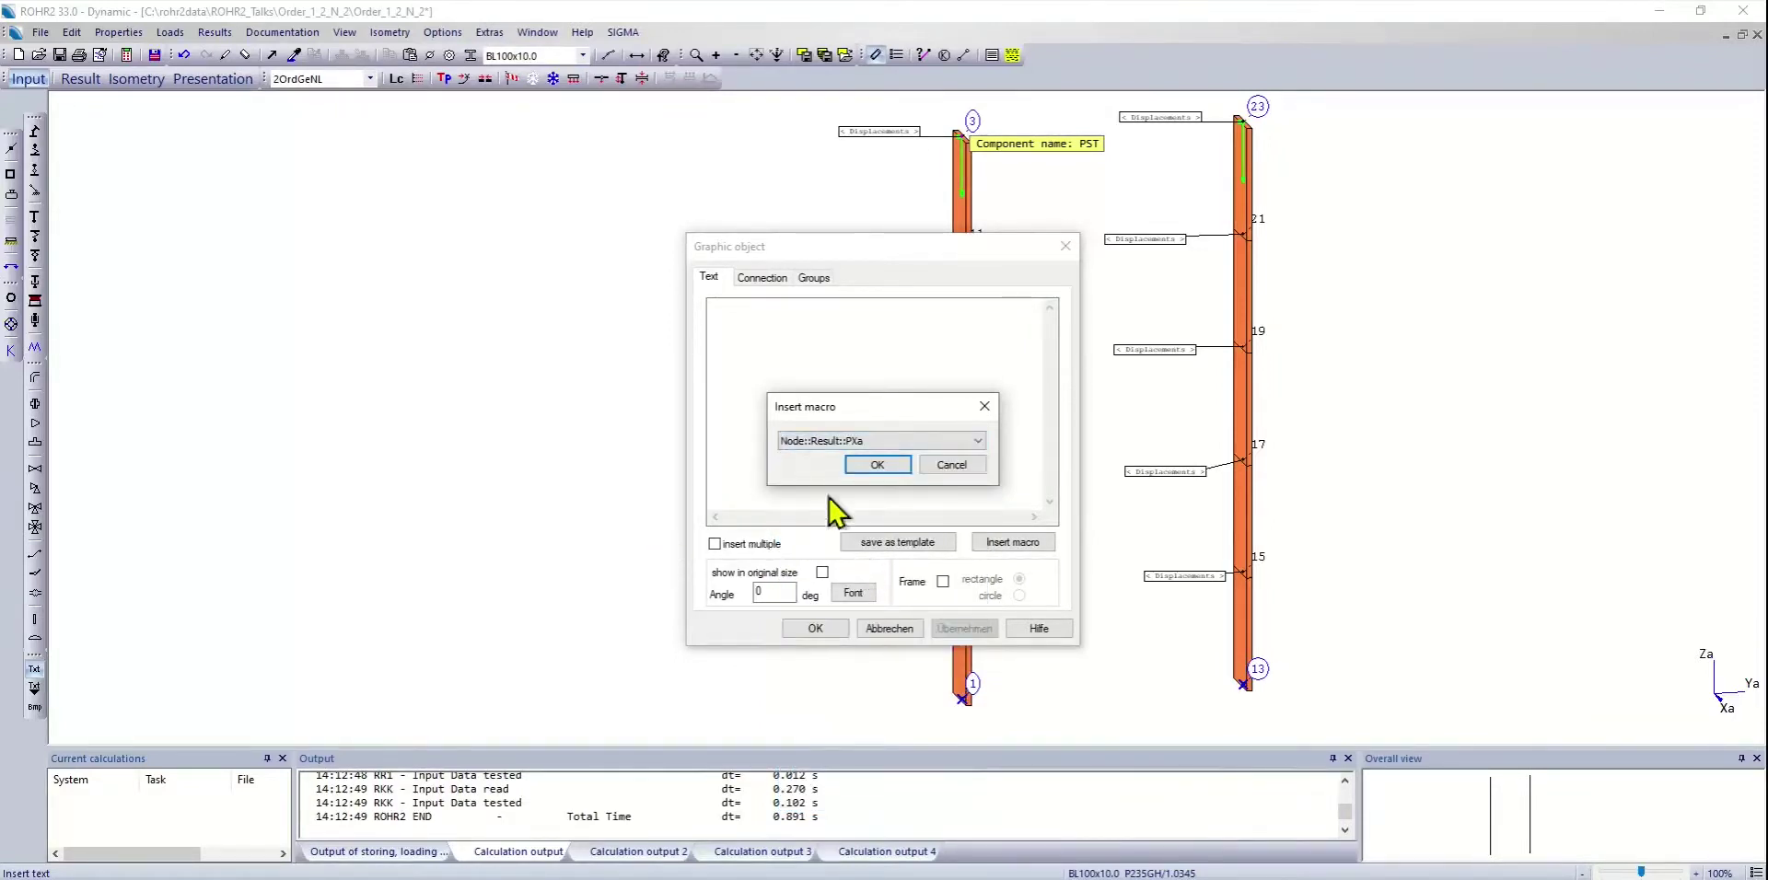
click(877, 465)
click(716, 544)
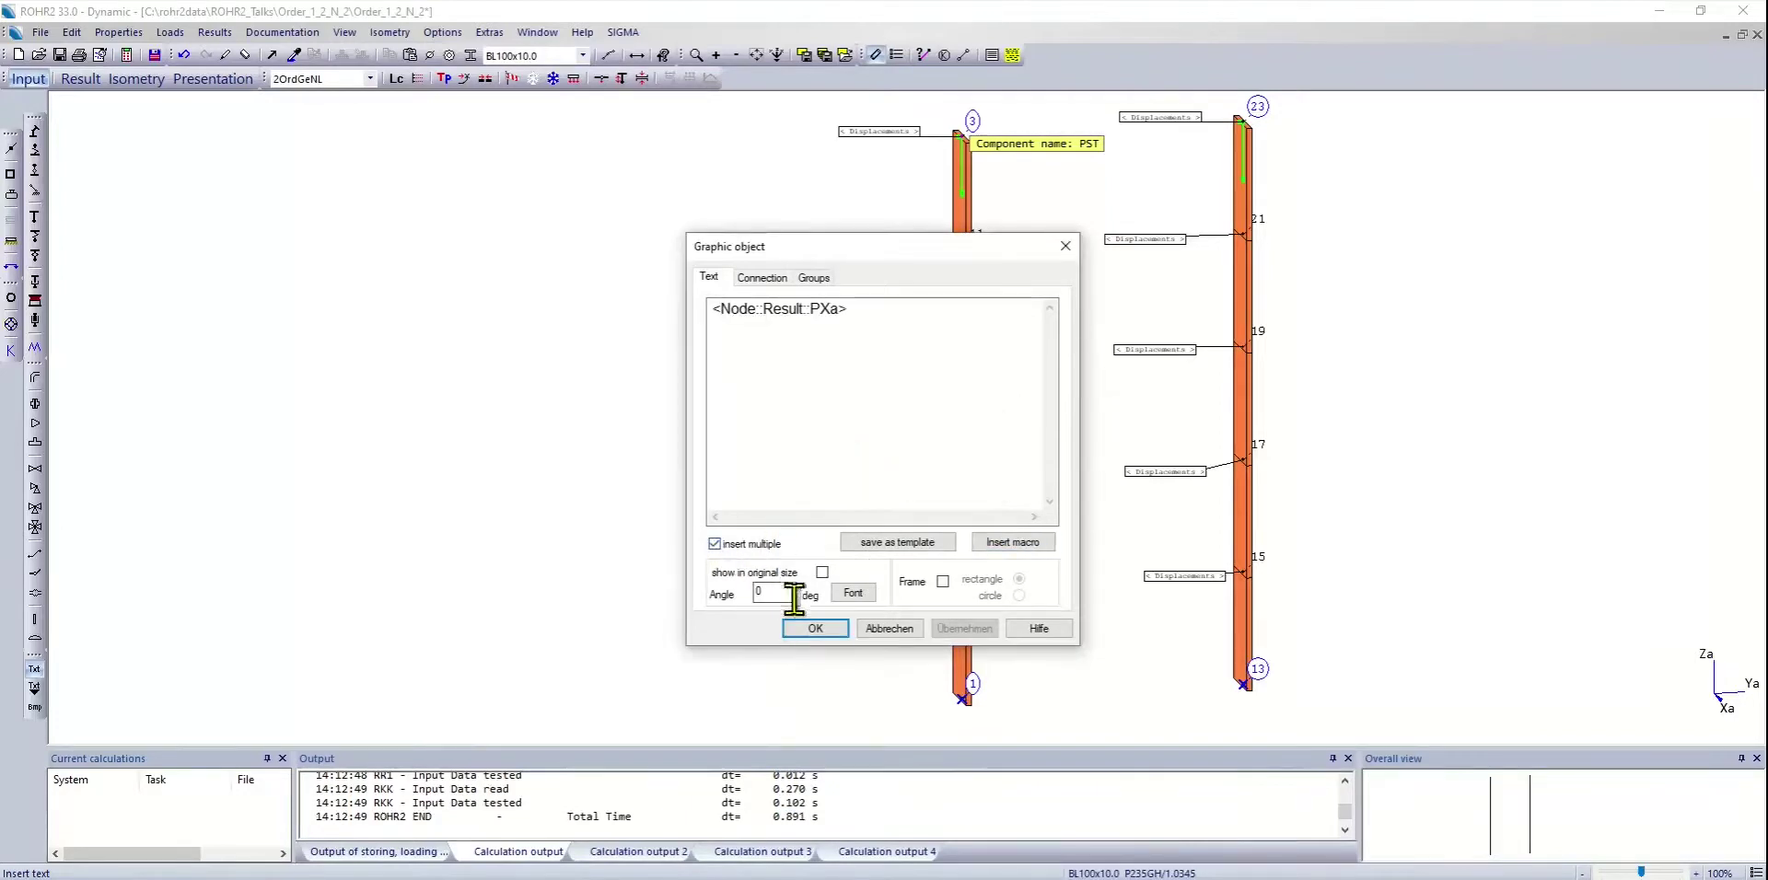
click(816, 628)
- Place further PXa result labels at nodes 11, 9, 7 and 5
click(967, 247)
click(964, 362)
click(963, 474)
click(964, 586)
click(81, 81)
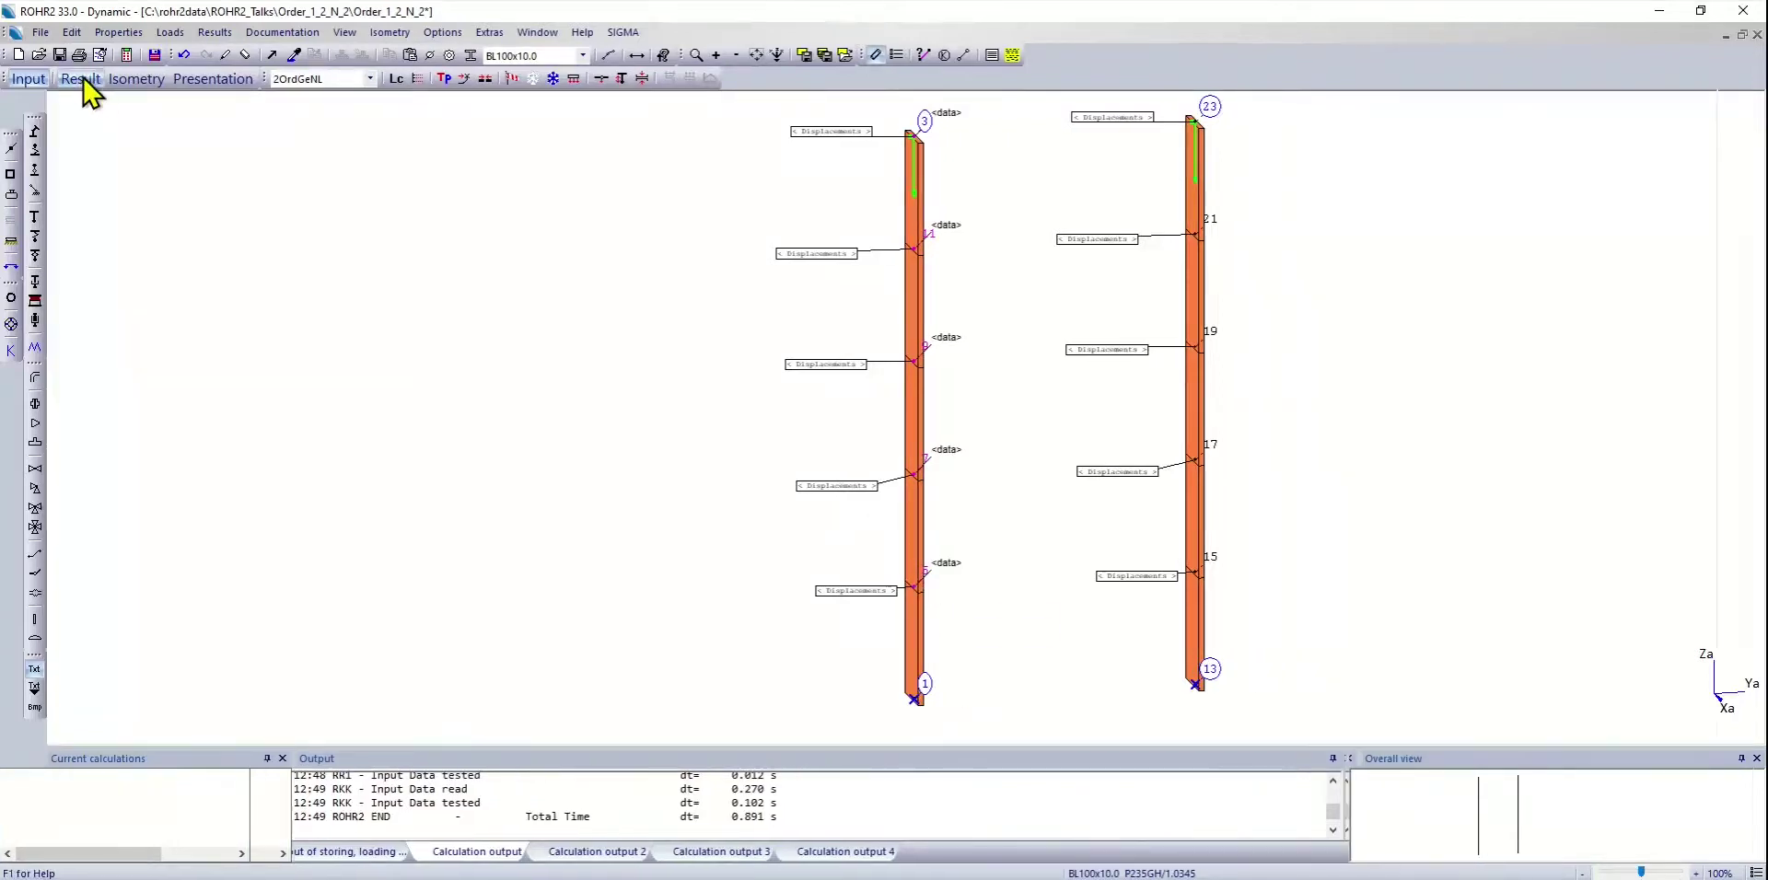
- Show the 2OrdGeNL results, with PXa labels from -21.98 deg to -6.89 deg
click(350, 132)
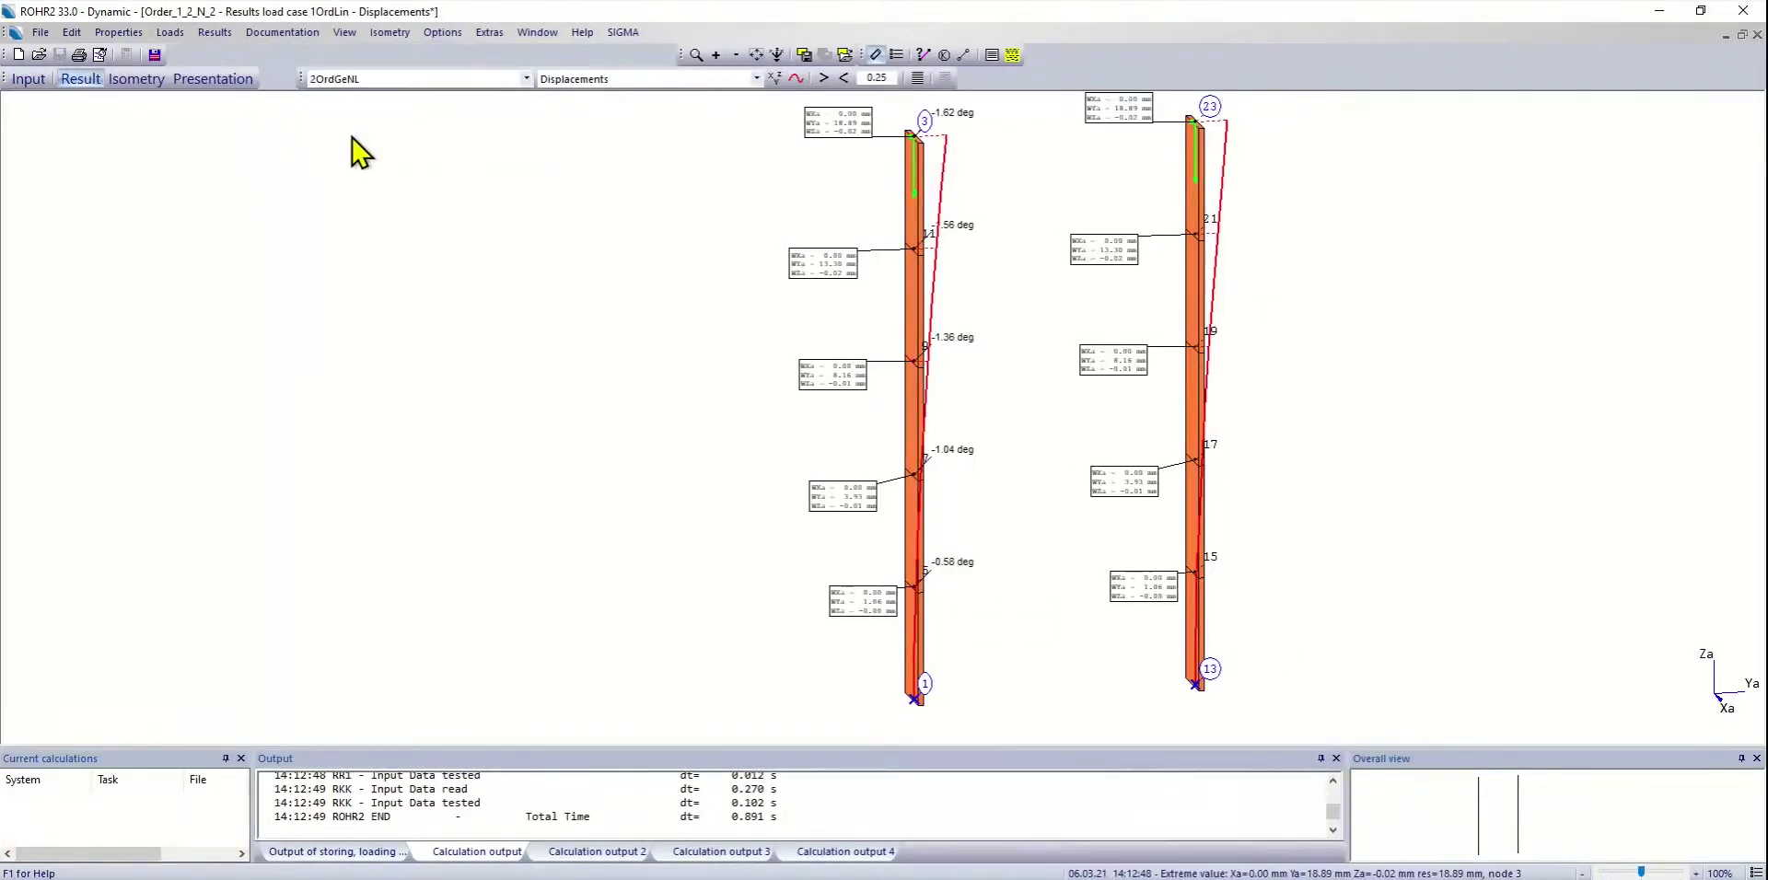
right_click(600, 188)
click(636, 199)
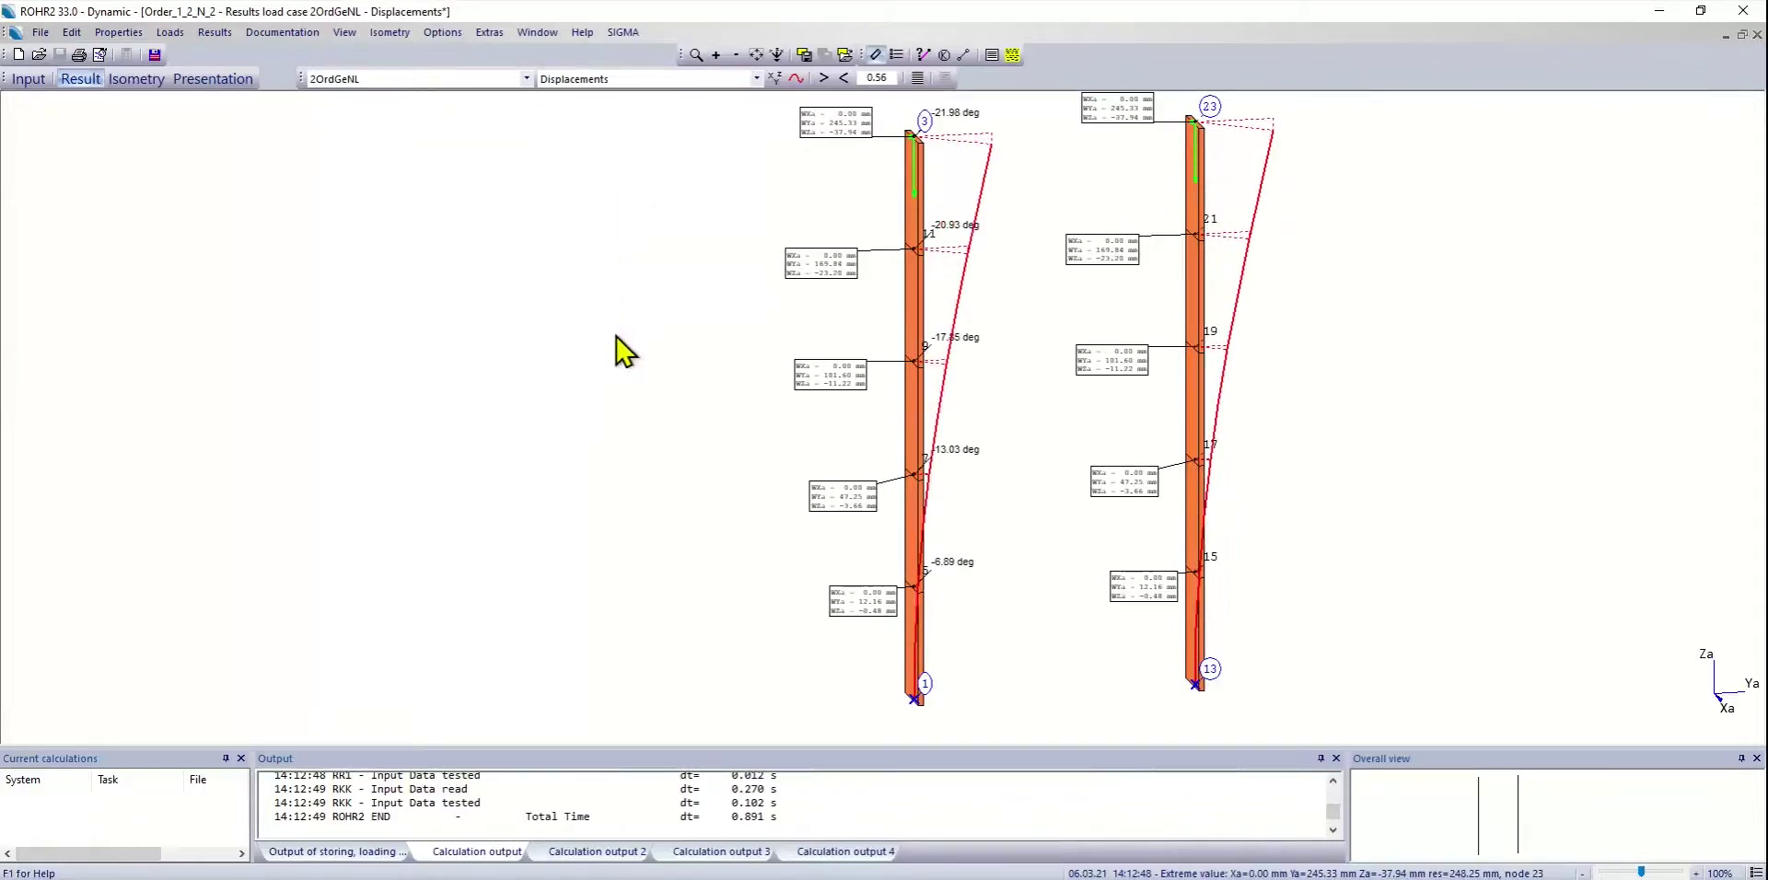
- Capture a Snipping Tool snip of the left column's deformed shape
key(super)
text(snip)
click(179, 398)
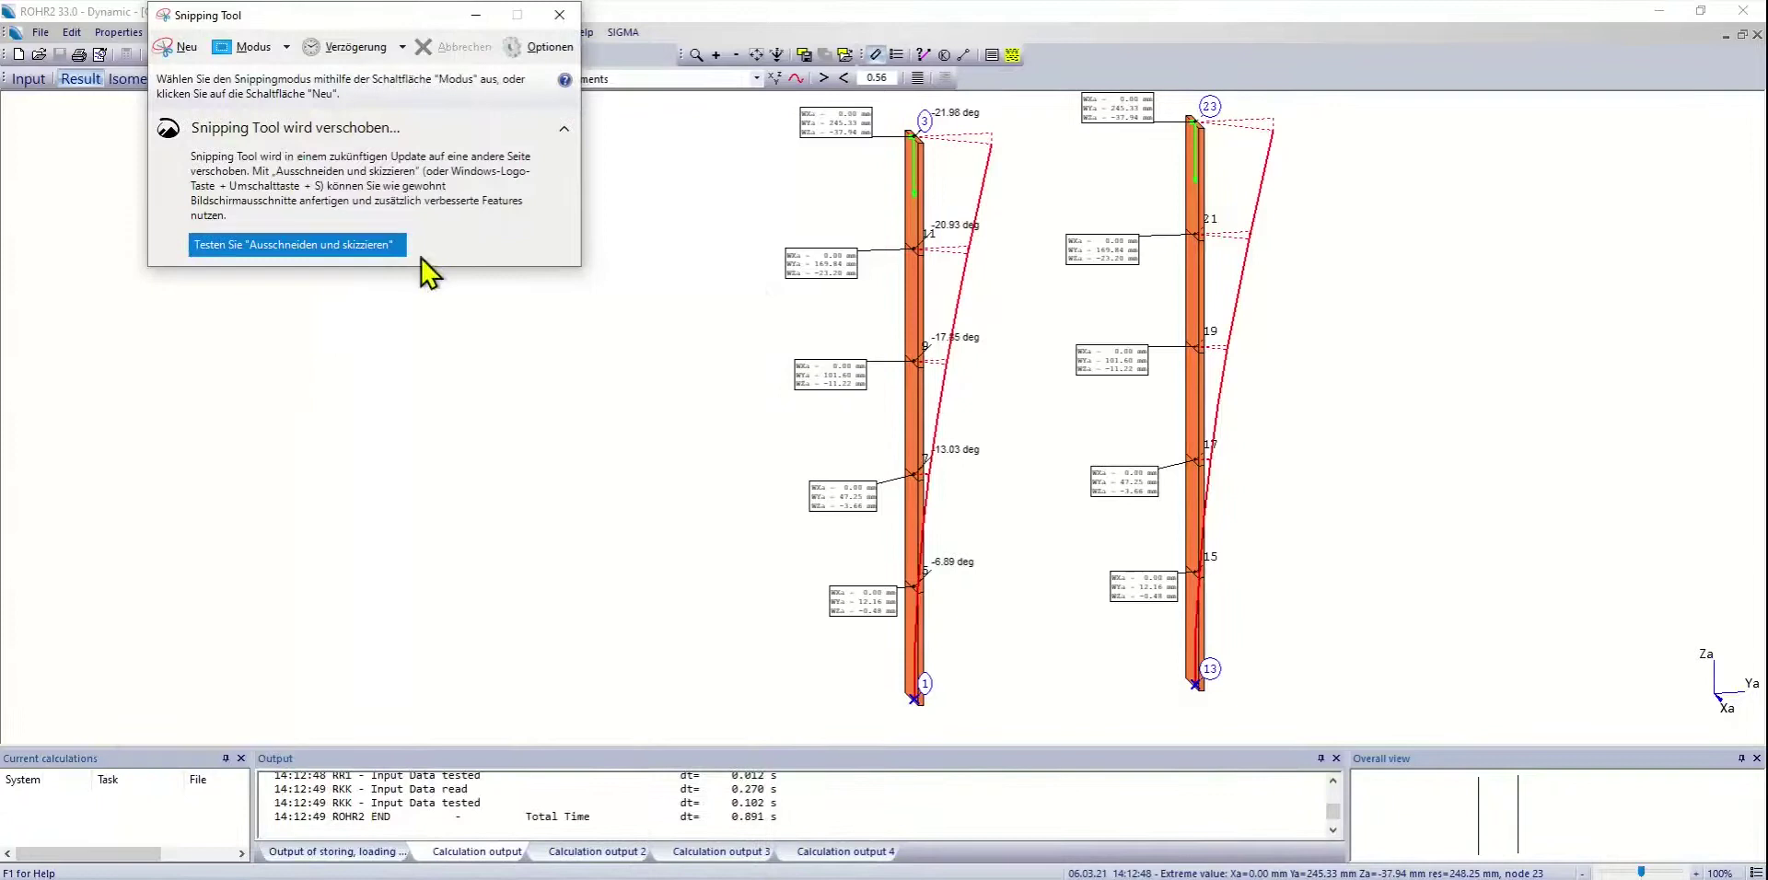
click(175, 46)
drag(673, 95, 1096, 727)
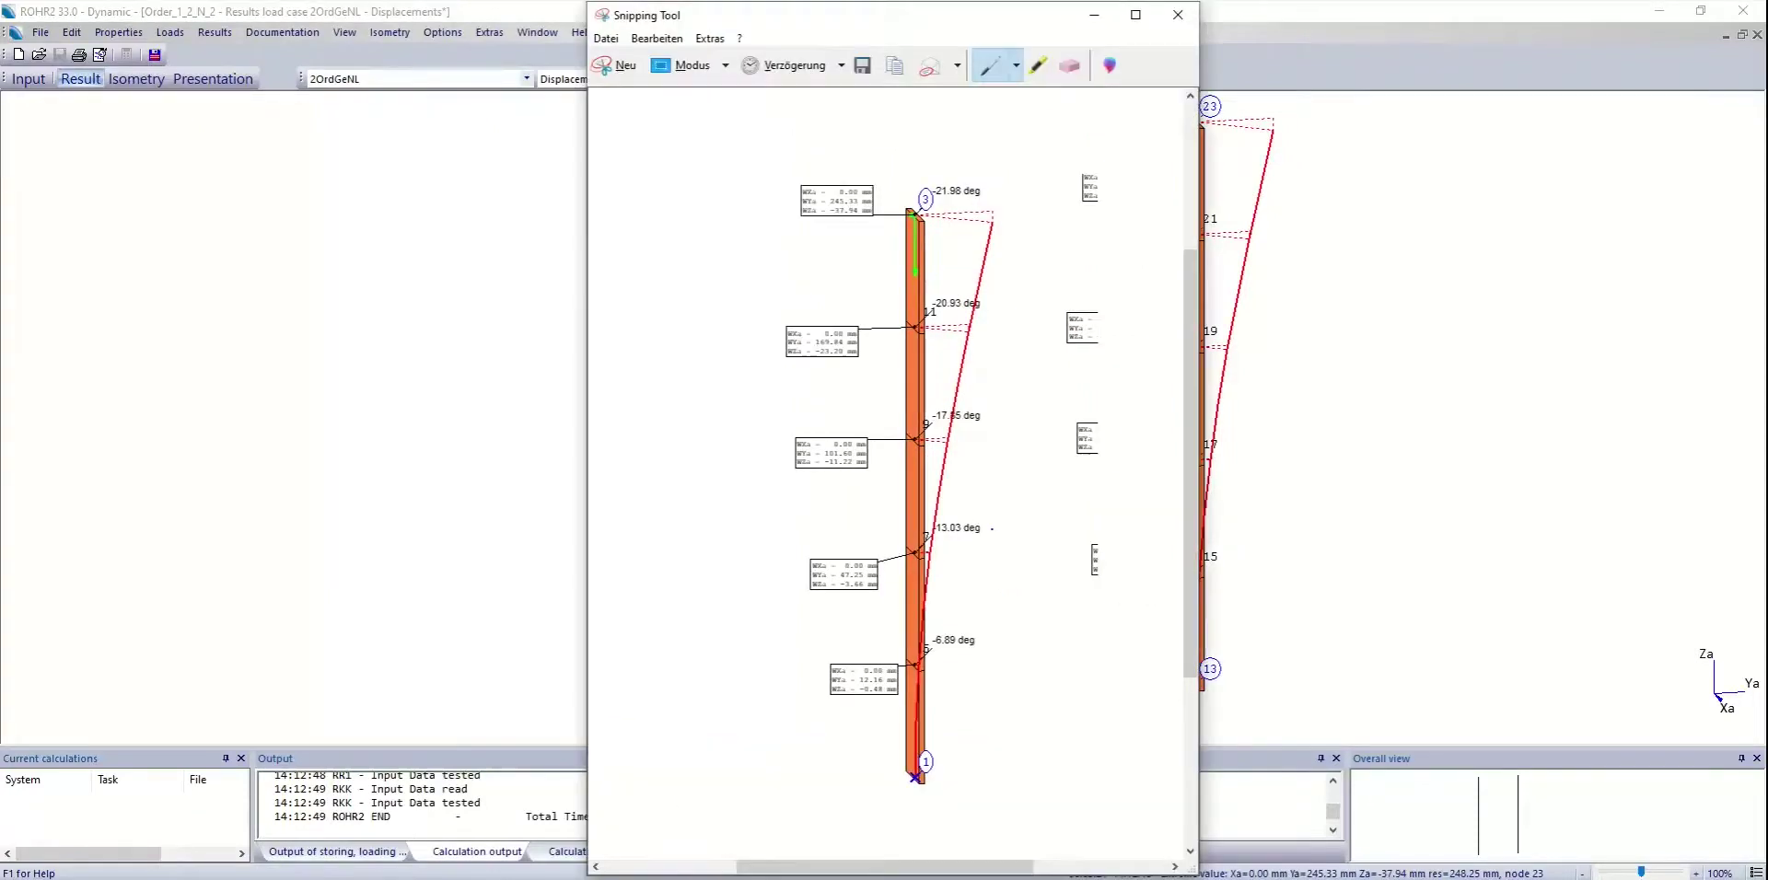
click(1094, 17)
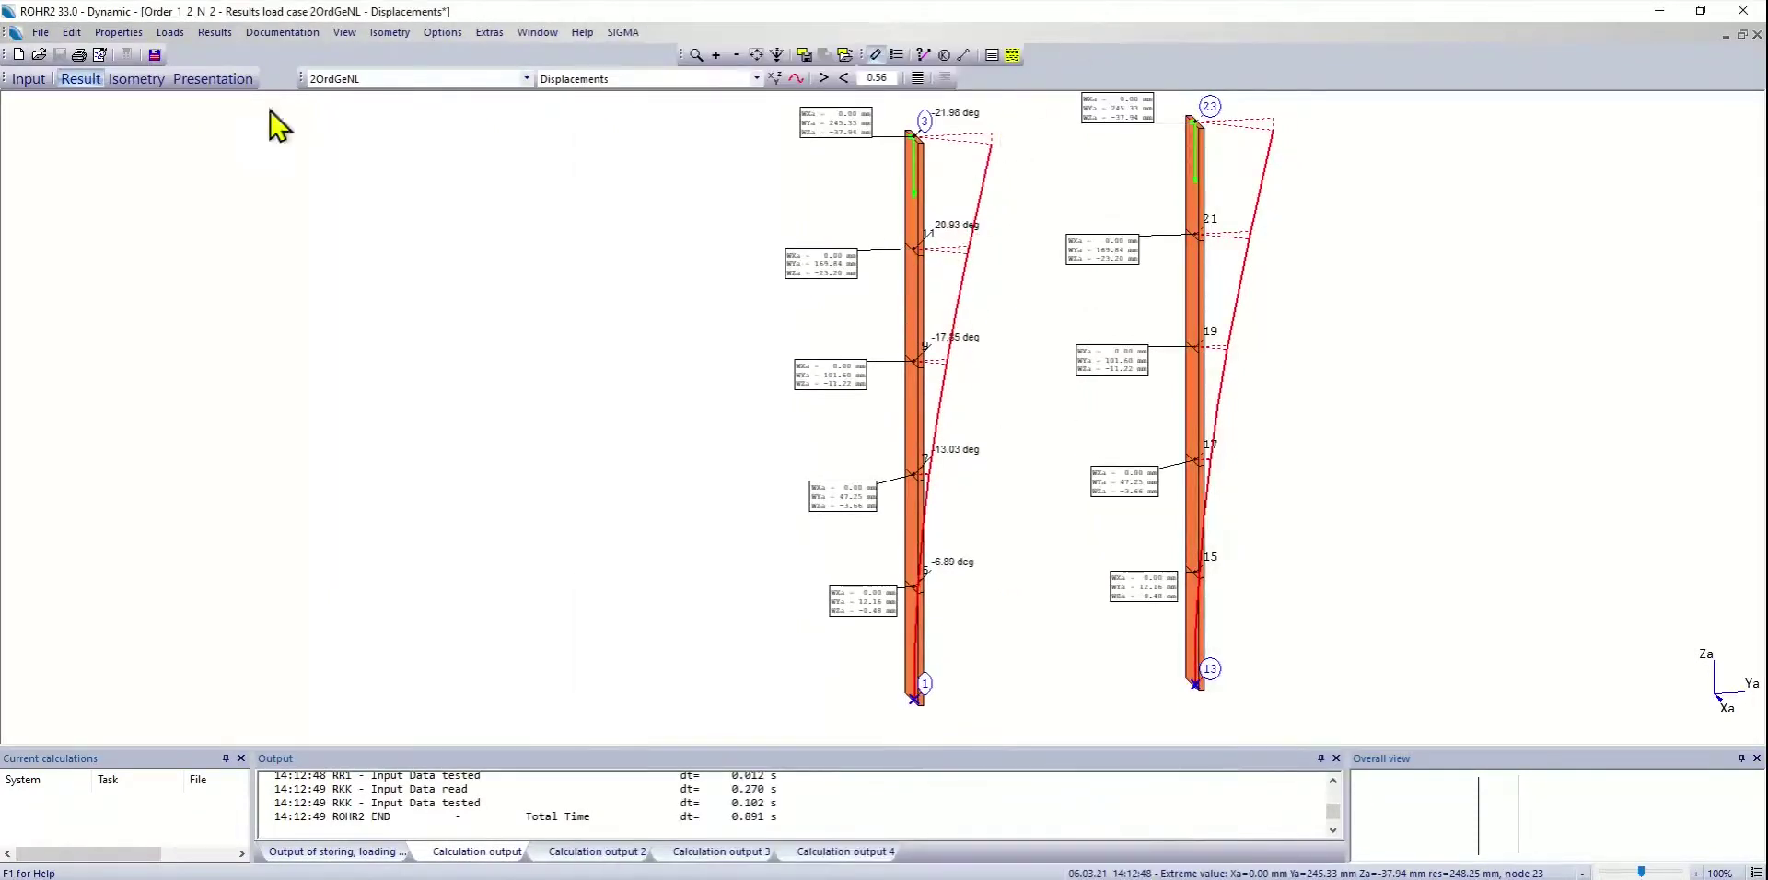
- Shift left-column nodes 5, 7, 9, 11 and 3 to the deflected shape (node 7: .25 / -3.66)
click(37, 77)
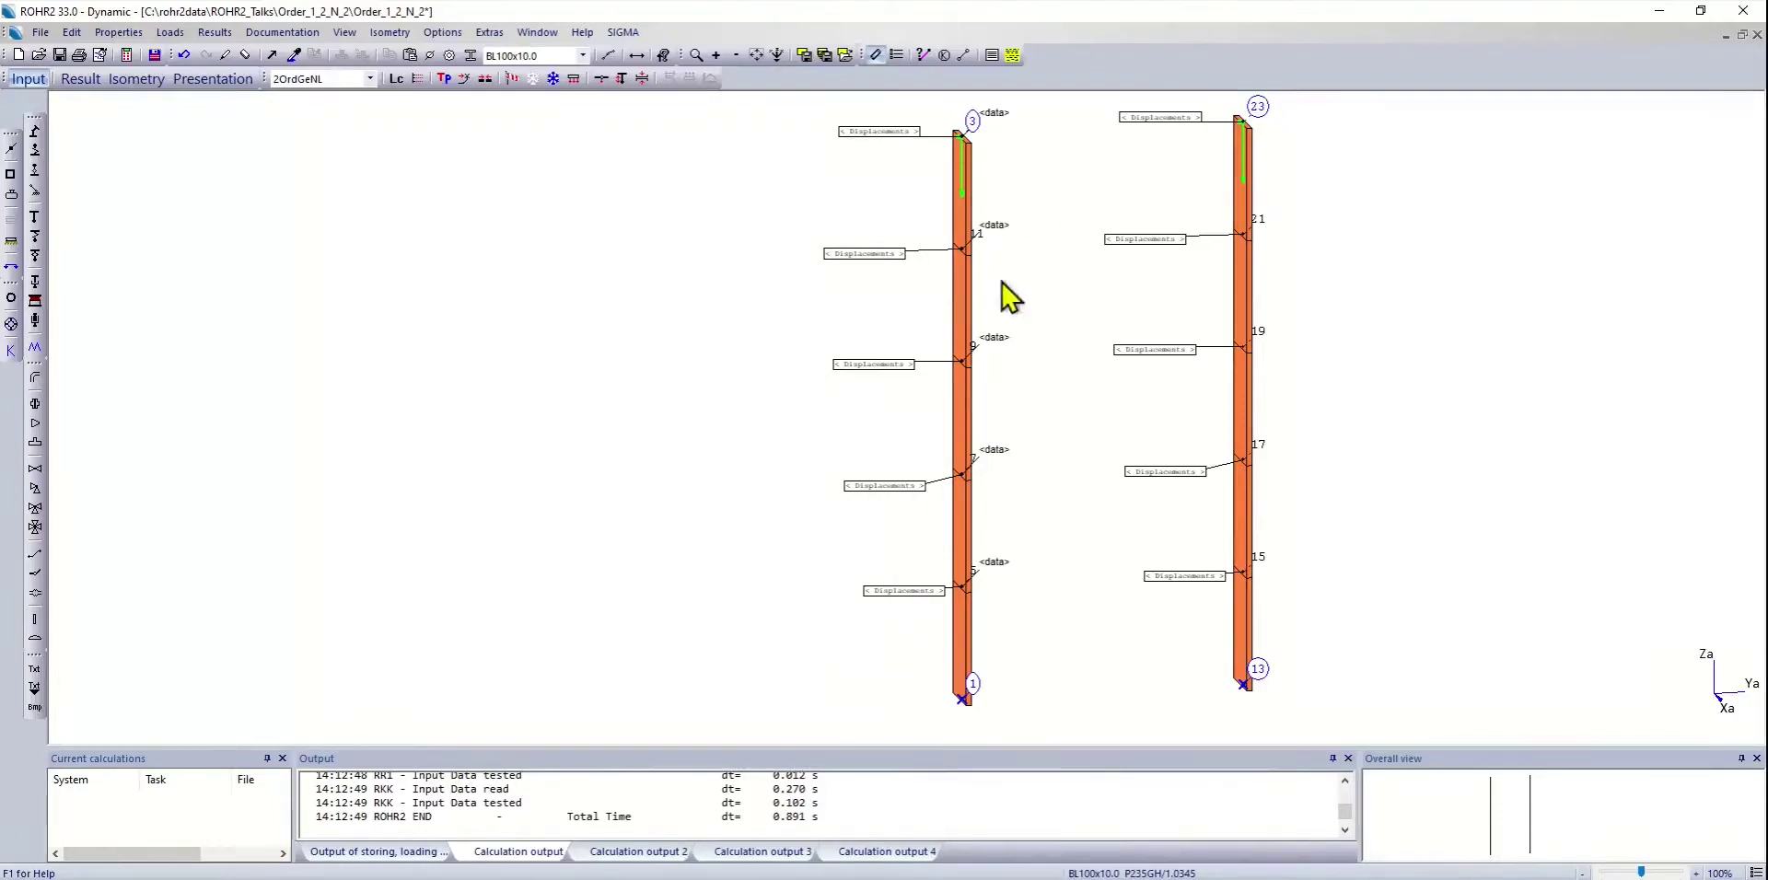
double_click(964, 586)
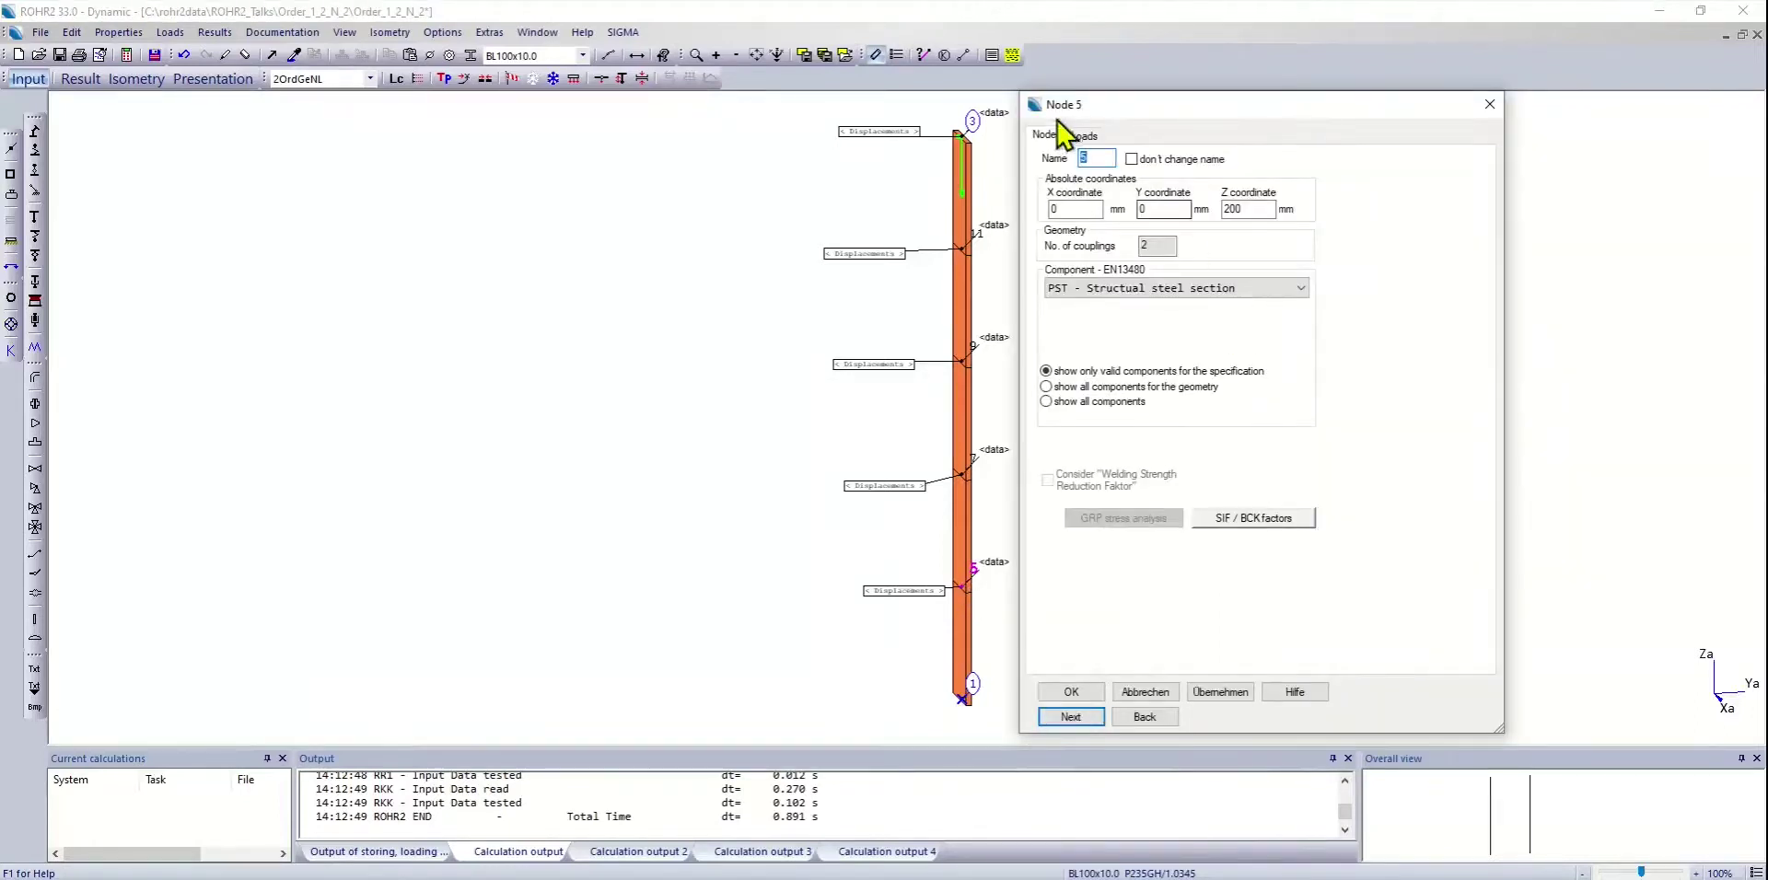
click(1162, 207)
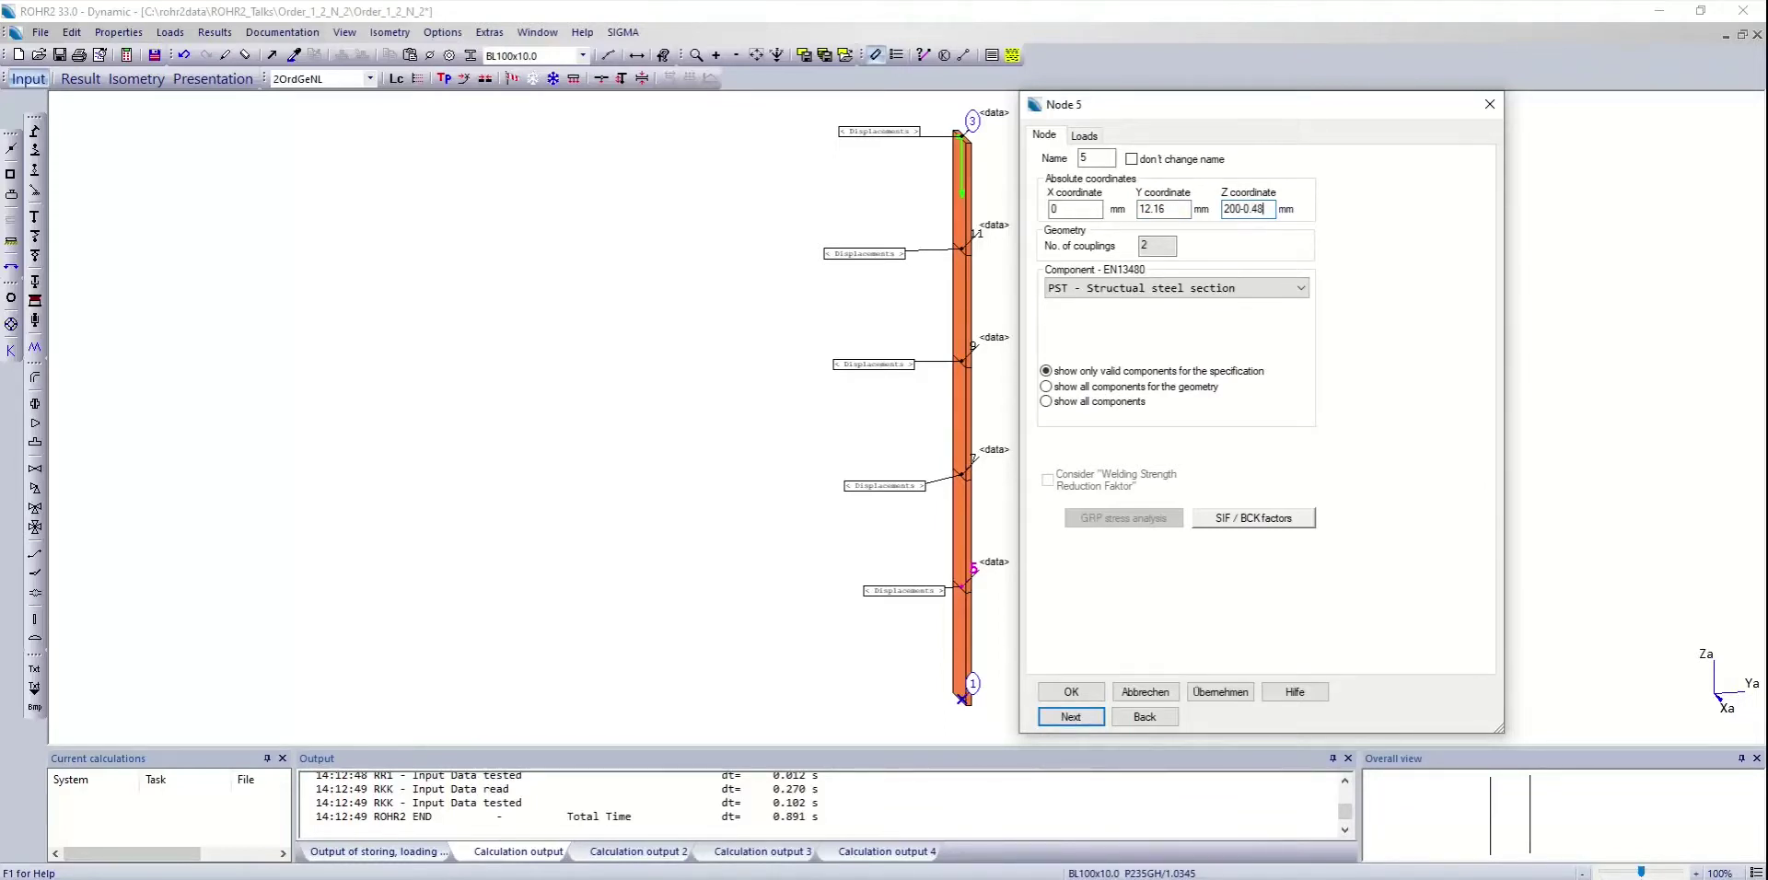
click(1070, 716)
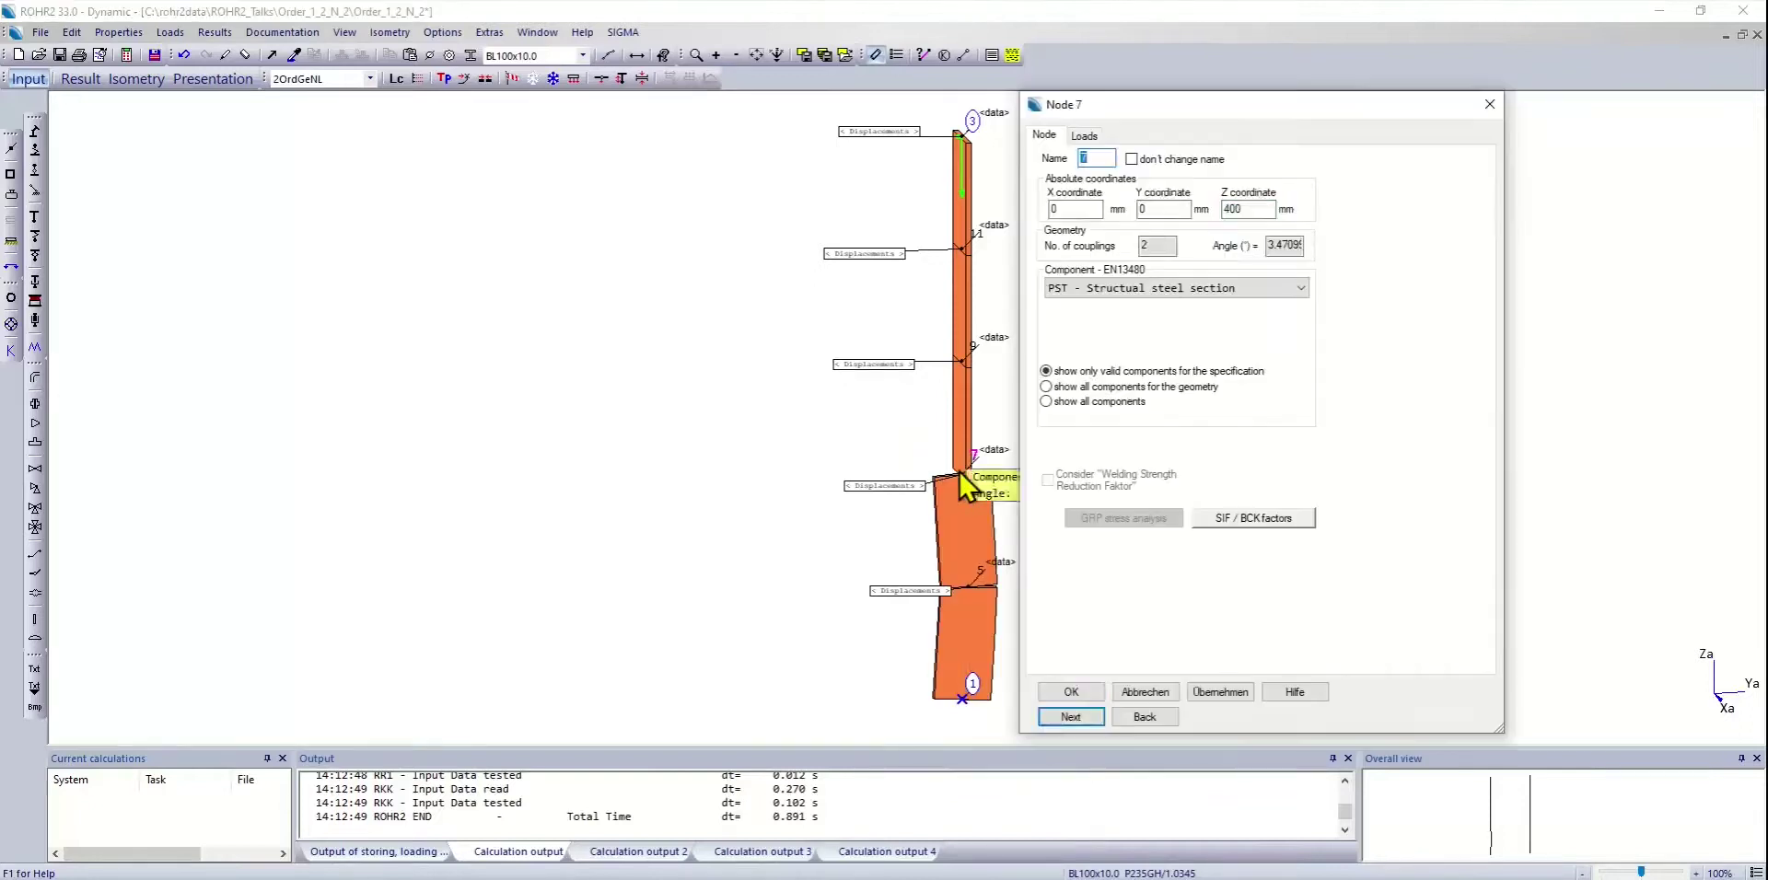
text(.25)
click(1256, 208)
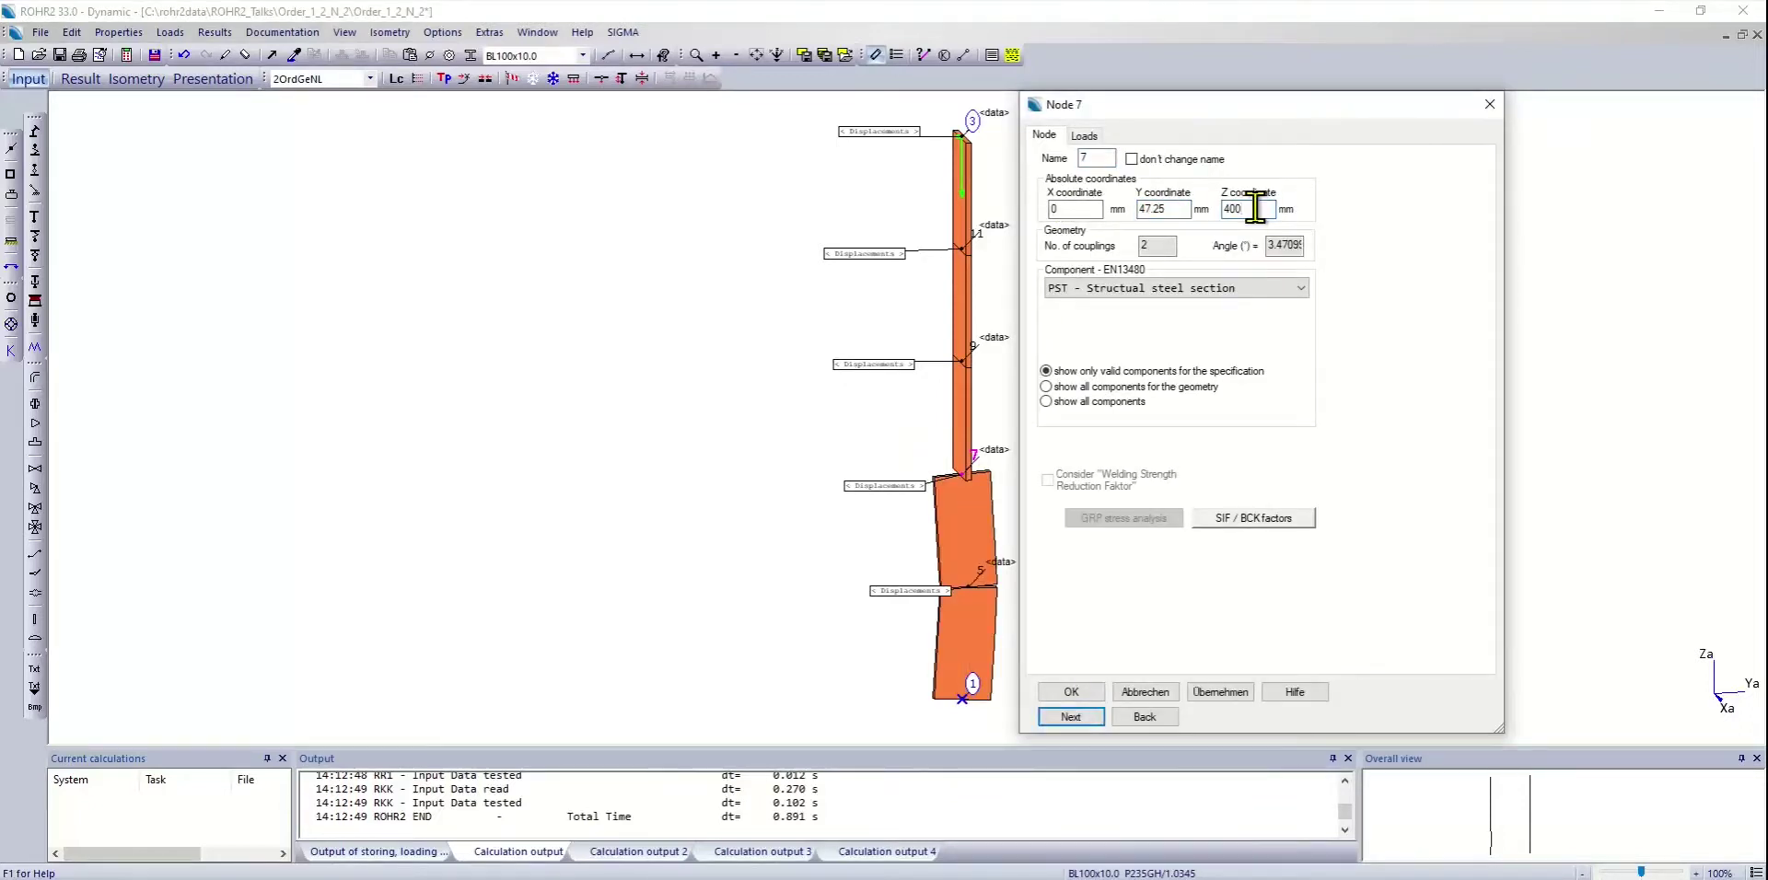
text(-3.66)
key(Return)
click(1135, 208)
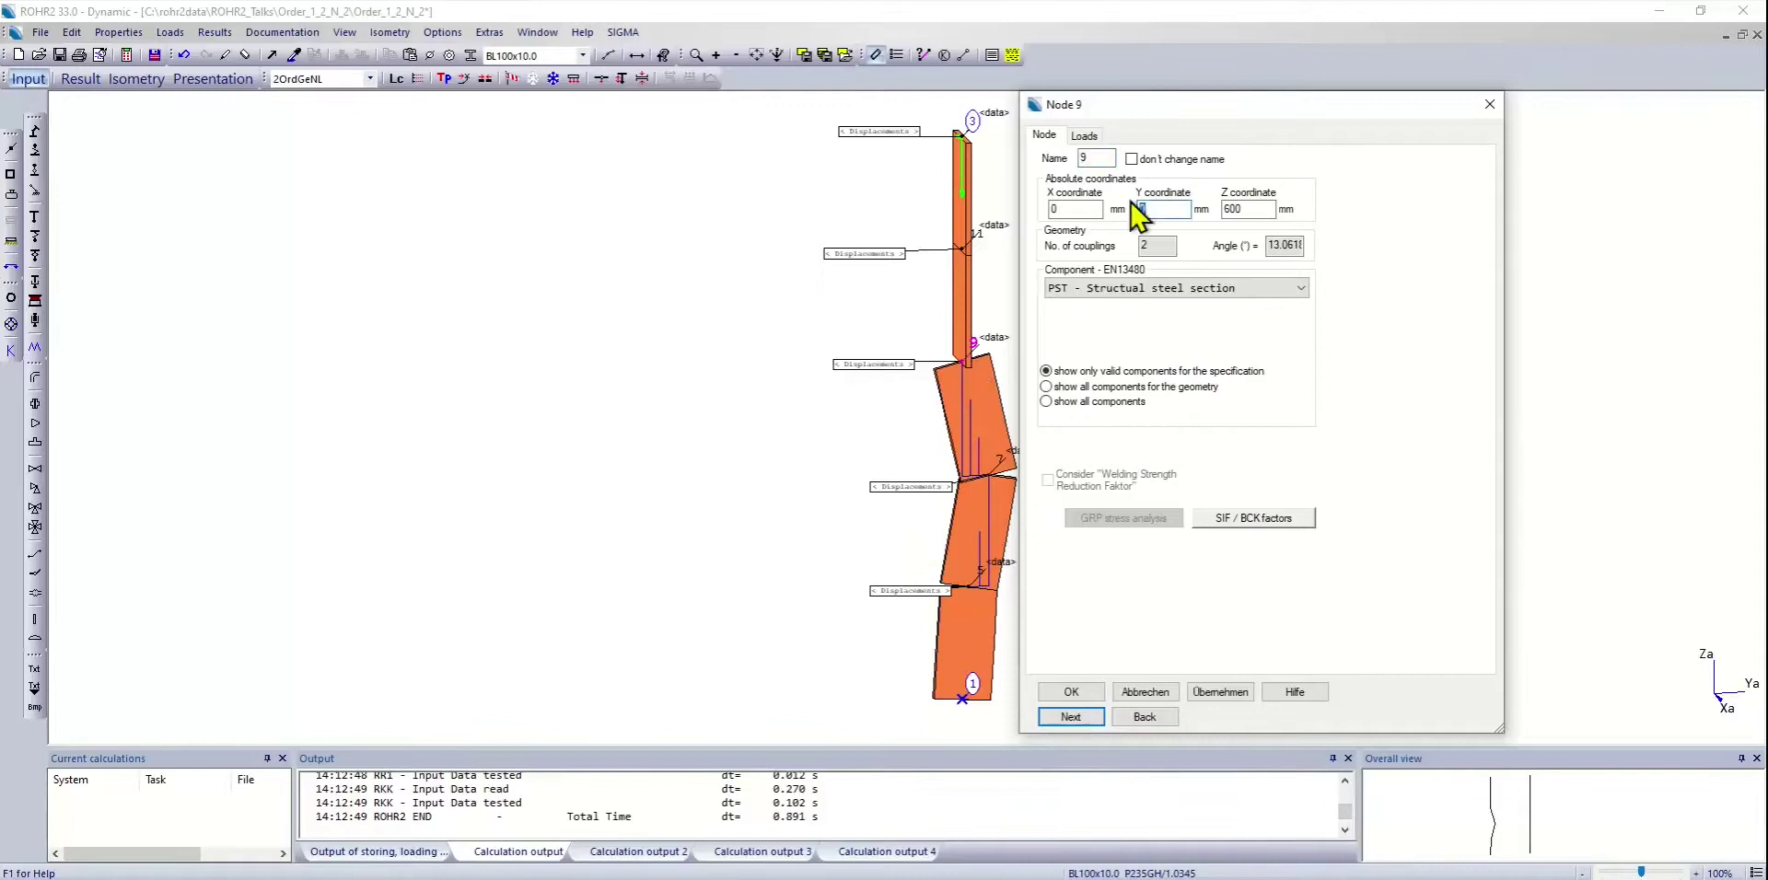
key(Return)
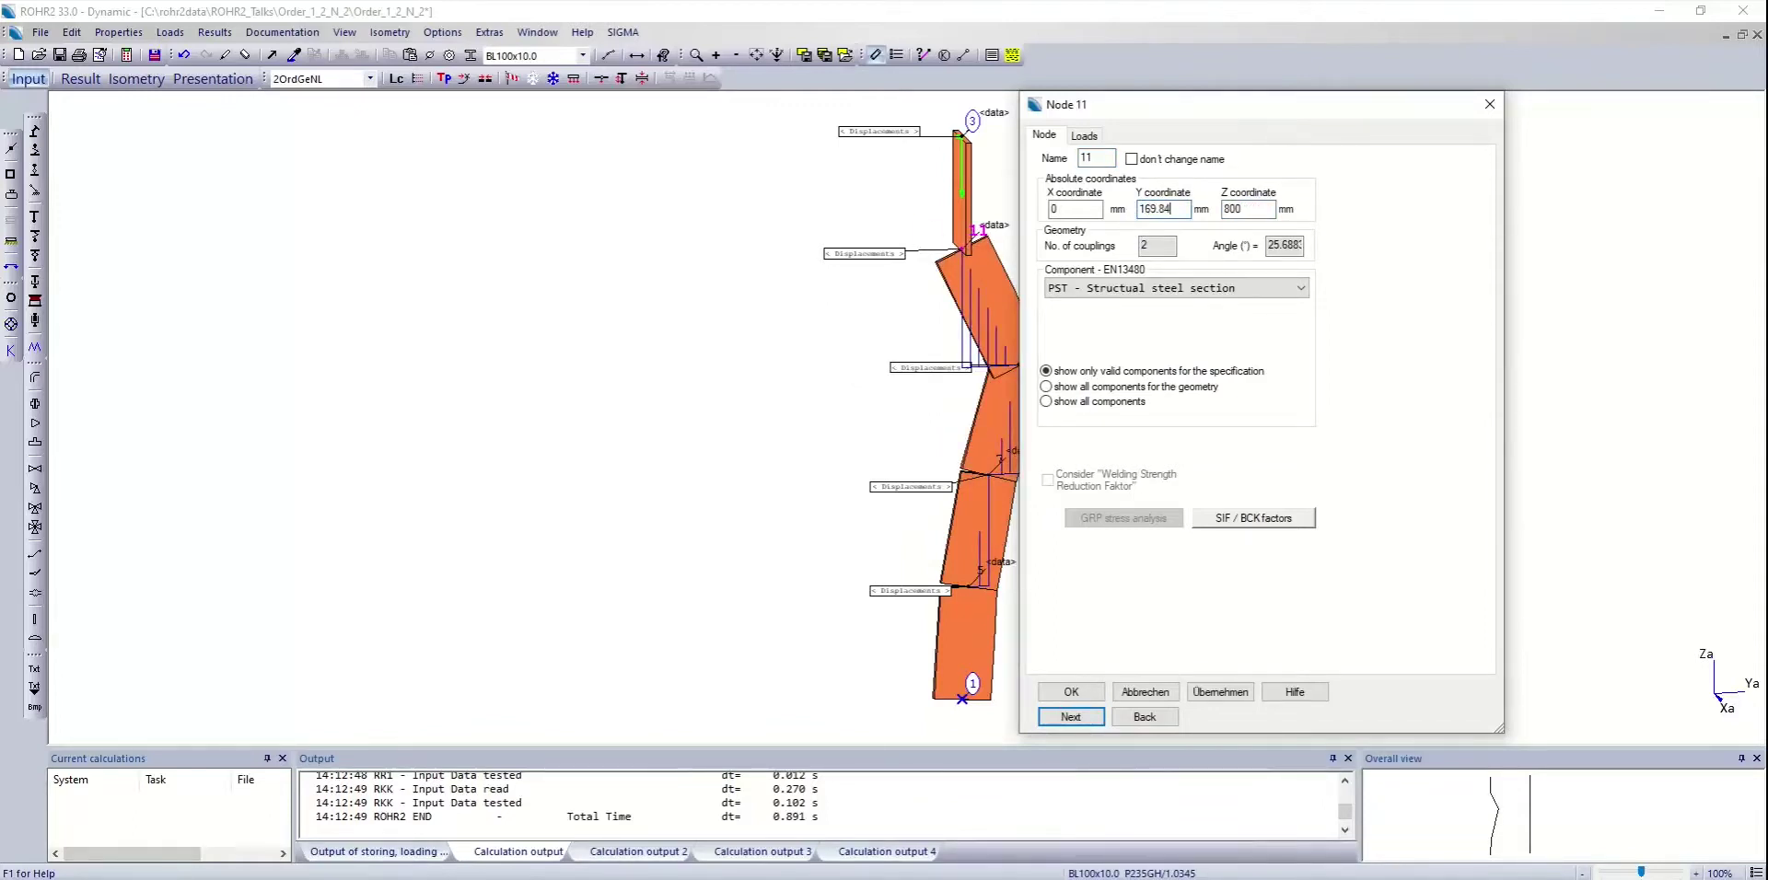
key(Return)
click(1142, 209)
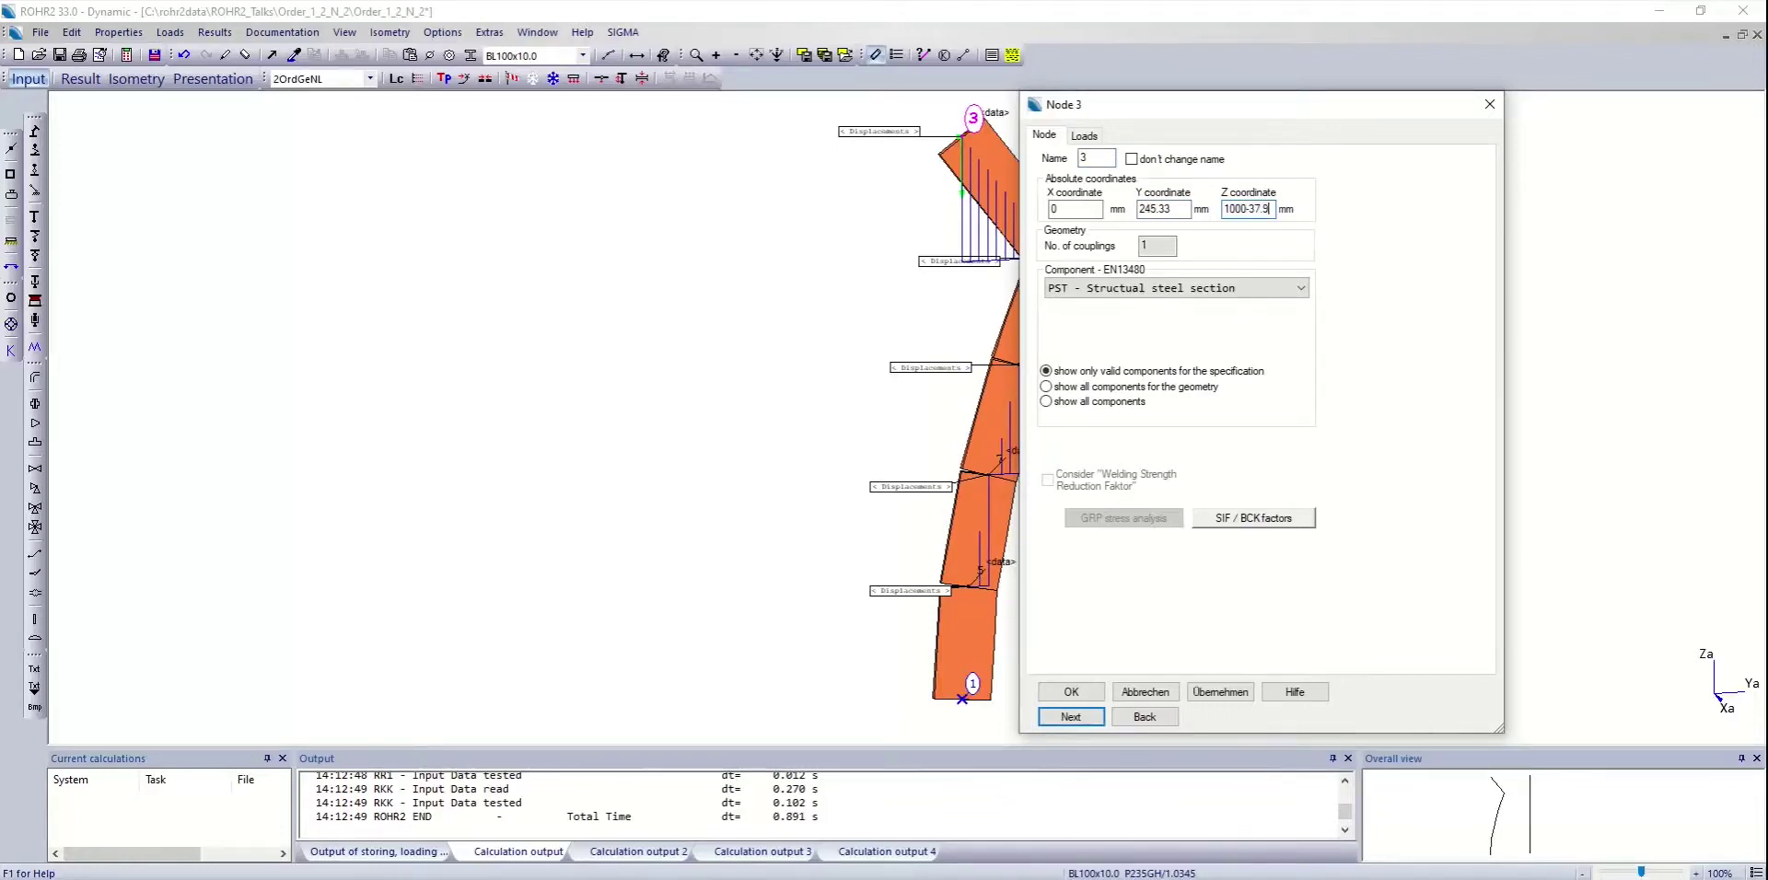
click(1071, 691)
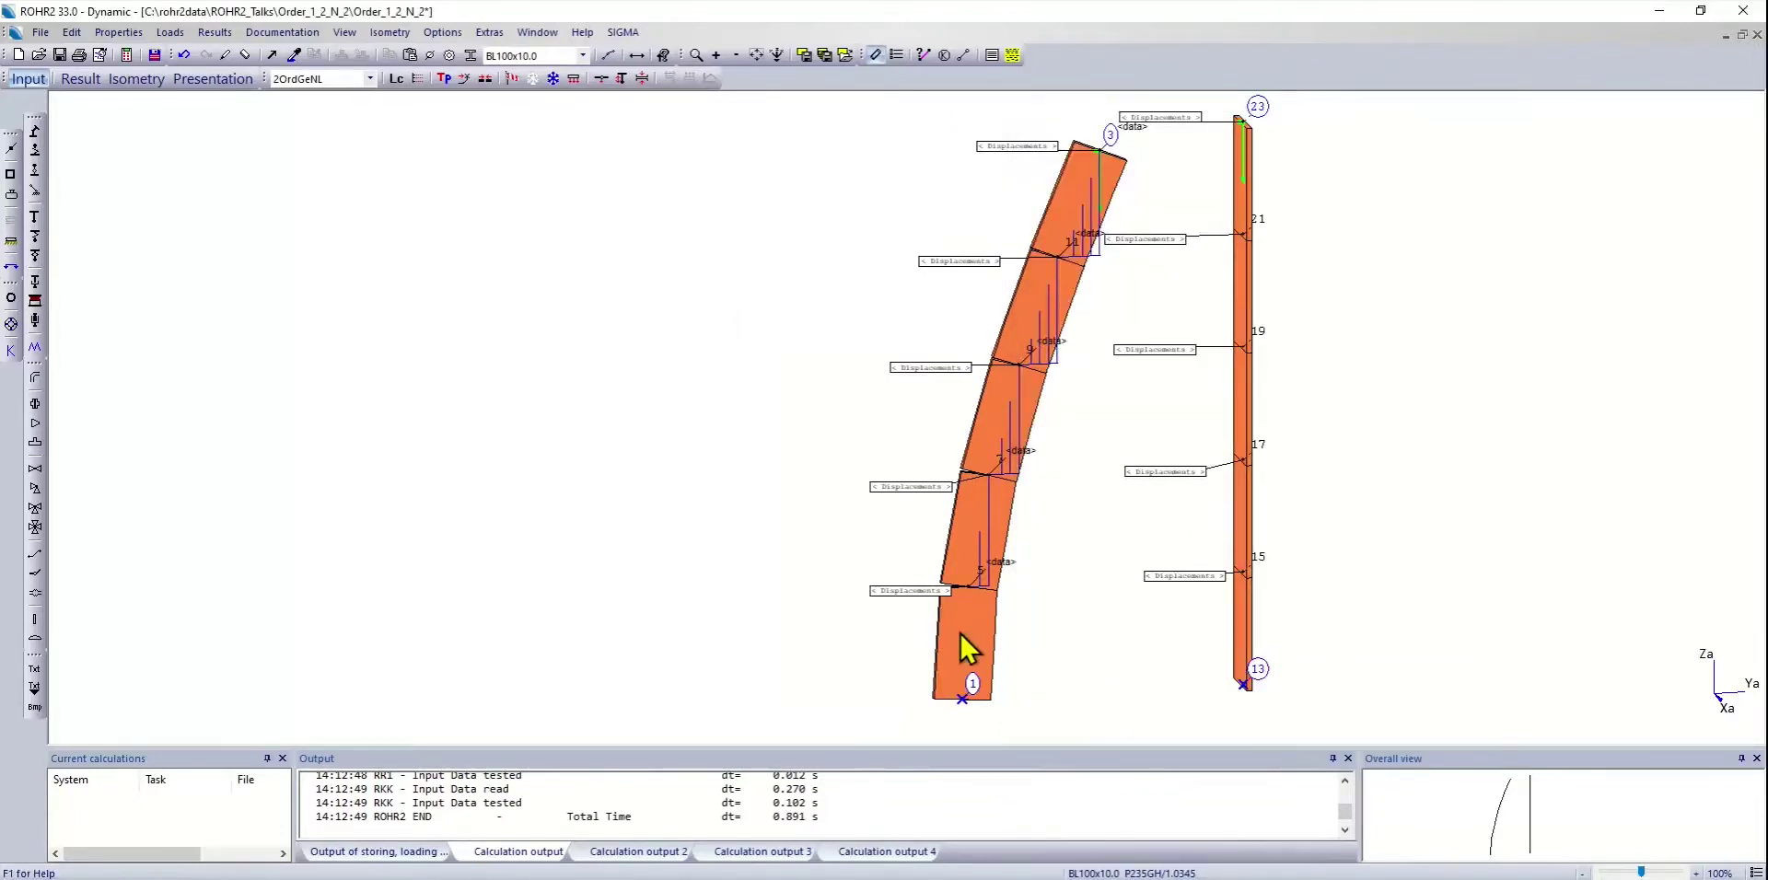
- Rotate segments 1-5 and 5-7 sections 90° about their Xp axis
double_click(960, 632)
click(497, 245)
double_click(392, 486)
text(90)
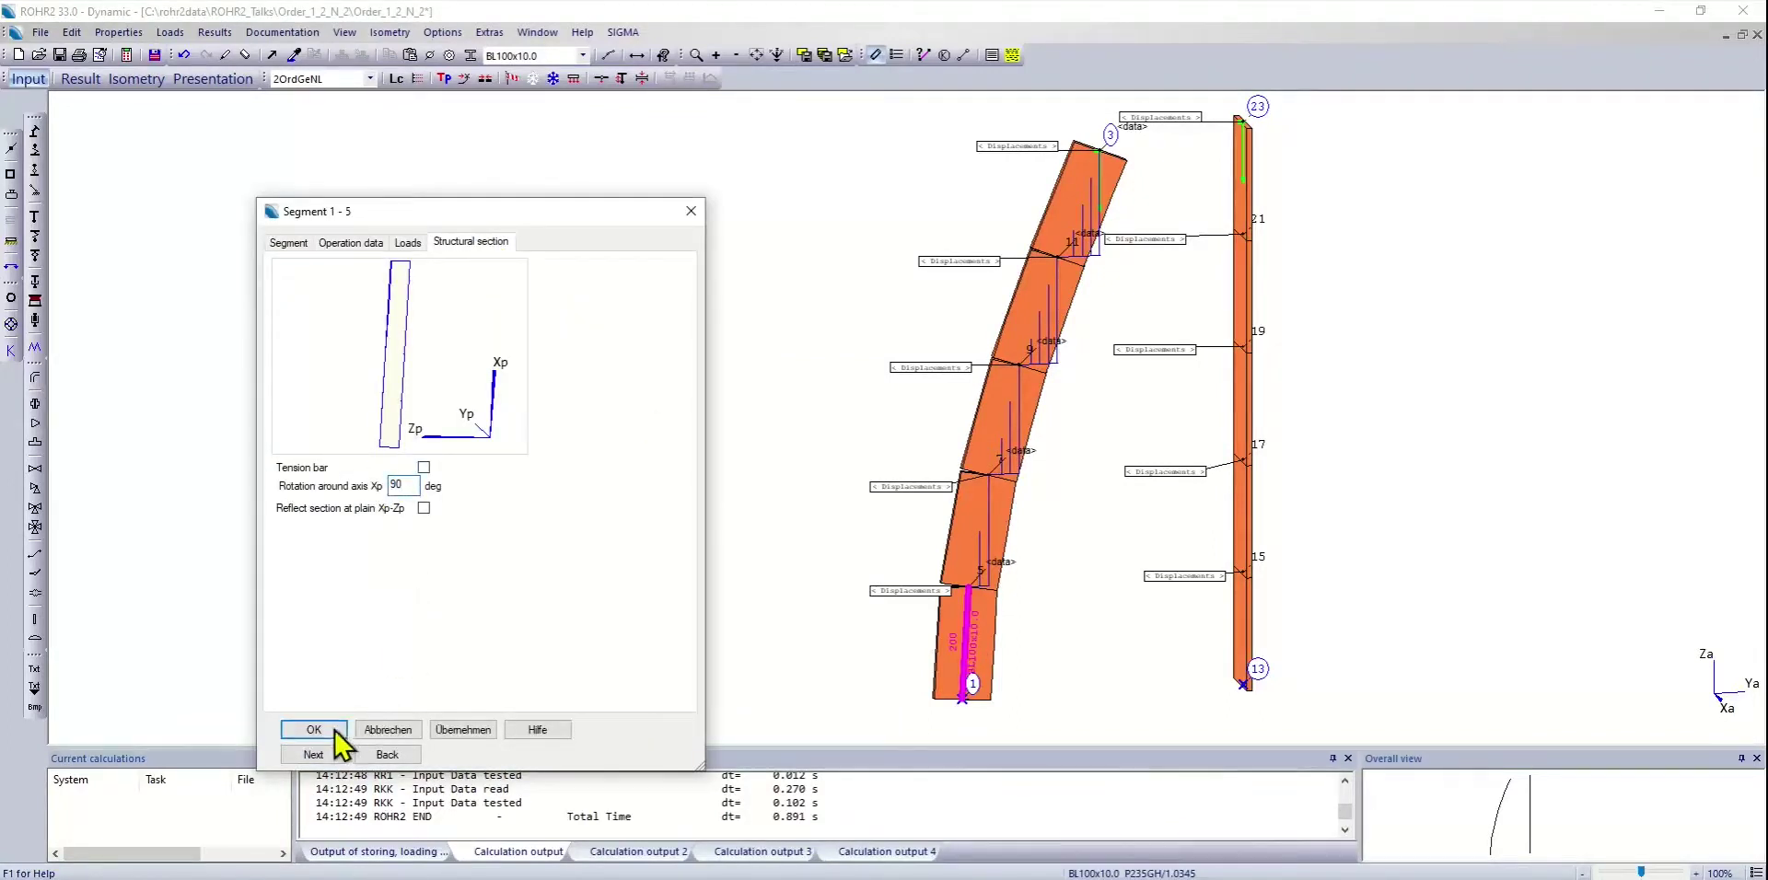
click(313, 730)
double_click(958, 563)
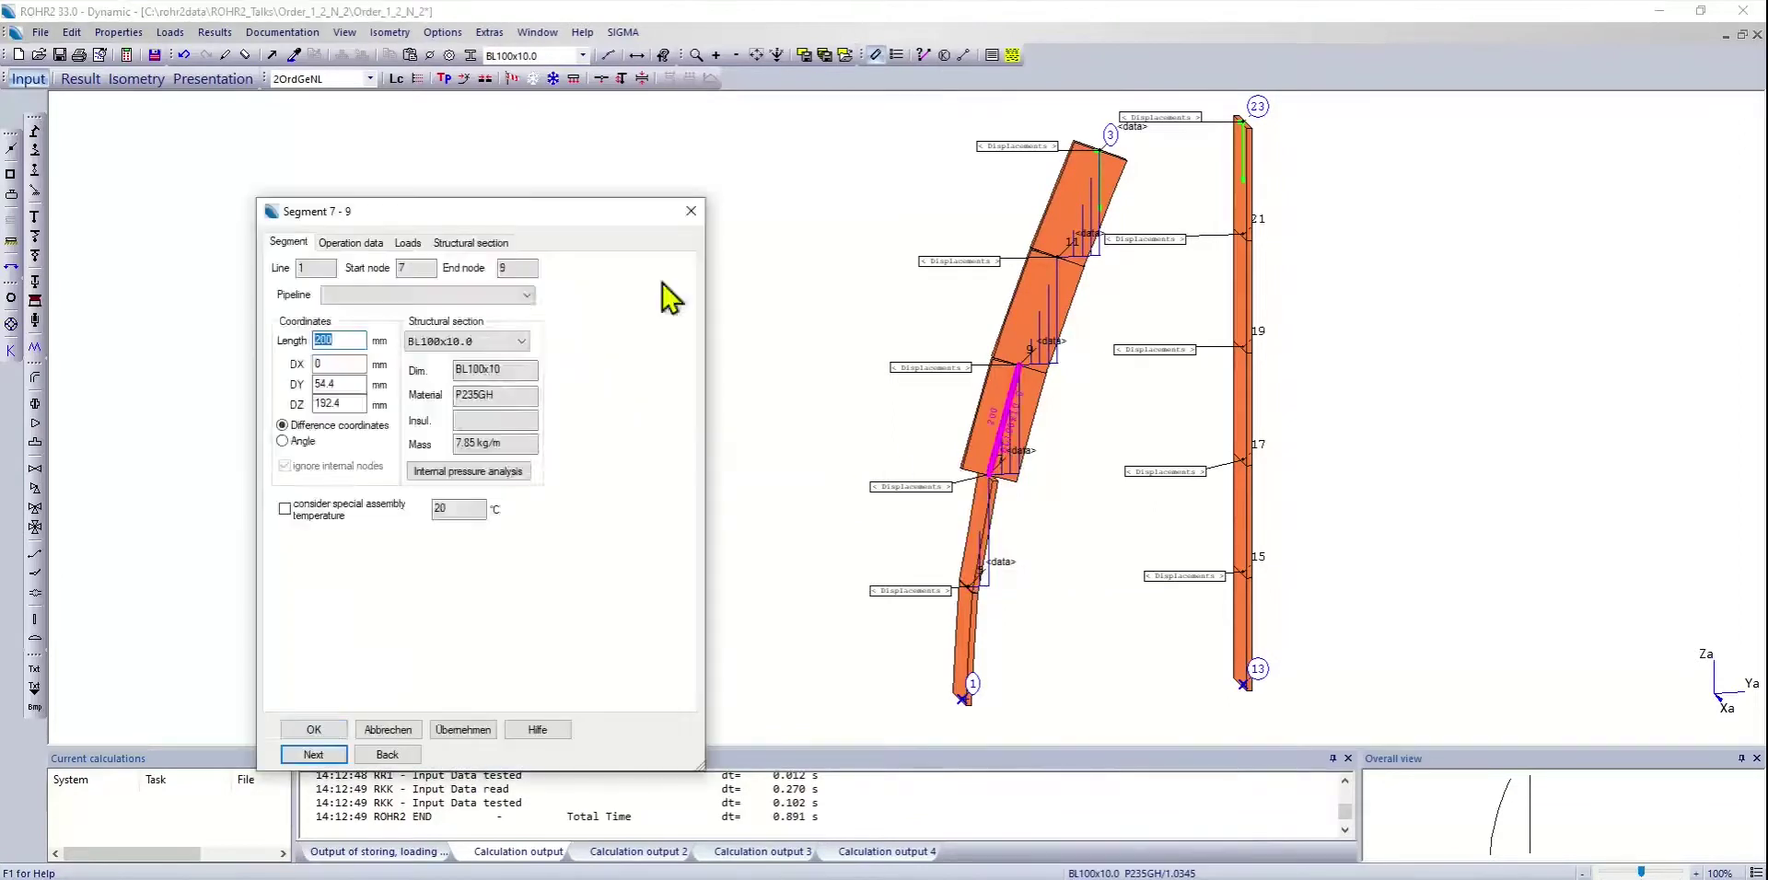
click(313, 729)
- Rotate segment 9-11 and the top segment sections 90° about their Xp axis
double_click(1038, 329)
click(485, 245)
click(307, 731)
double_click(1083, 225)
click(506, 245)
double_click(332, 481)
text(90)
click(335, 730)
right_click(571, 396)
click(617, 407)
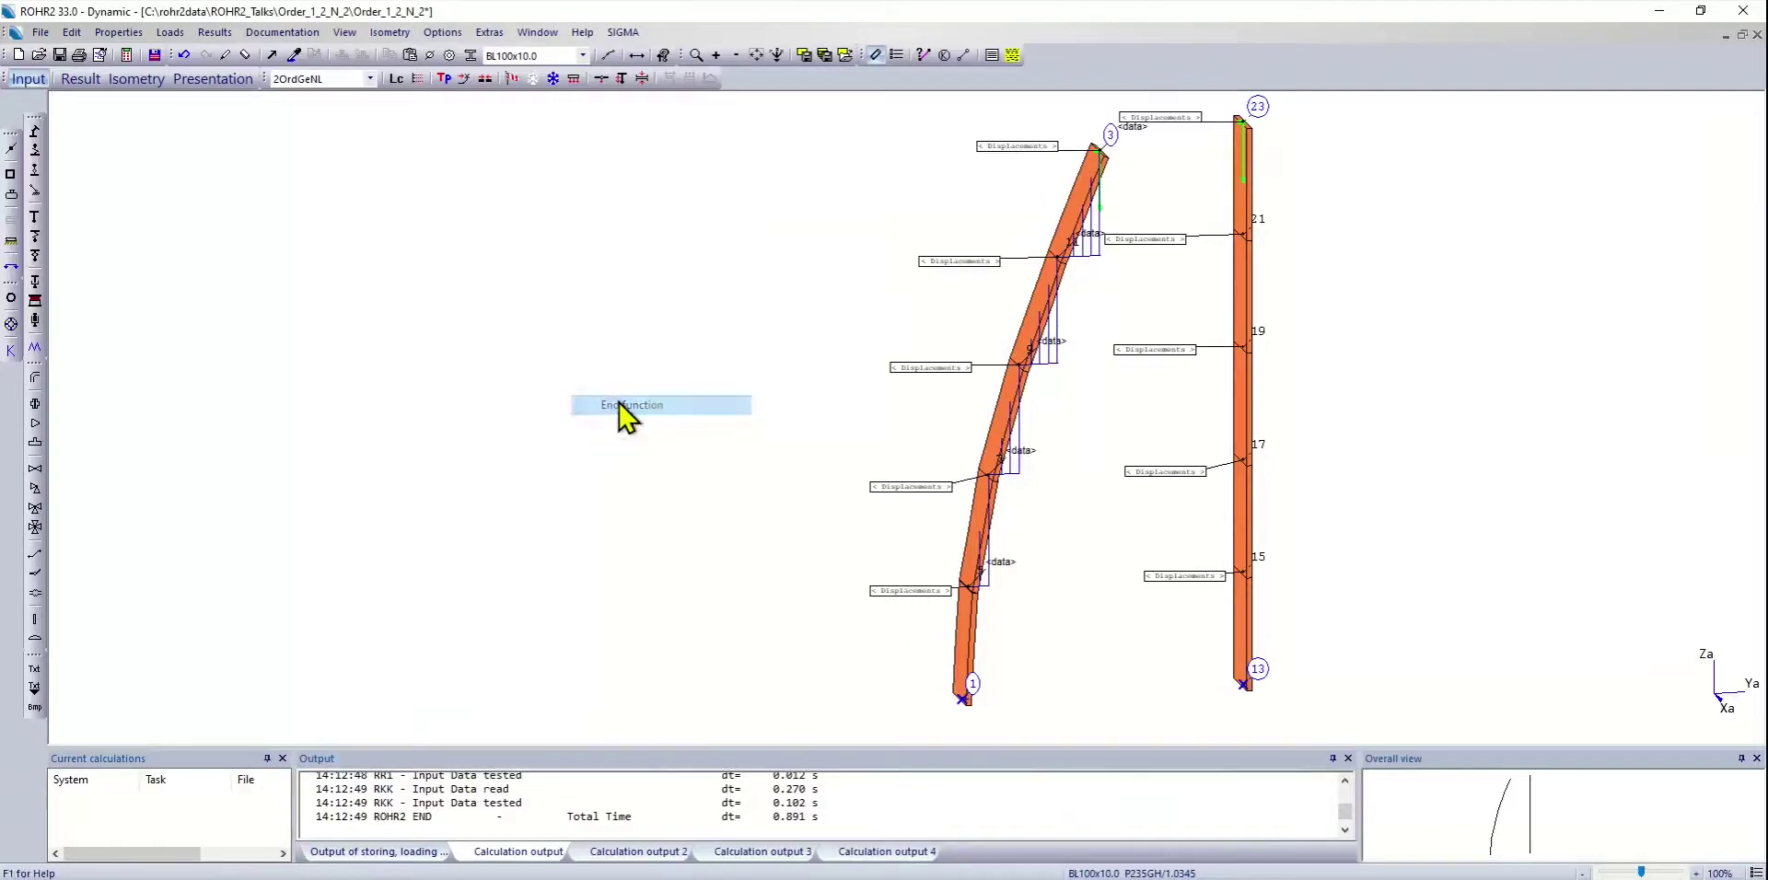
- Run the calculation for 1OrdLin, BucklingShapes, 2Ord and 2OrdGeNL
click(128, 61)
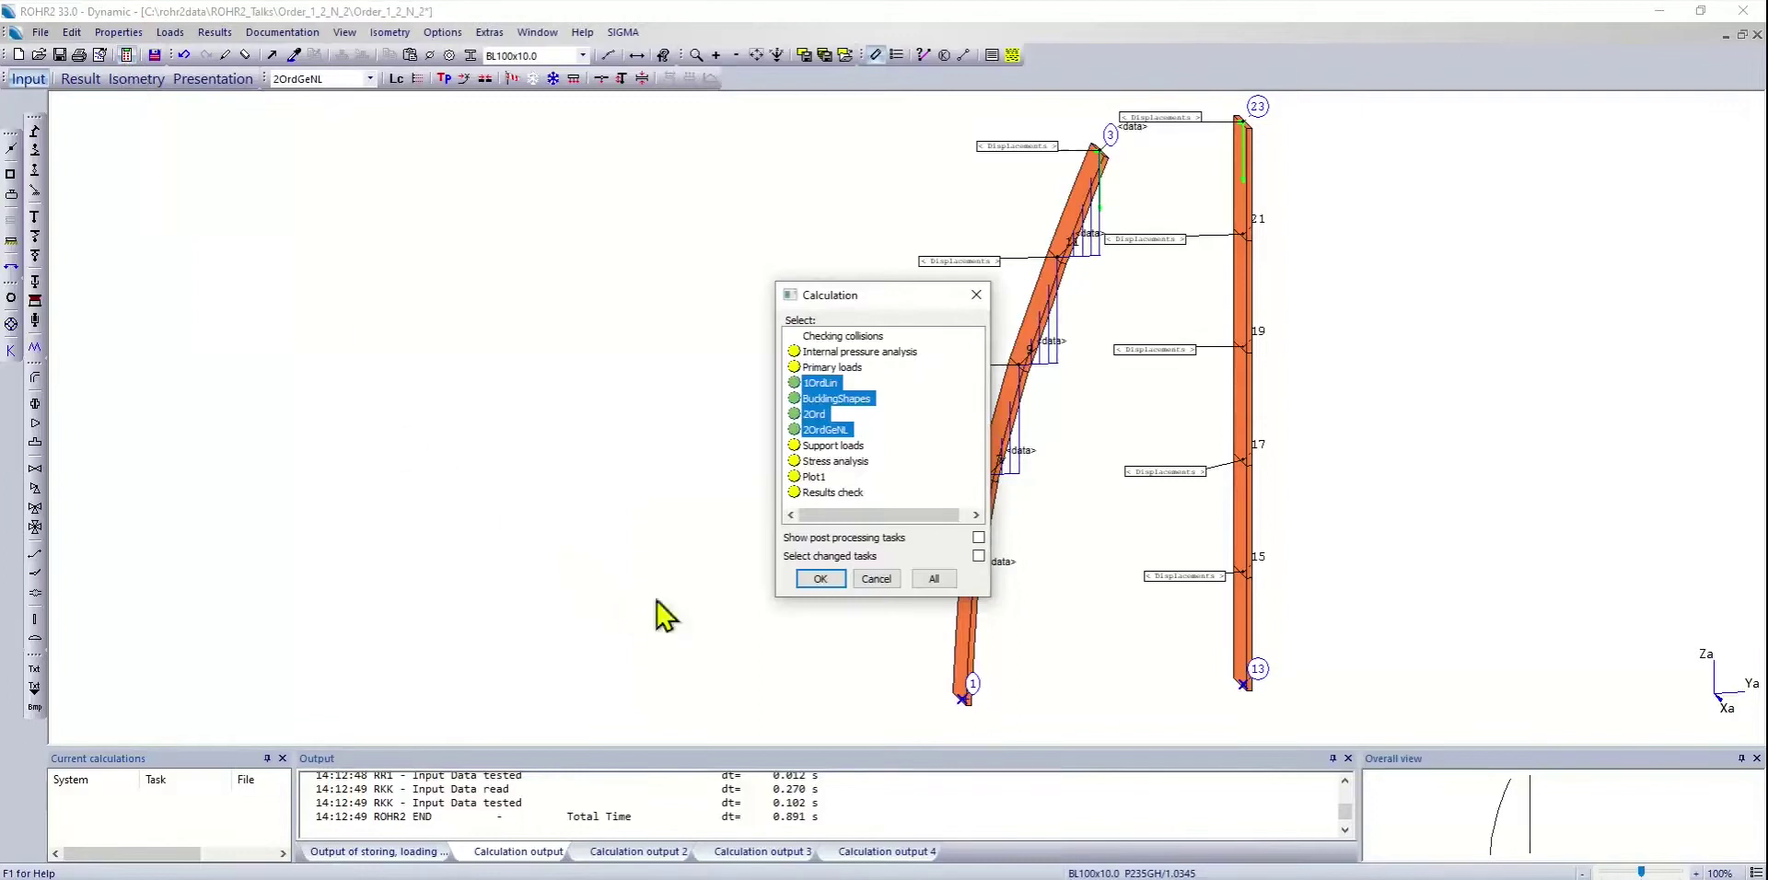
click(819, 580)
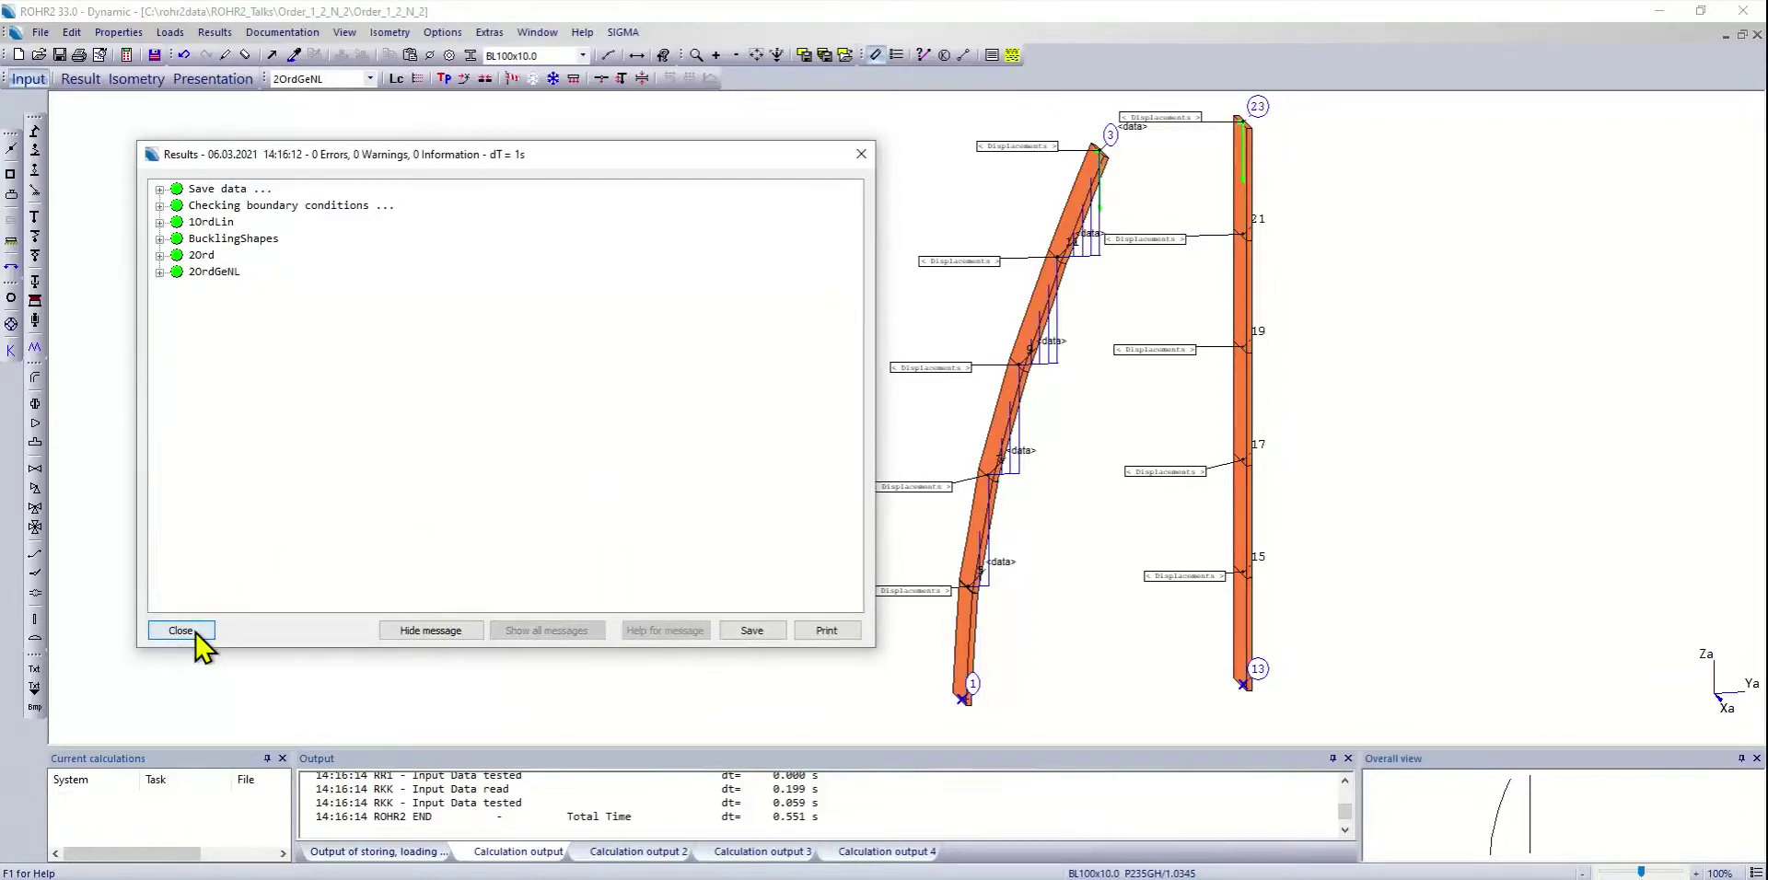
click(204, 633)
- Show the 1OrdLin displacement results zoomed in on both column tops
click(337, 80)
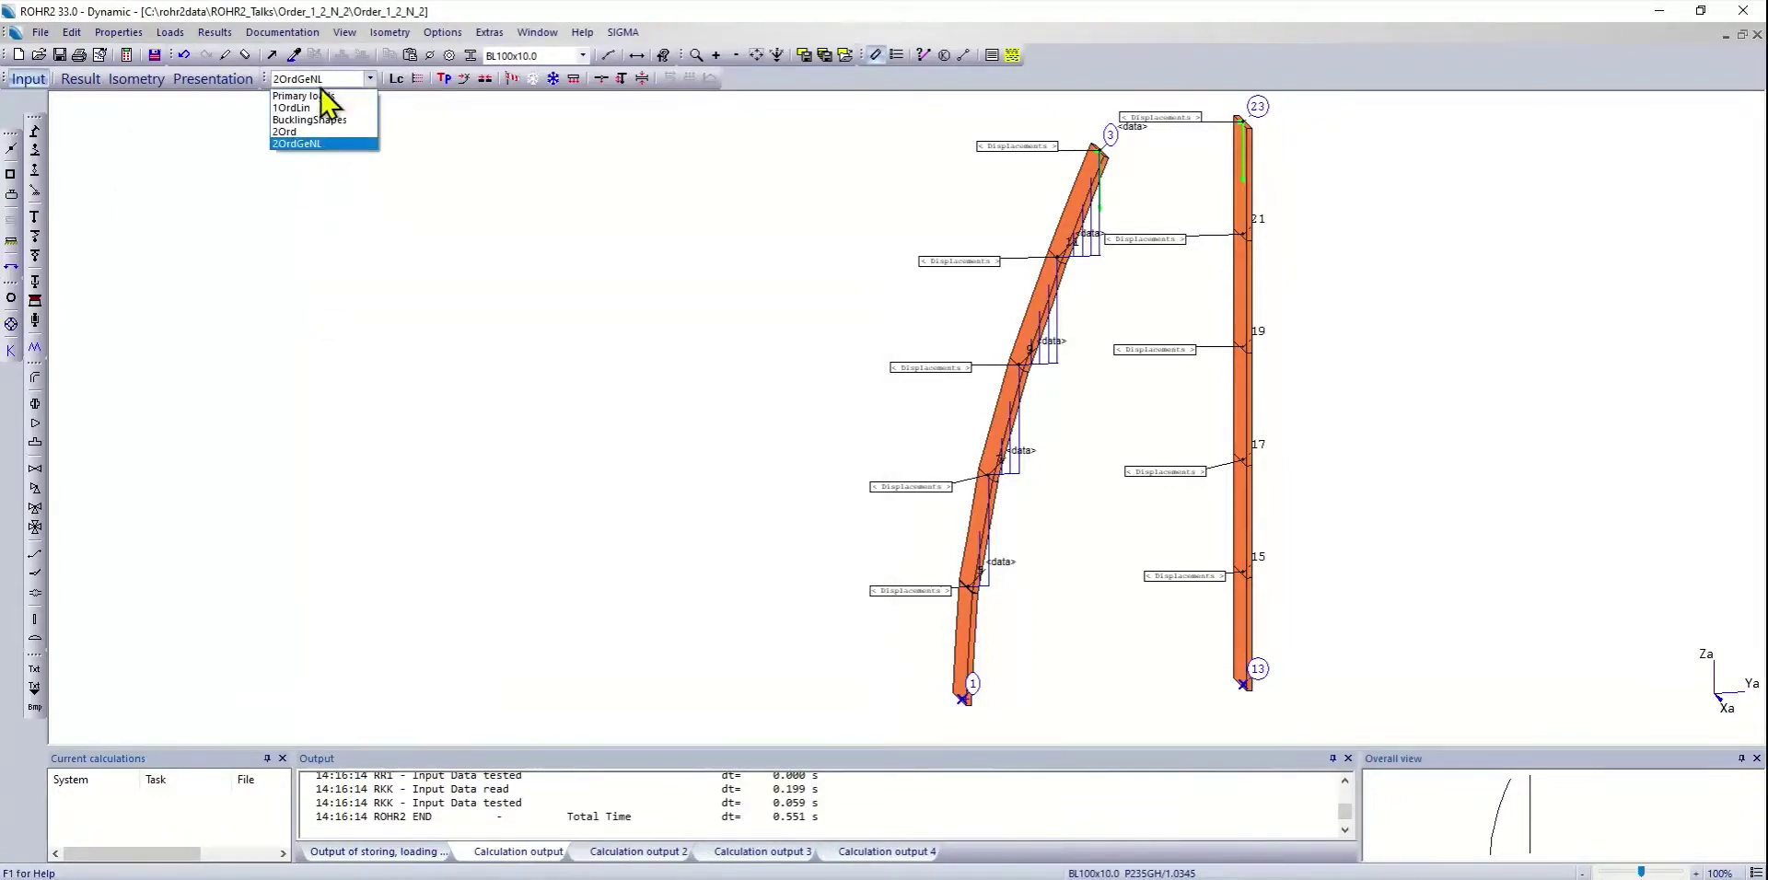
click(327, 109)
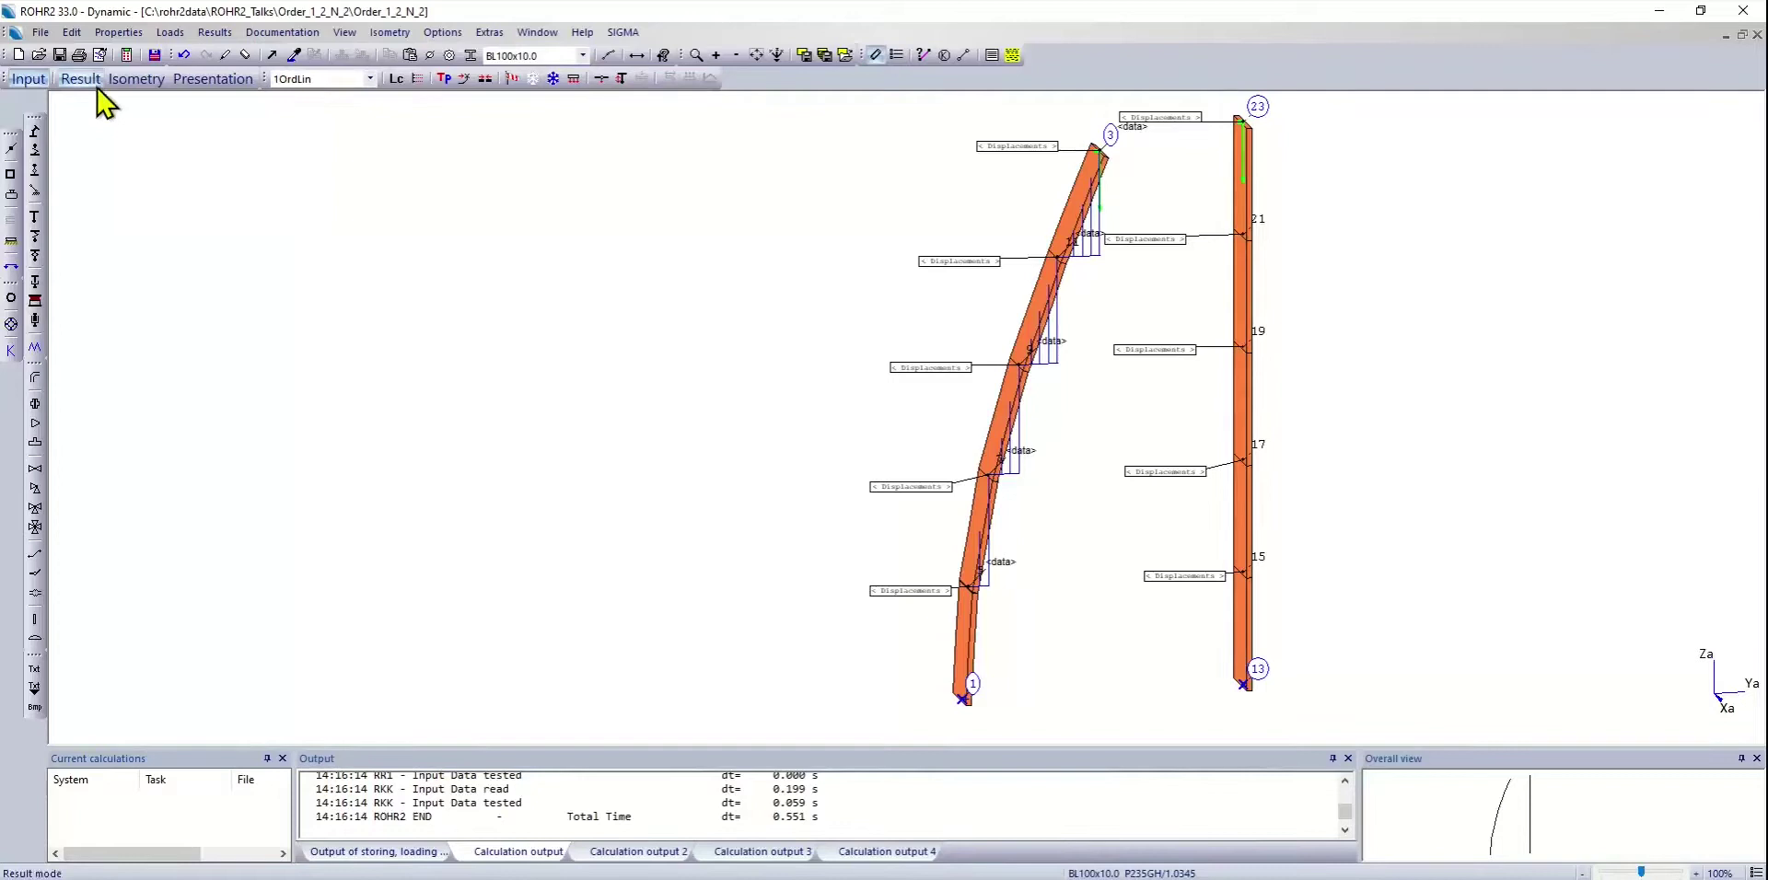
click(337, 79)
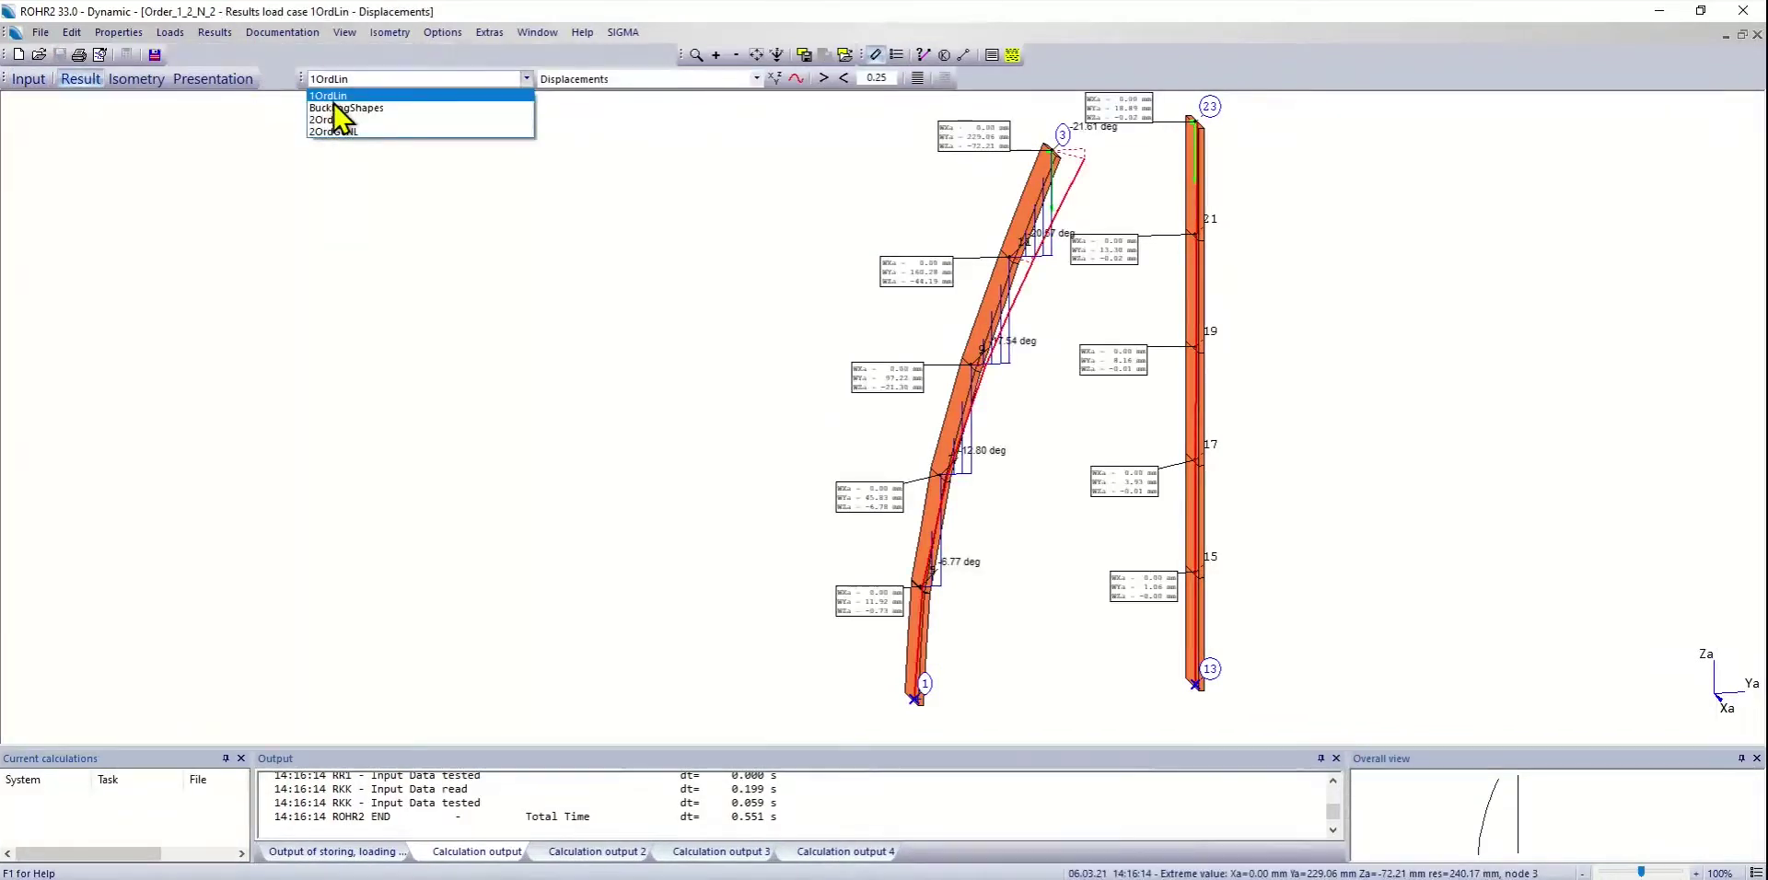
click(335, 118)
right_click(498, 204)
click(539, 219)
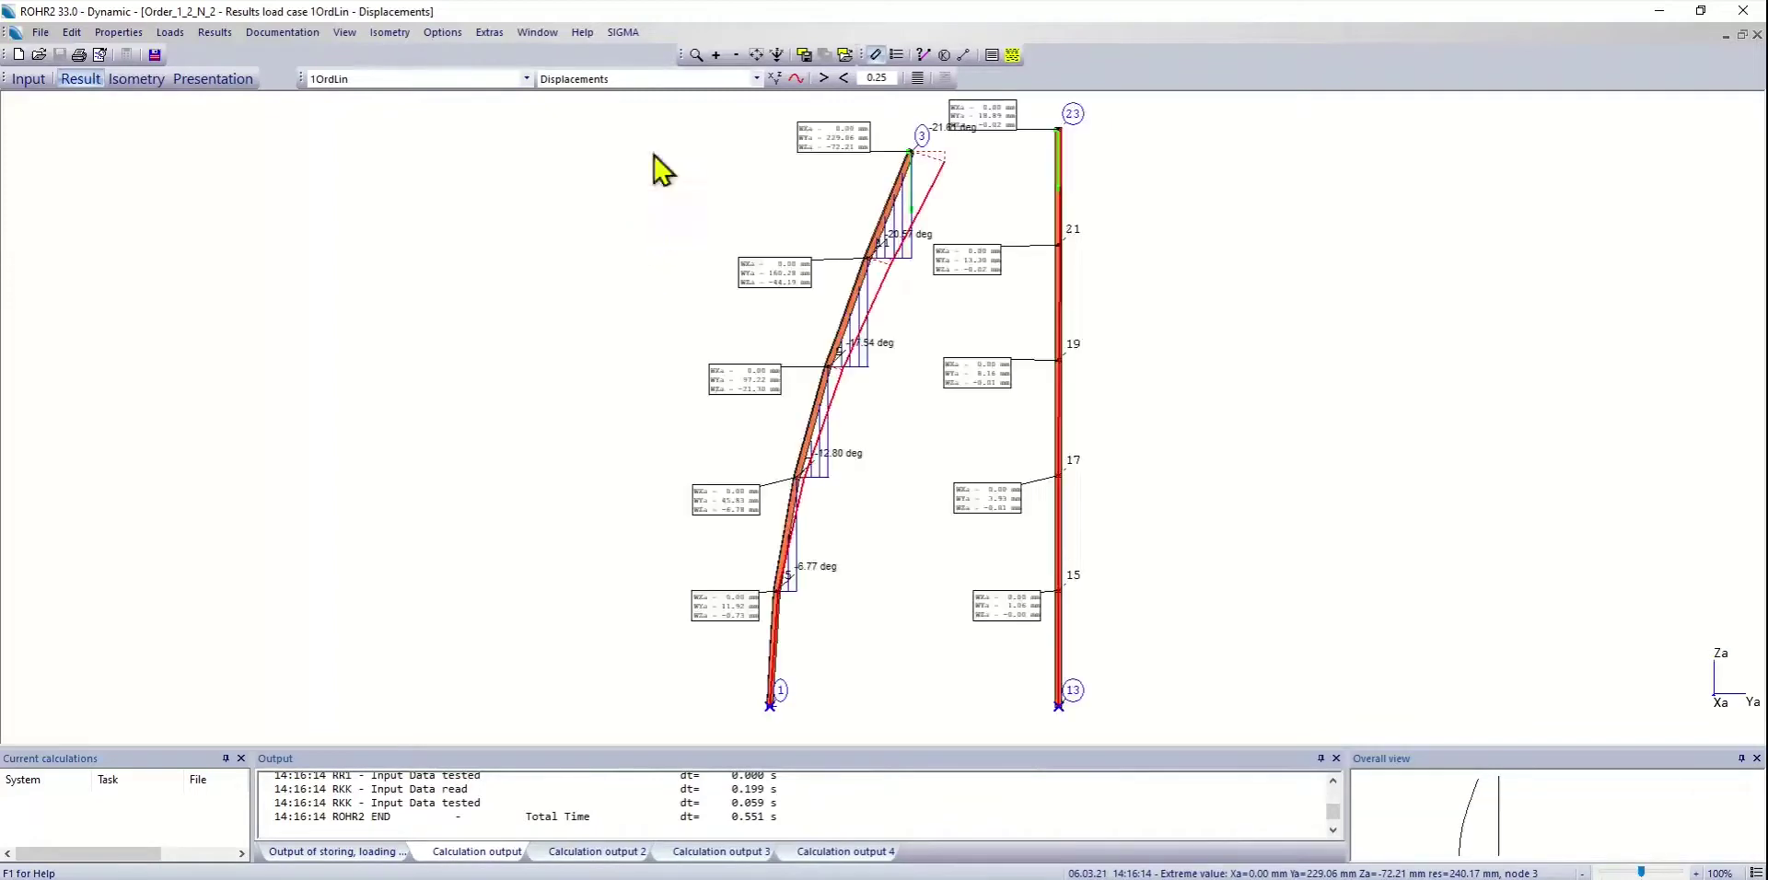
click(756, 55)
drag(620, 105, 988, 364)
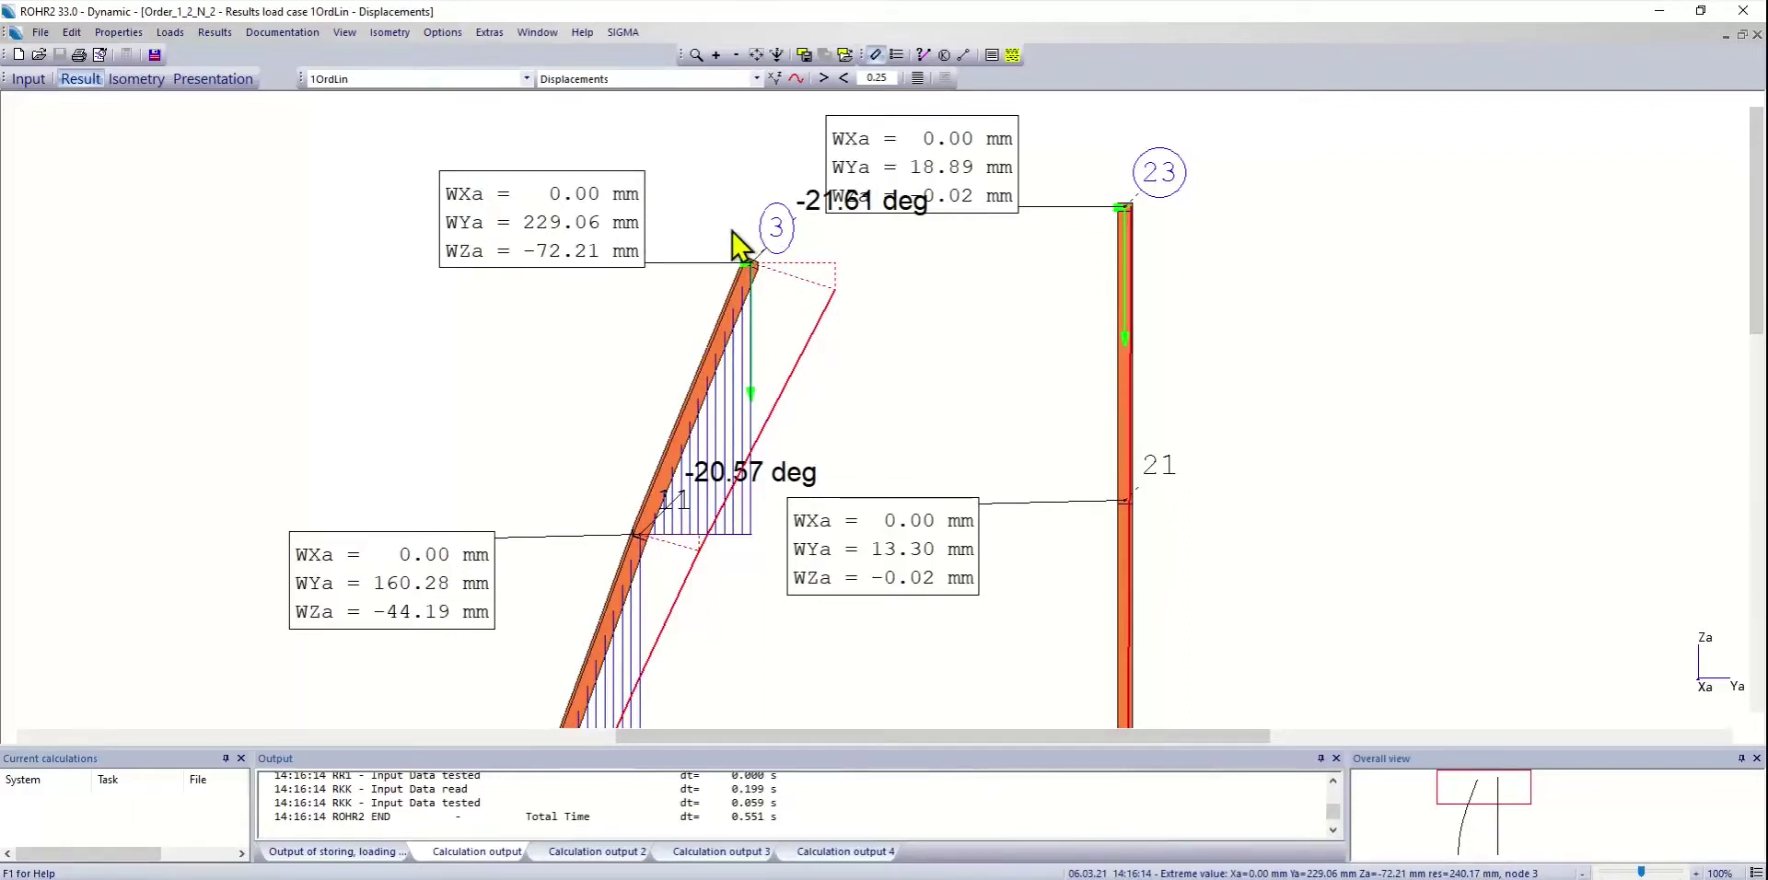
- Compare 2Ord with 2OrdGeNL, whose left column top moves 1472.21 mm, for the whole structure
click(486, 79)
click(483, 119)
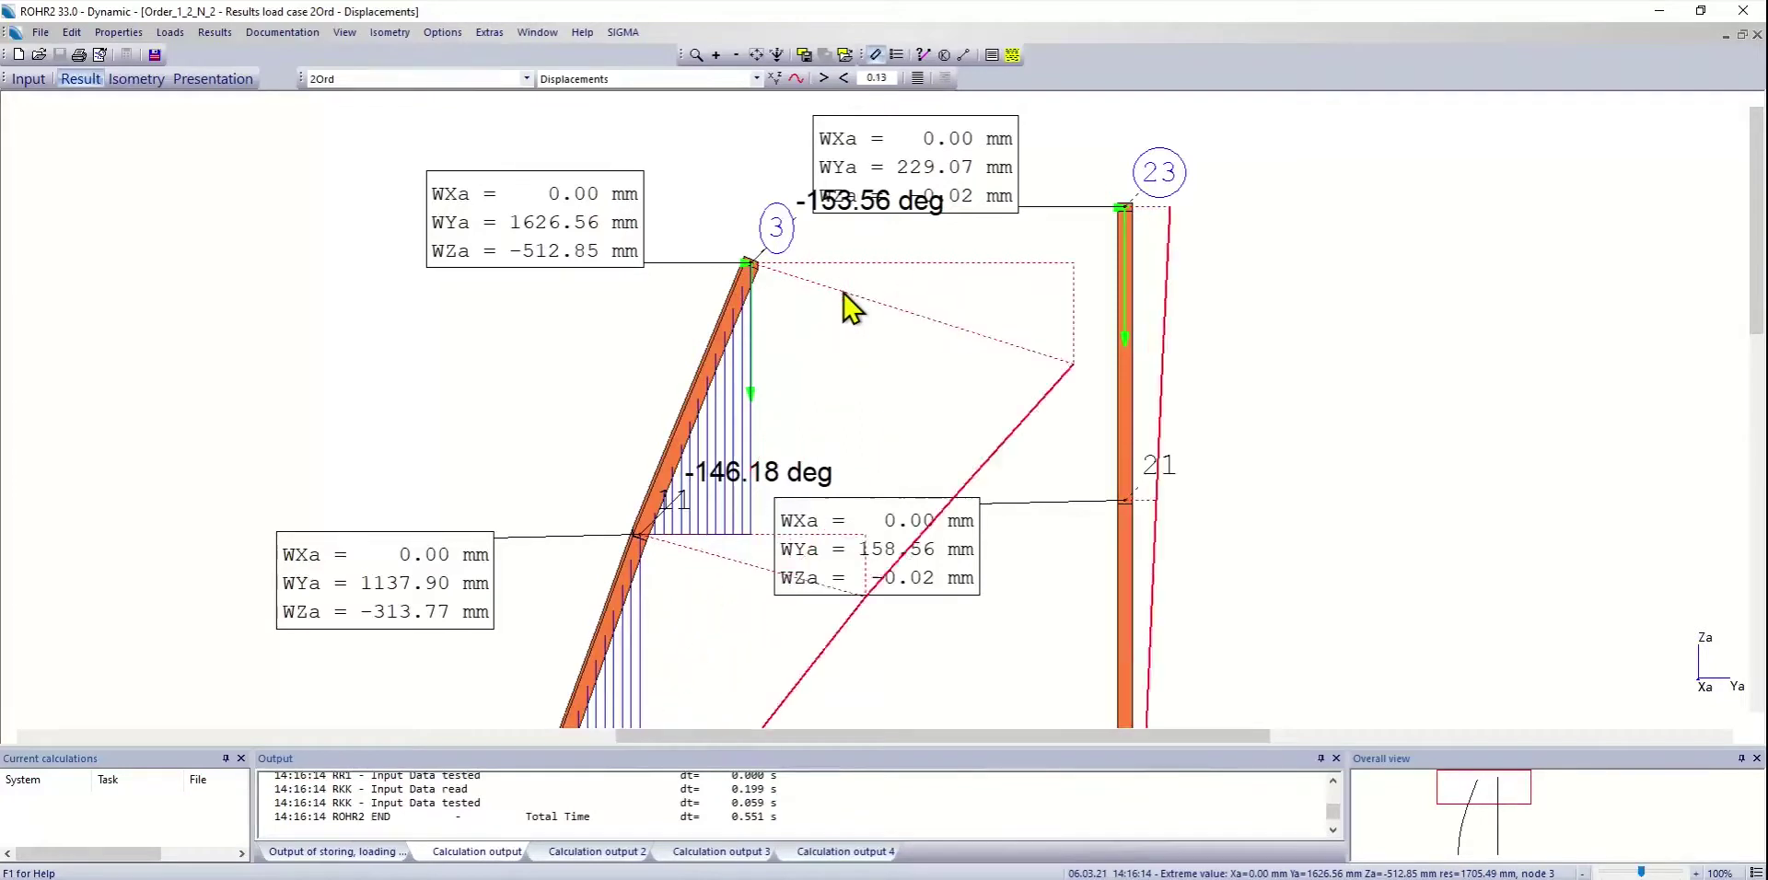
click(453, 80)
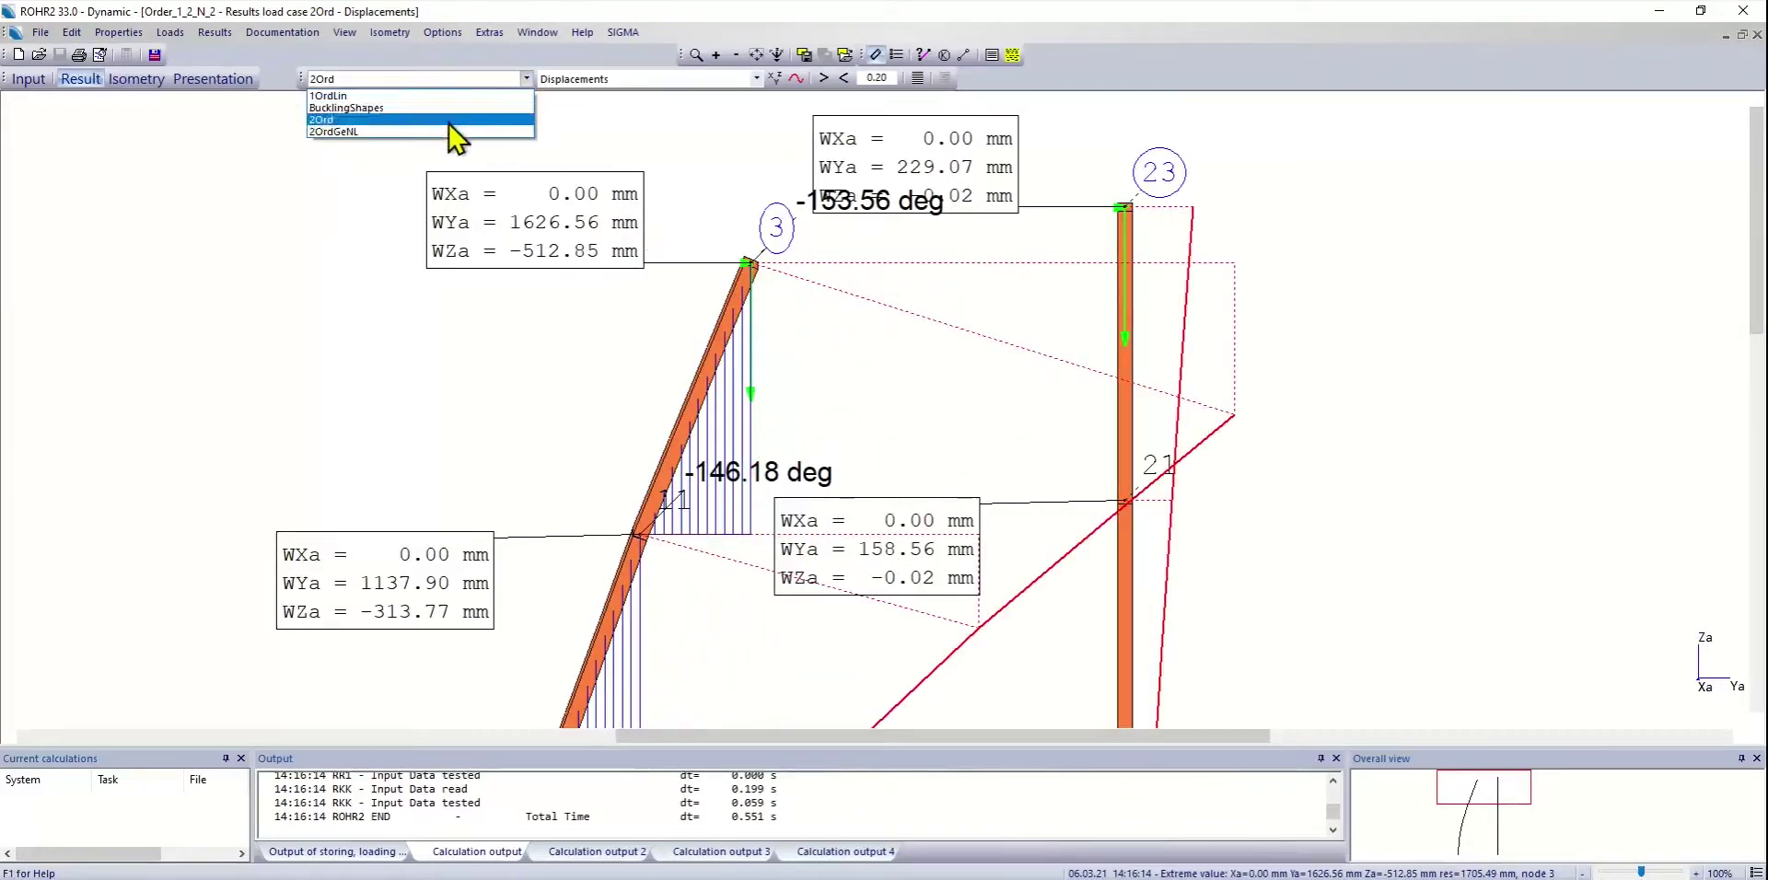
click(456, 143)
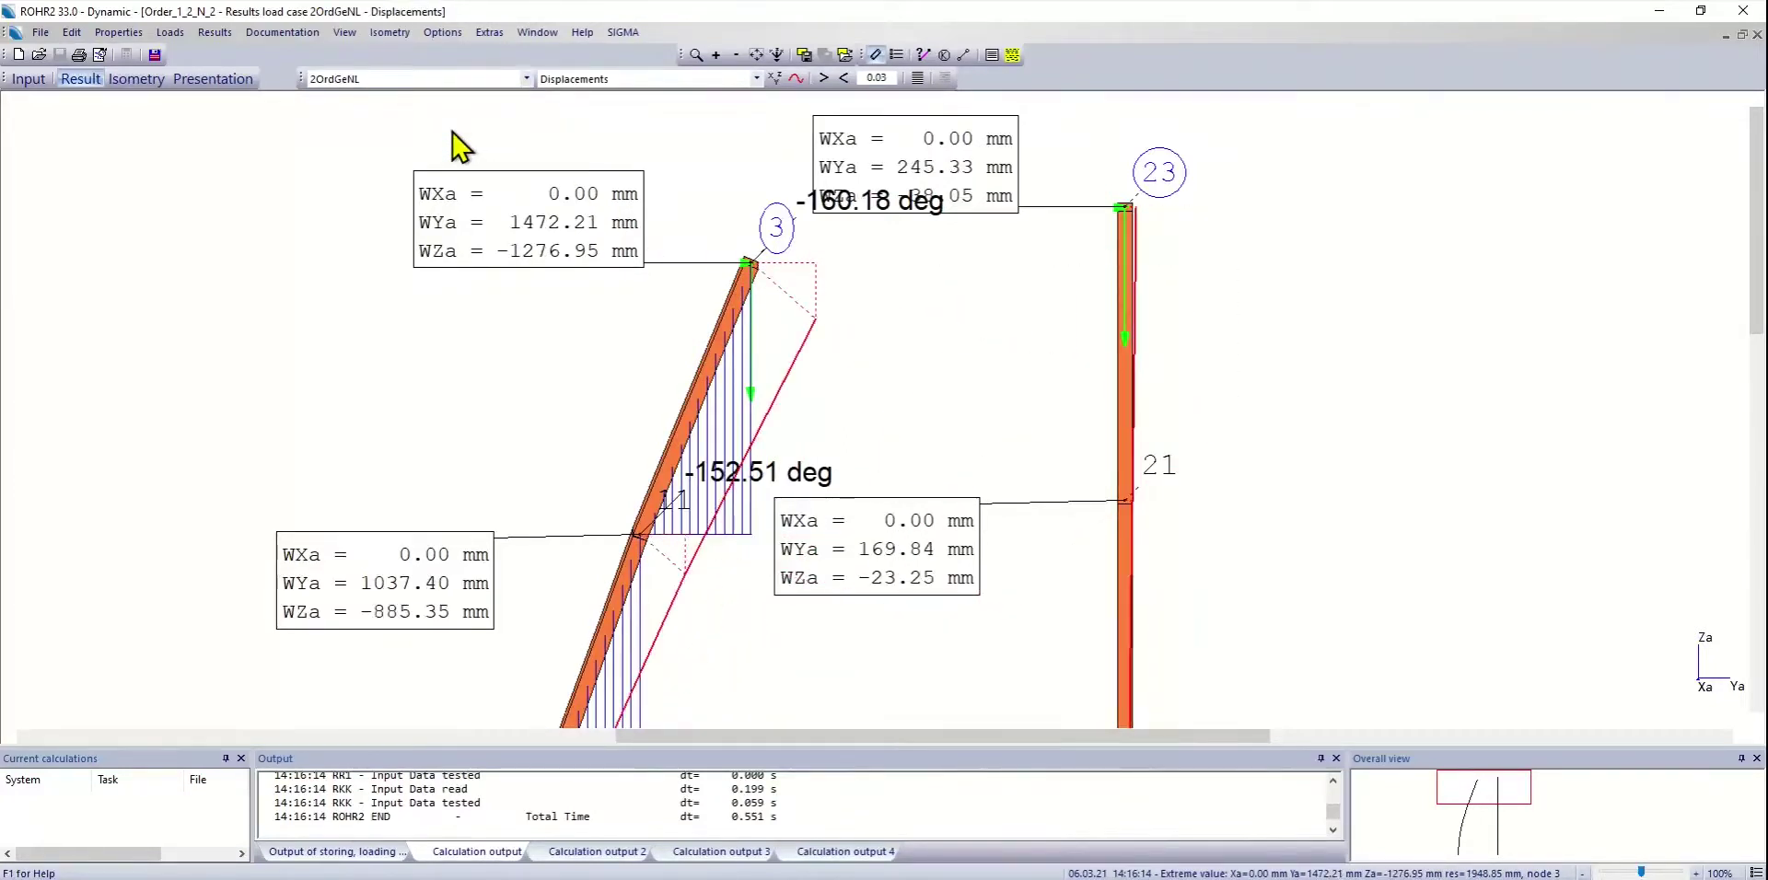
right_click(573, 288)
click(603, 297)
scroll(608, 313, down, 4)
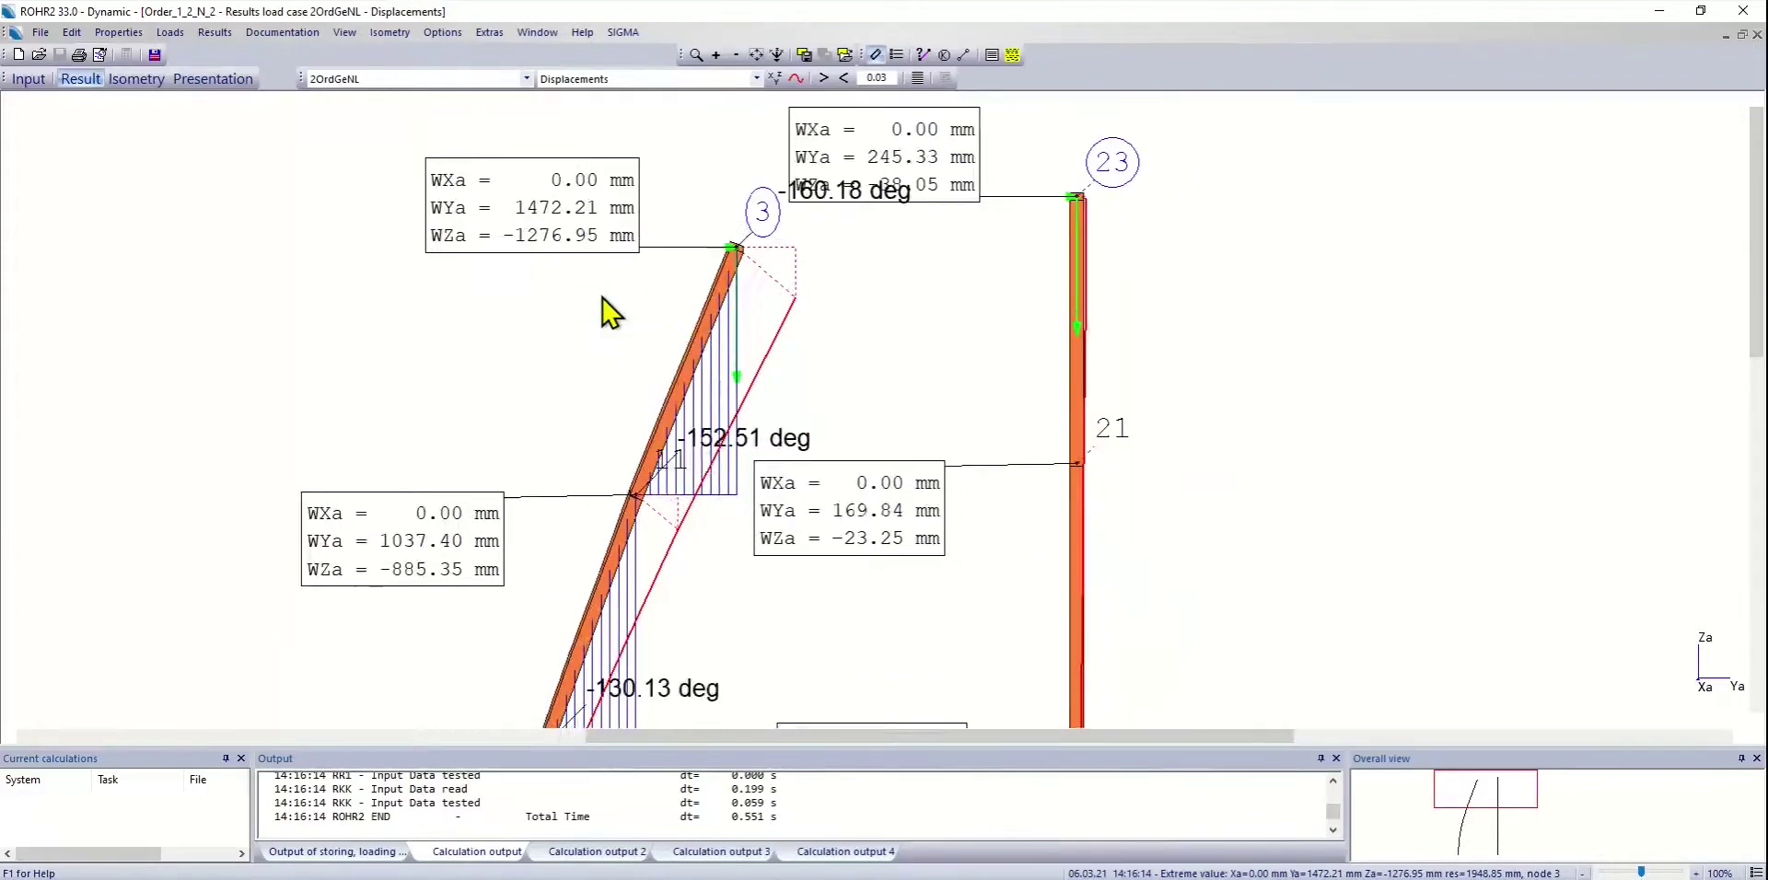
scroll(610, 312, down, 1)
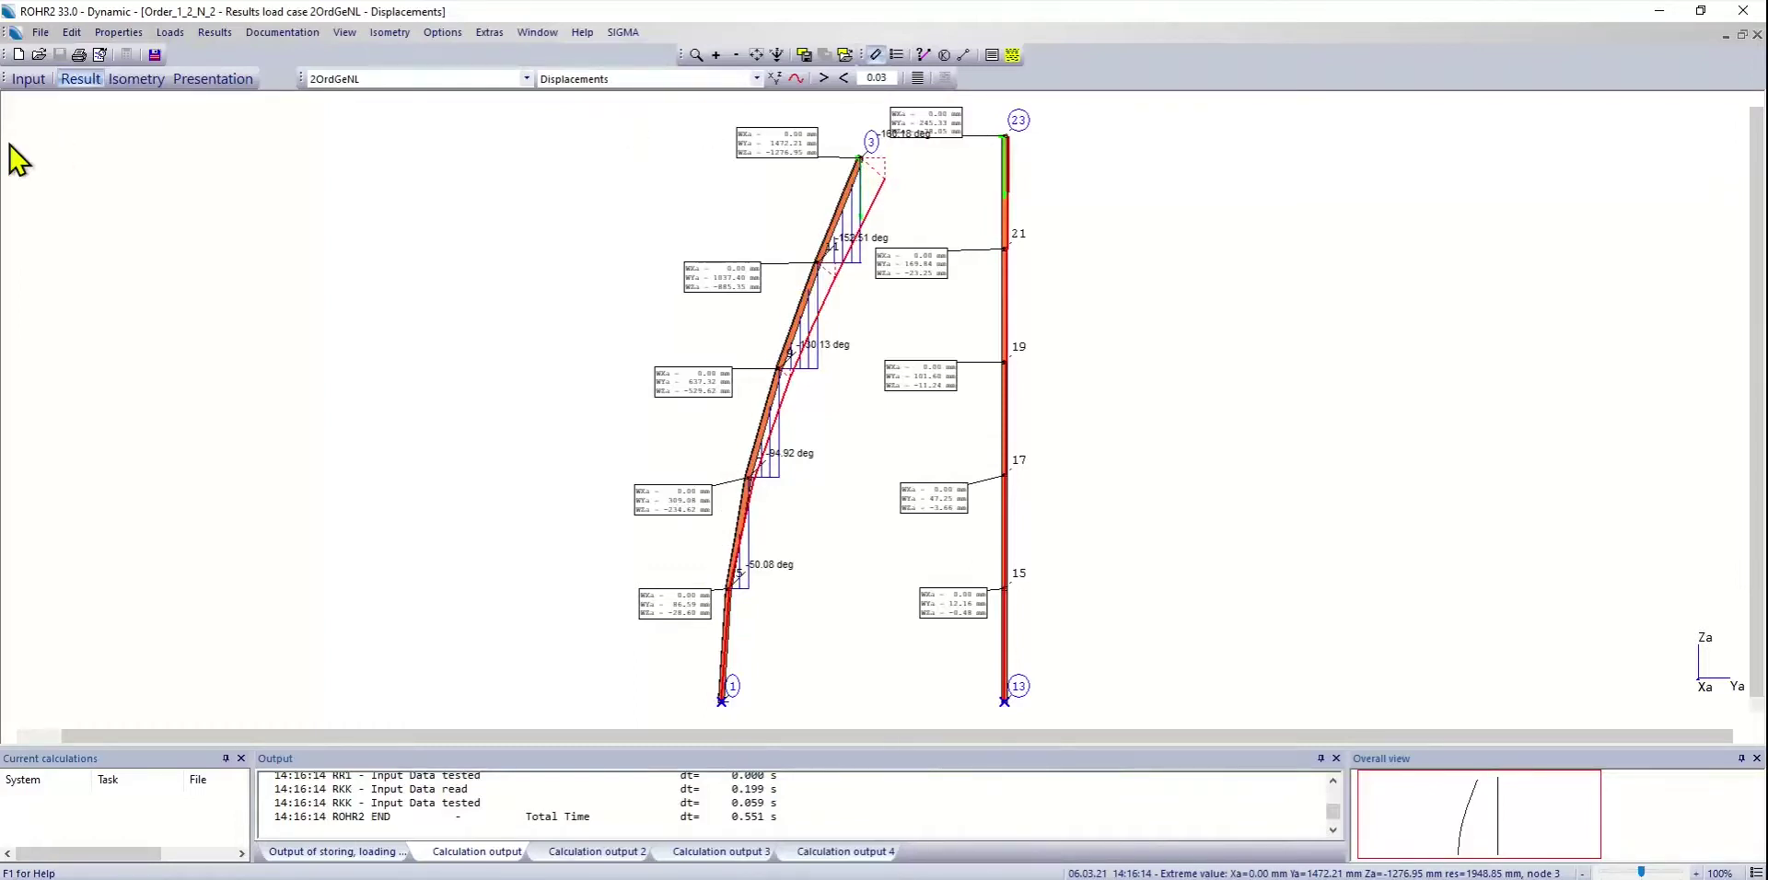
click(41, 78)
- Keep Primary loads as the active load case while editing the model
click(331, 81)
click(339, 111)
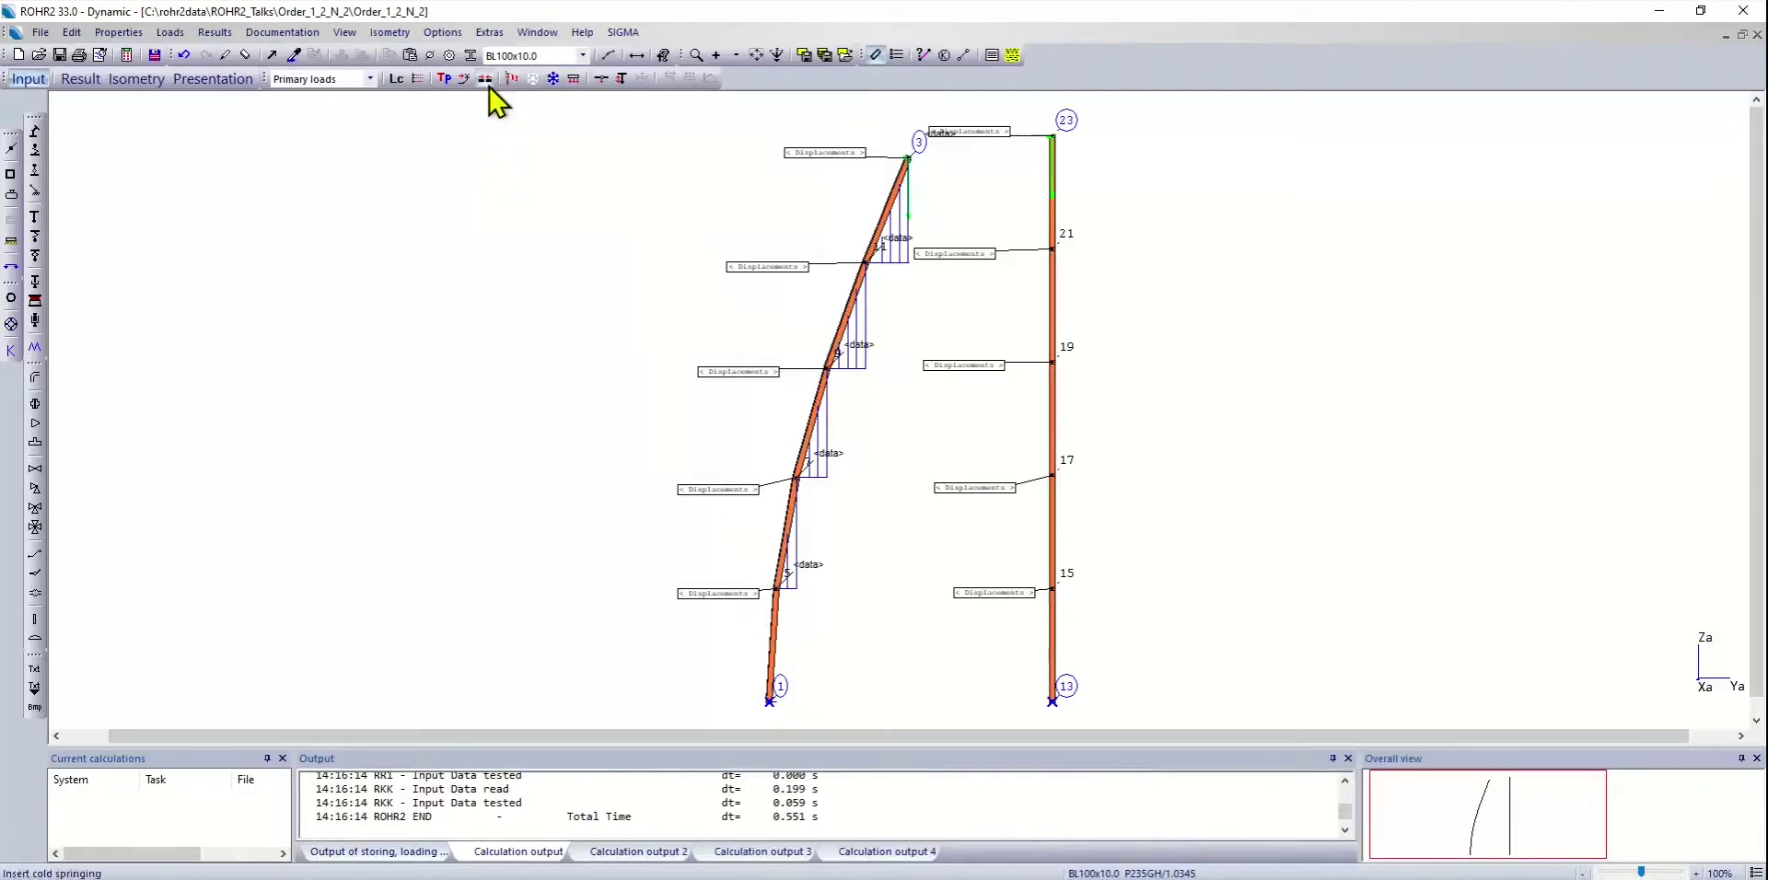
- Open continuous-rotation line loads for Primary loads and switch to picking individual elements
click(572, 79)
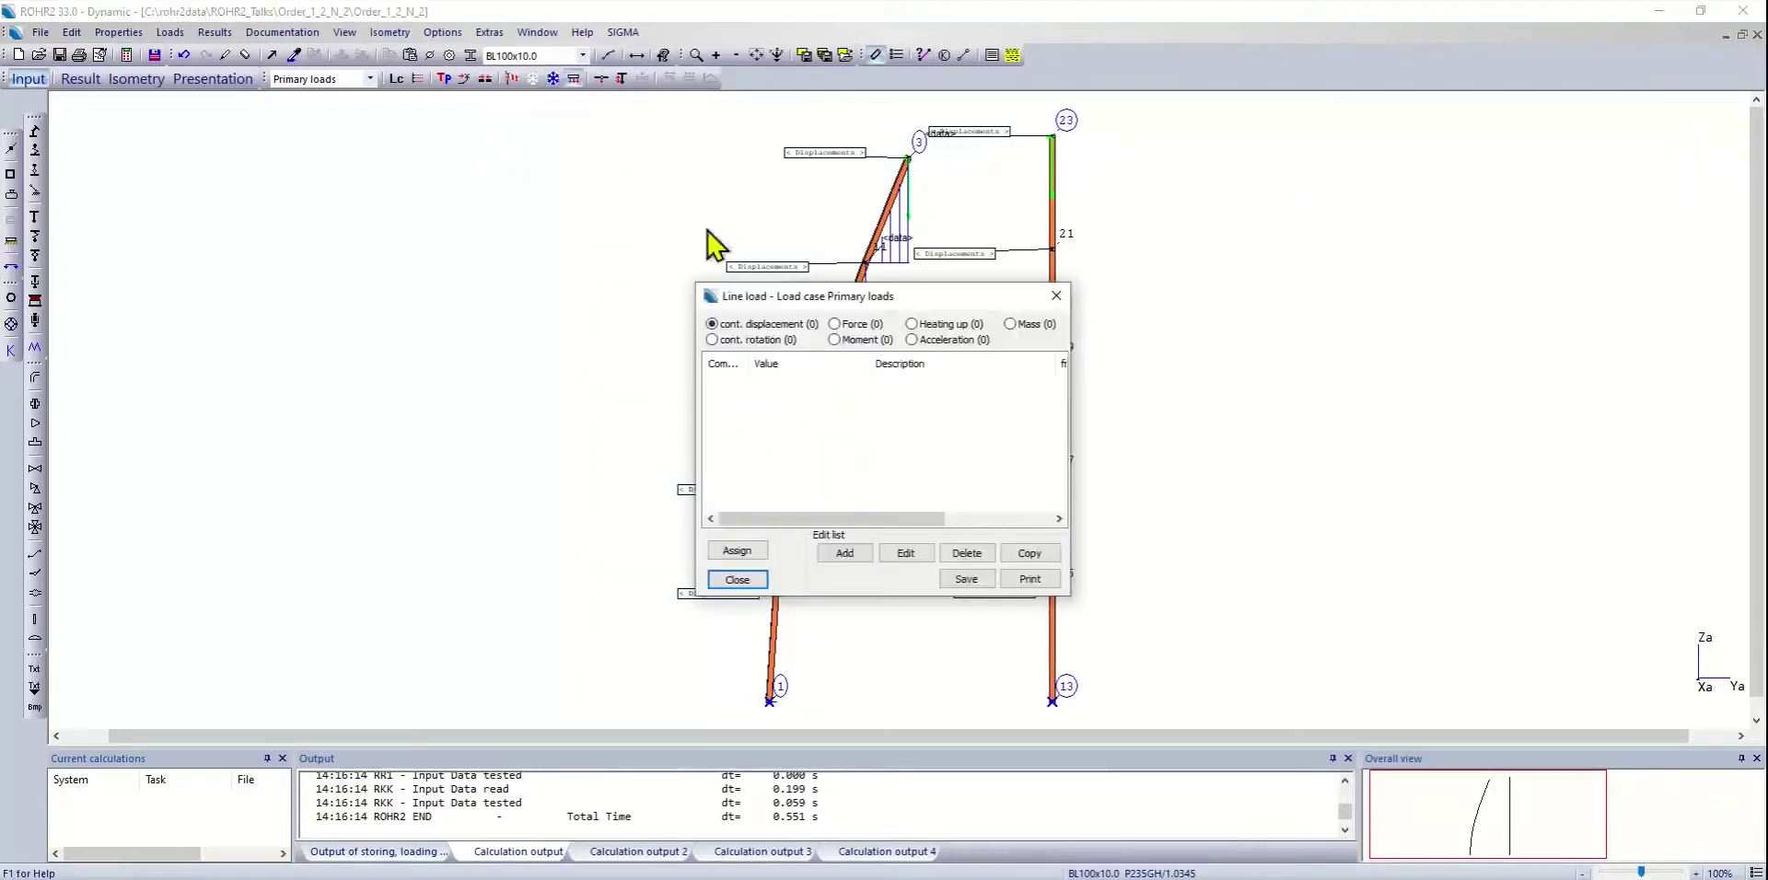
drag(825, 307, 359, 259)
click(245, 291)
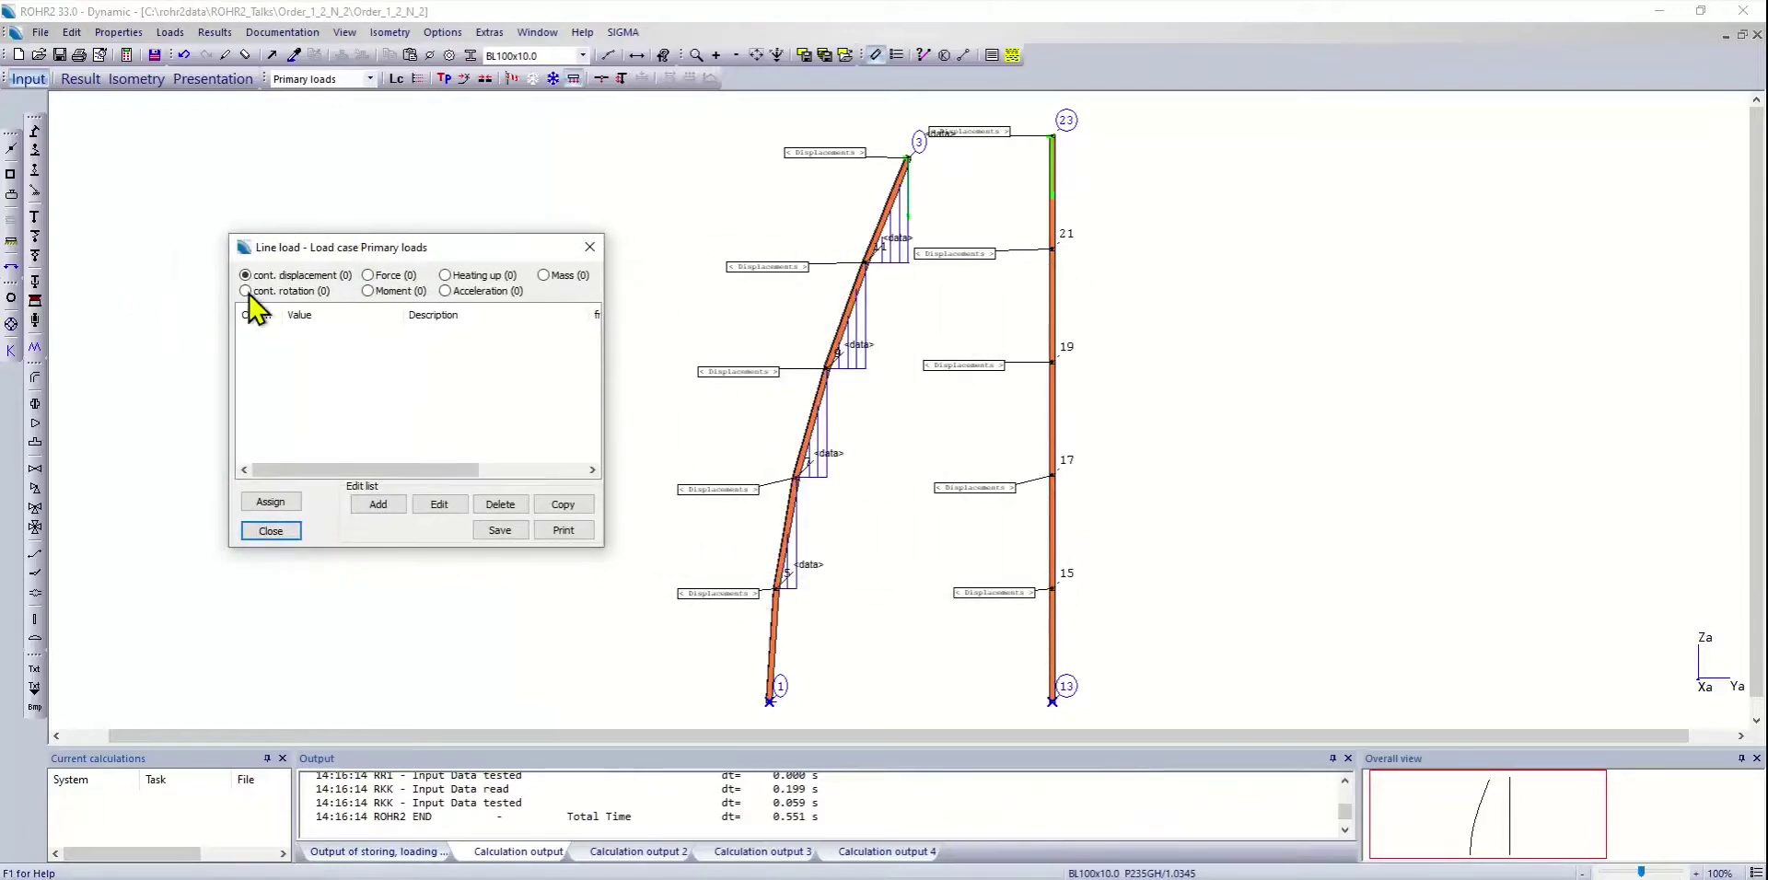
right_click(594, 194)
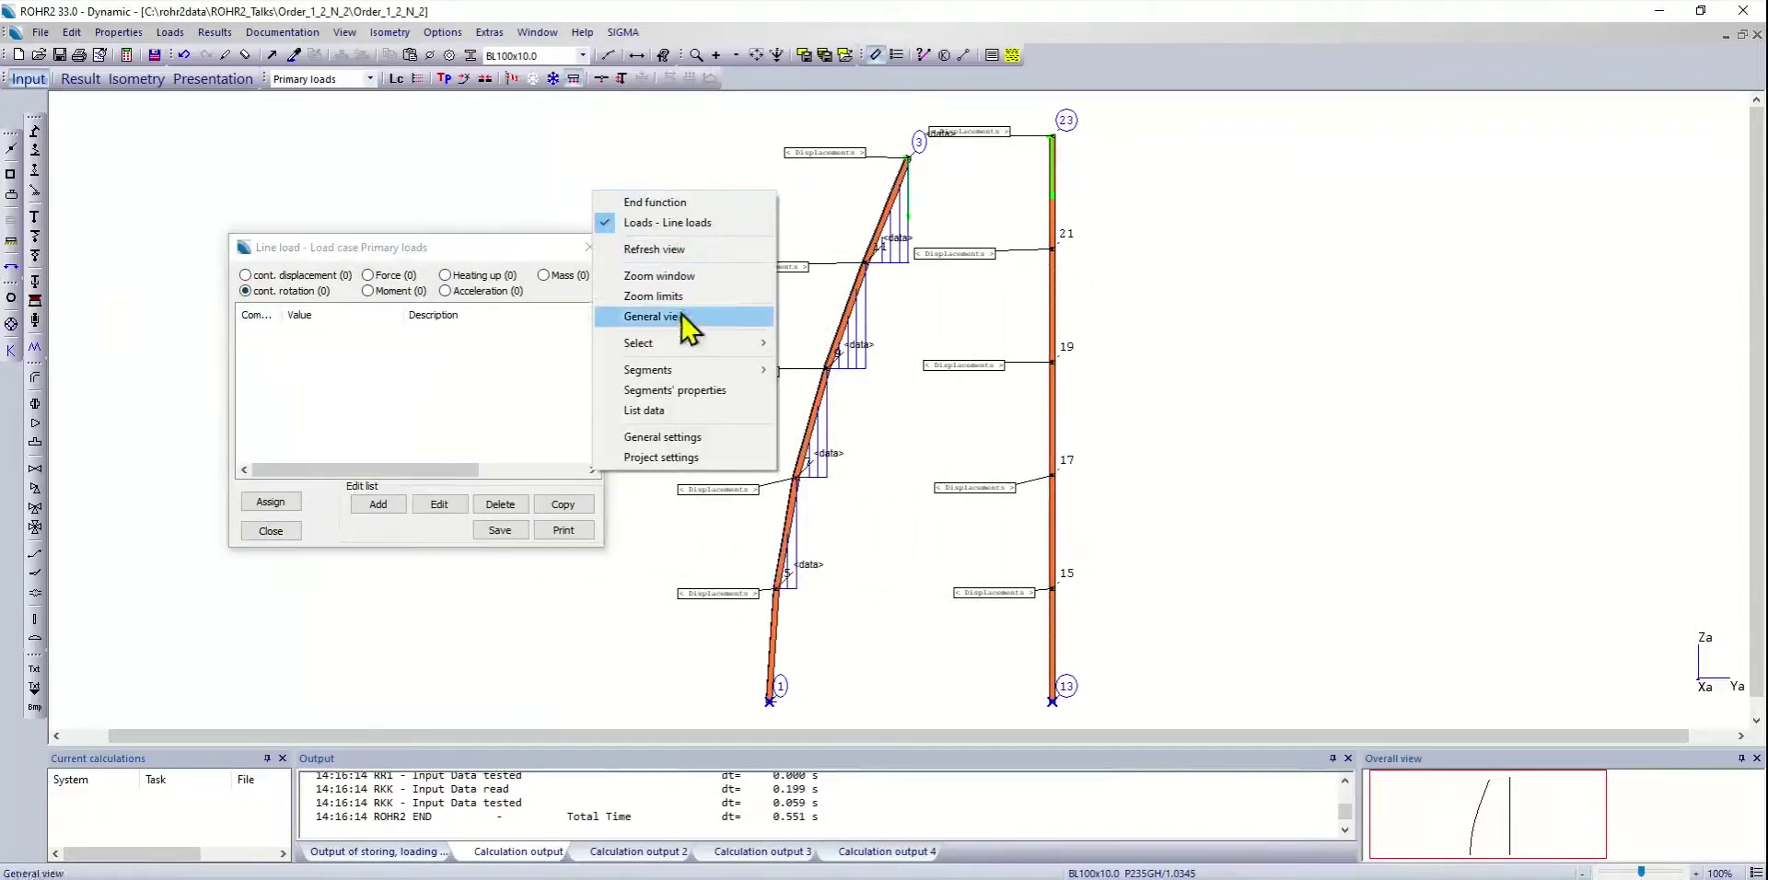
mouse_move(689, 350)
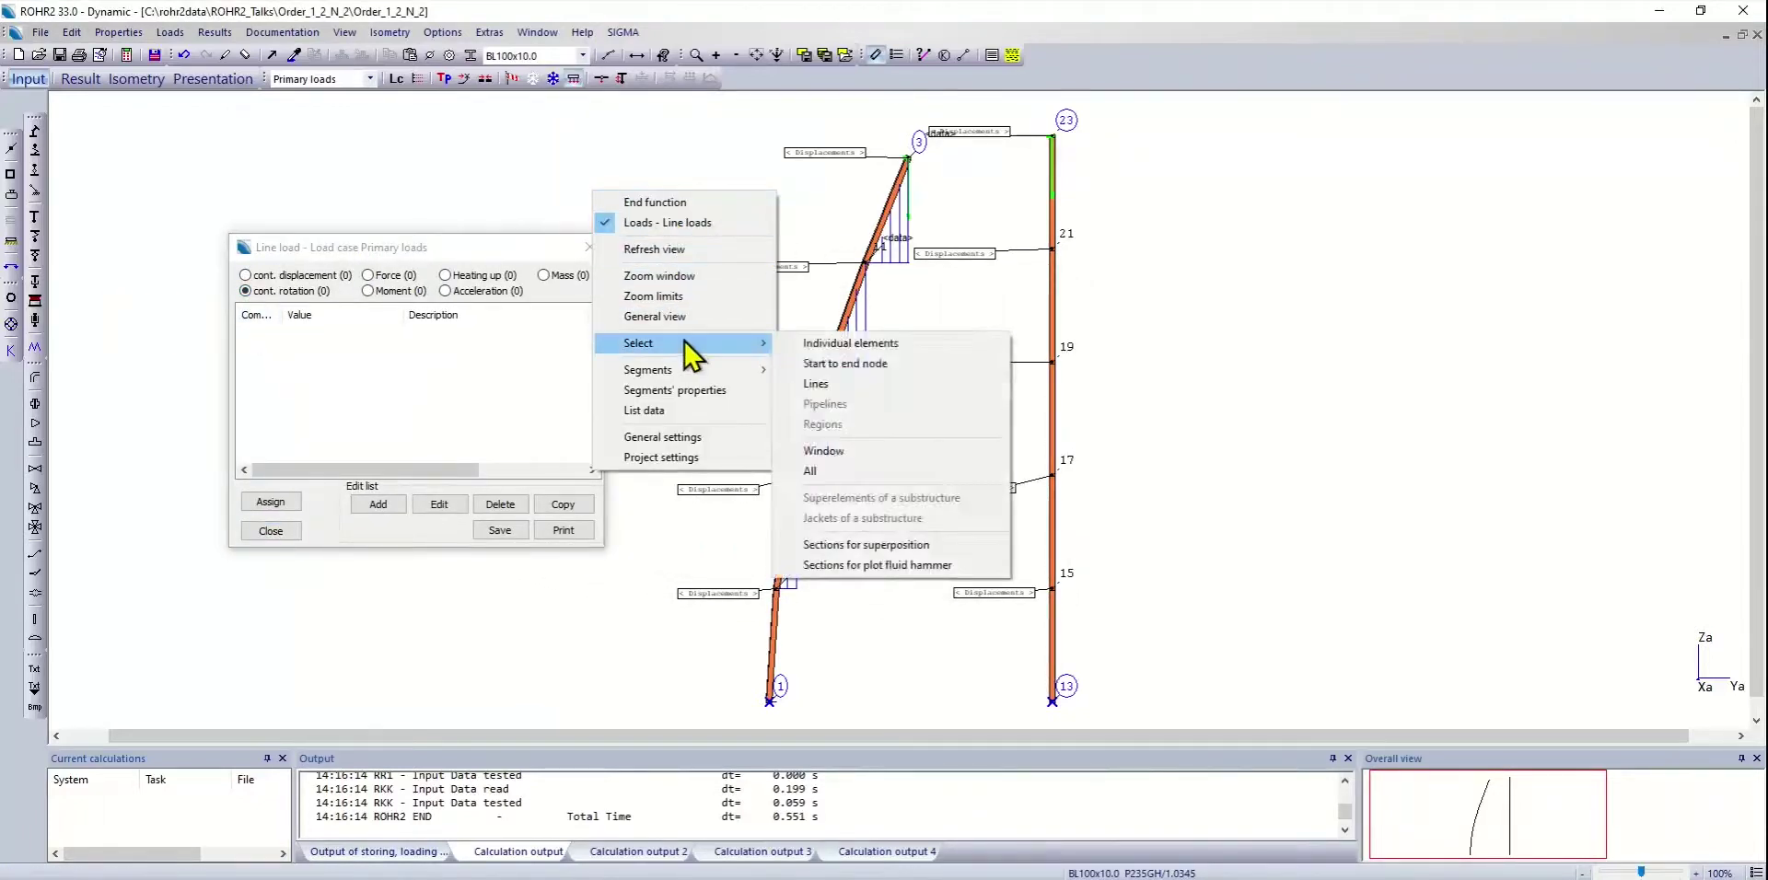
click(892, 346)
- Assign a 34.450 deg/m PX rotation load to the left column's bottom element
click(772, 658)
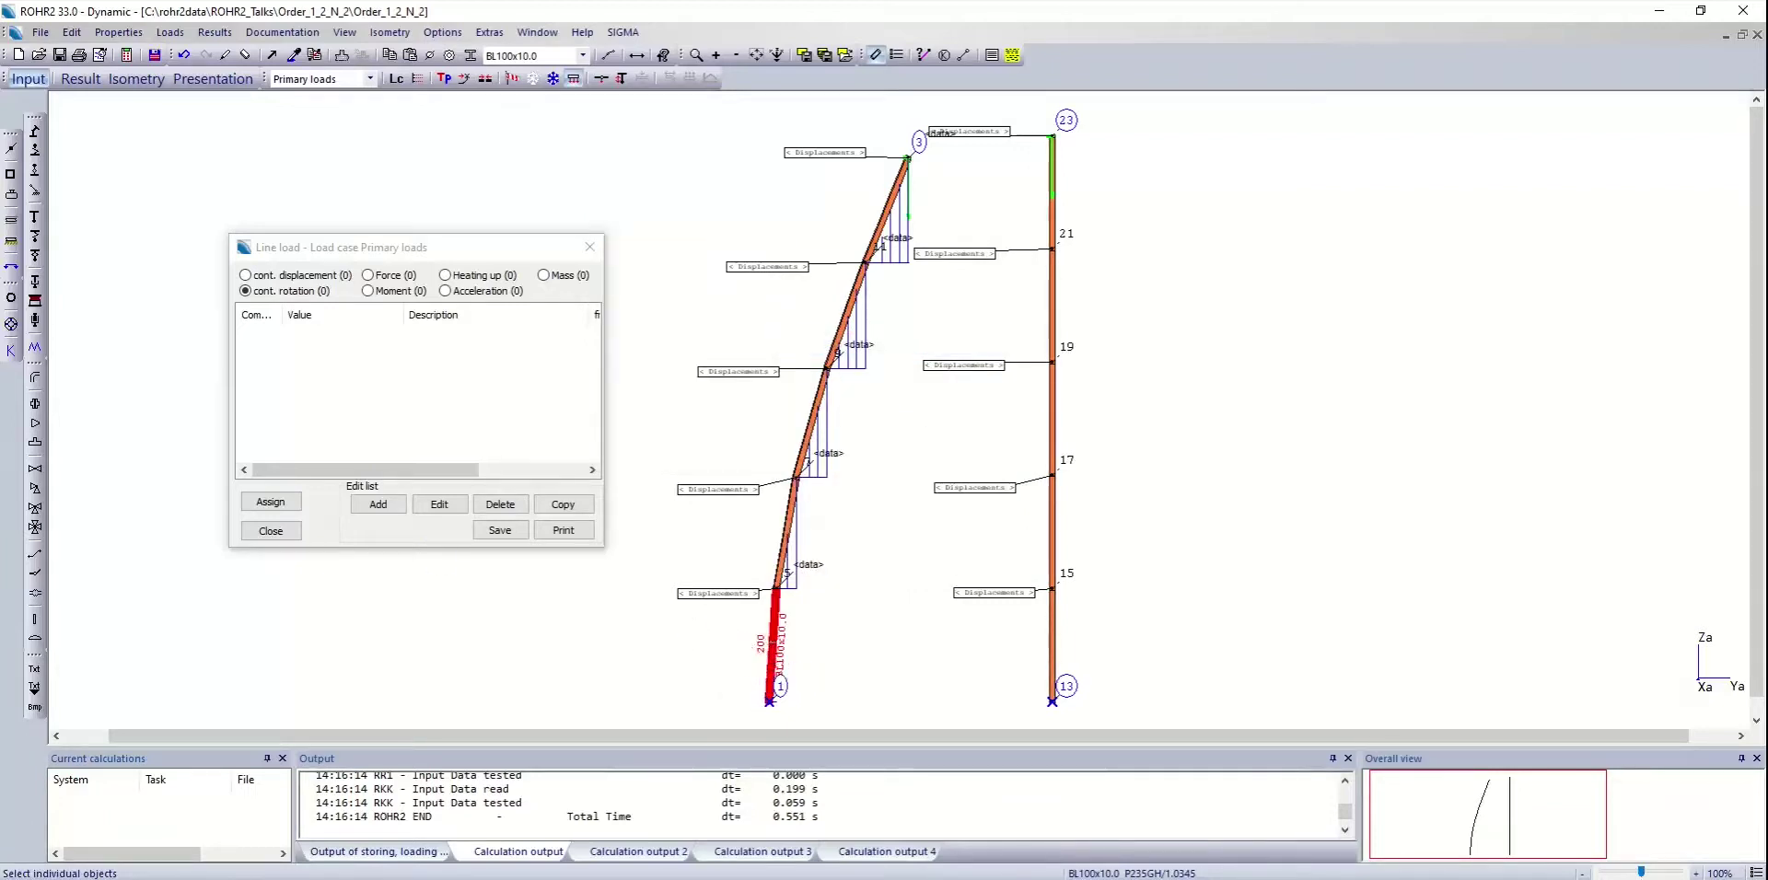
click(379, 505)
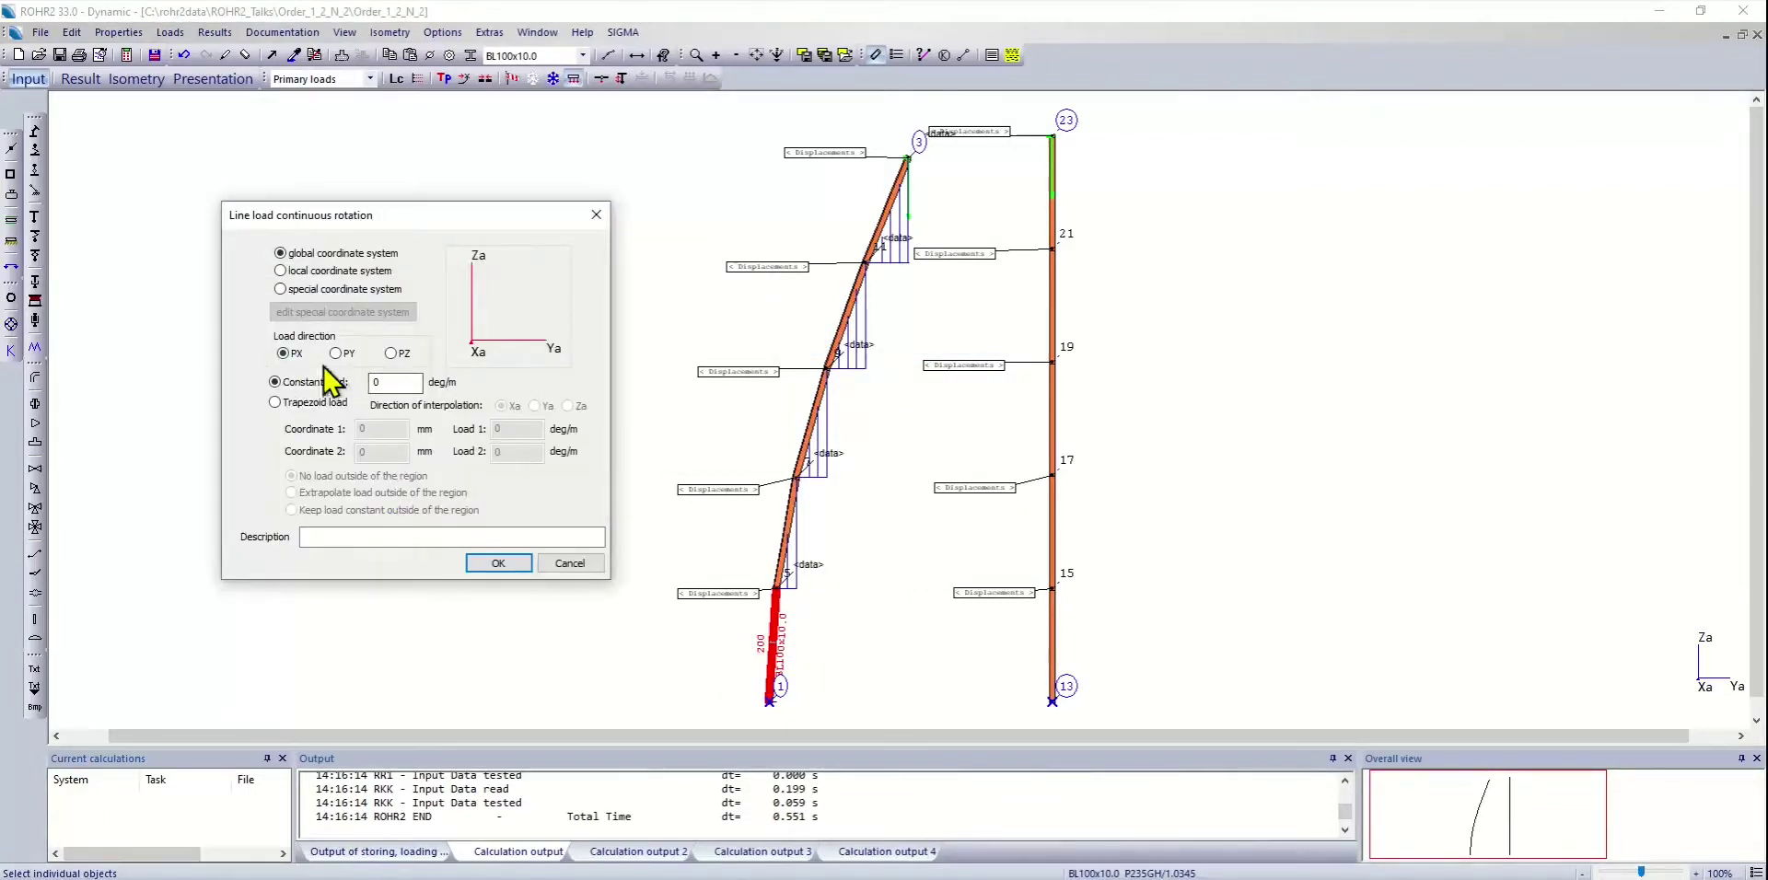
double_click(410, 383)
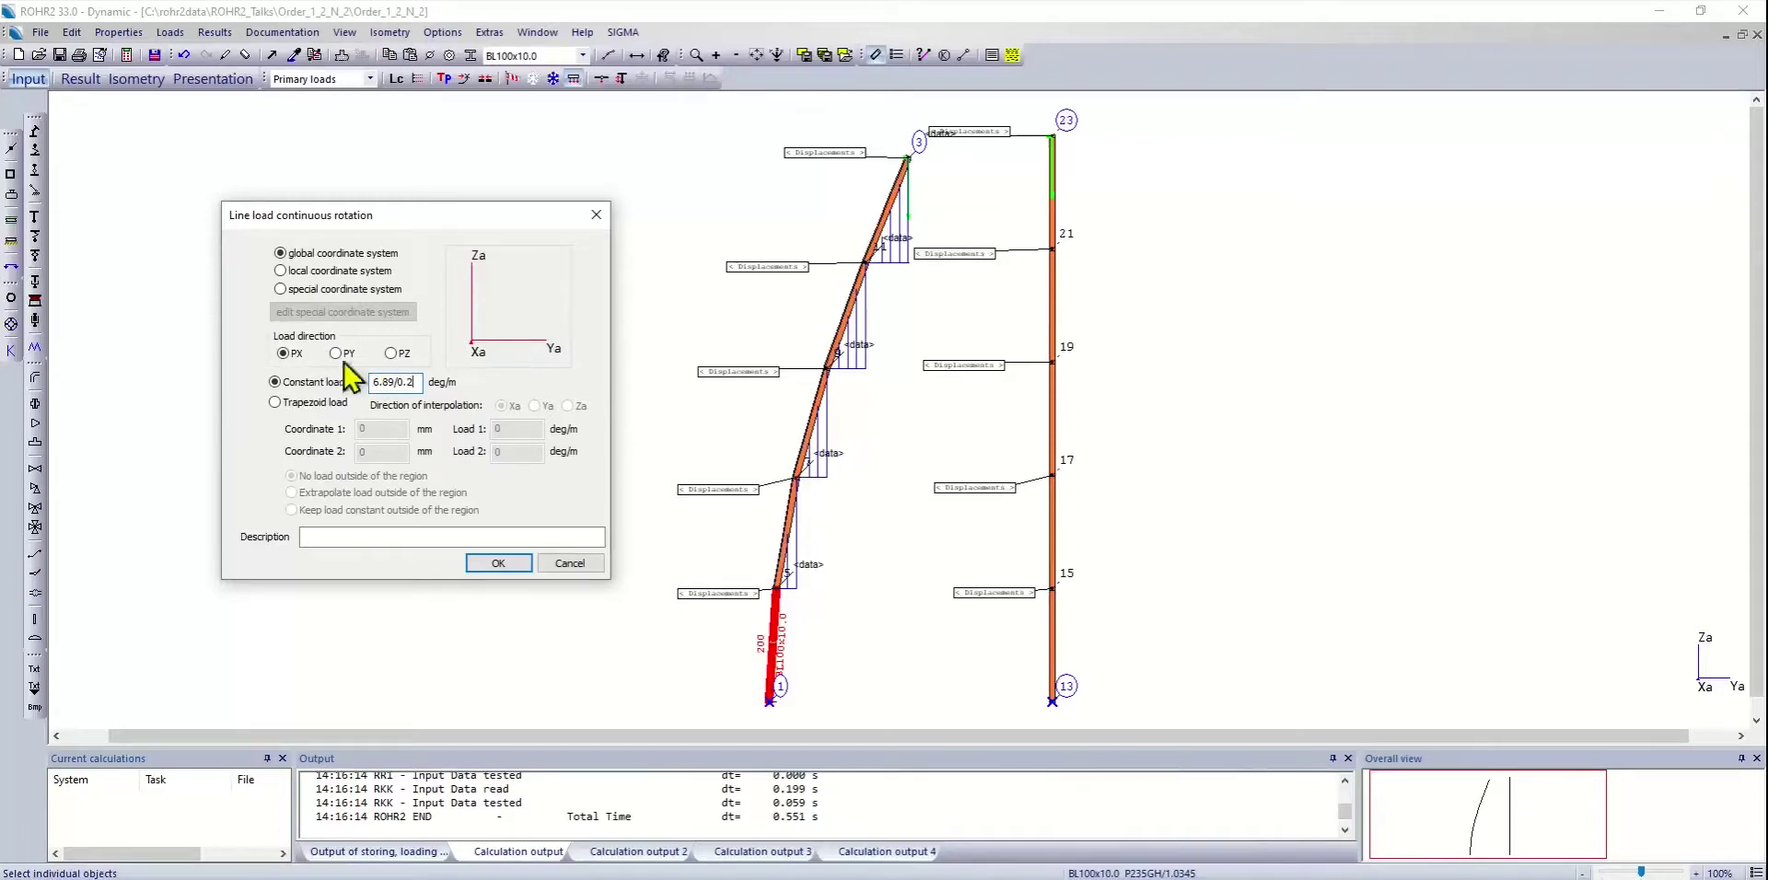
click(502, 563)
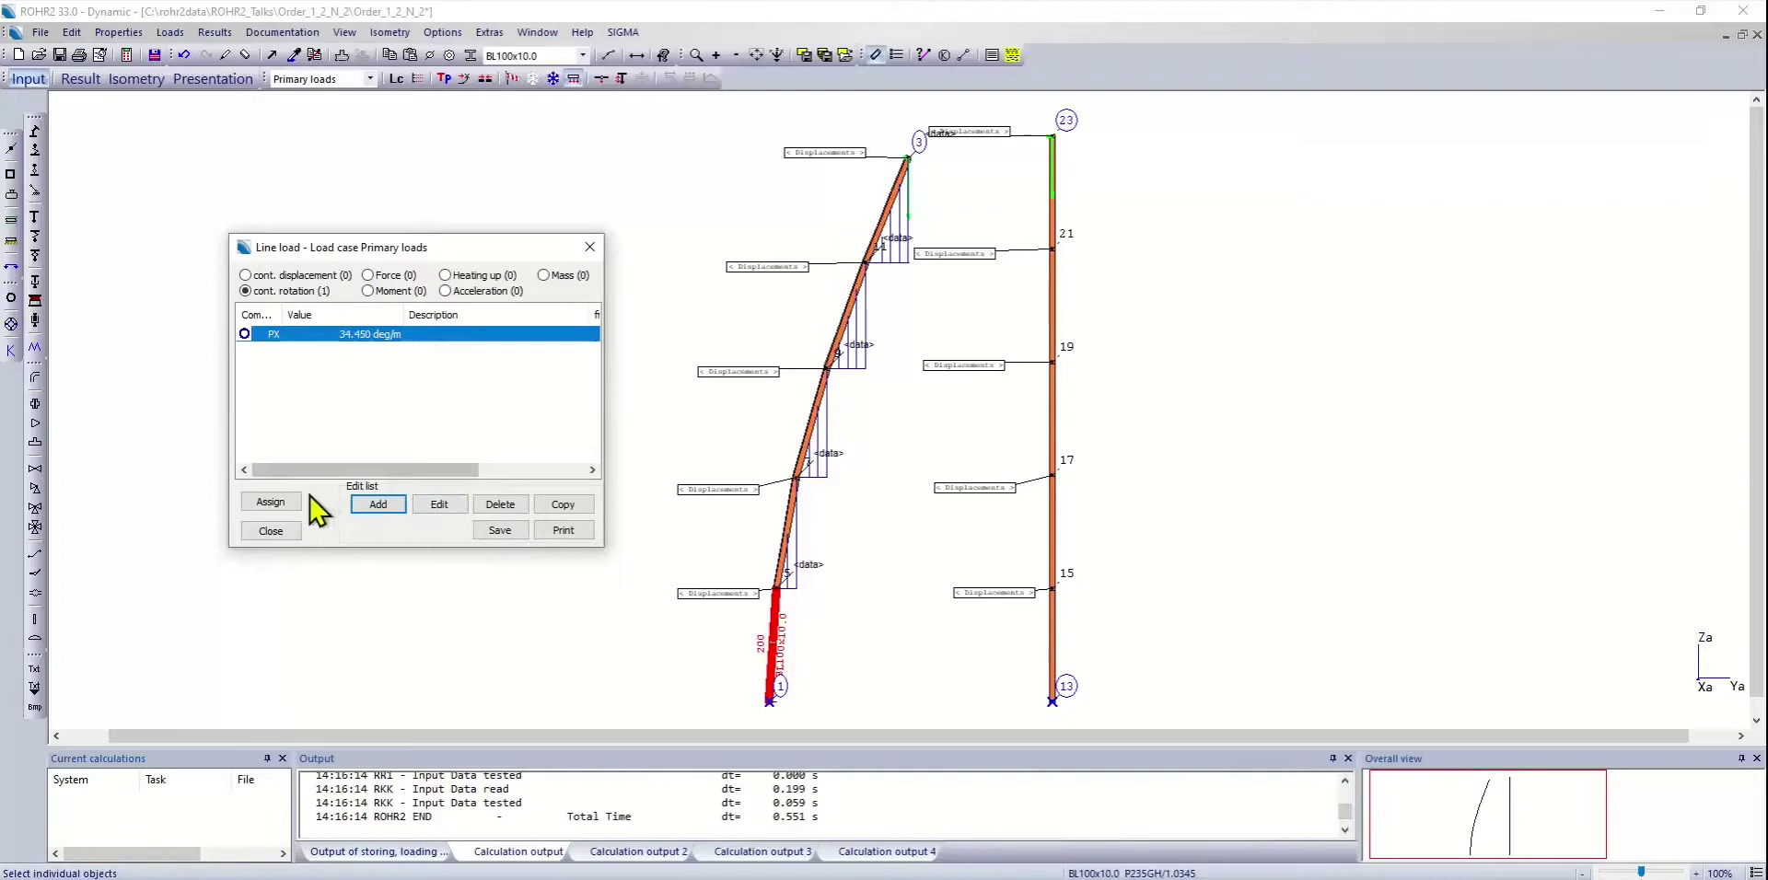
click(271, 502)
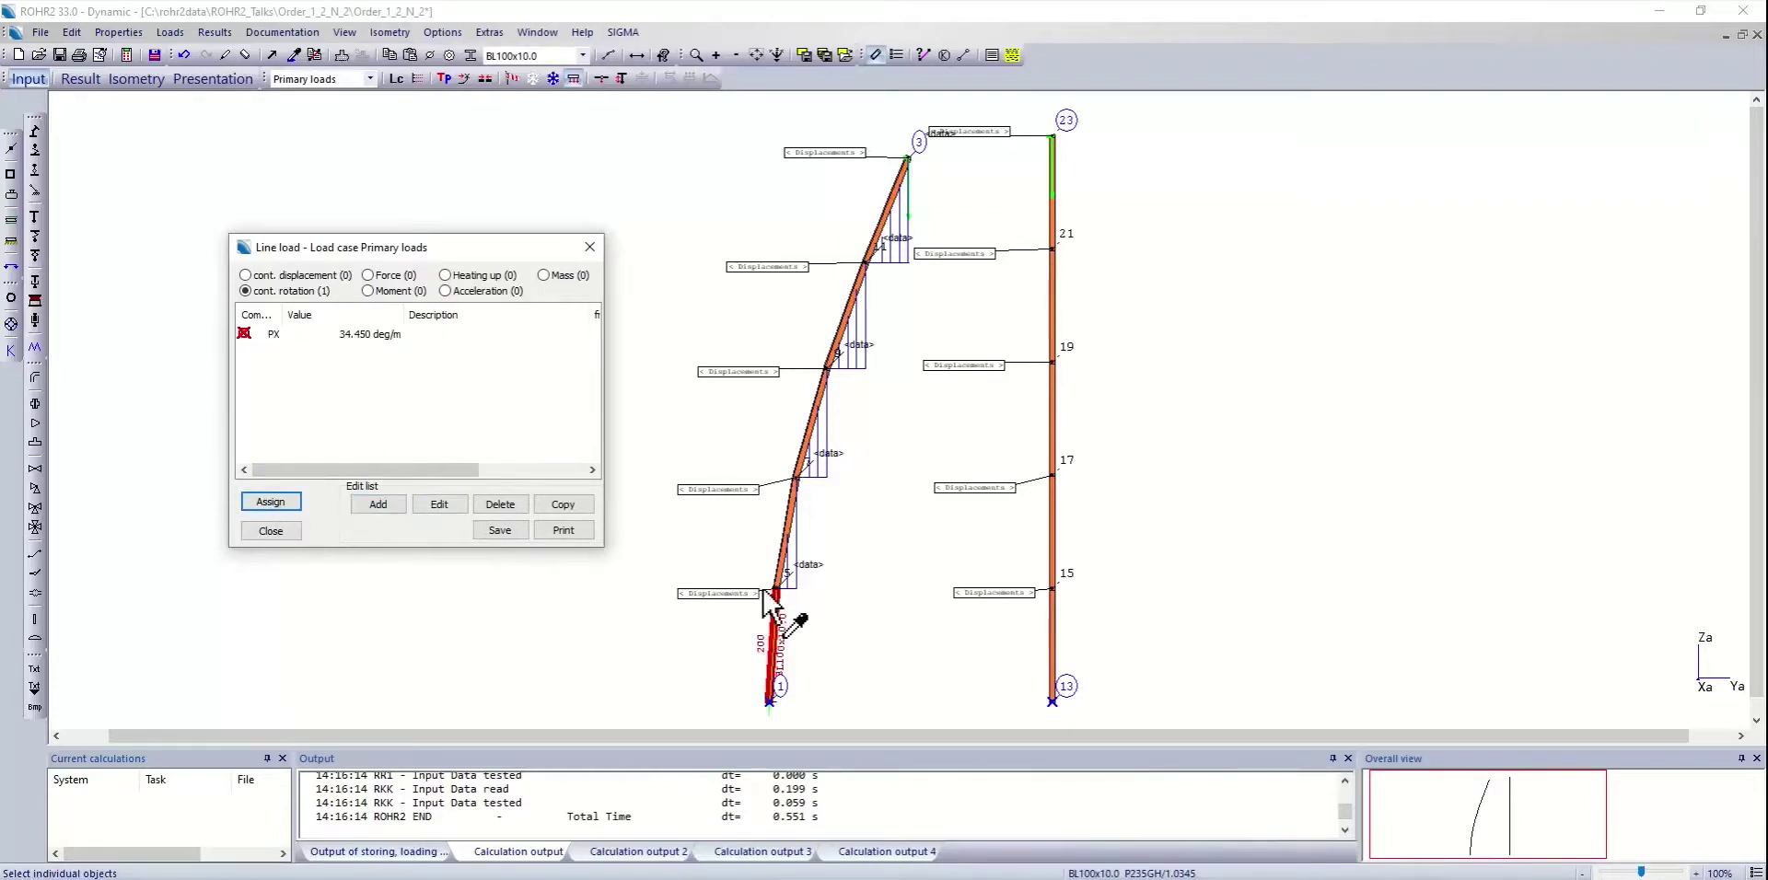
- Clear the selection and assign a 30.700 deg/m PX rotation load to the next element up
right_click(719, 482)
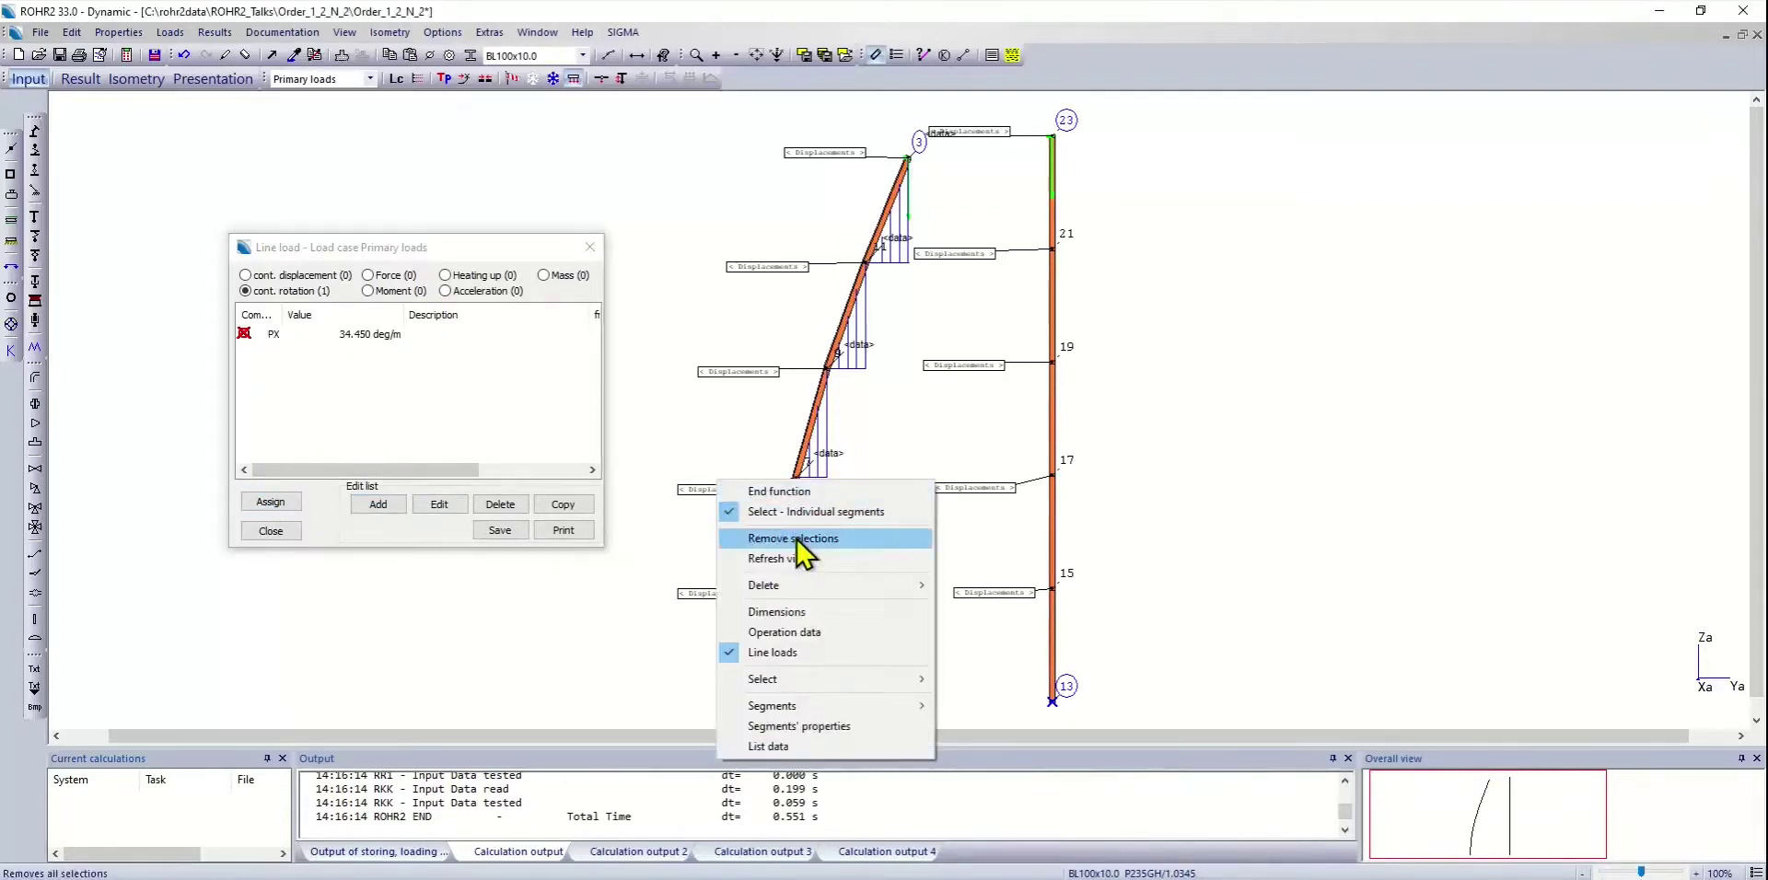
click(797, 539)
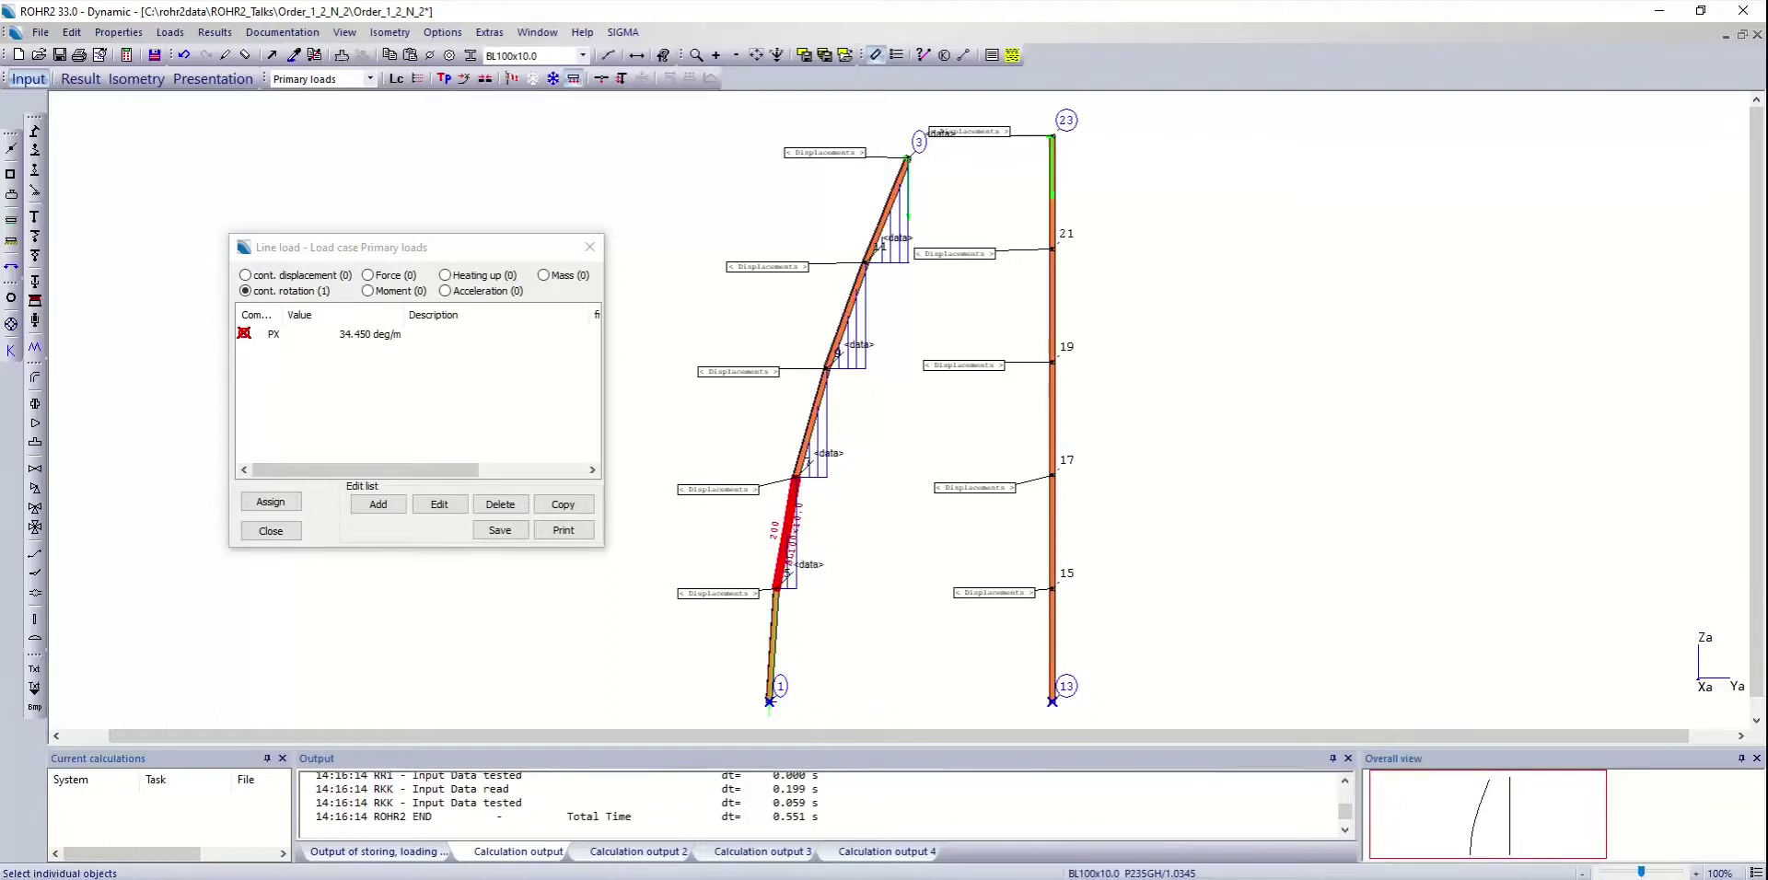
click(374, 508)
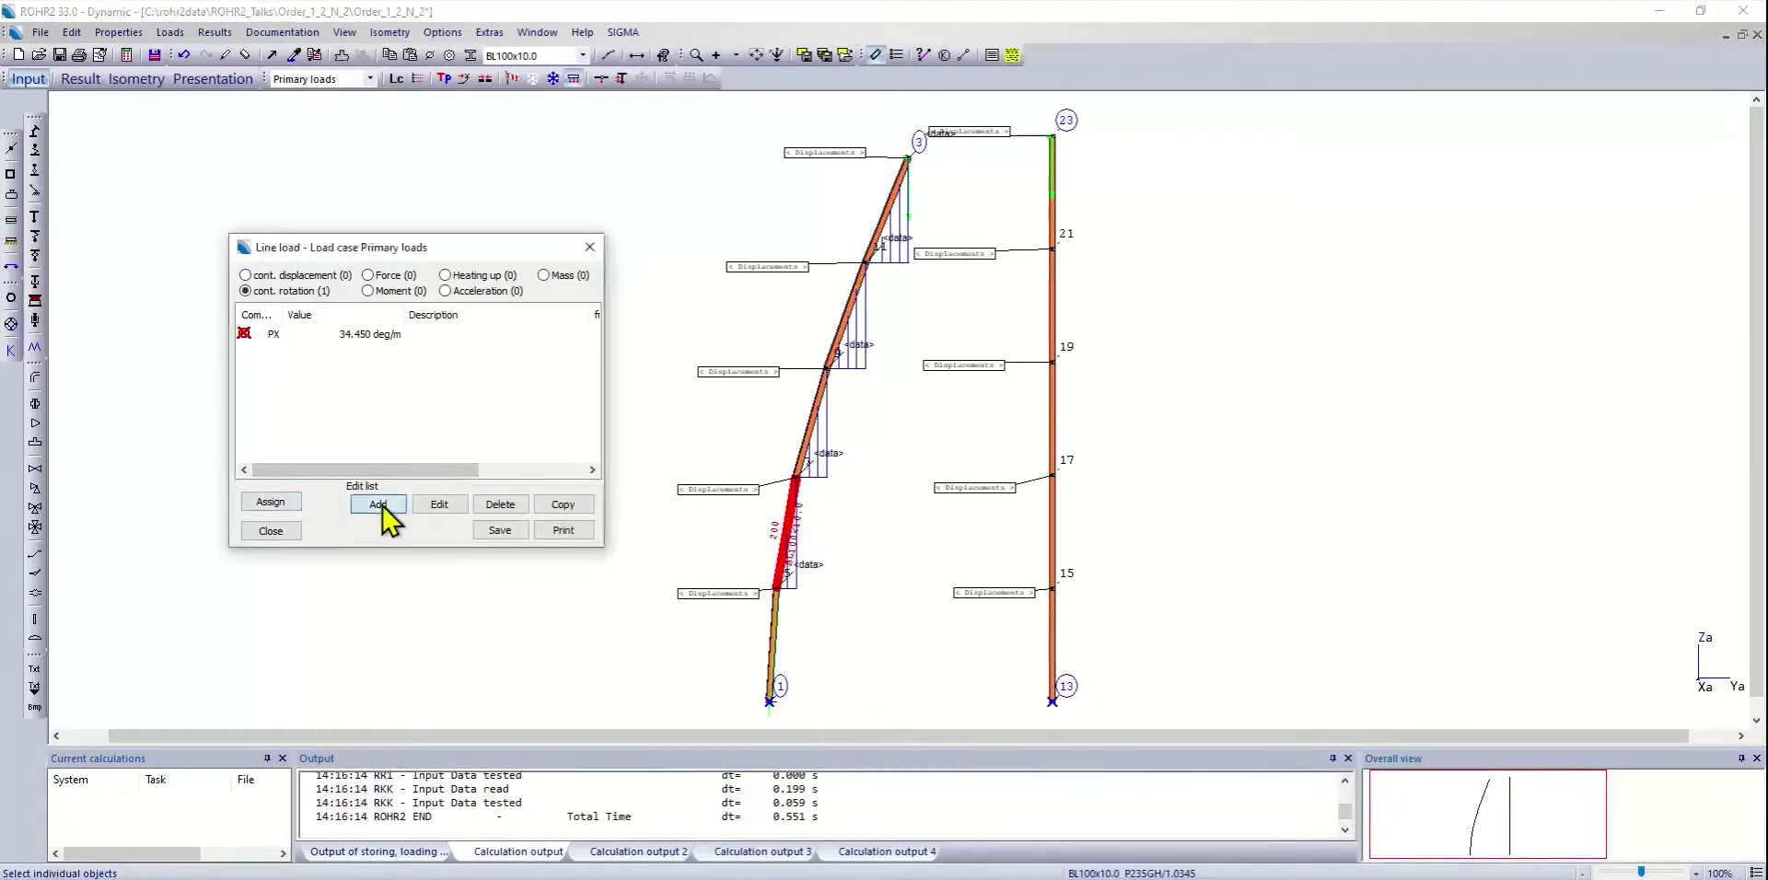
double_click(405, 383)
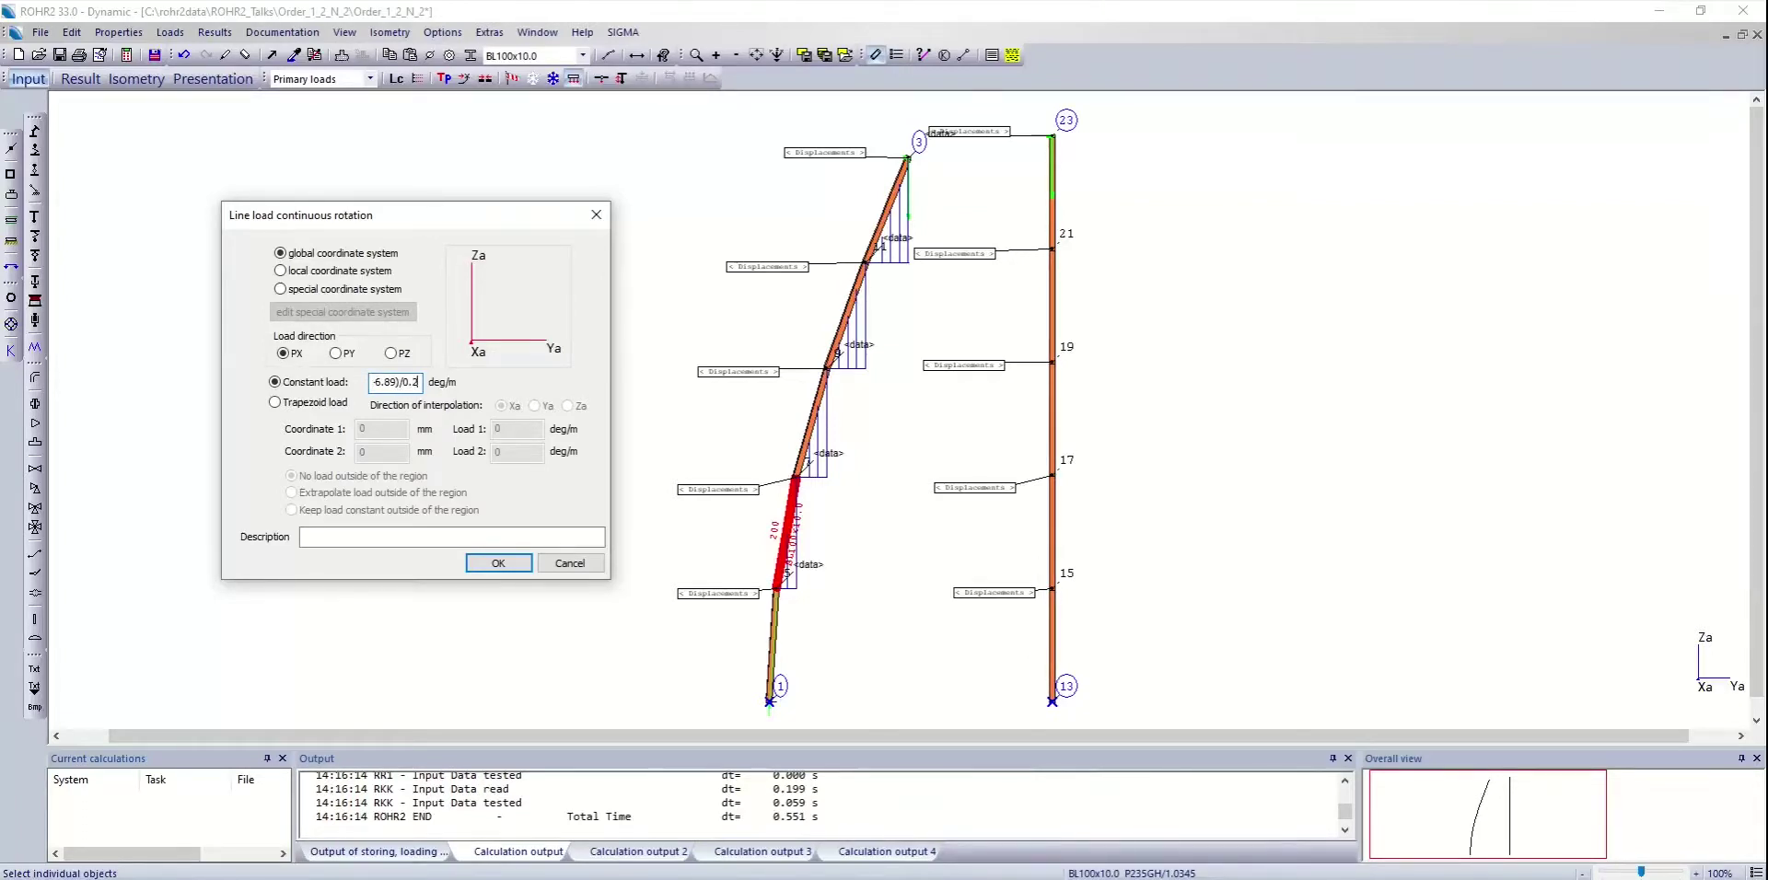
key(Return)
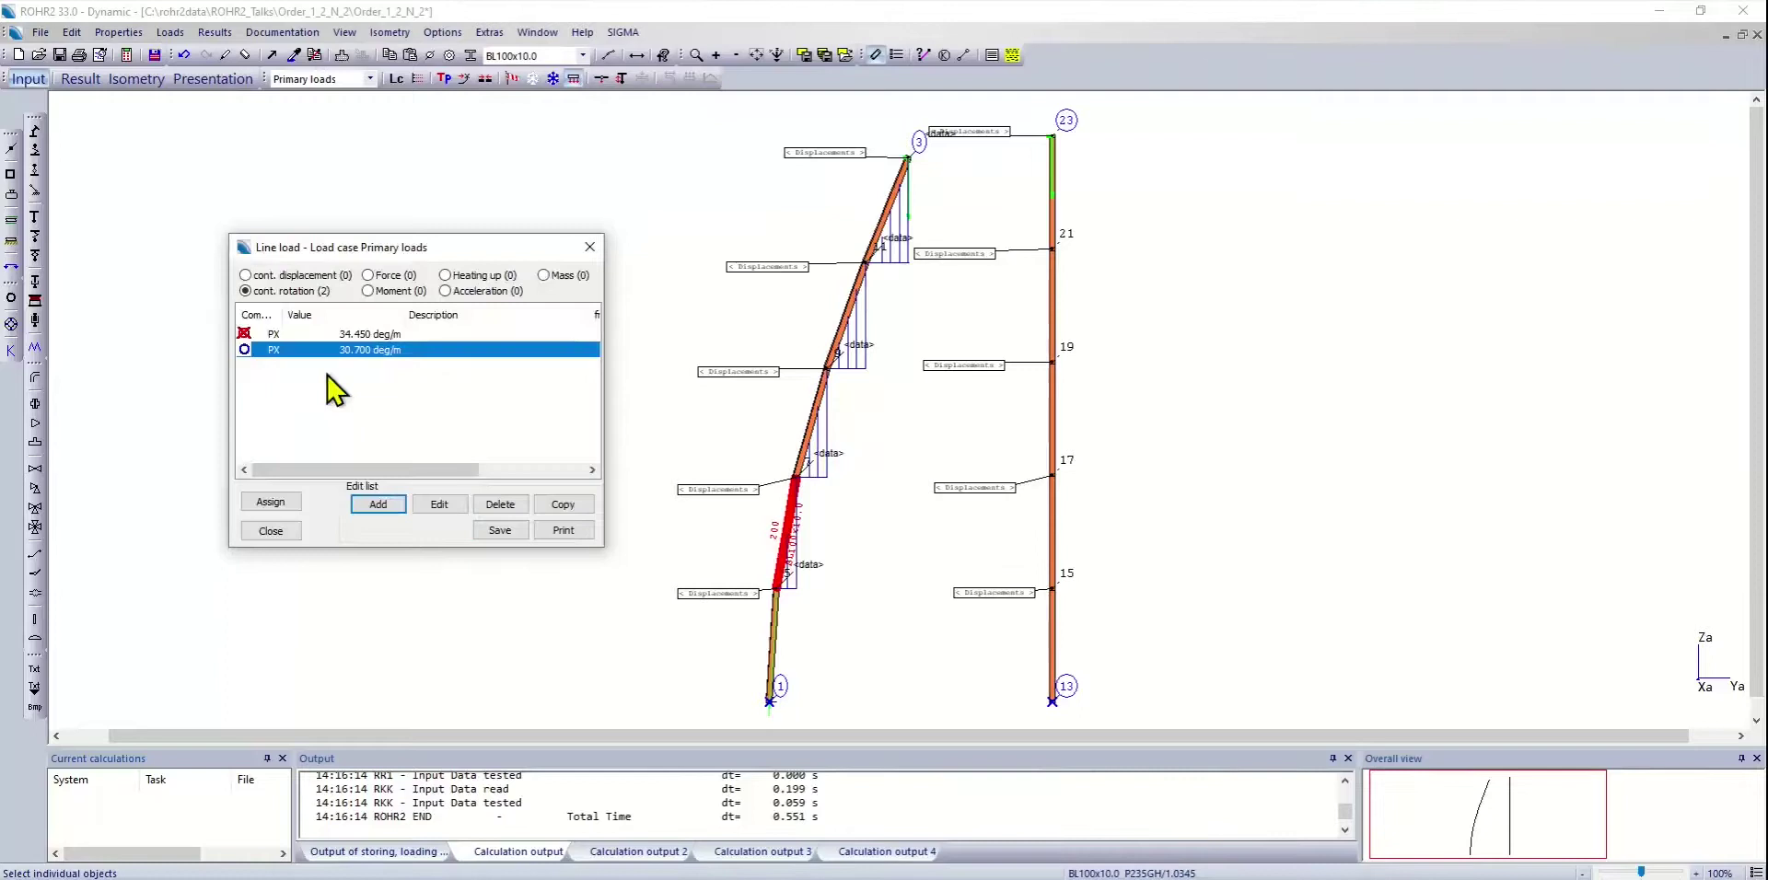
click(293, 503)
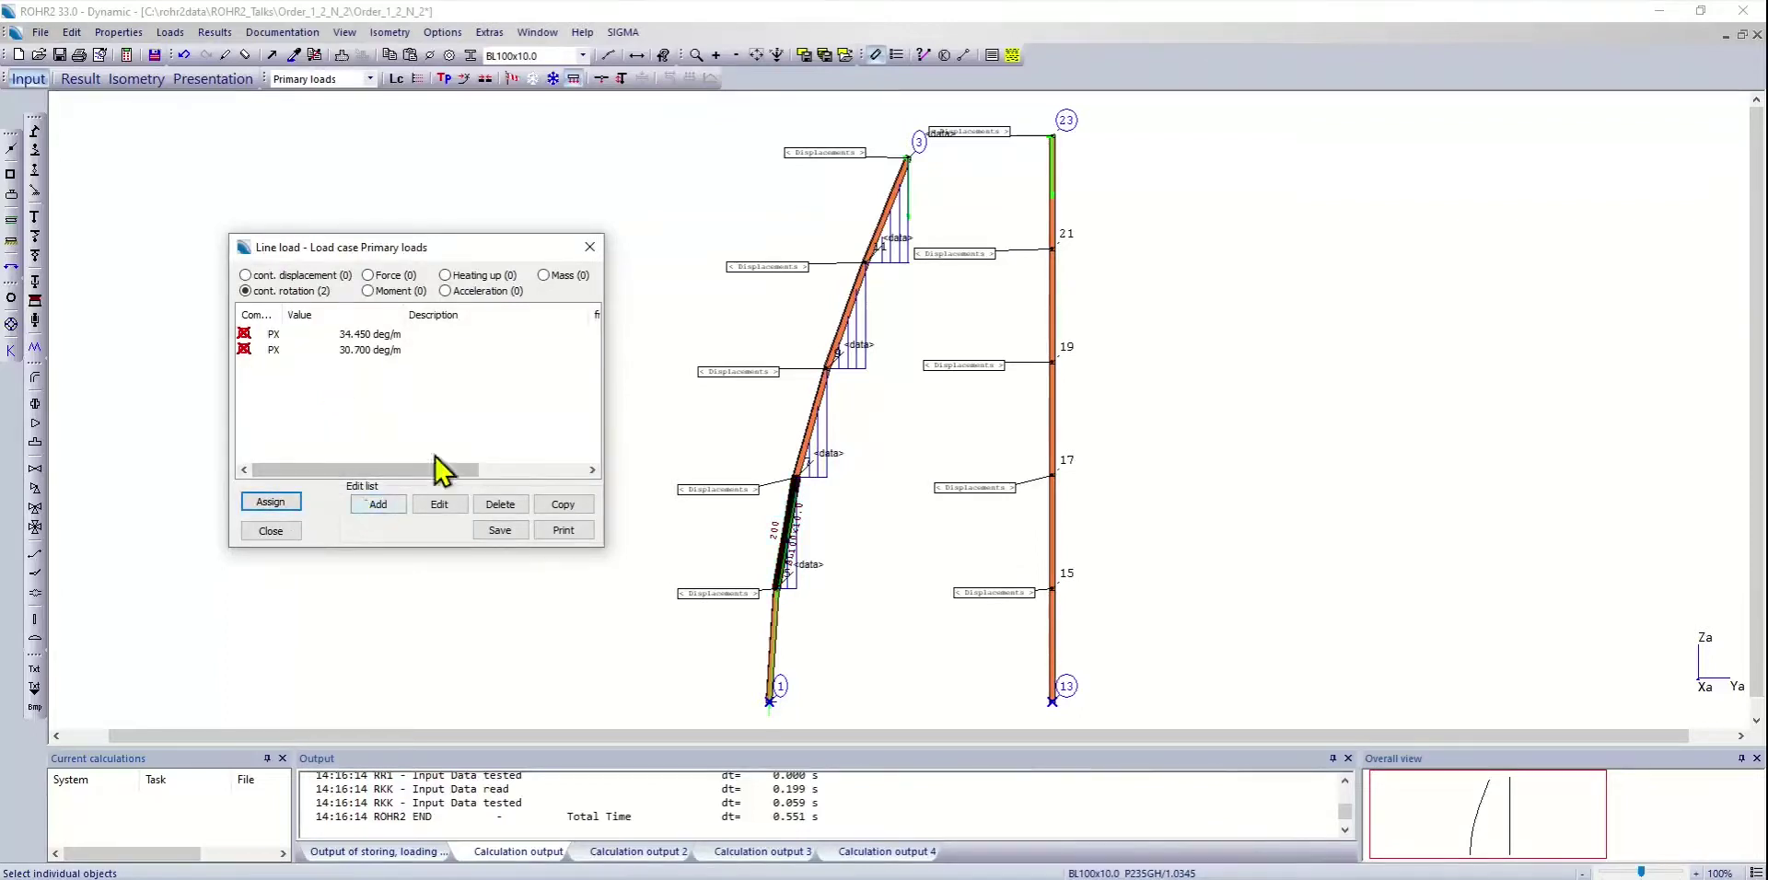
- Assign a 24.100 deg/m PX rotation load to the next element up the left column
right_click(803, 430)
mouse_move(884, 557)
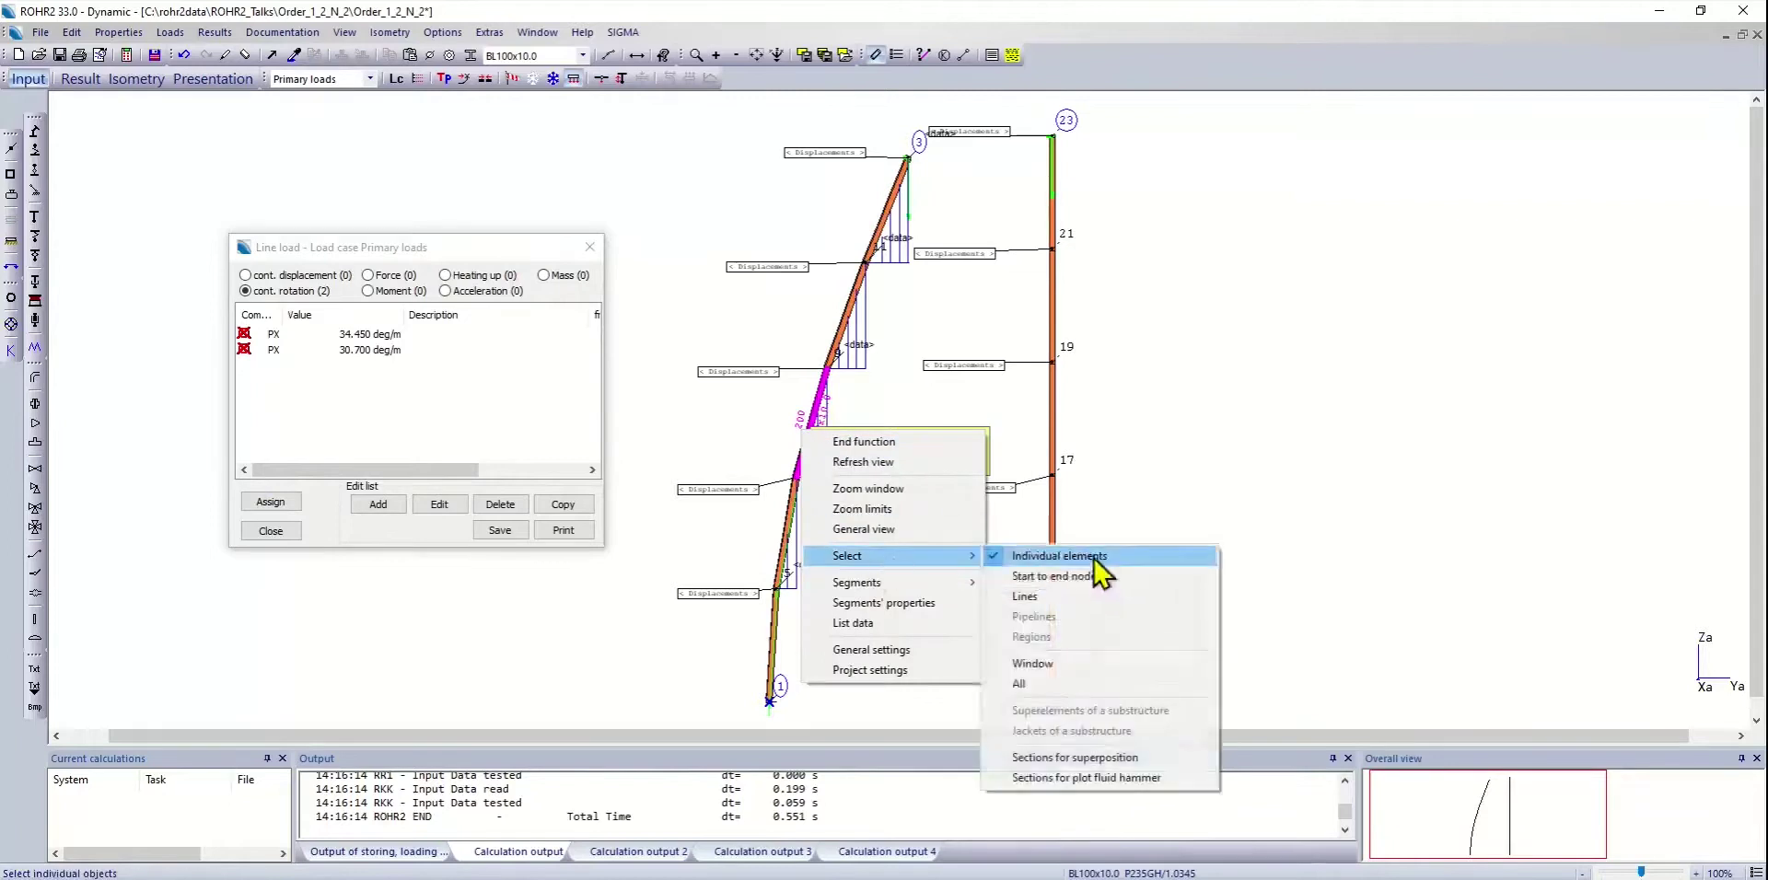
click(1094, 560)
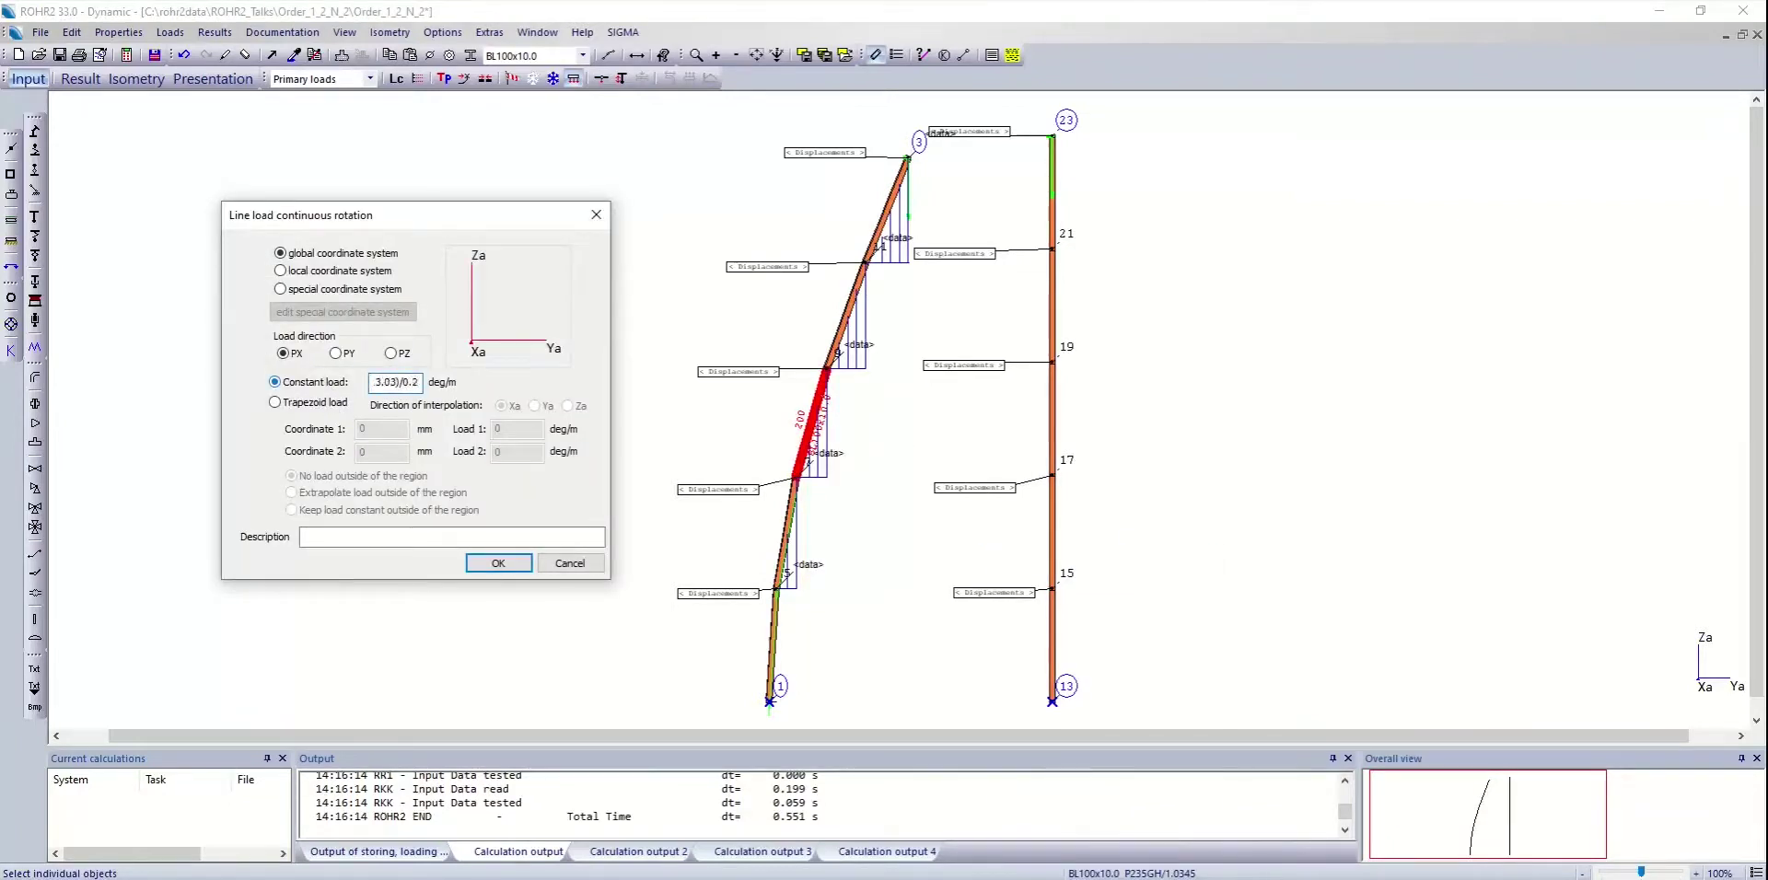
key(Return)
click(271, 502)
- Assign a 15.400 deg/m PX rotation load to the element further up
right_click(798, 304)
click(976, 361)
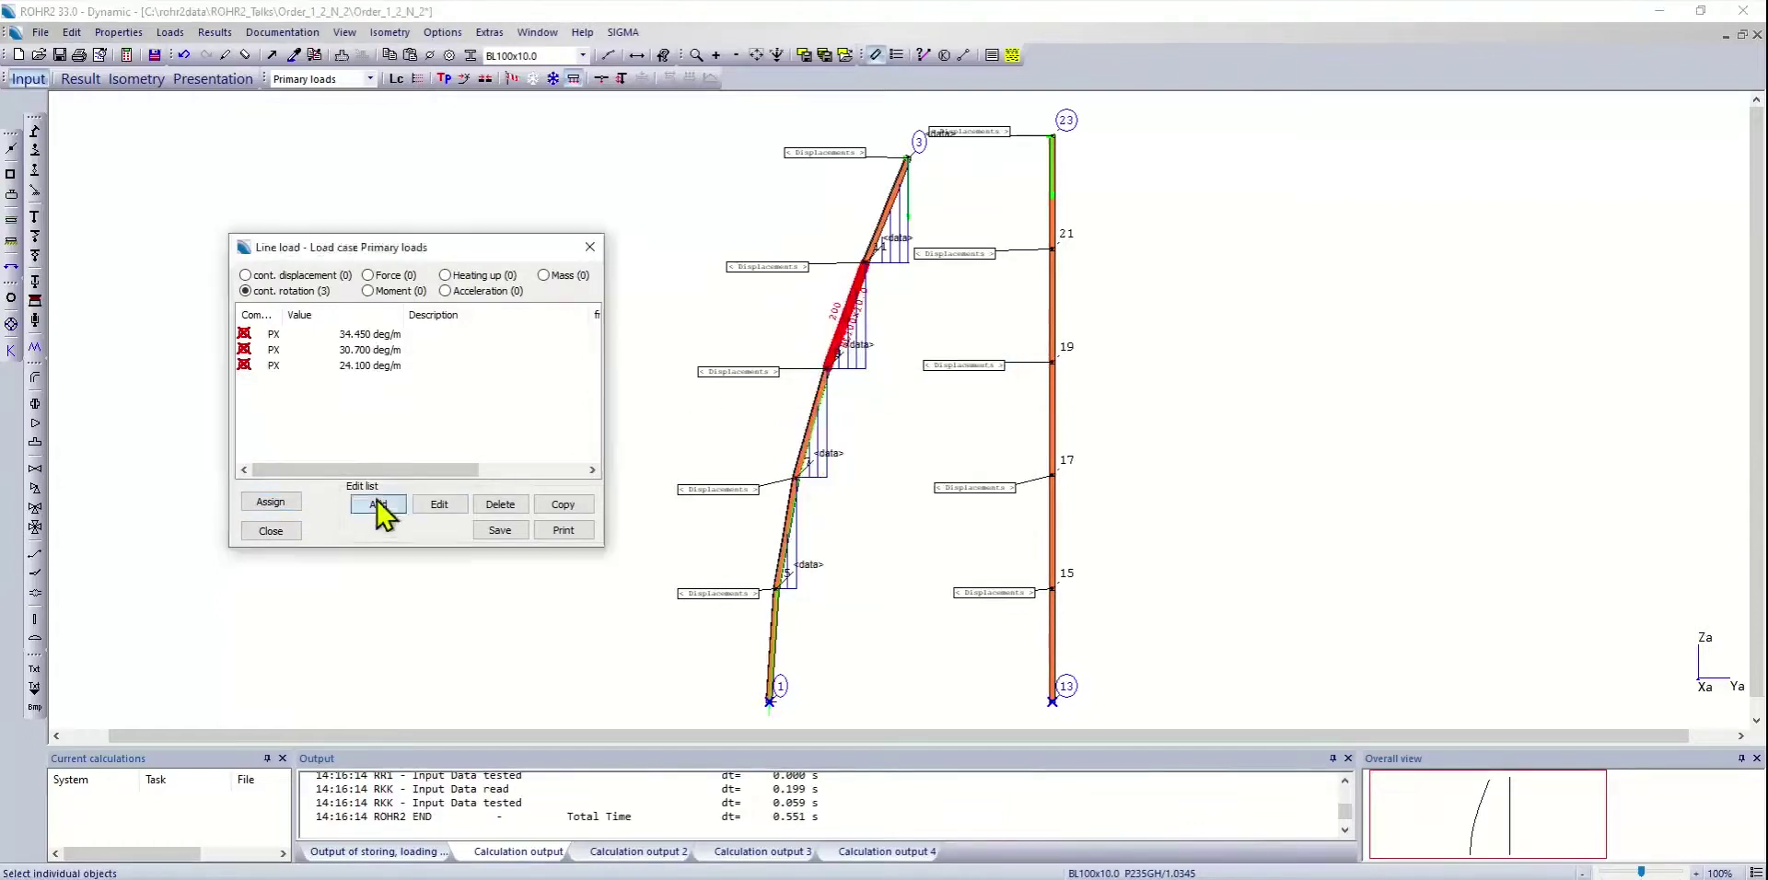
click(378, 504)
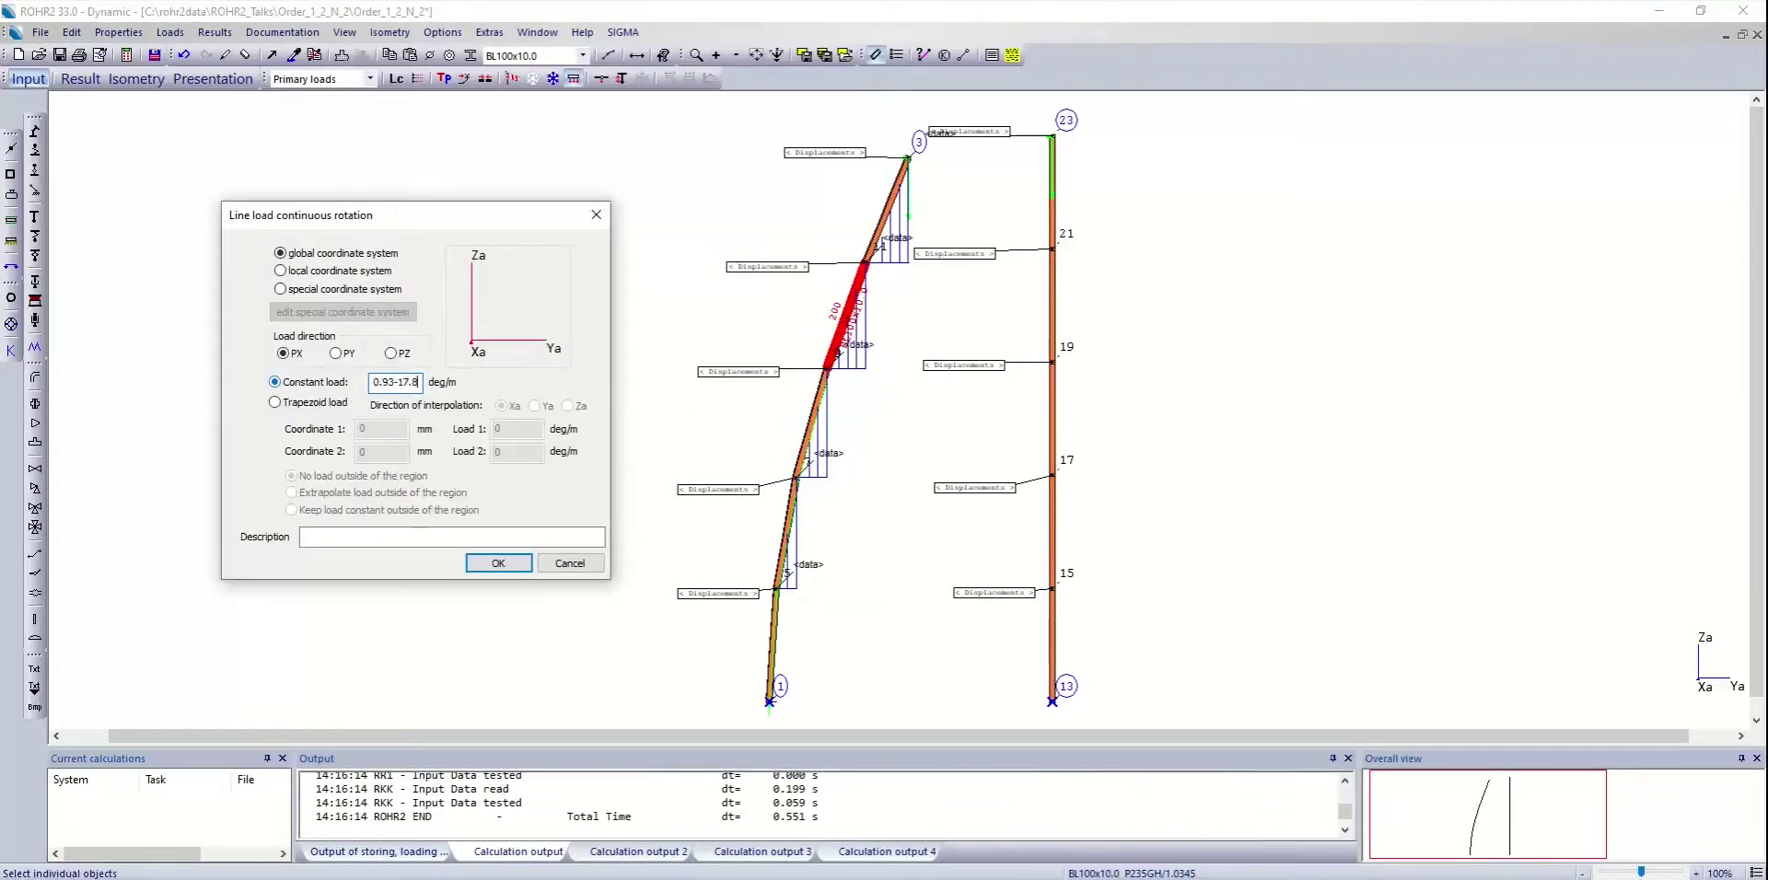
key(Return)
click(271, 502)
- Assign a 5.250 deg/m PX rotation load to the upper segment of the column
right_click(665, 181)
click(762, 328)
right_click(841, 186)
click(889, 196)
click(378, 503)
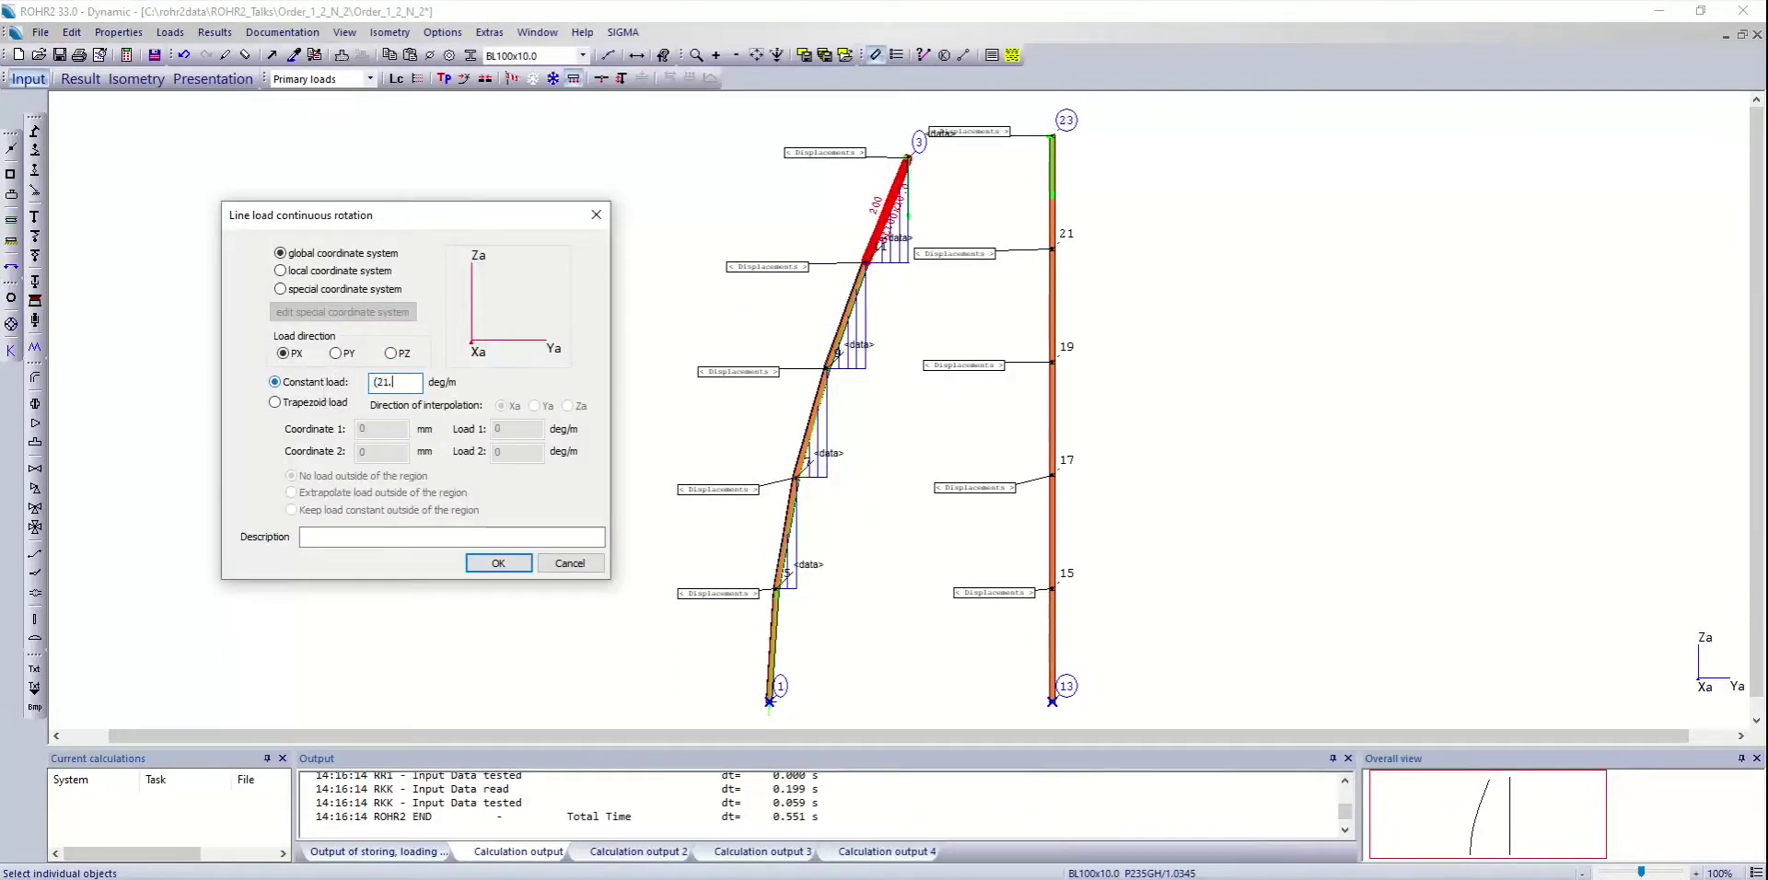
key(Return)
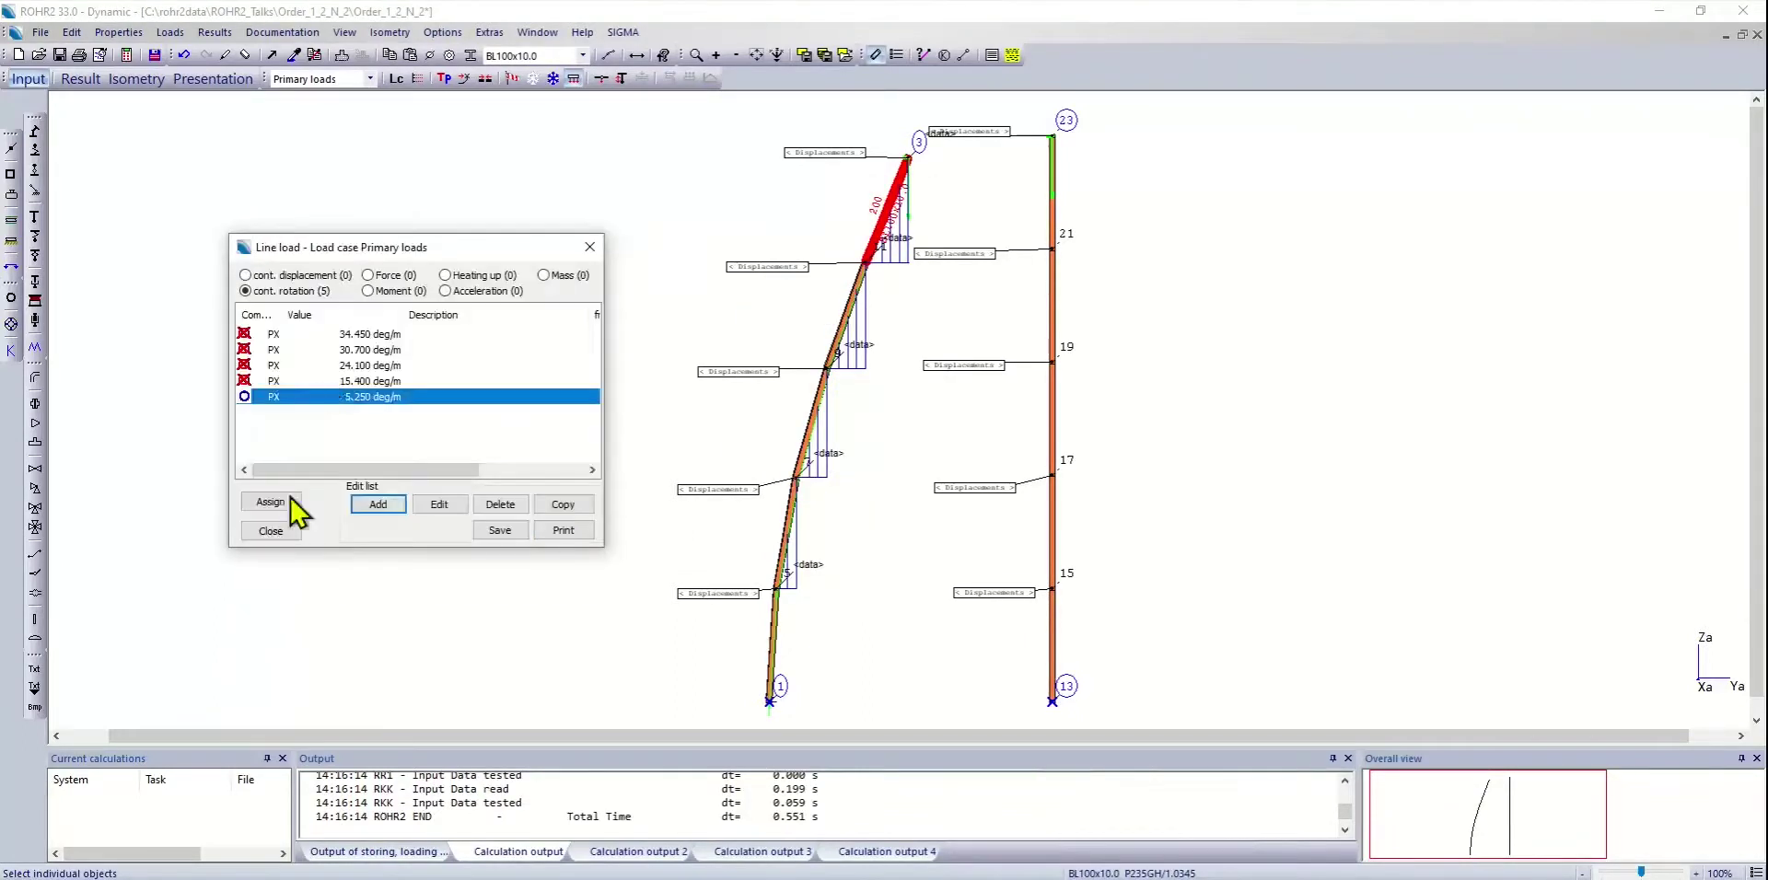
- Close the line-load list and end element picking via End function
click(288, 505)
right_click(447, 220)
click(495, 242)
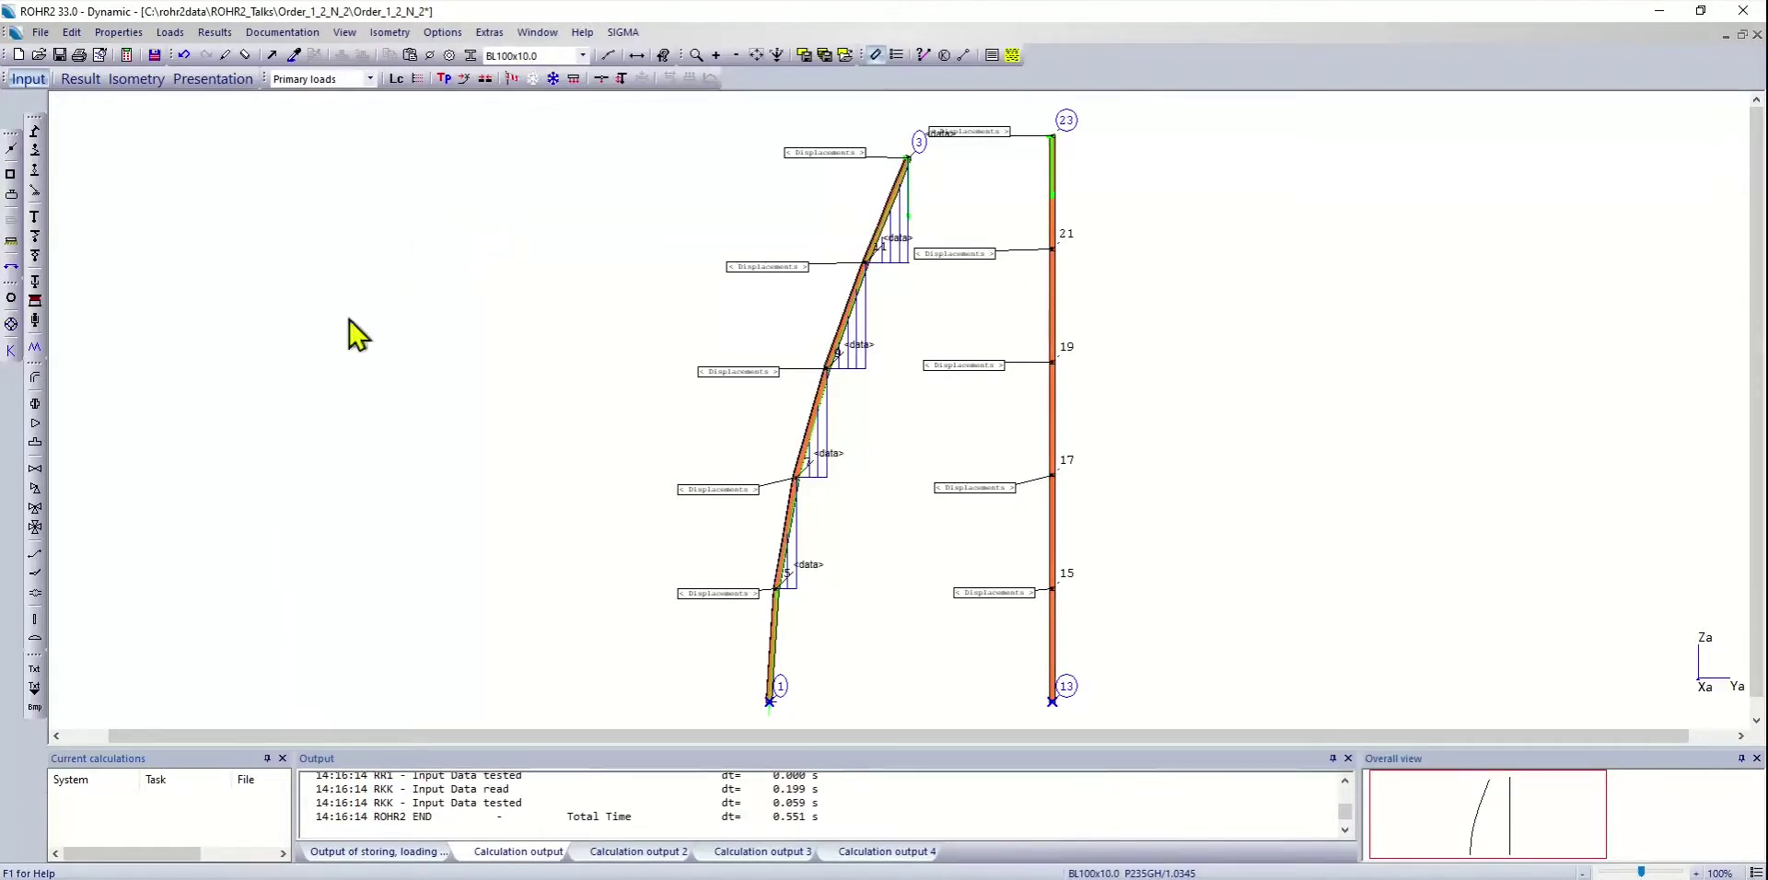
- Delete the point load at node 3 from Primary loads
click(601, 78)
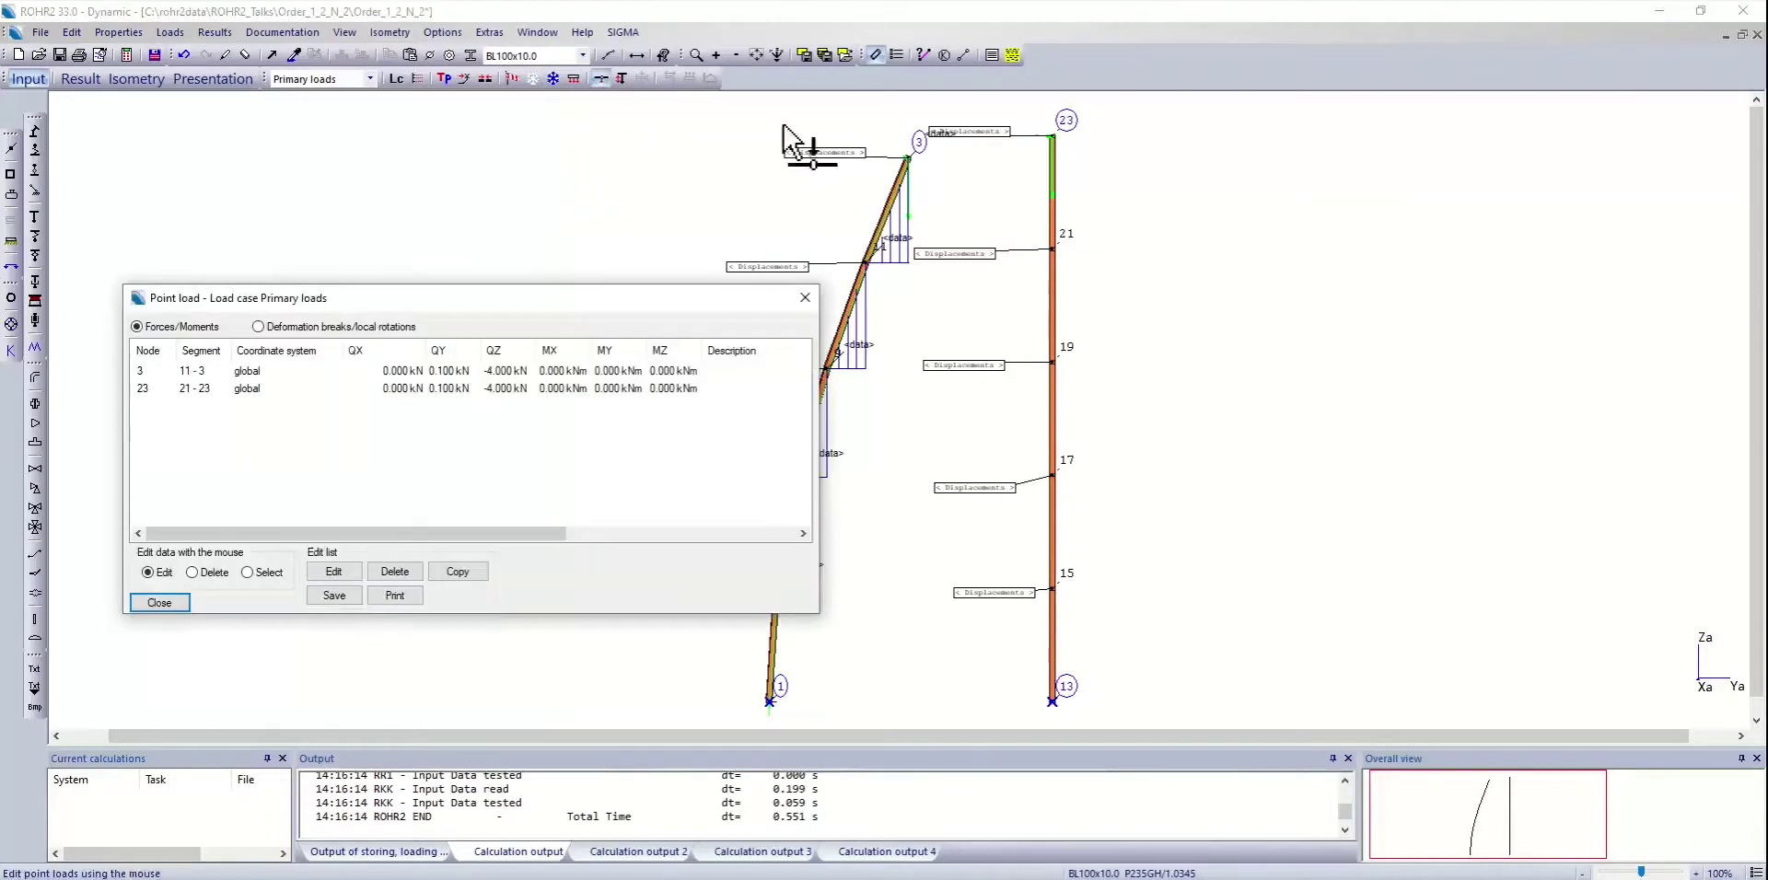
click(231, 372)
click(394, 572)
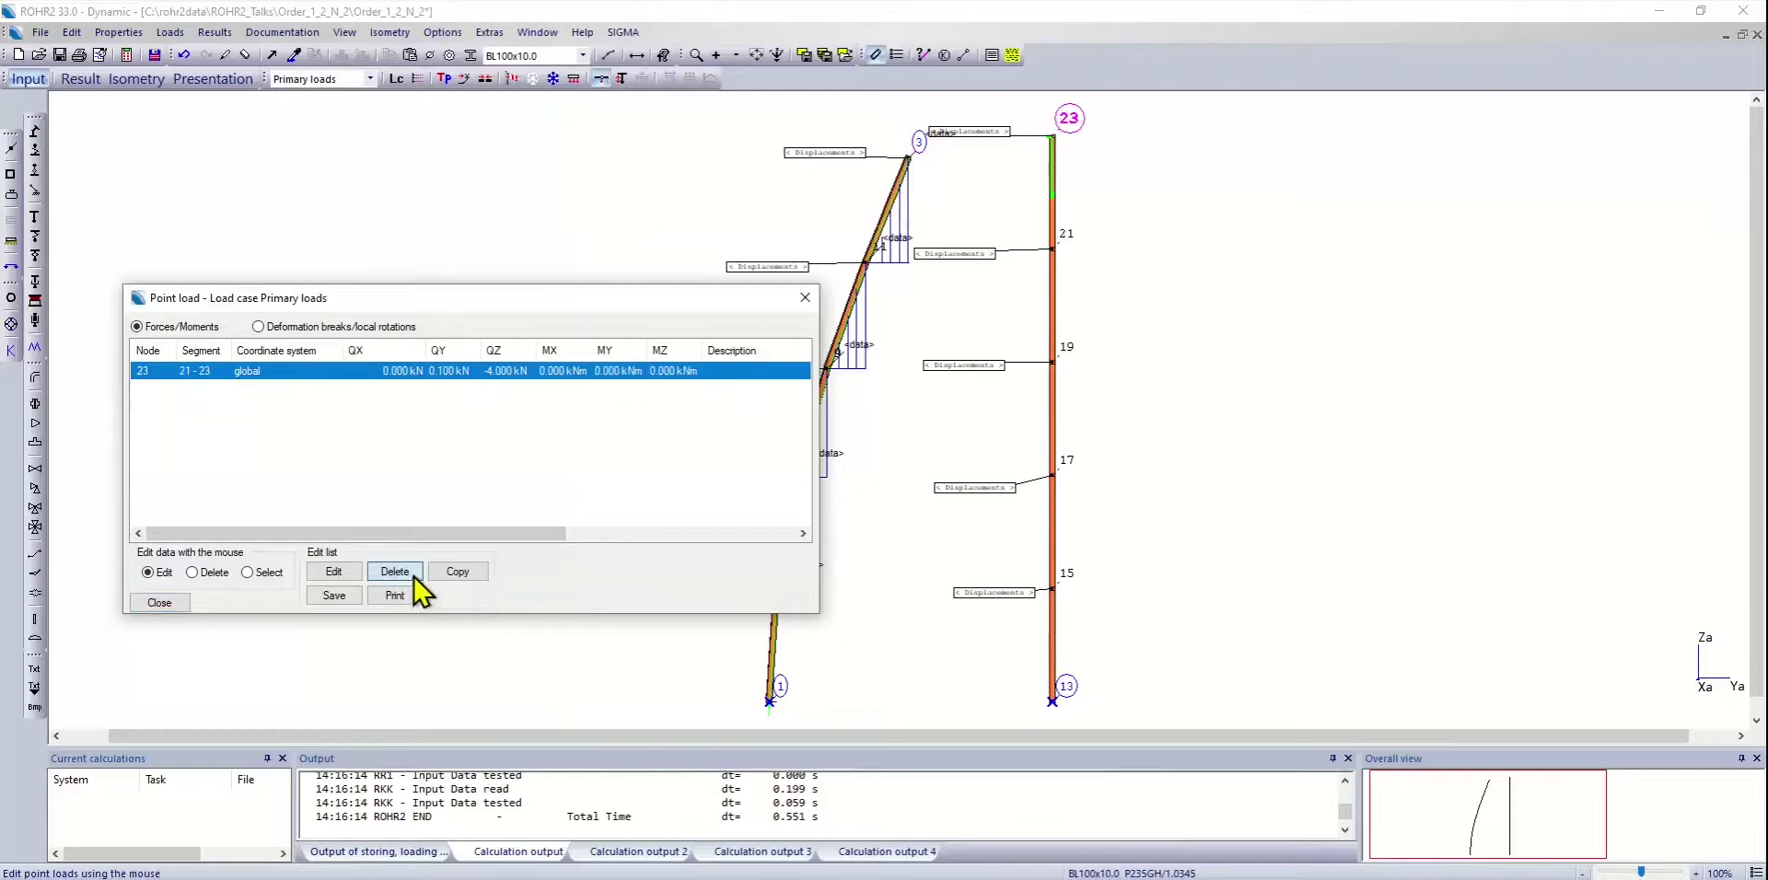
click(160, 604)
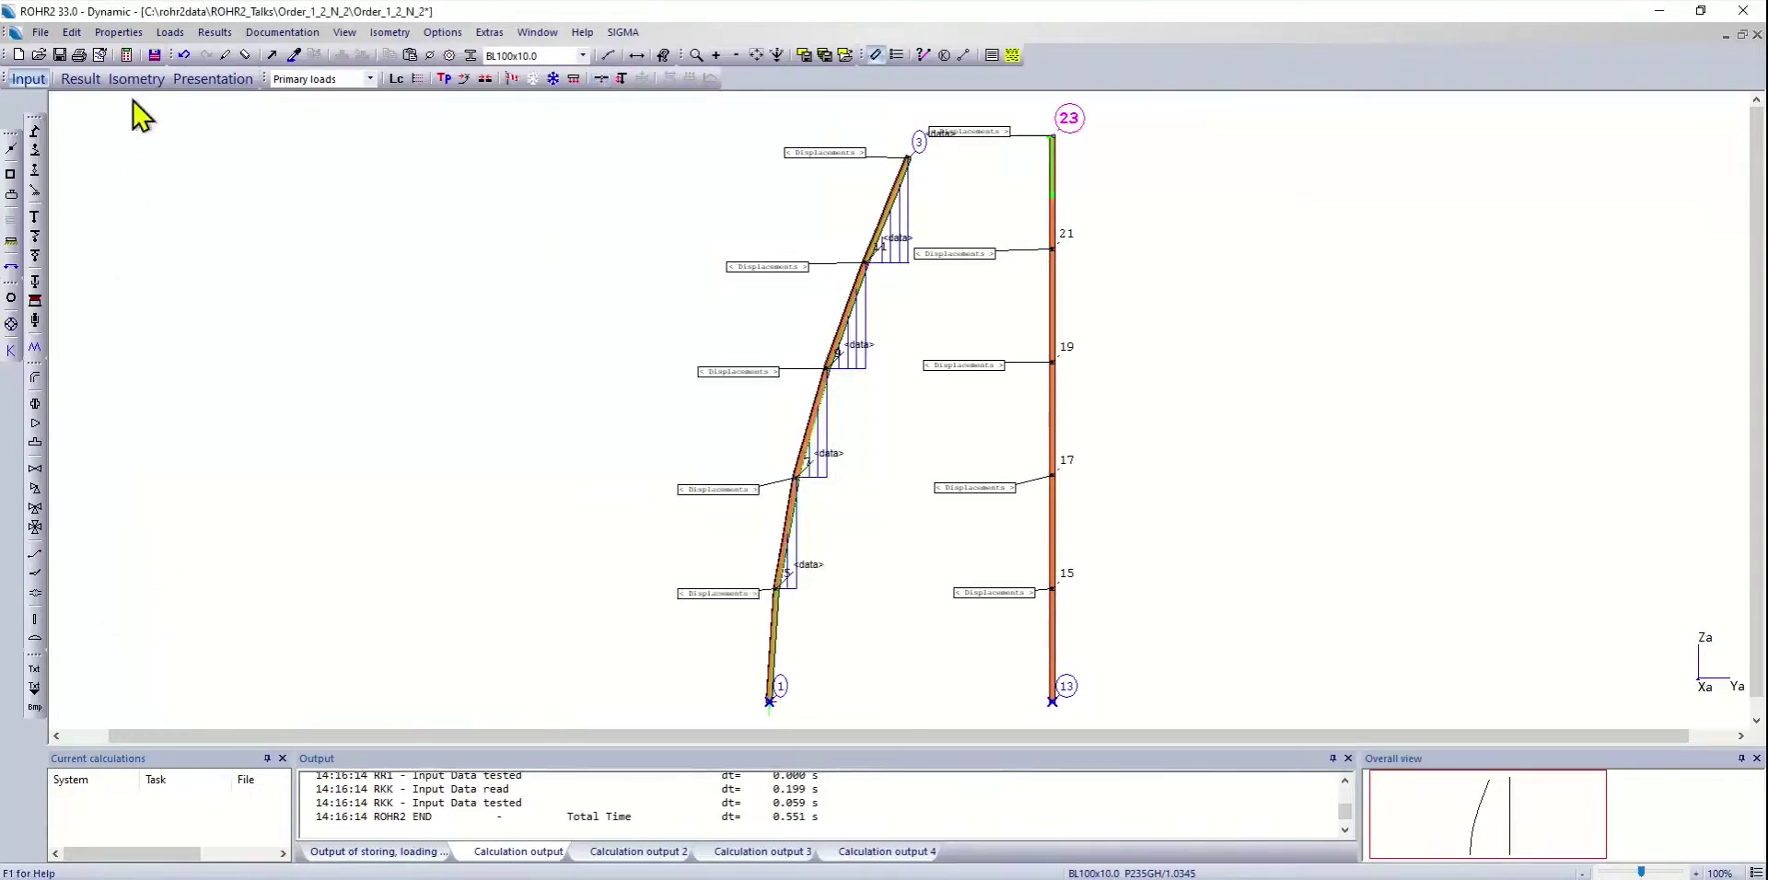
- Recalculate the 1st- and 2nd-order tasks and switch to the Result view
click(127, 59)
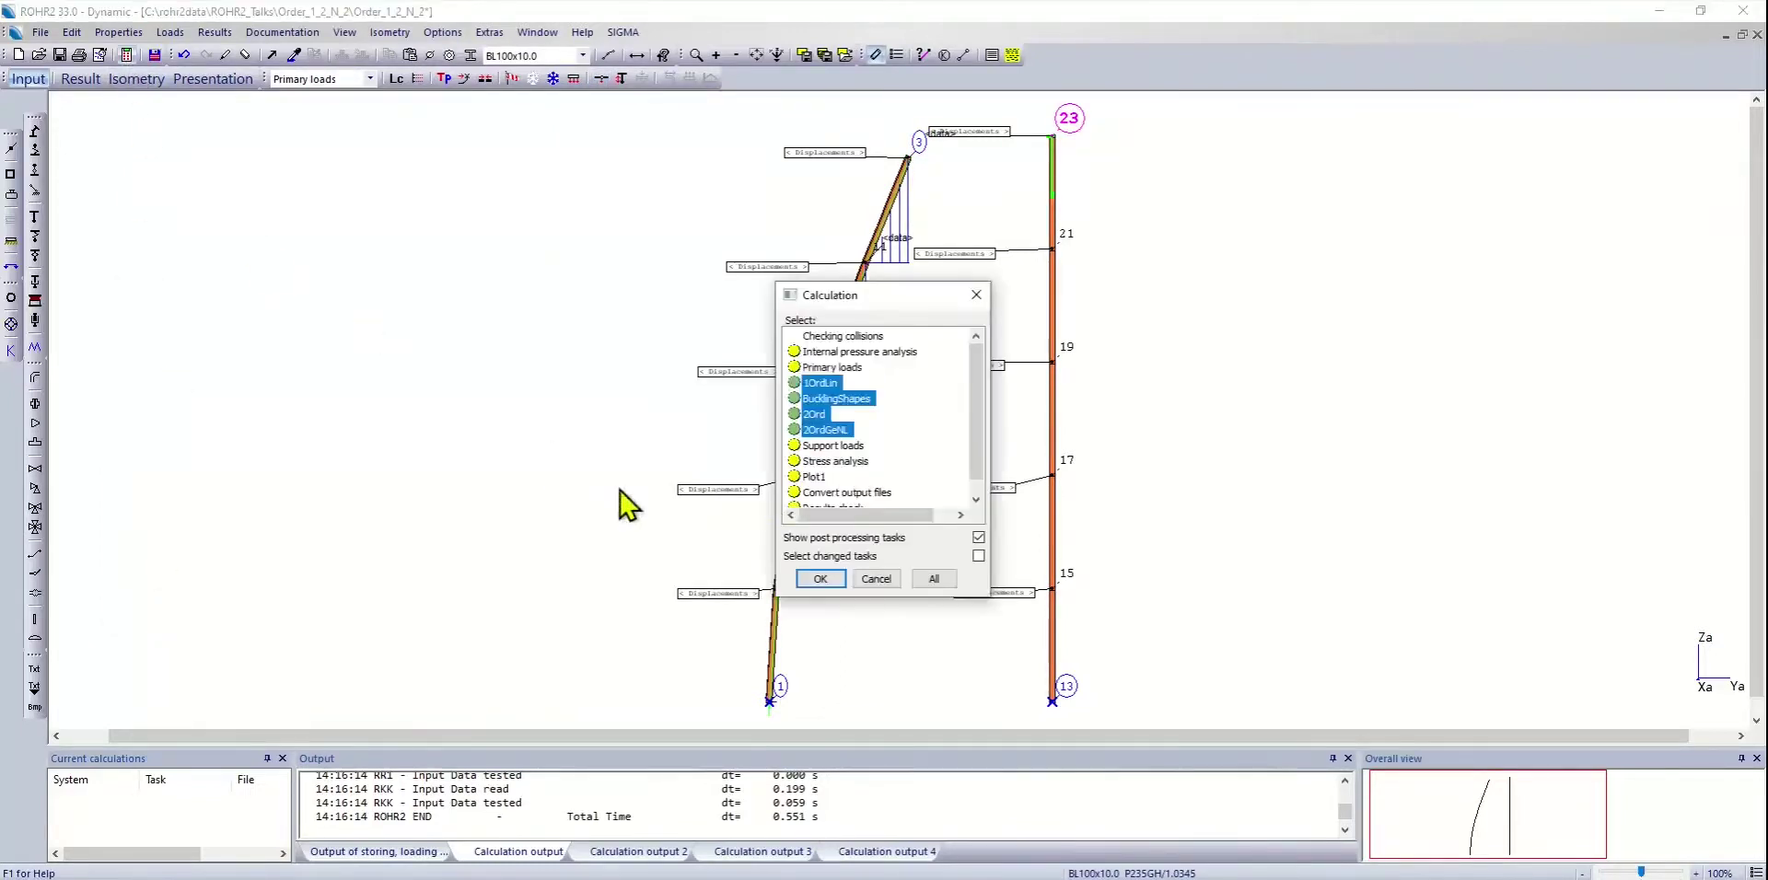
click(815, 578)
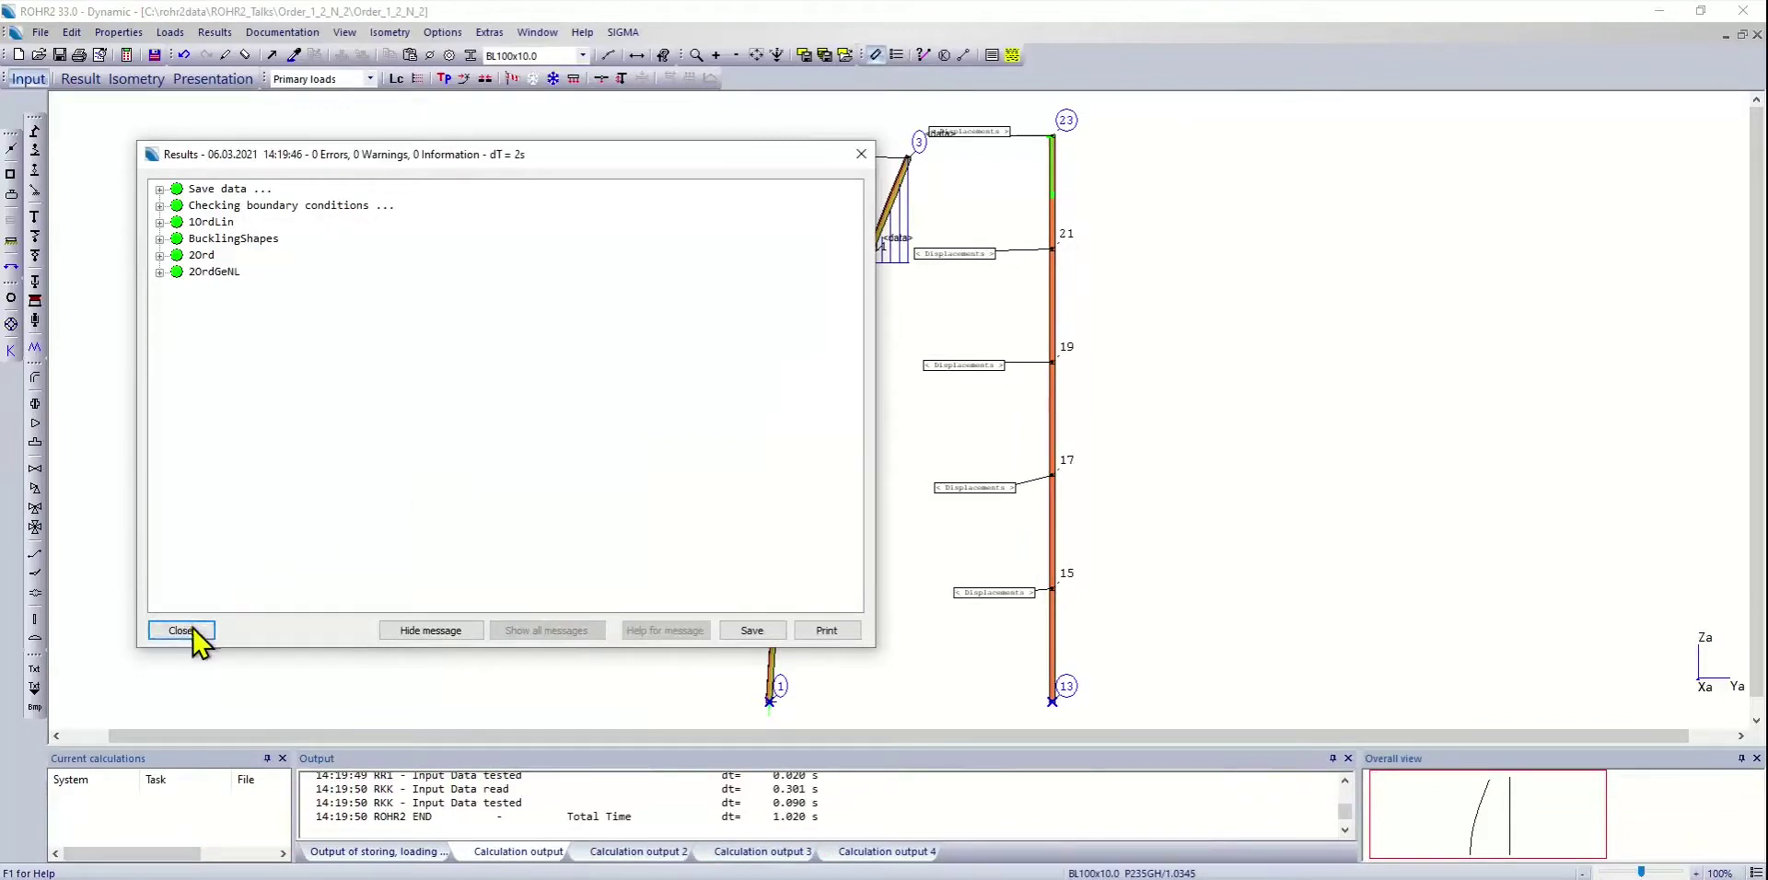
click(180, 630)
click(81, 79)
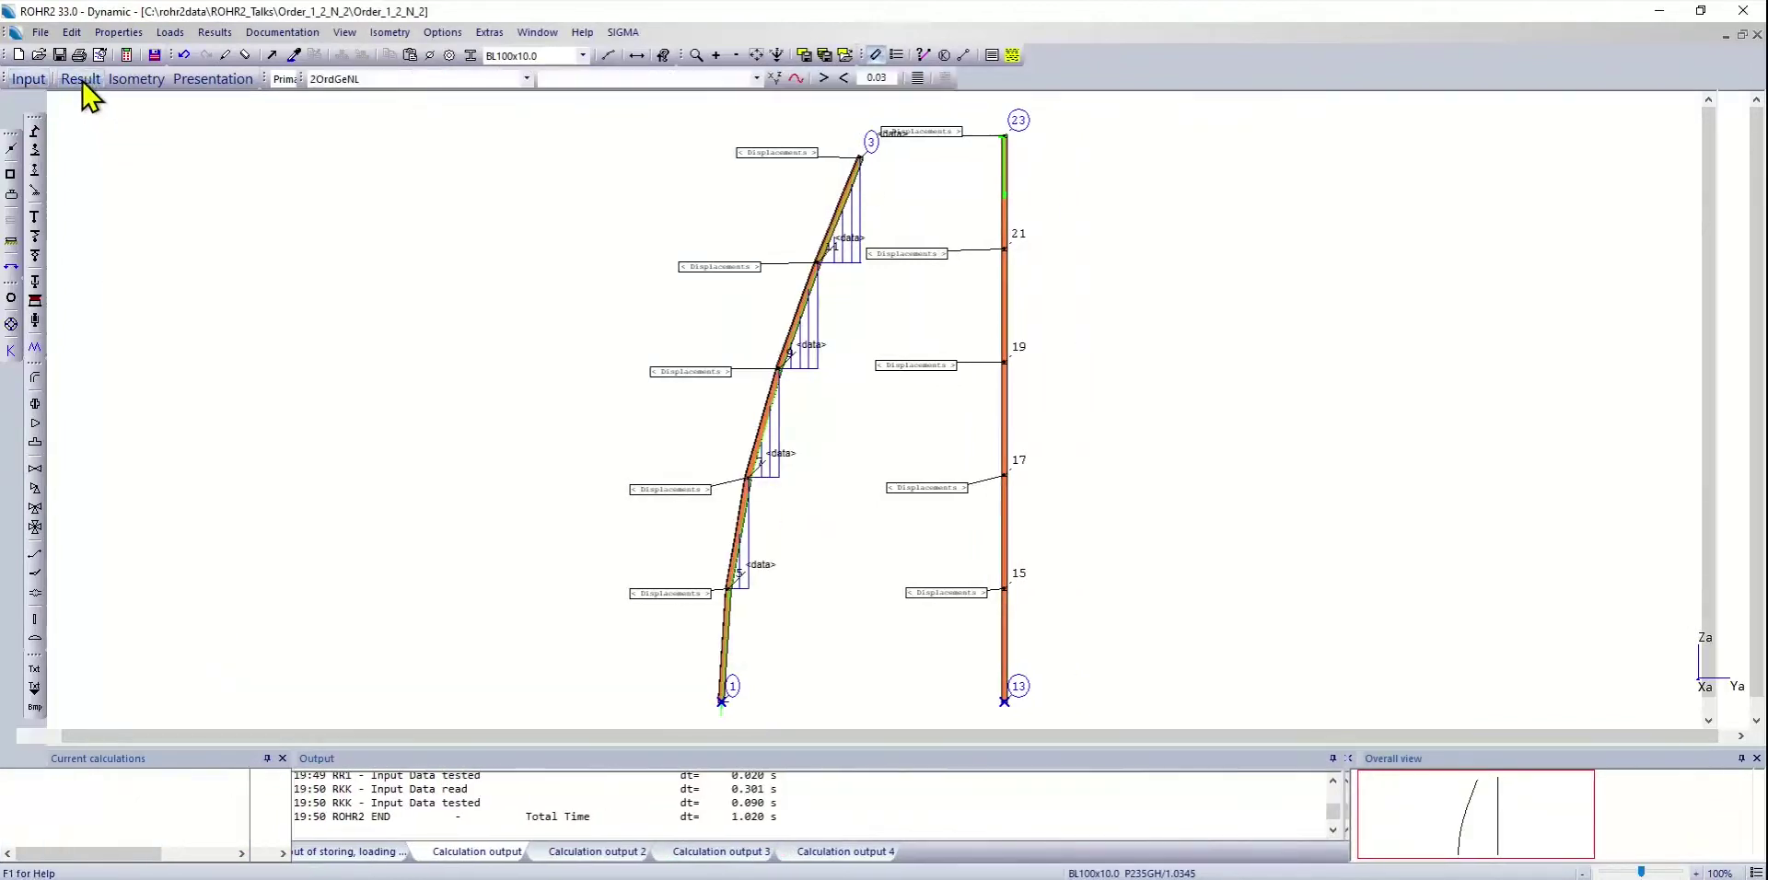
- Show 1OrdLin displacements with a reduced deformed shape, then return to Input
click(342, 109)
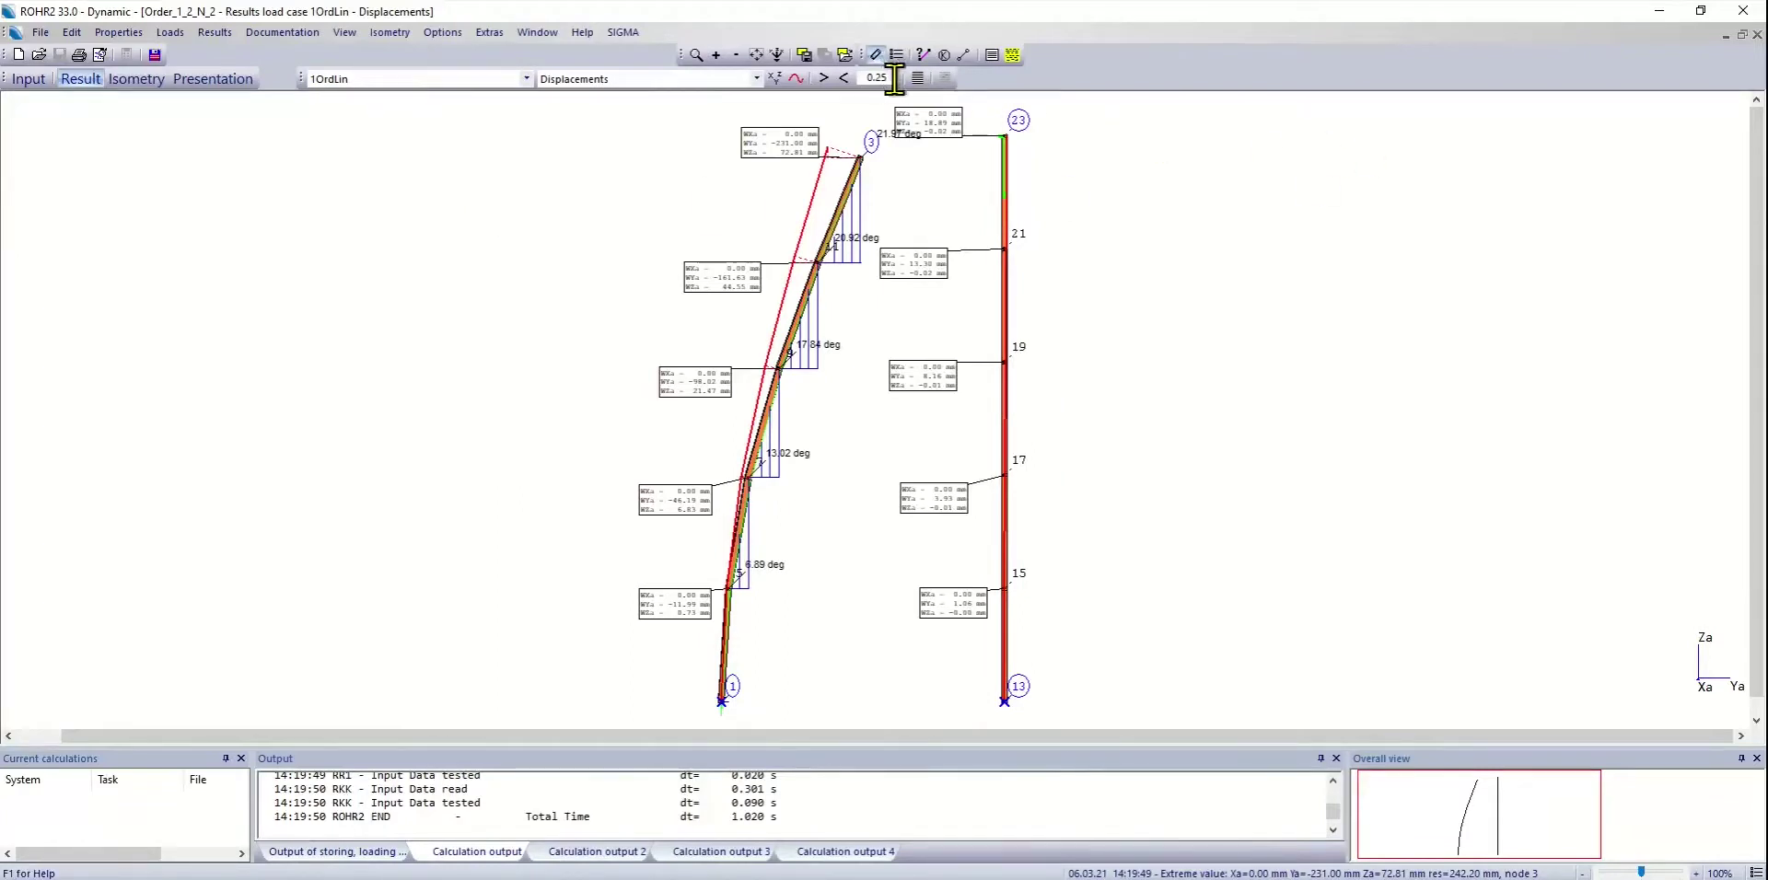
click(844, 78)
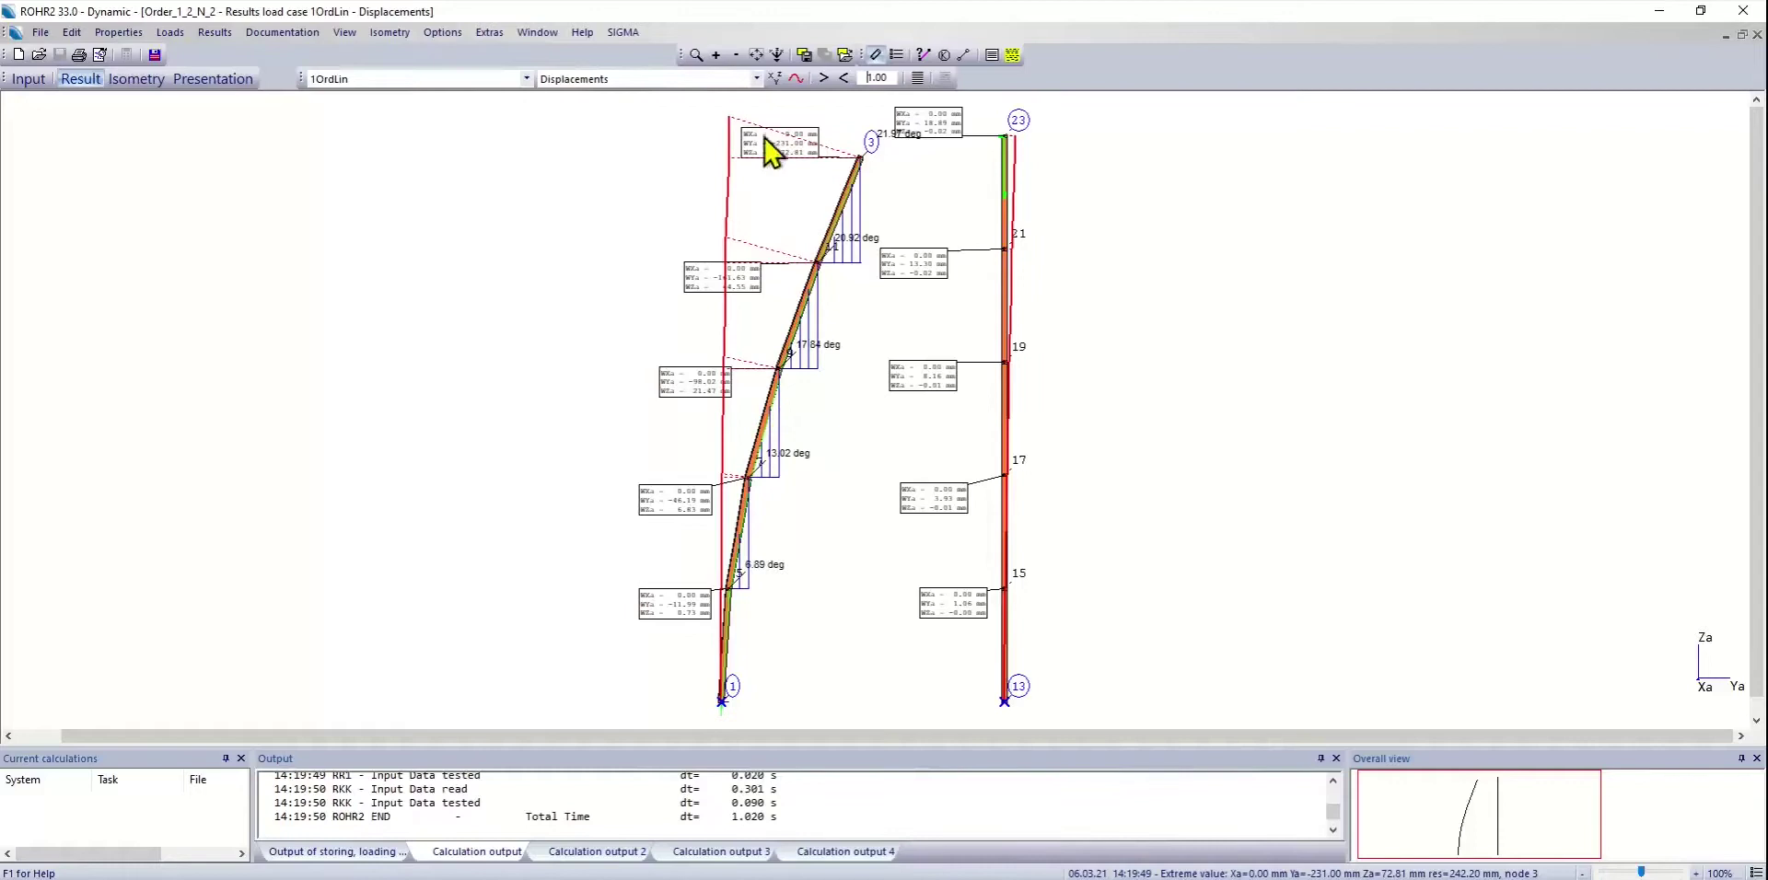
click(27, 81)
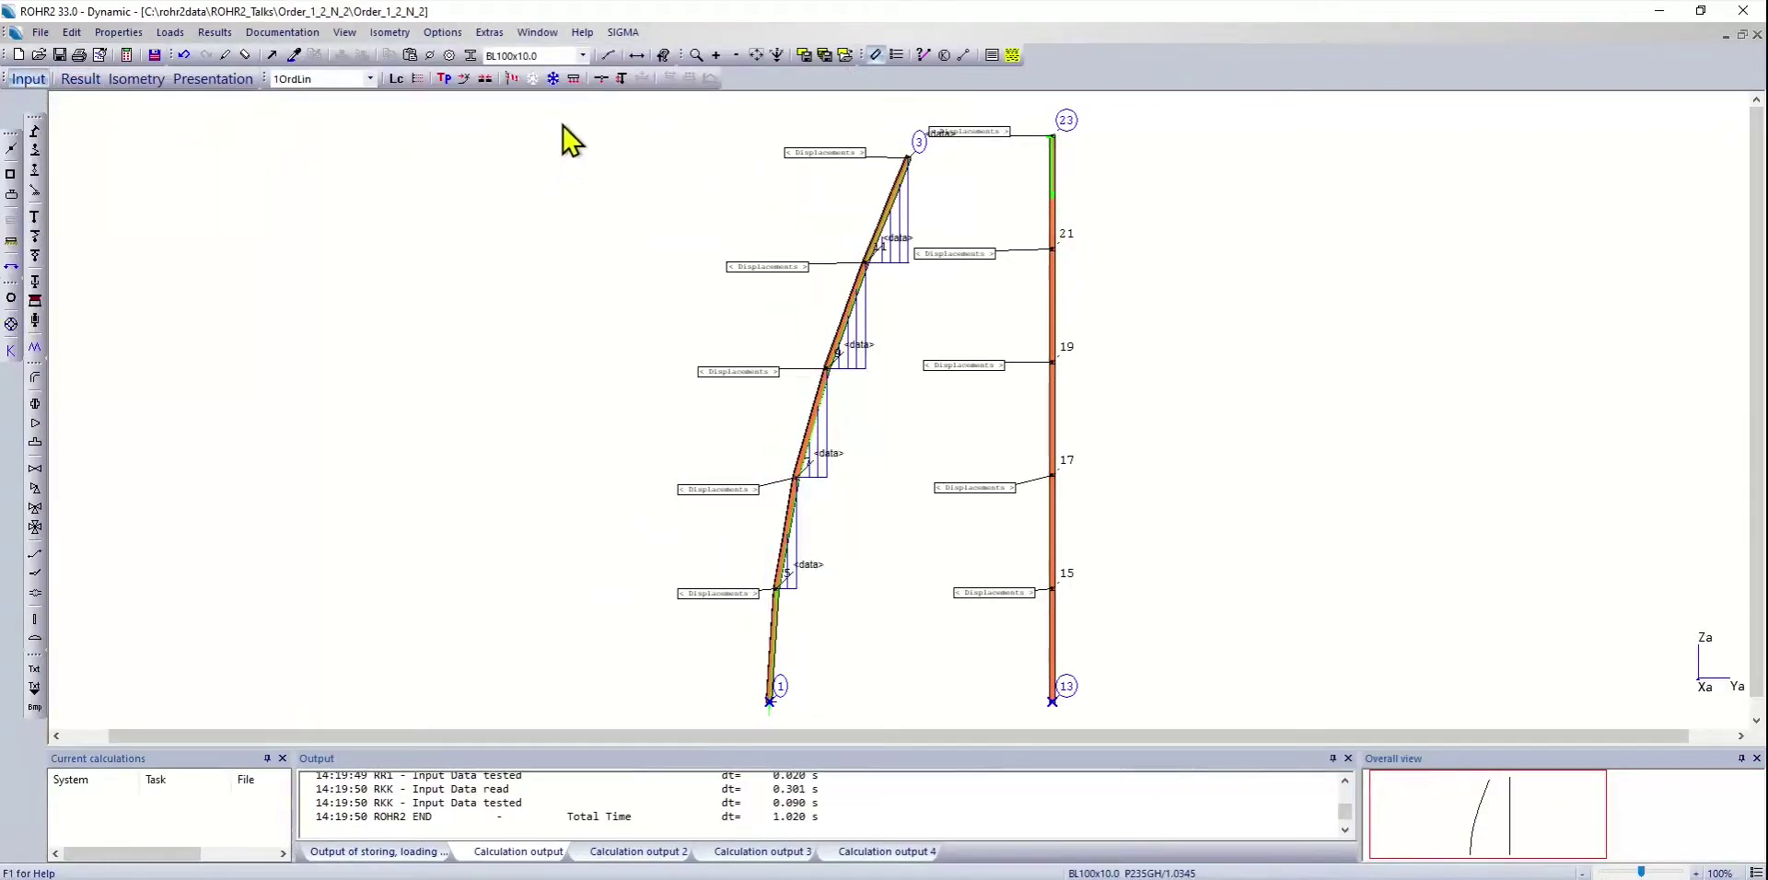
- Undo the deletion to restore the point load at node 3
click(602, 78)
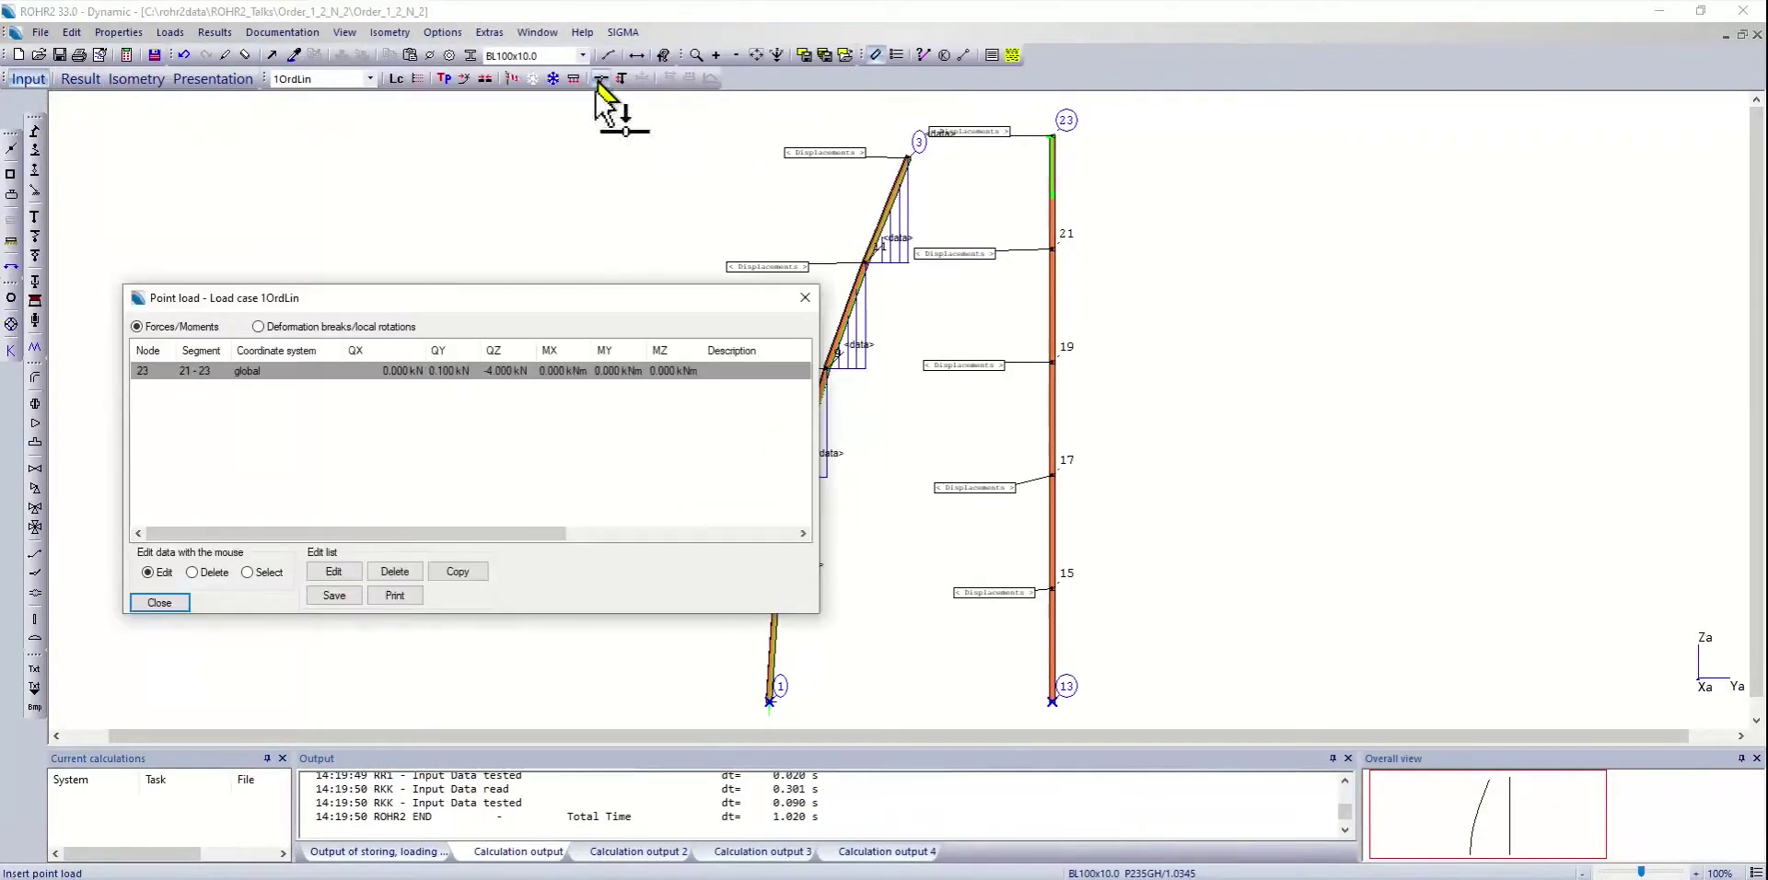
click(803, 298)
click(185, 56)
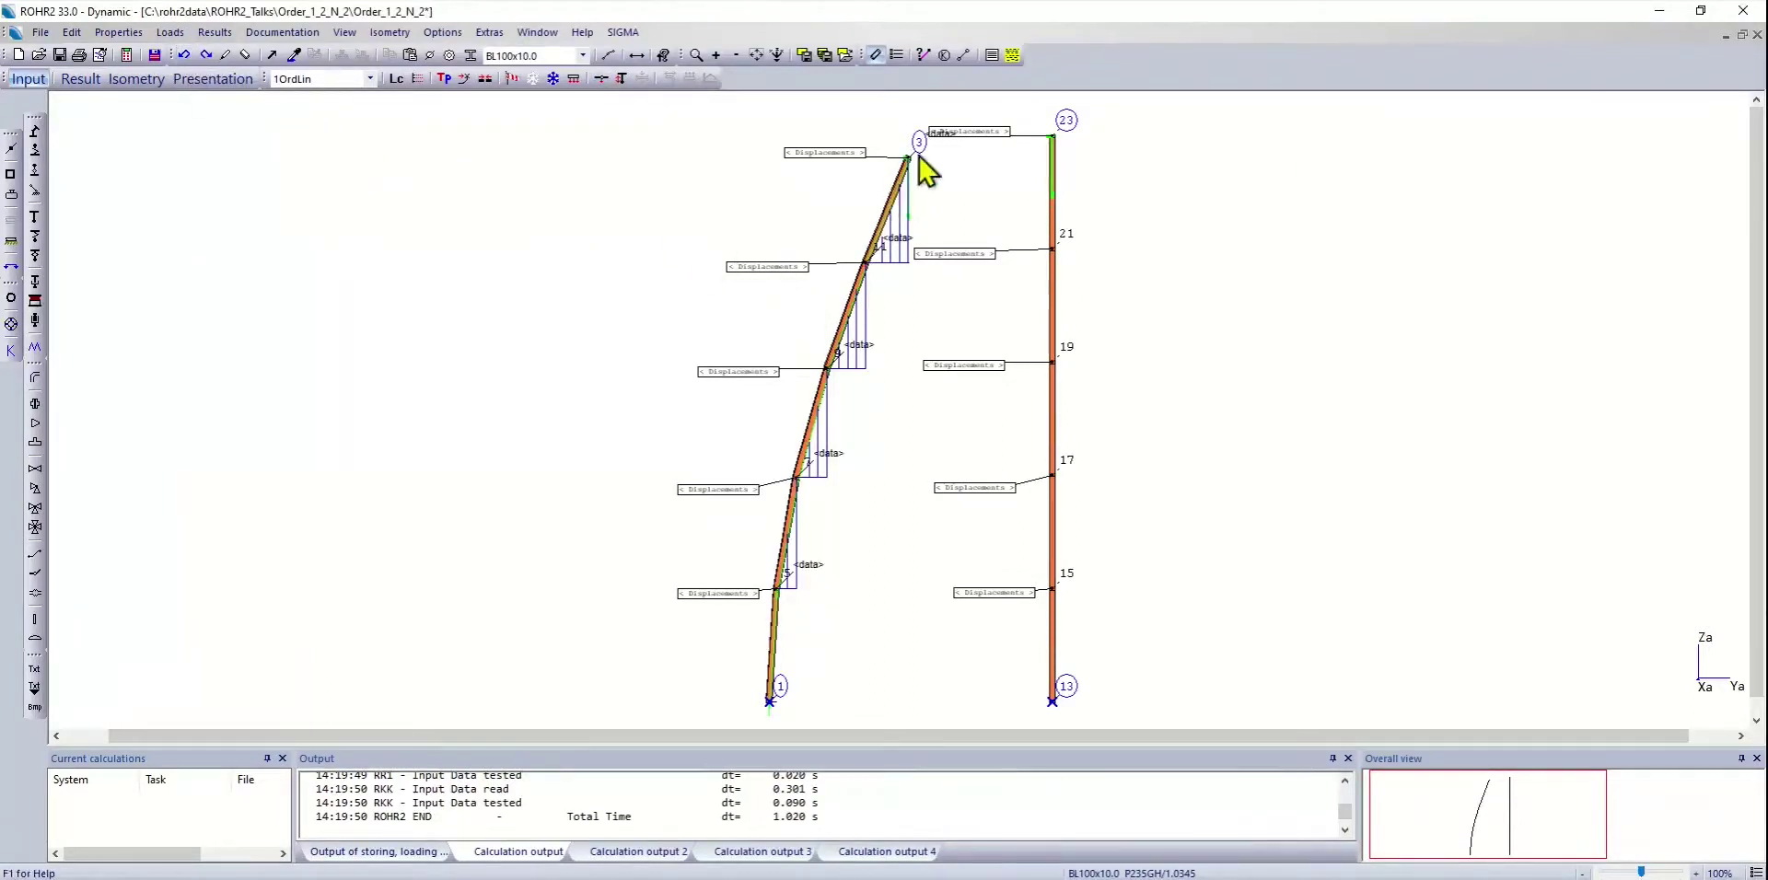
- Recalculate the four load cases and display the 1OrdLin displacement results
click(127, 55)
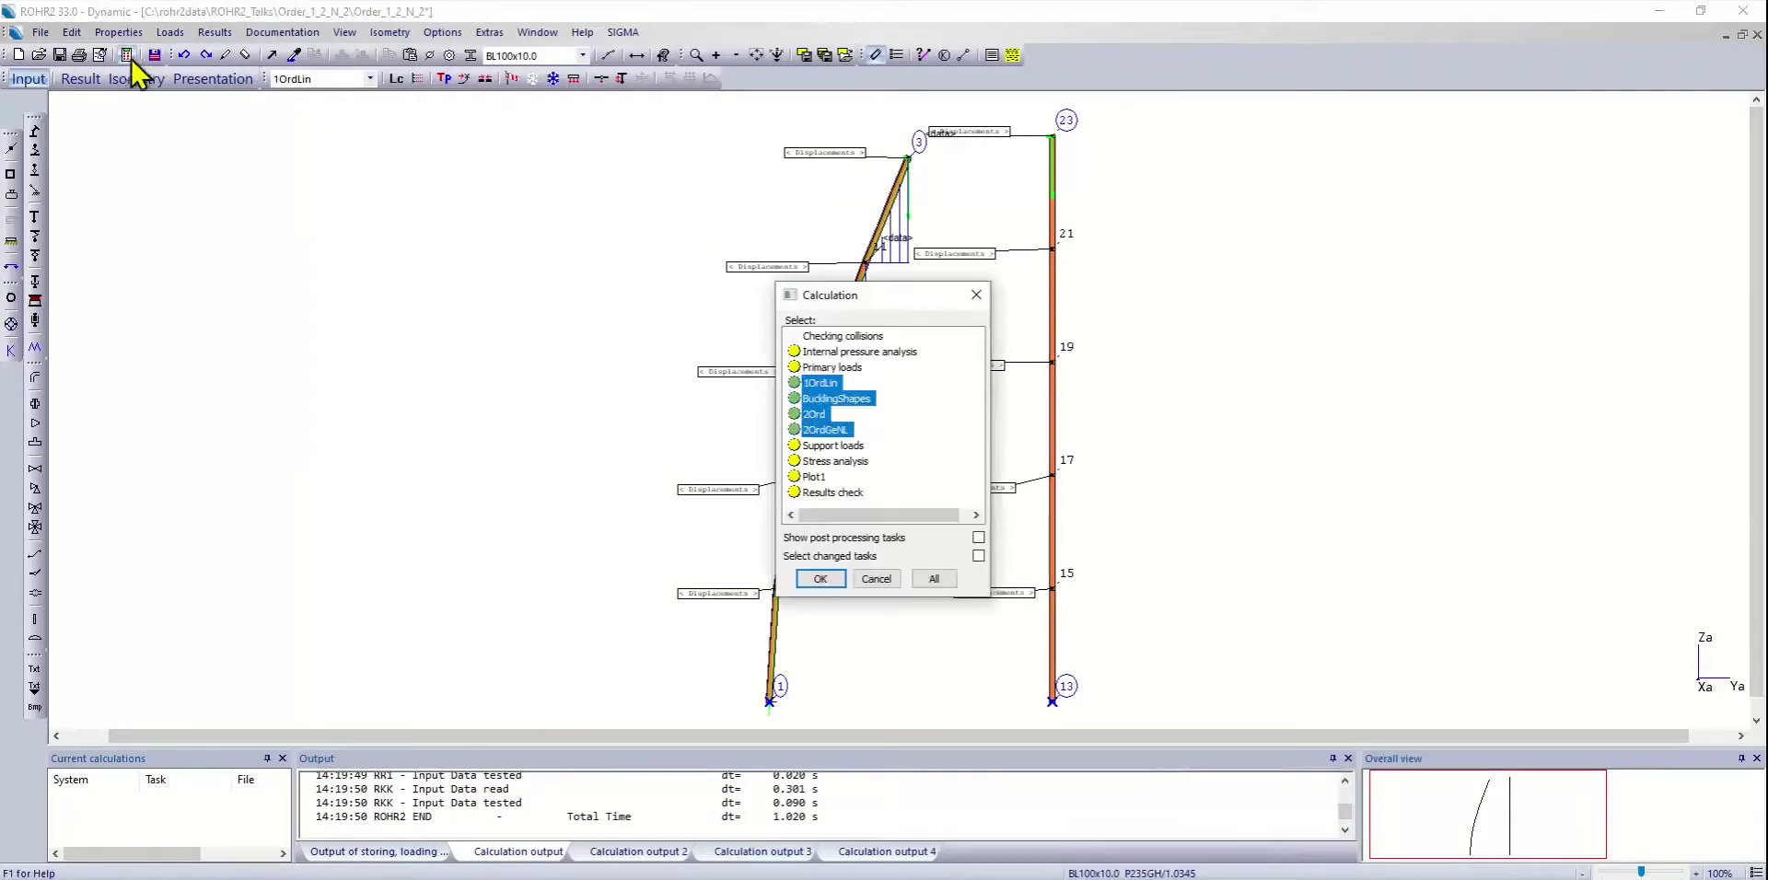
click(846, 577)
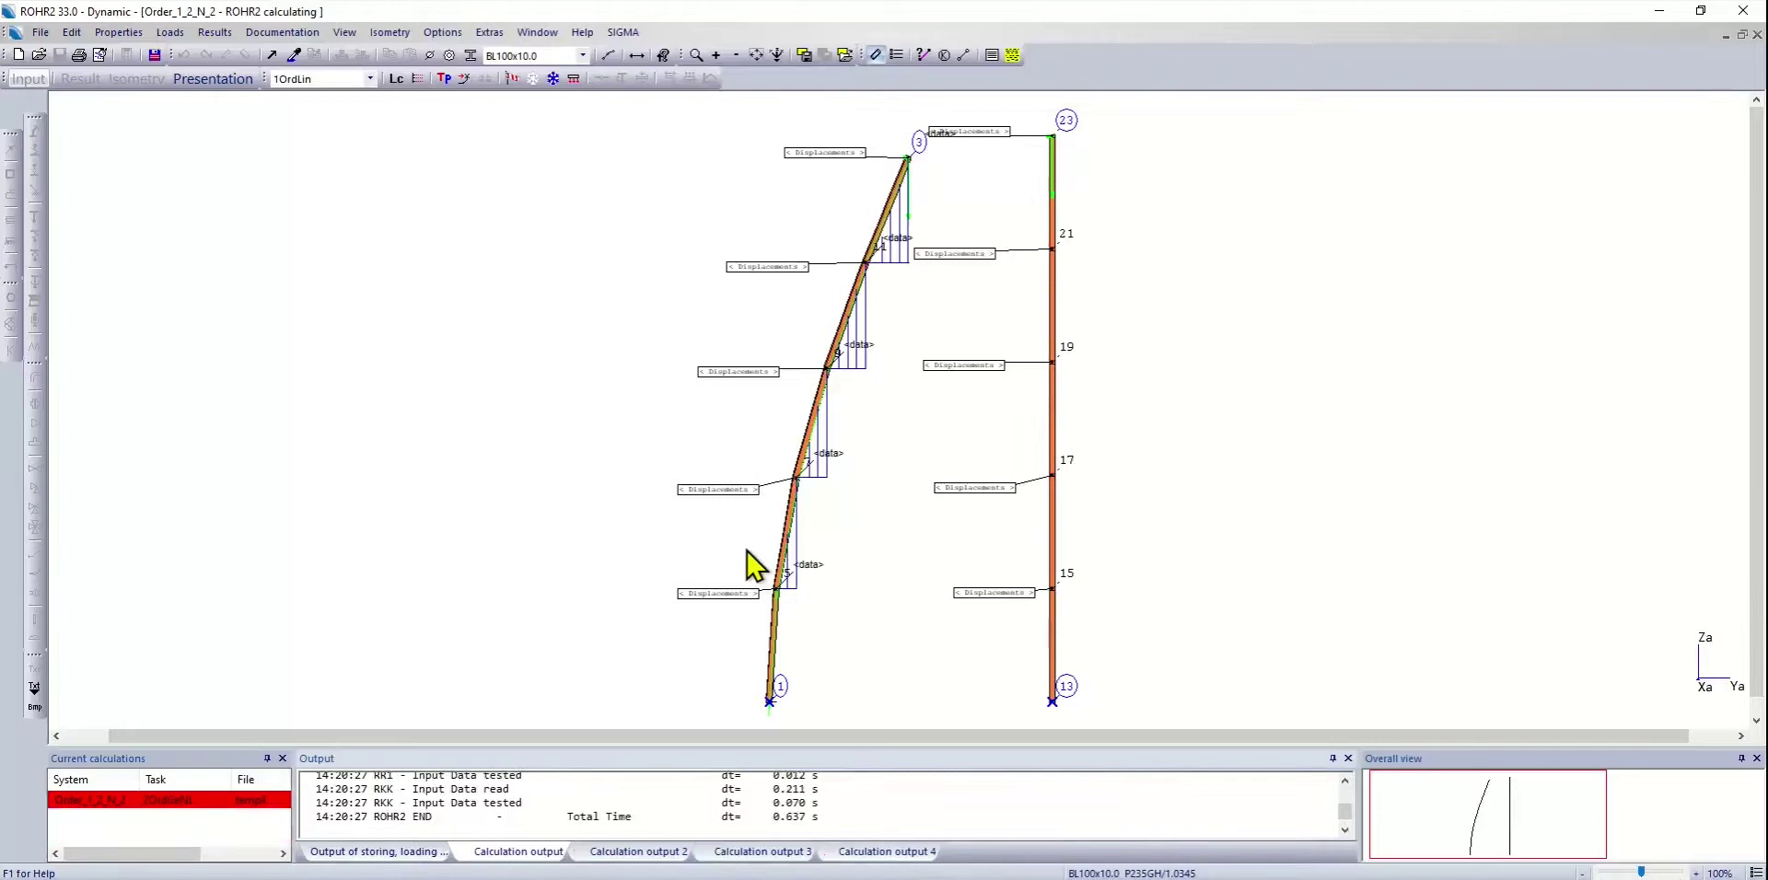
click(182, 631)
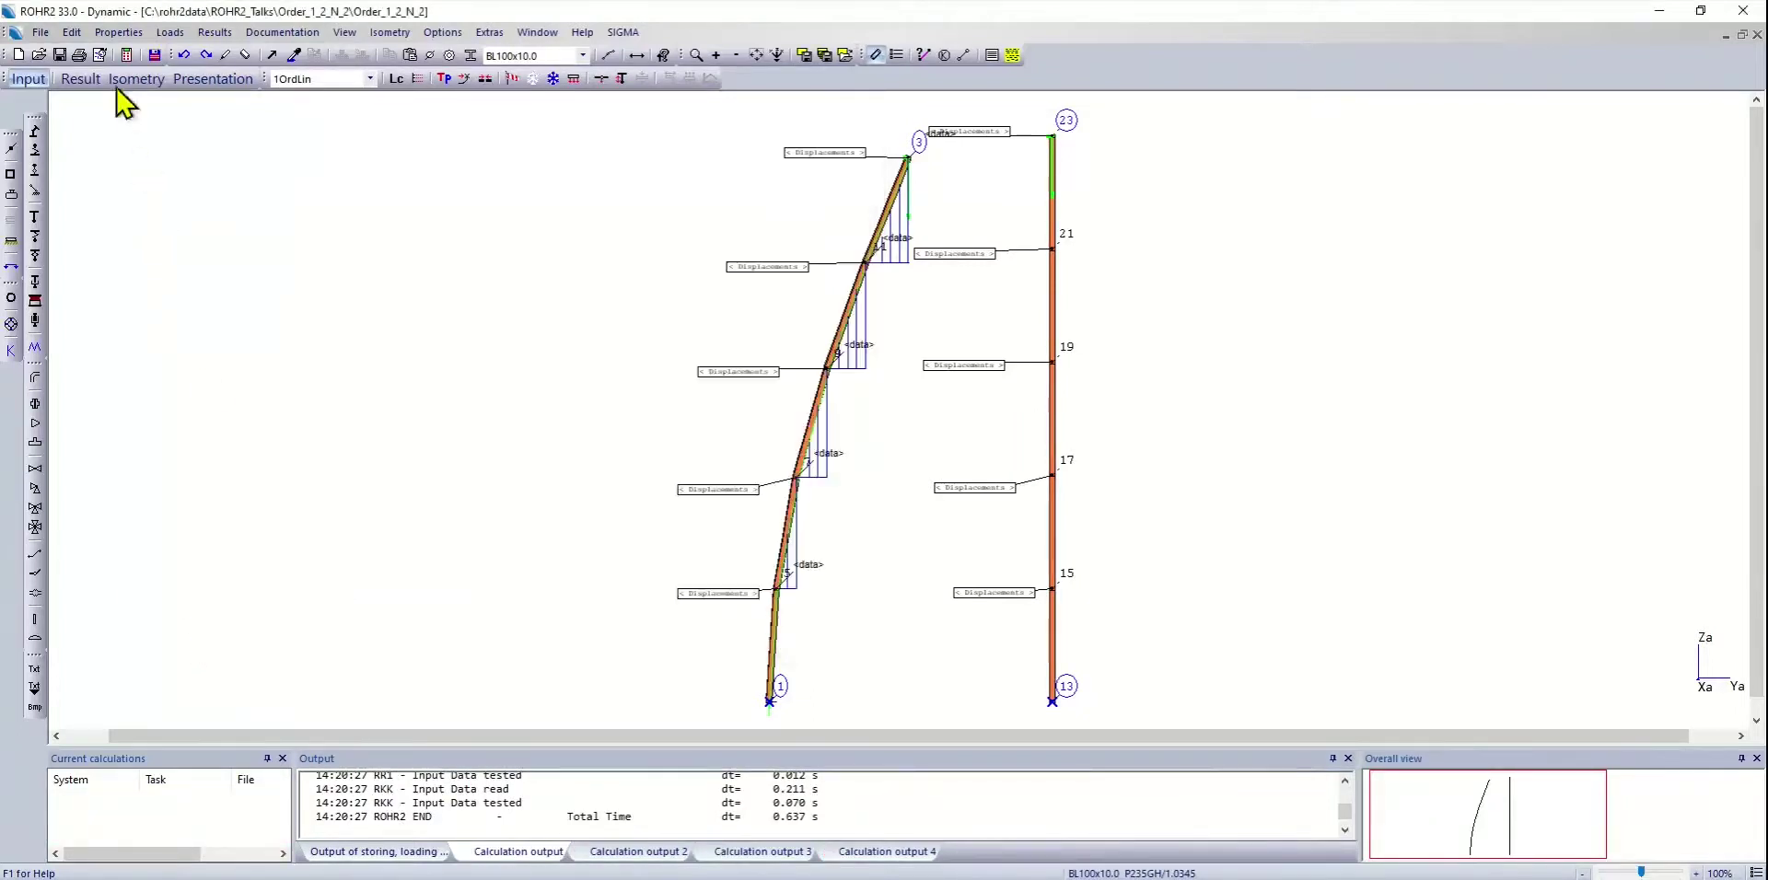
click(81, 92)
click(318, 103)
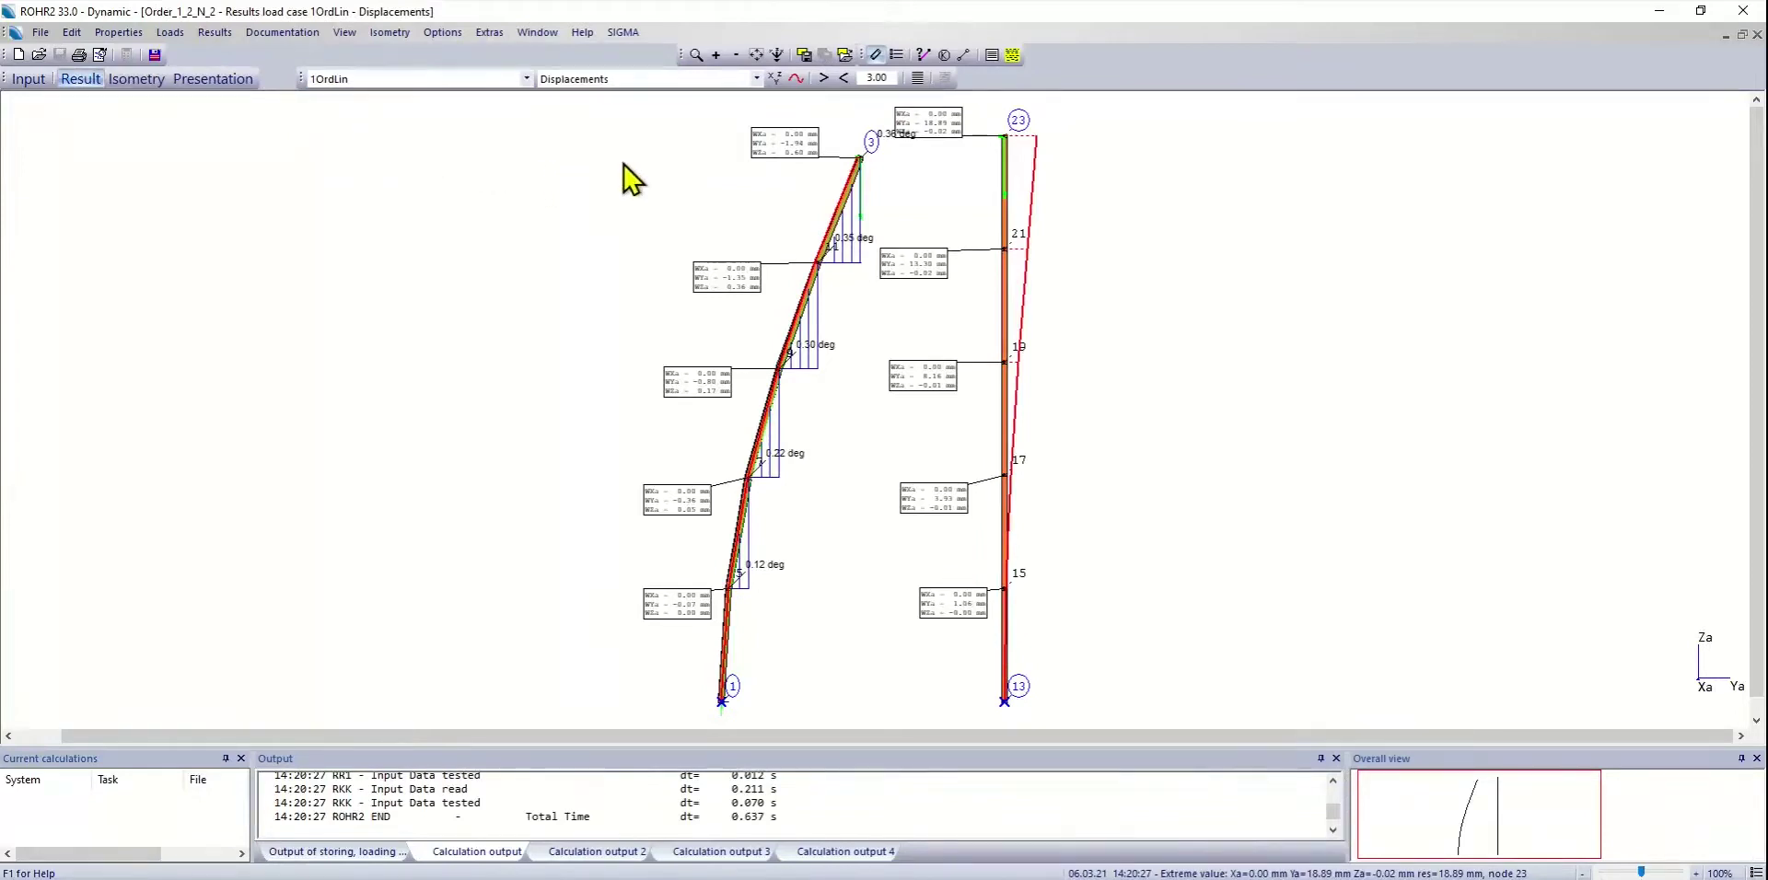
drag(562, 96, 998, 287)
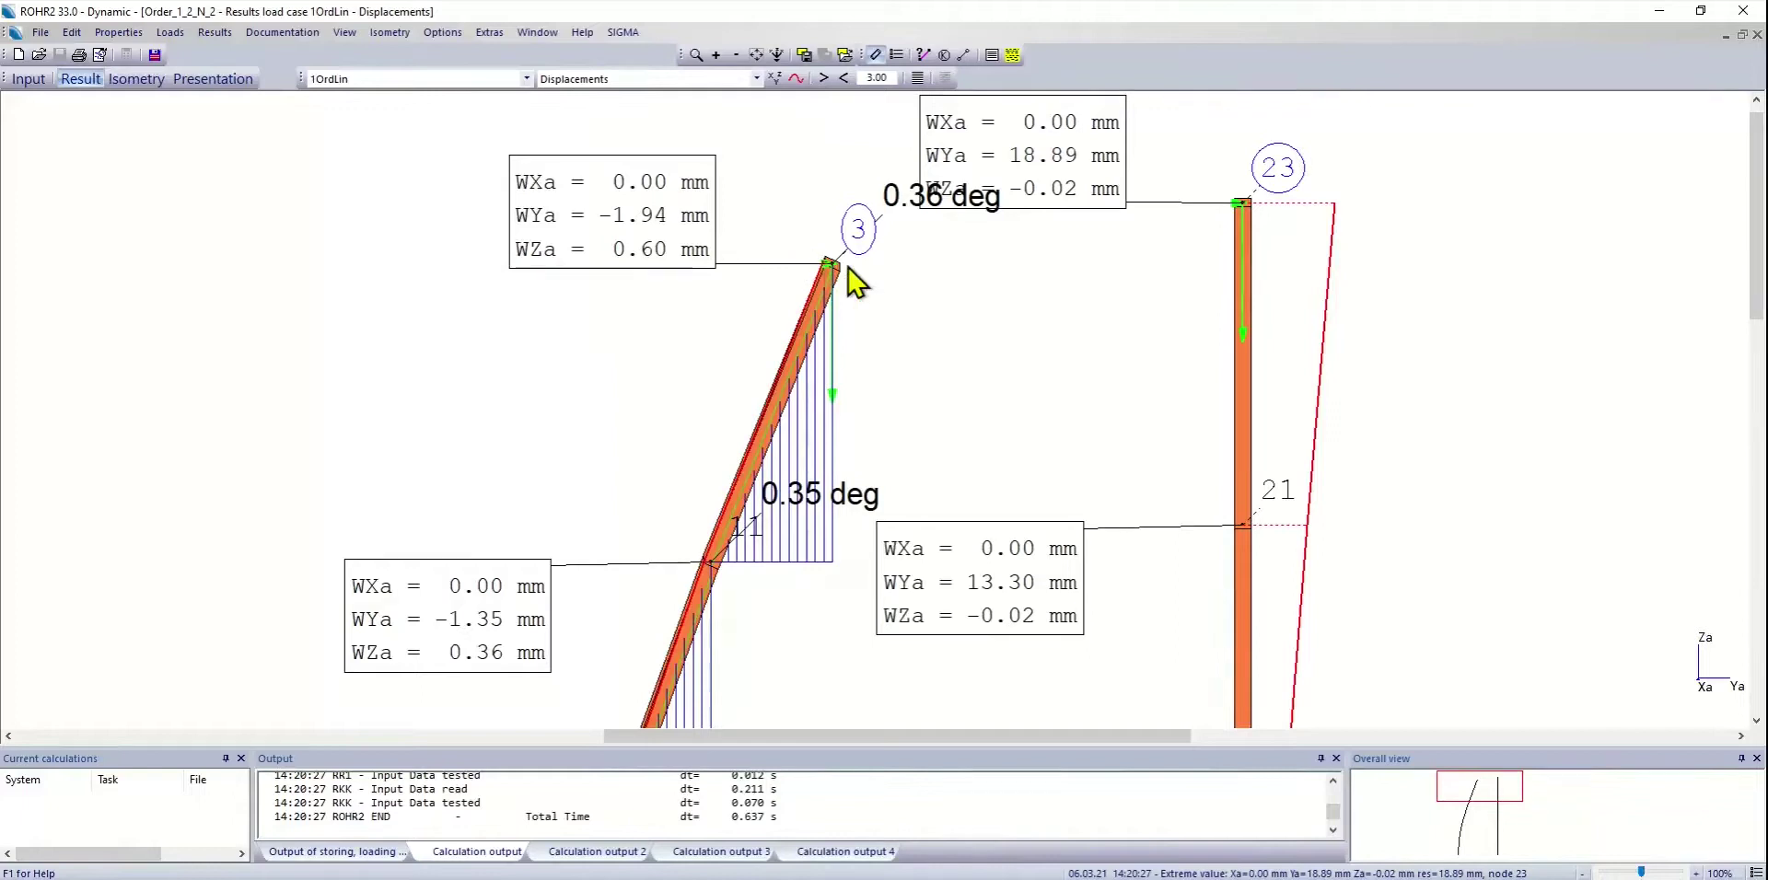
scroll(849, 267, down, 1)
scroll(848, 268, down, 4)
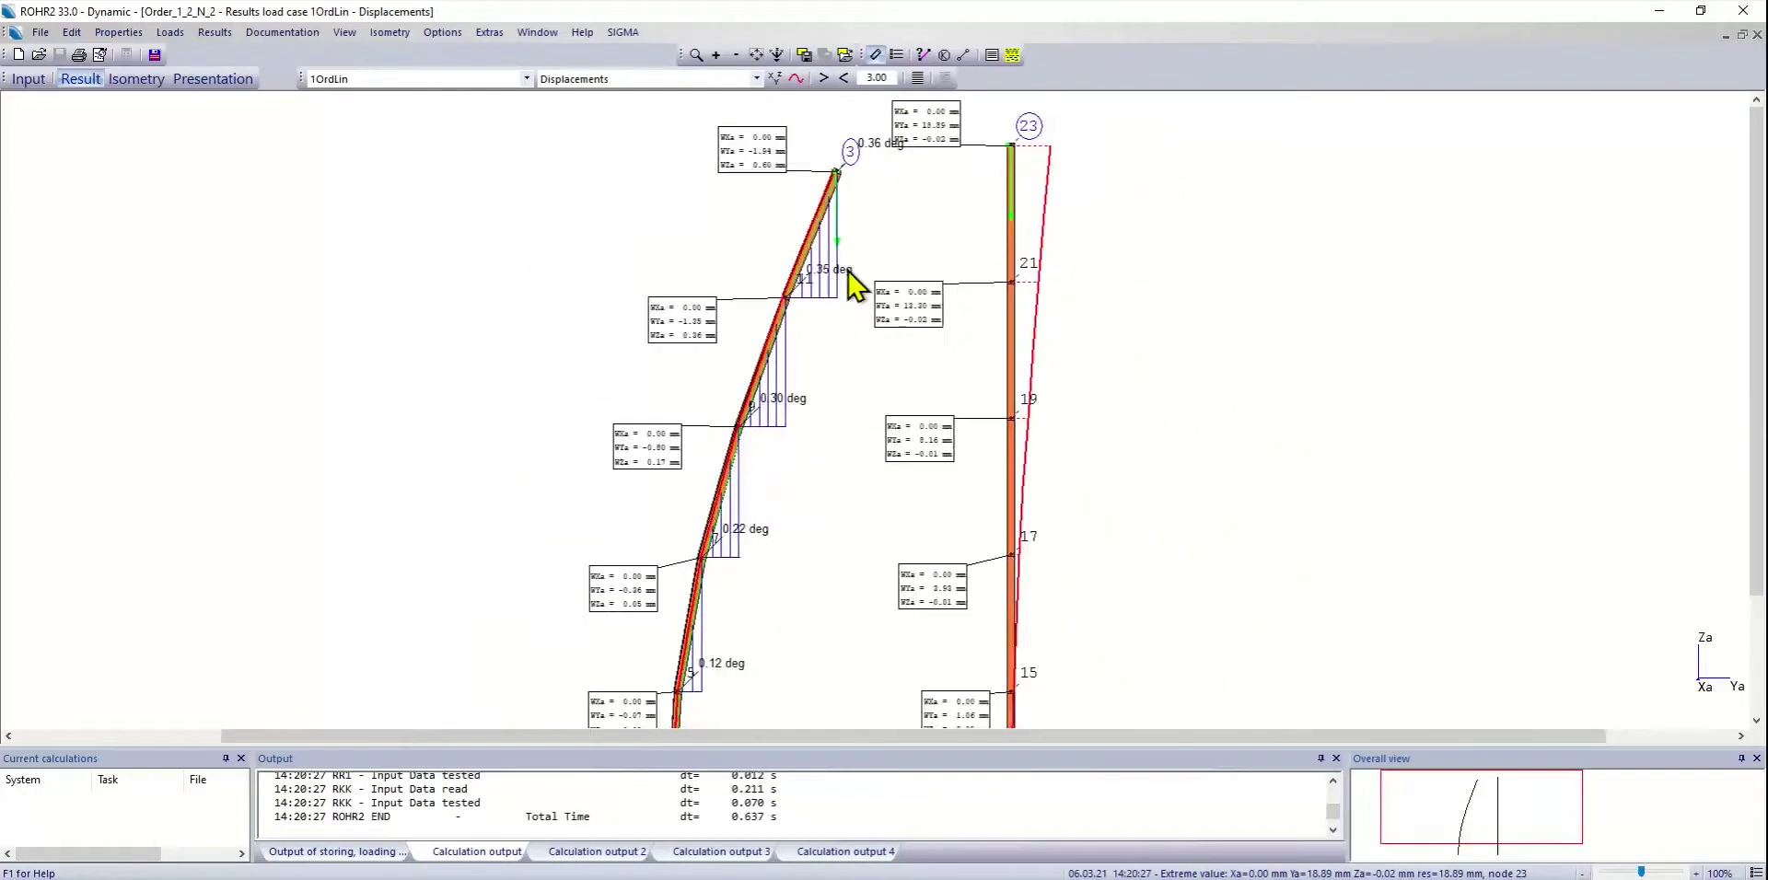
double_click(837, 173)
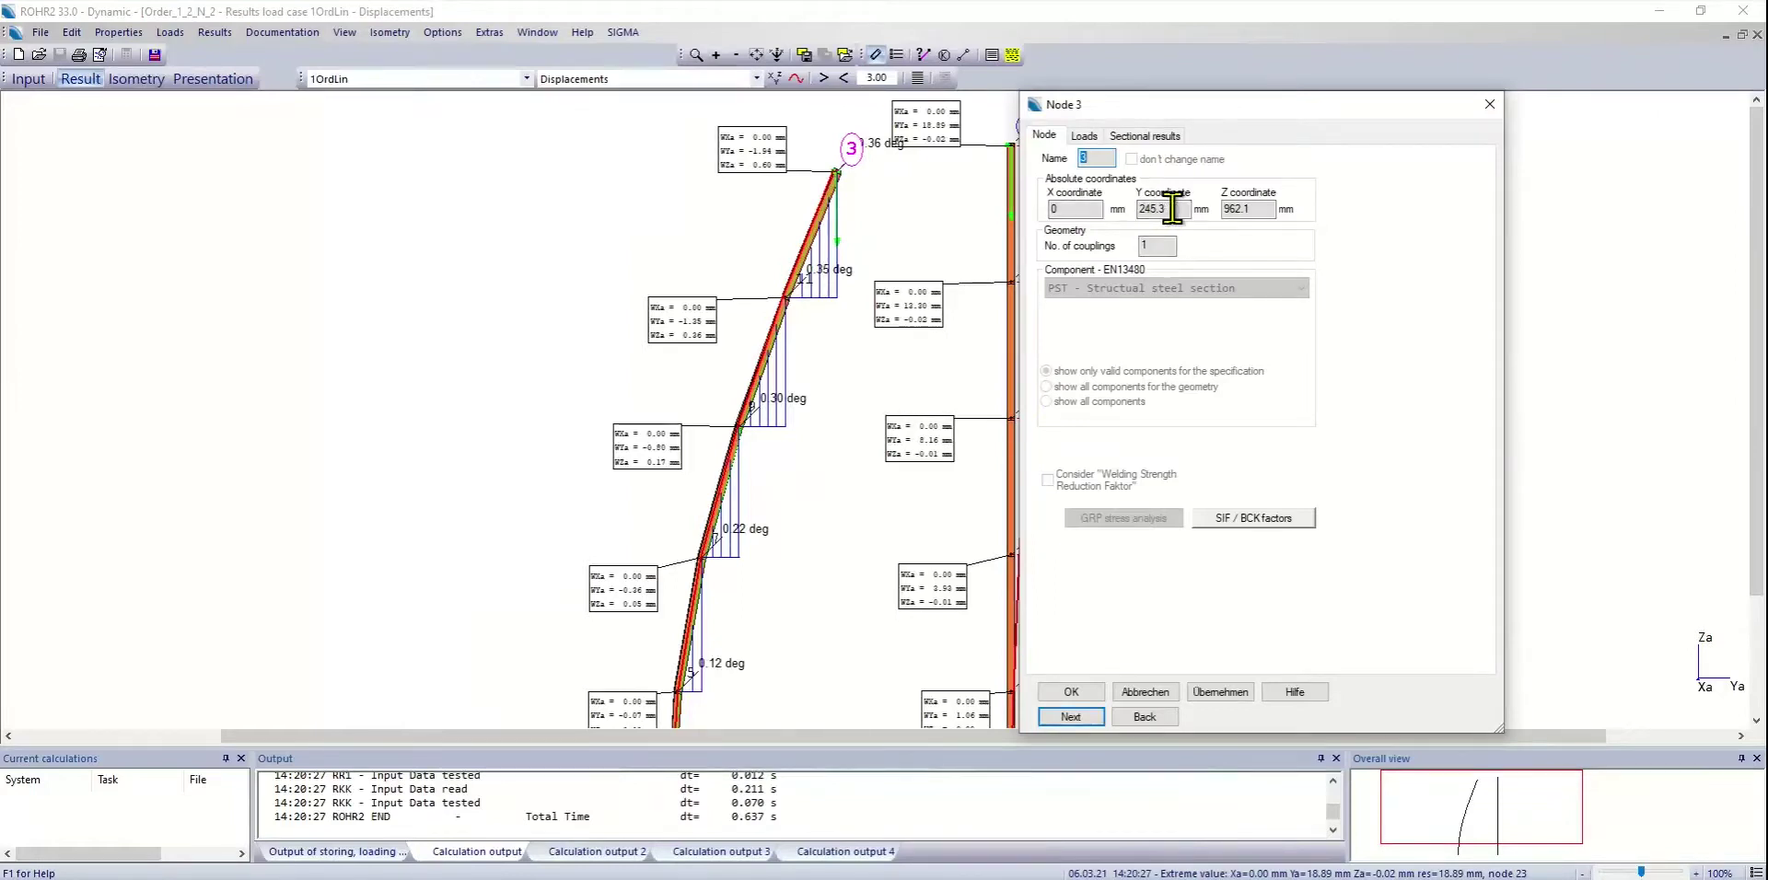
click(1489, 104)
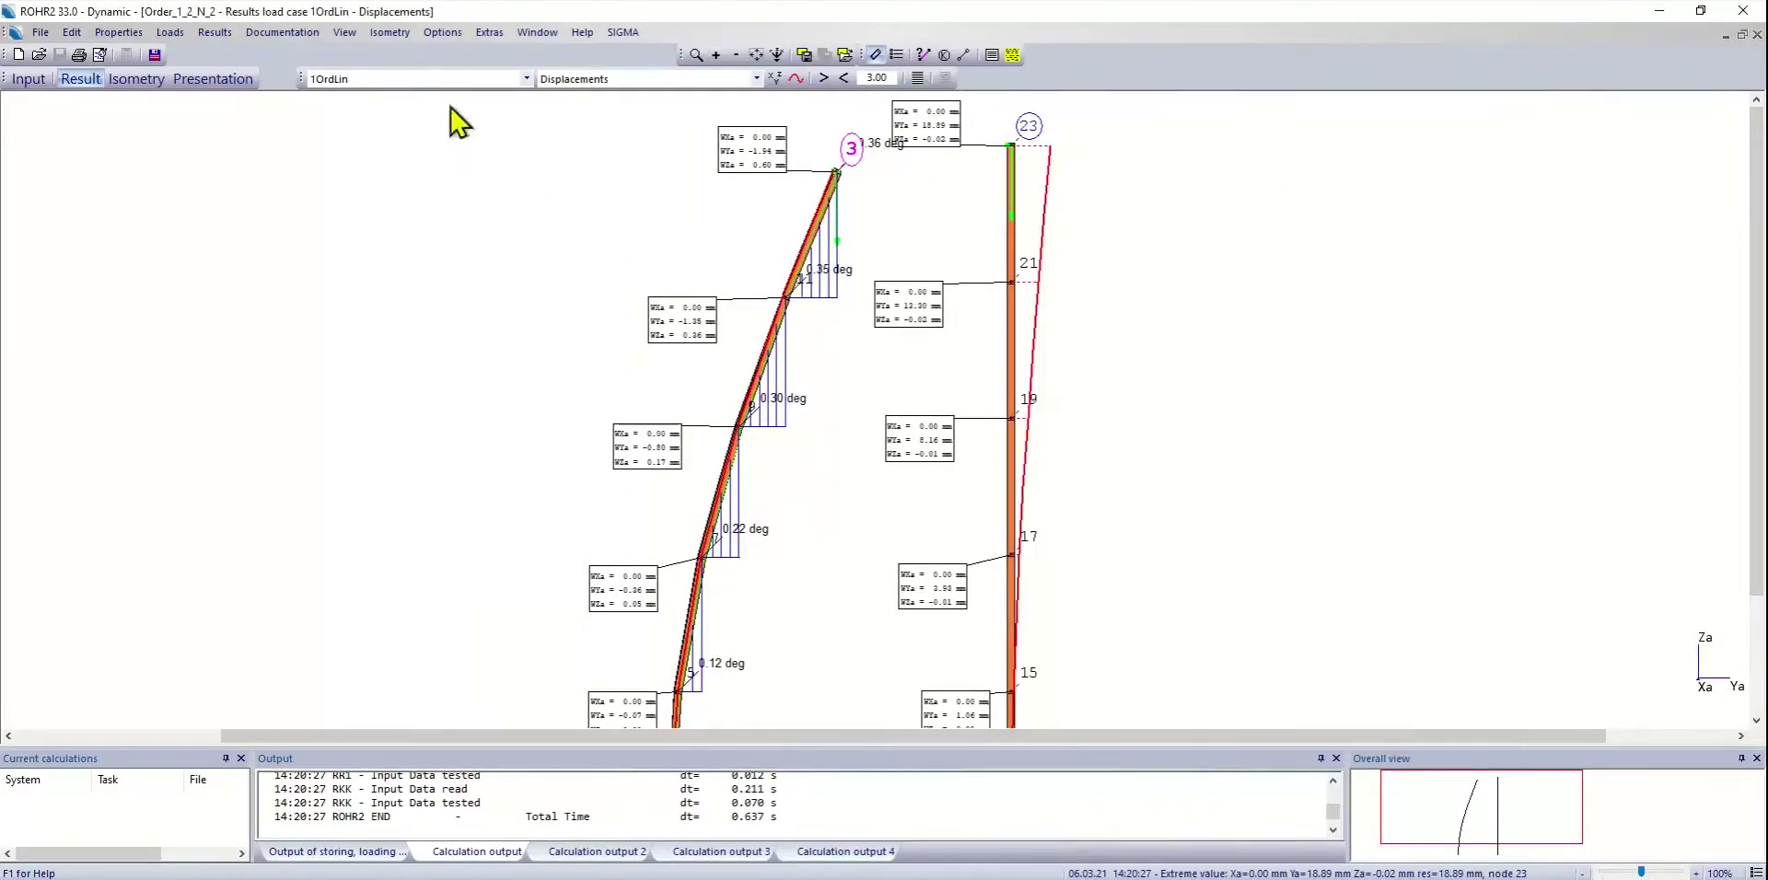
click(433, 79)
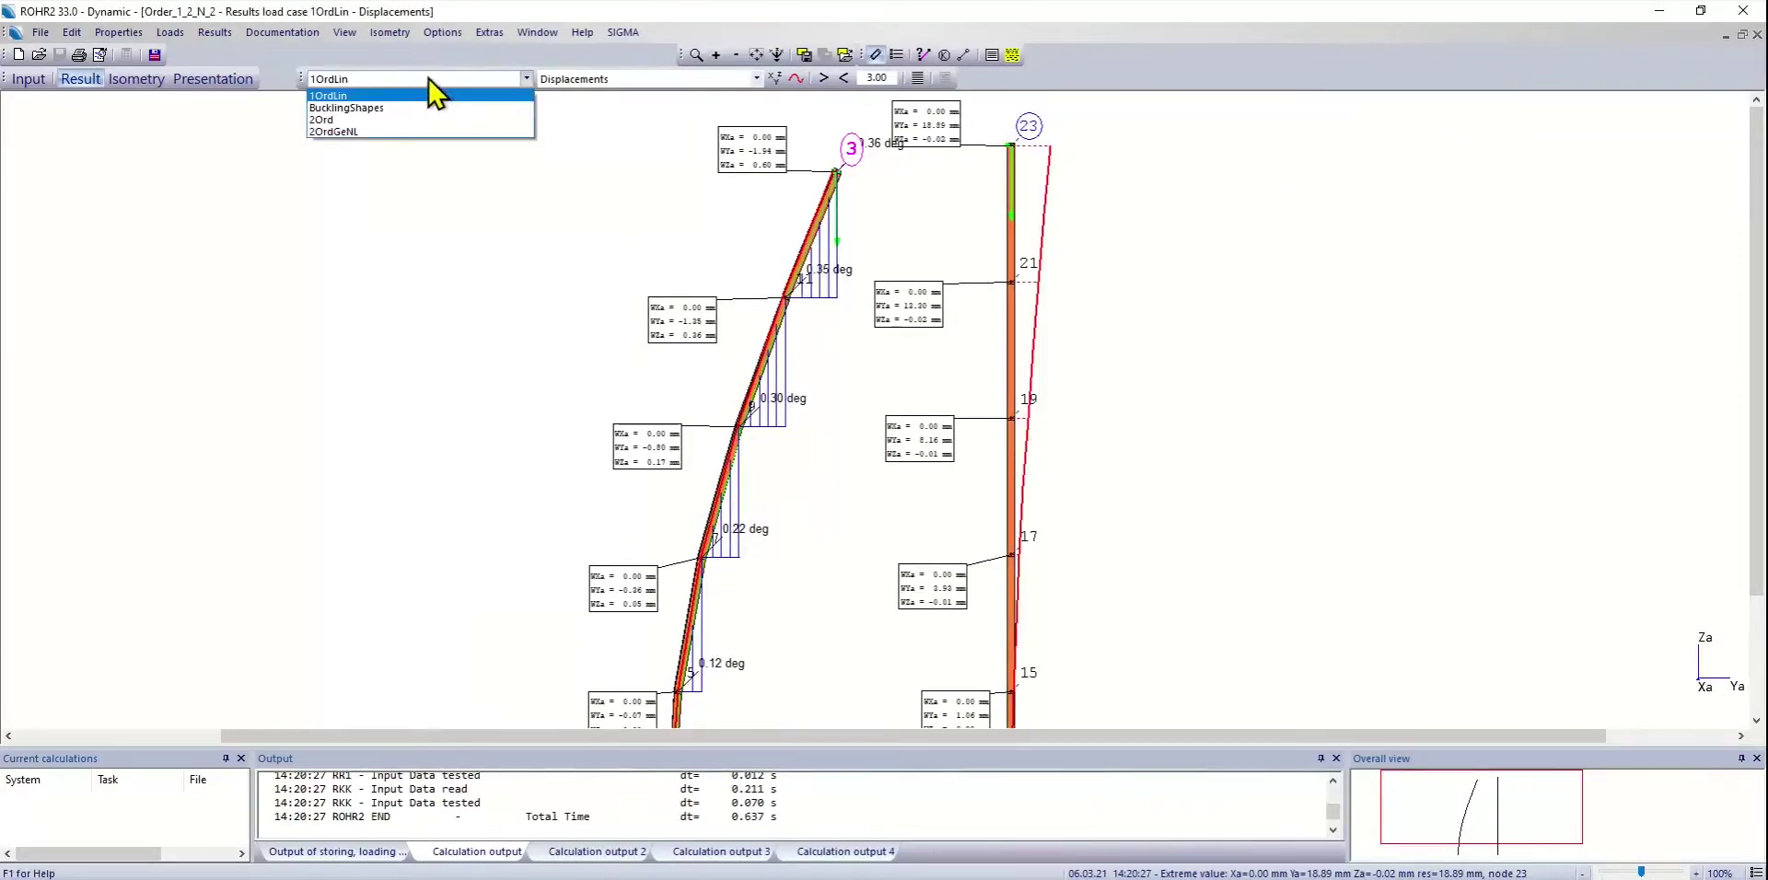
click(434, 132)
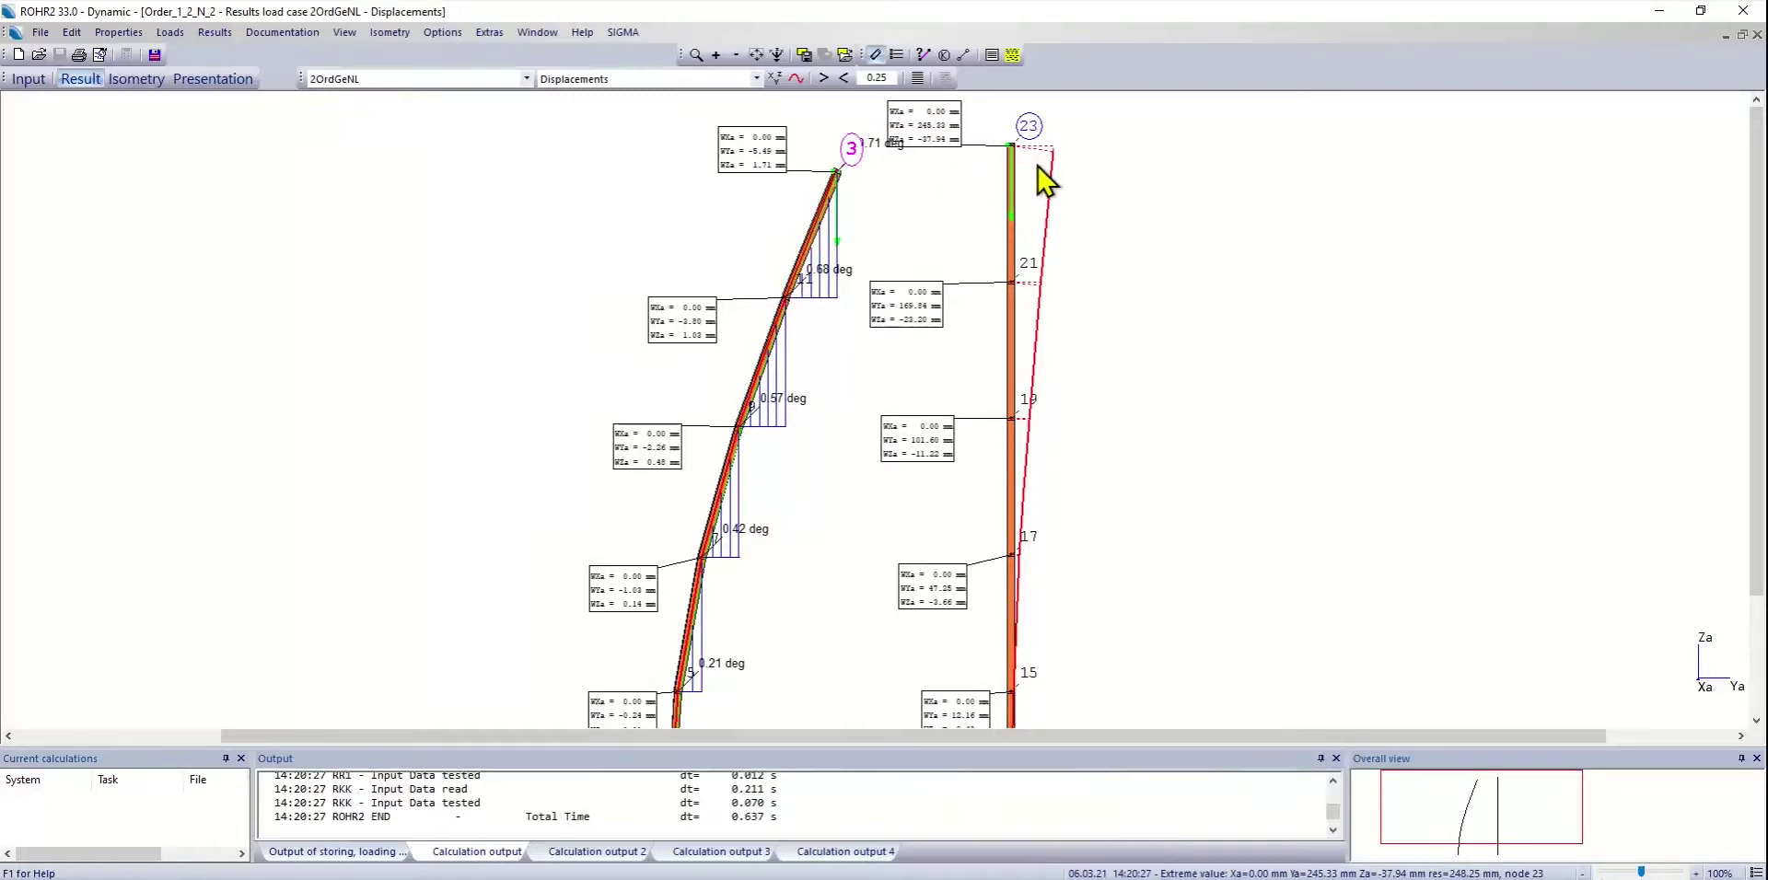
scroll(1046, 179, up, 5)
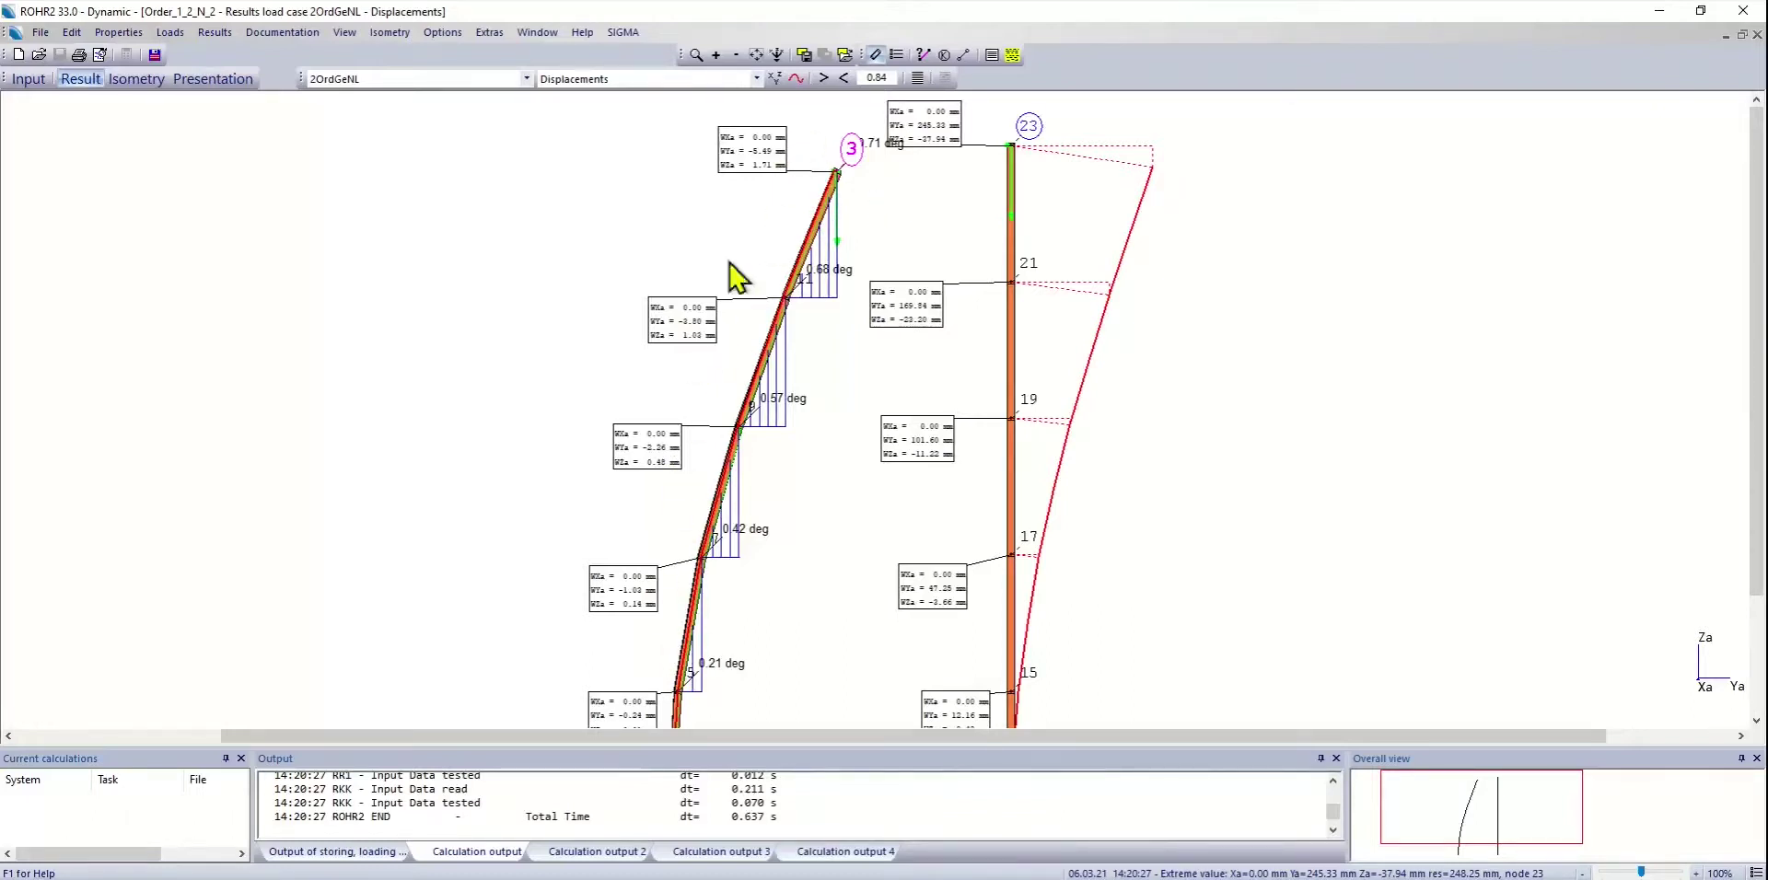
click(478, 79)
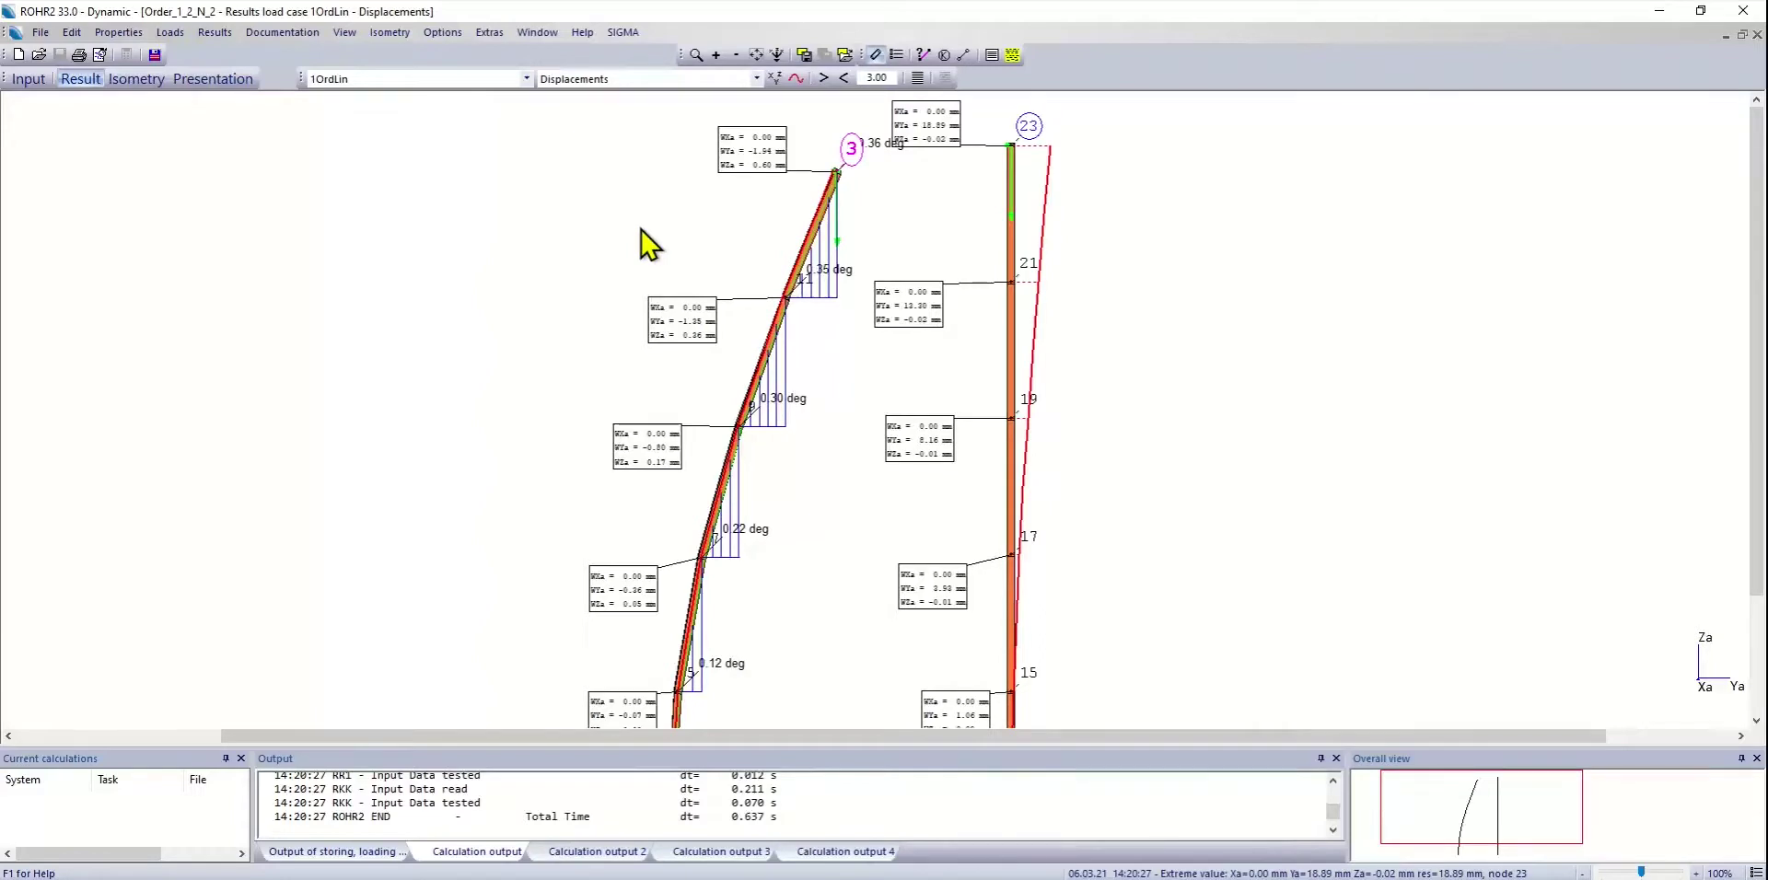
click(737, 57)
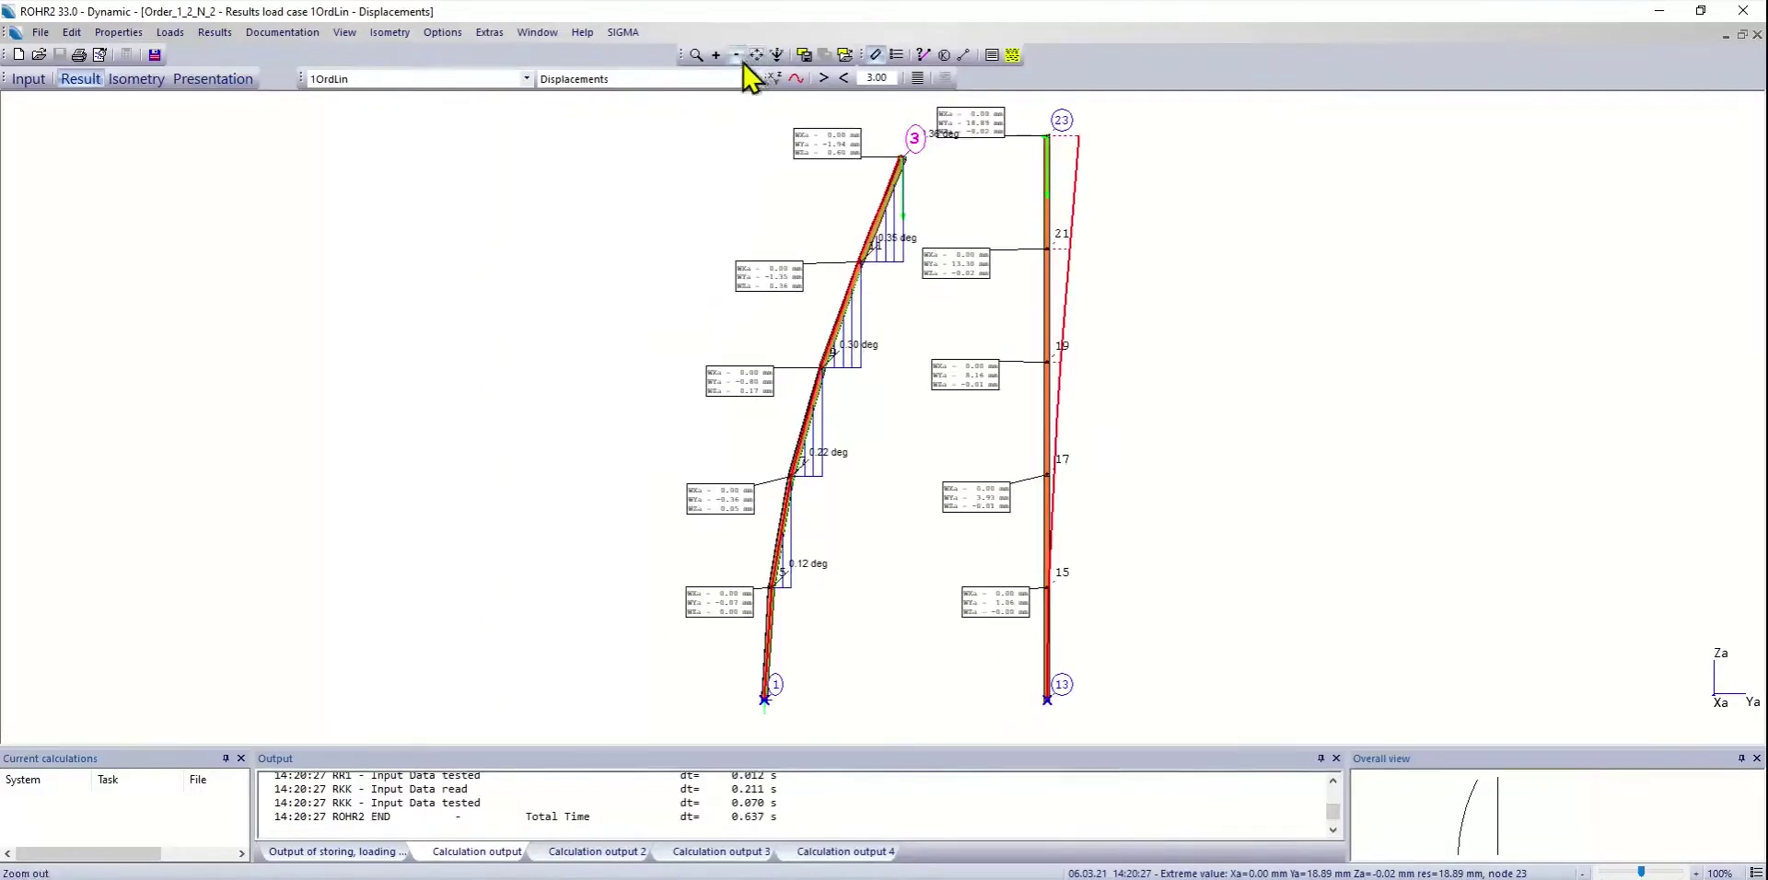